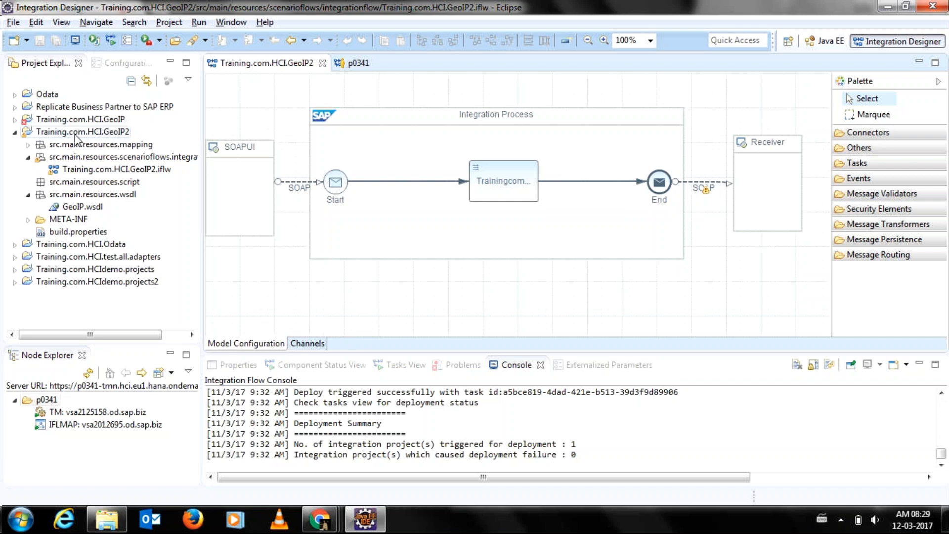
Close the blank New Tab window and the five extra tabs in the webservicex window, including the IP-lookup tab.
{"action": "mouse_move", "coordinate": [337, 527]}
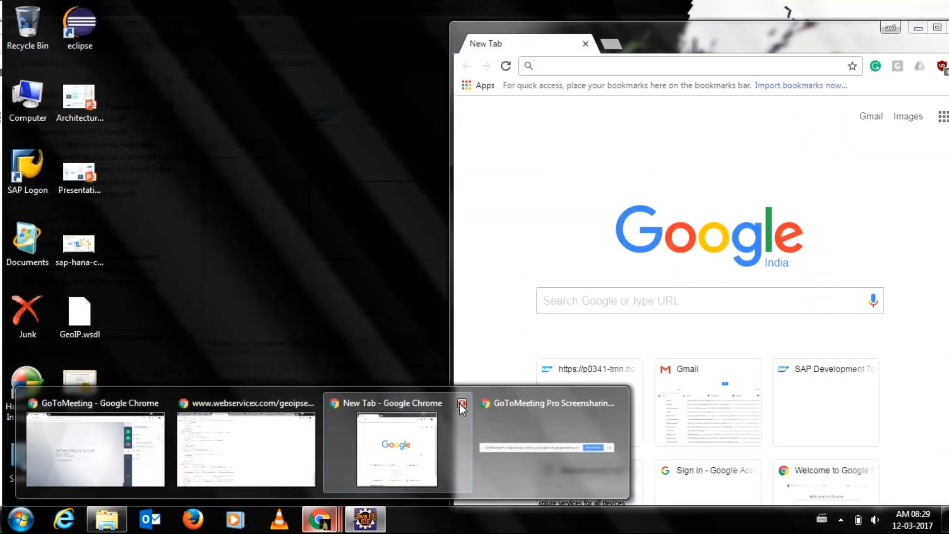
{"action": "left_click", "coordinate": [461, 404]}
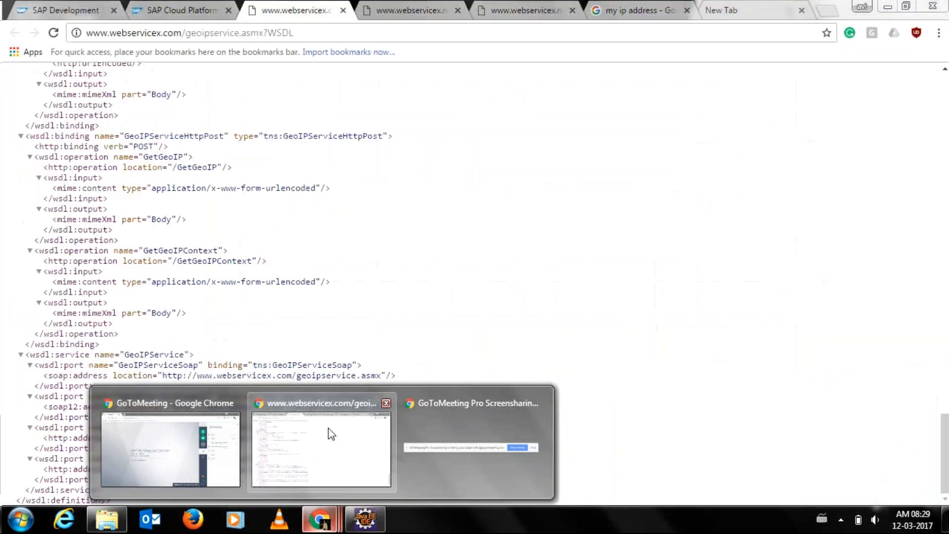
{"action": "left_click", "coordinate": [329, 430]}
{"action": "left_click", "coordinate": [341, 9]}
{"action": "left_click", "coordinate": [341, 10]}
{"action": "left_click", "coordinate": [341, 10]}
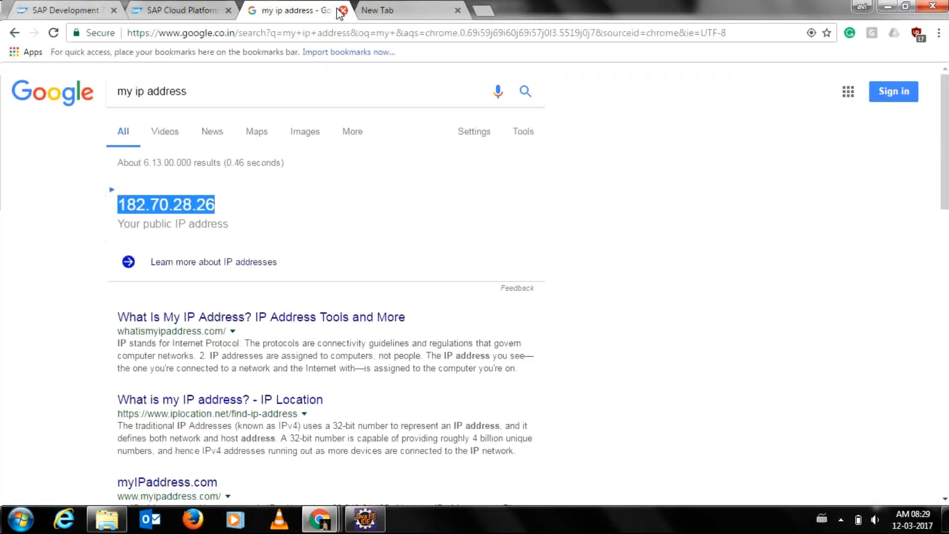
{"action": "left_click", "coordinate": [341, 10]}
{"action": "left_click", "coordinate": [341, 9]}
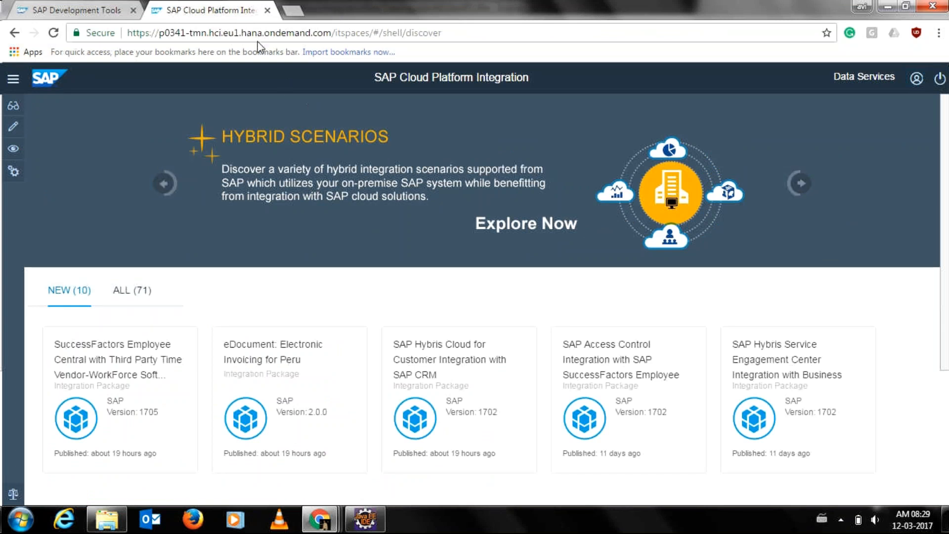
Glance at the SAP Development Tools tab, then minimize Chrome to reveal the Eclipse GeoIP2 flow.
{"action": "left_click", "coordinate": [79, 7]}
{"action": "left_click", "coordinate": [203, 8]}
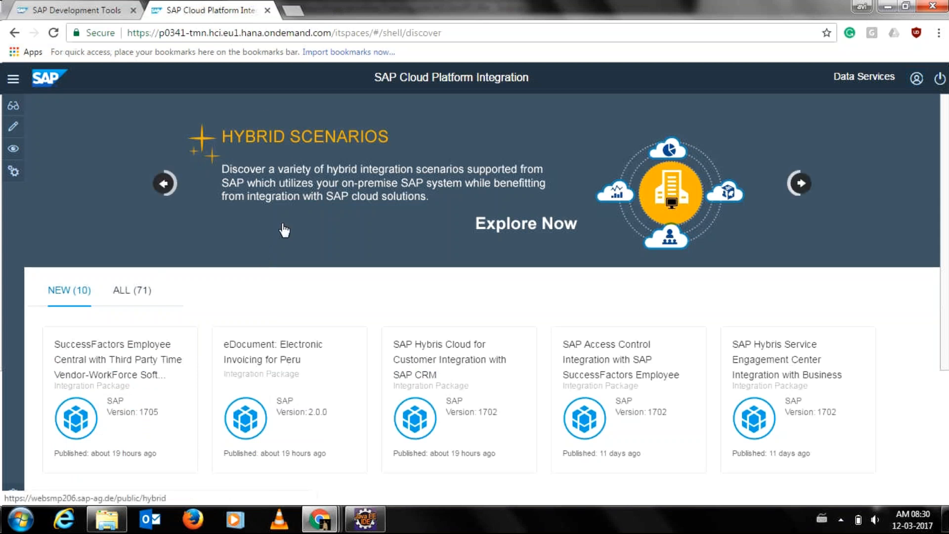
{"action": "left_click", "coordinate": [885, 6]}
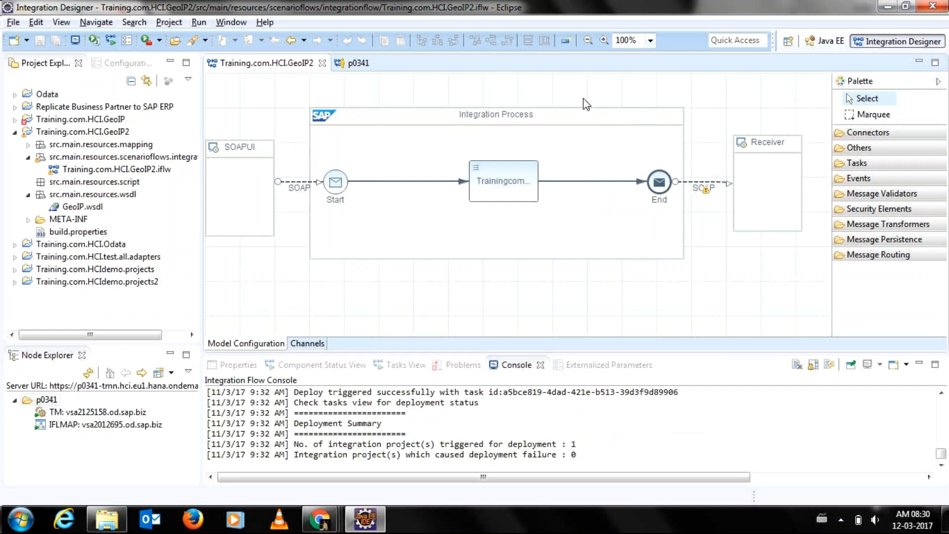
Switch to the GoToMeeting SAP HCI Regular Session window from Chrome's taskbar preview.
{"action": "mouse_move", "coordinate": [320, 519]}
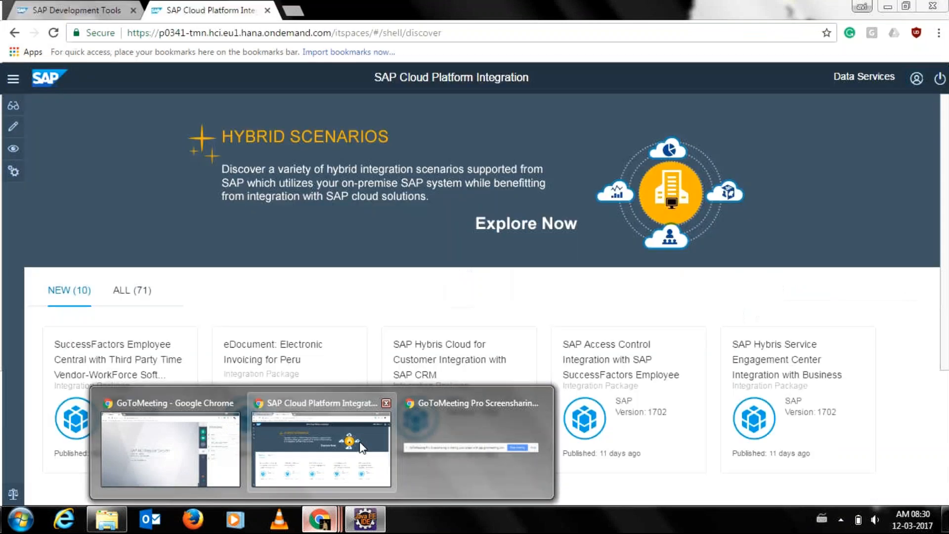
{"action": "left_click", "coordinate": [227, 450]}
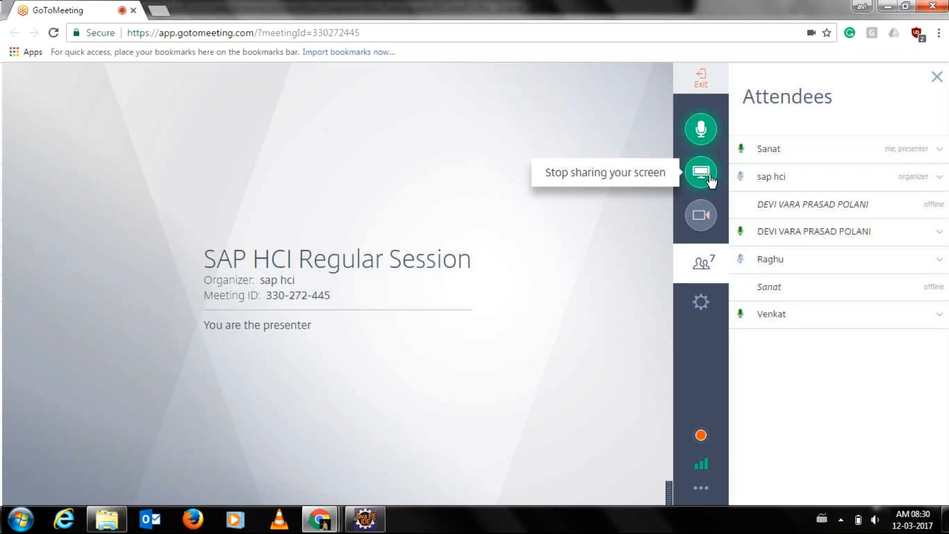
Resume screen sharing and restore Eclipse with the Training.com.HCI.GeoIP2 project collapsed.
{"action": "left_click", "coordinate": [711, 181]}
{"action": "left_click", "coordinate": [584, 388]}
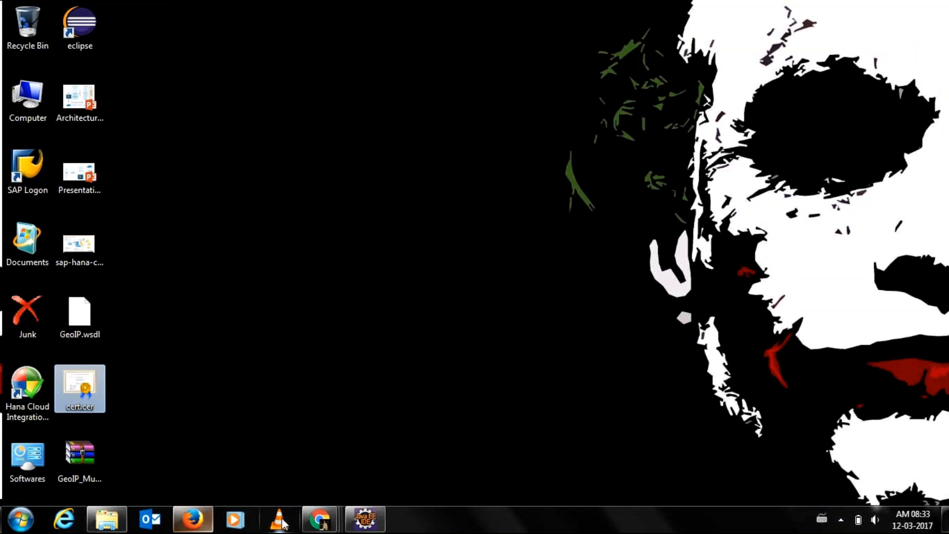
{"action": "left_click", "coordinate": [364, 524]}
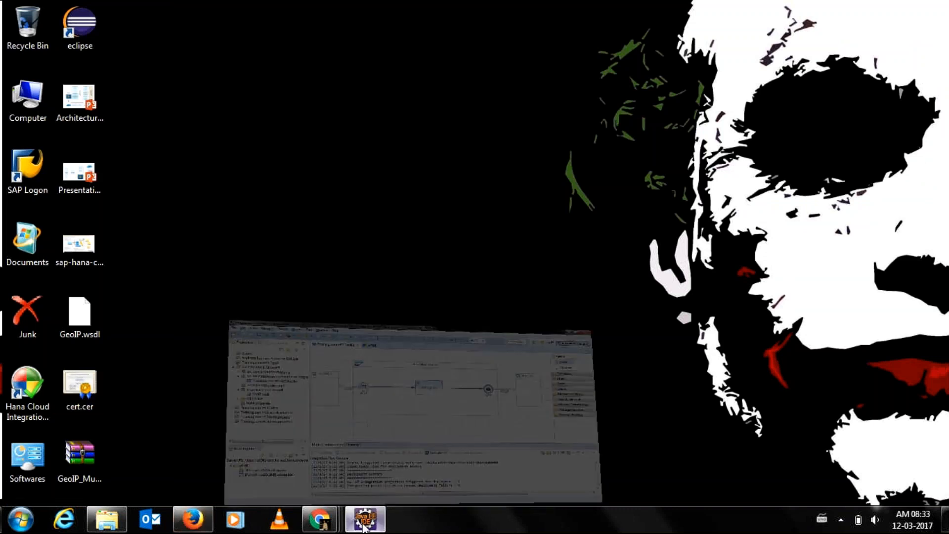
{"action": "left_click", "coordinate": [14, 132]}
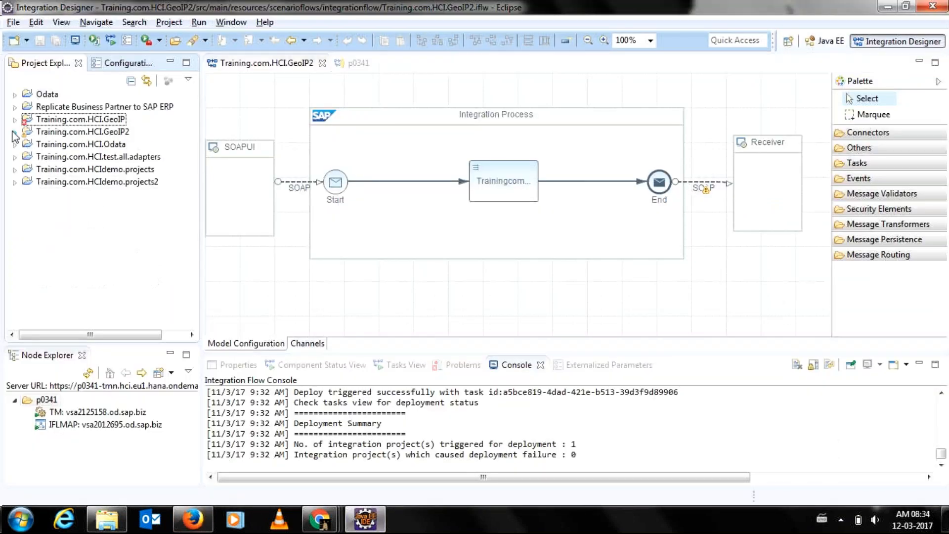
Toggle between the desktop and Eclipse, ending in Eclipse with the File menu open.
{"action": "key", "text": "super+d"}
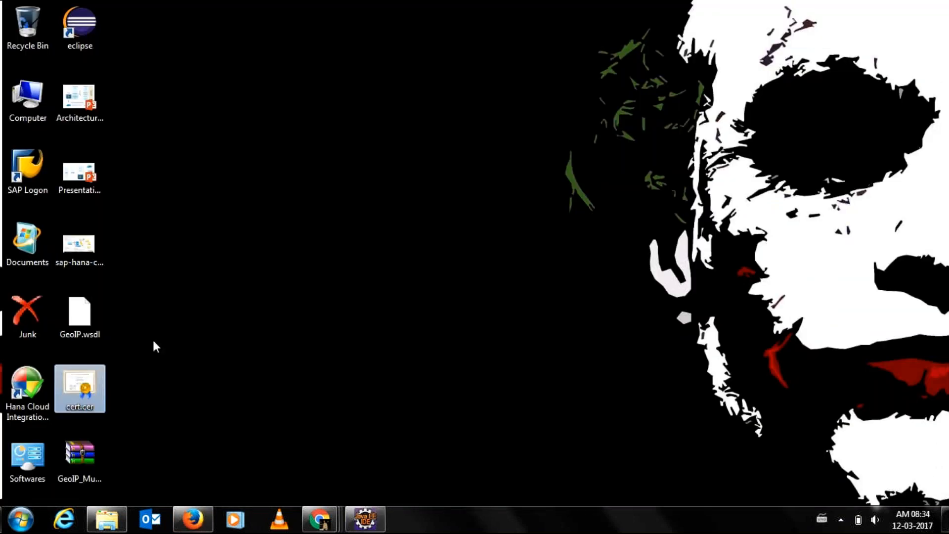
{"action": "left_click", "coordinate": [366, 525]}
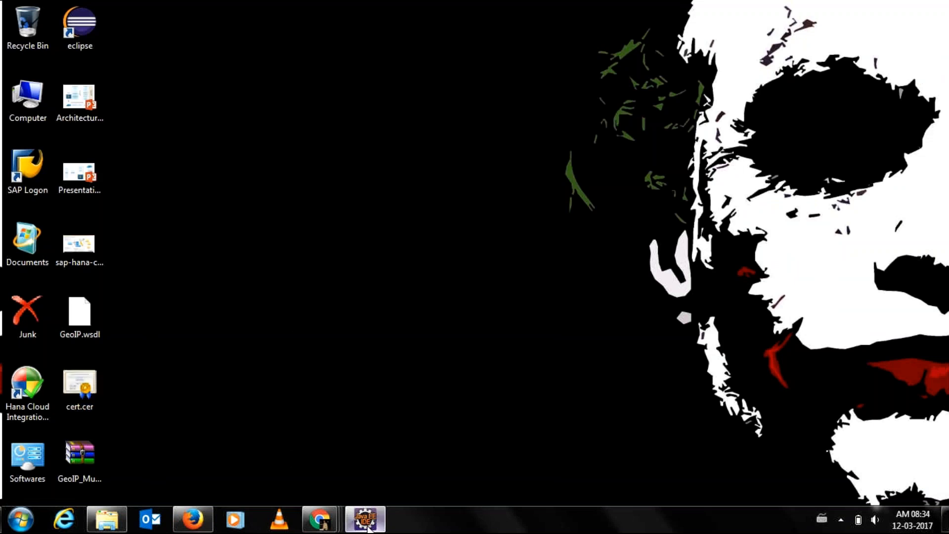
{"action": "left_click", "coordinate": [368, 527]}
{"action": "left_click", "coordinate": [368, 527]}
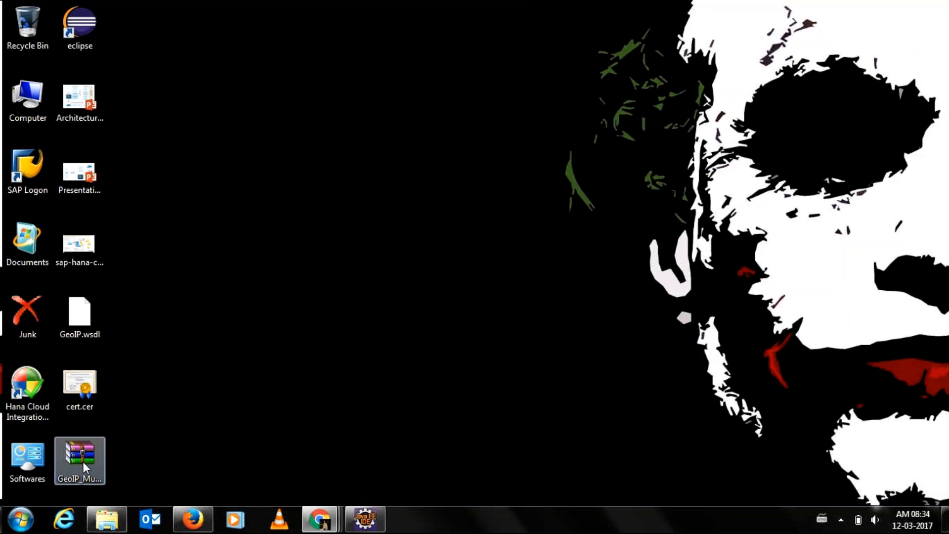
{"action": "left_click", "coordinate": [371, 520]}
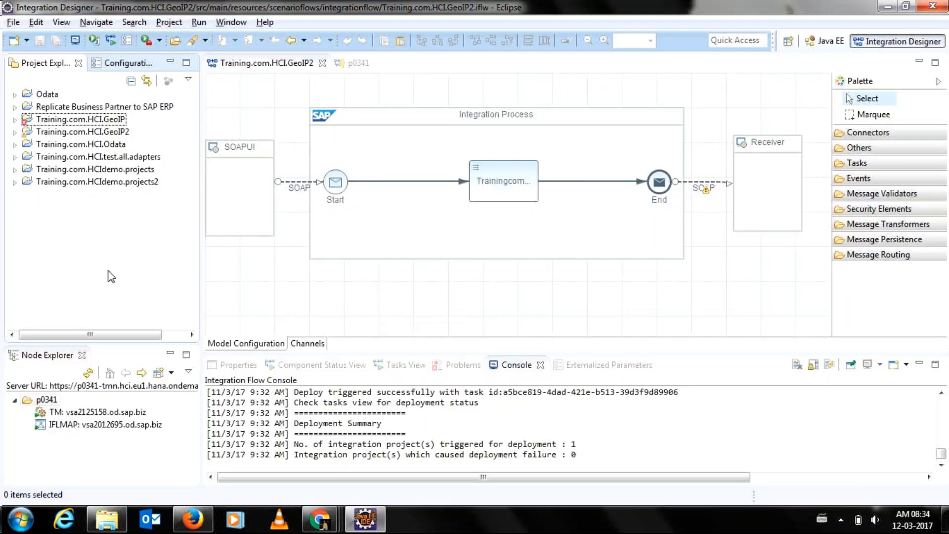
{"action": "left_click", "coordinate": [7, 23]}
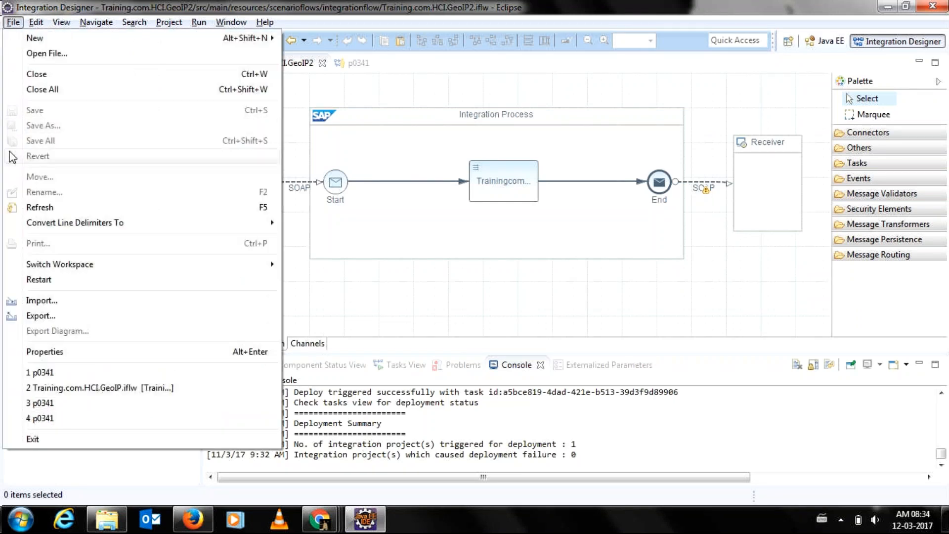
Start an Integration Content Archive import with Local File System as the location.
{"action": "left_click", "coordinate": [18, 305]}
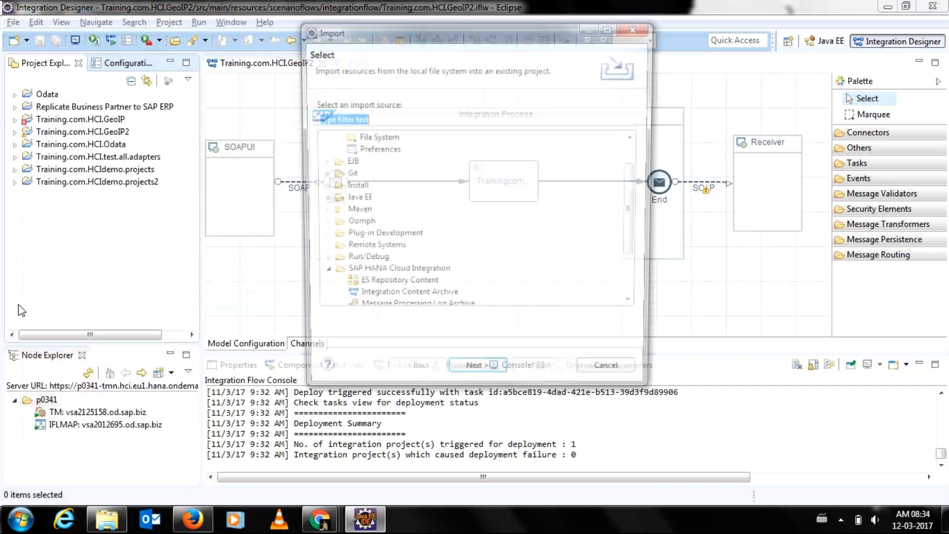
{"action": "left_click_drag", "start_coordinate": [632, 174], "coordinate": [635, 196]}
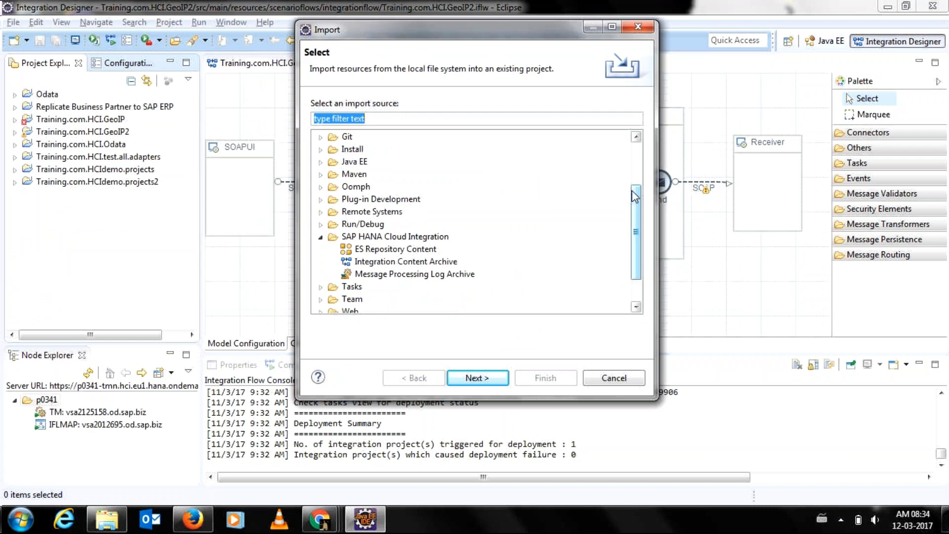
{"action": "left_click", "coordinate": [349, 264]}
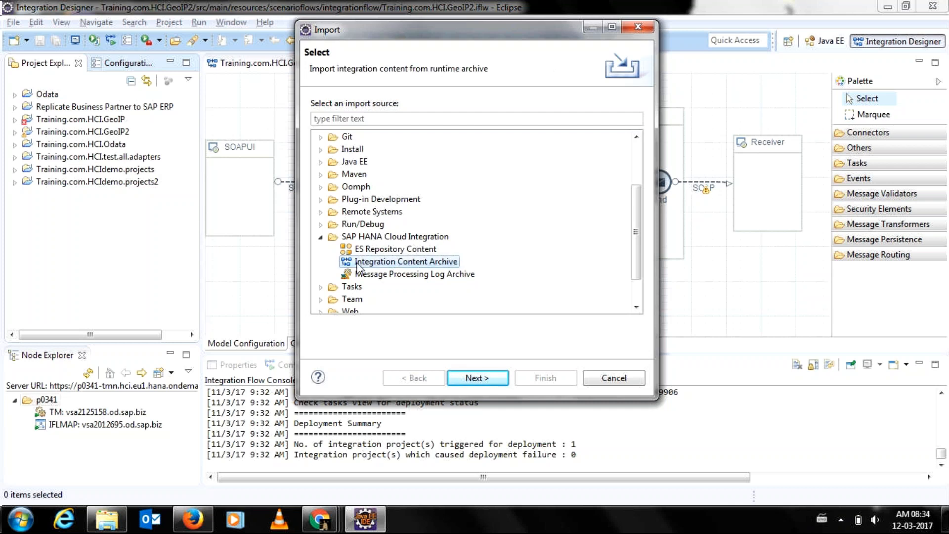
{"action": "left_click", "coordinate": [466, 383]}
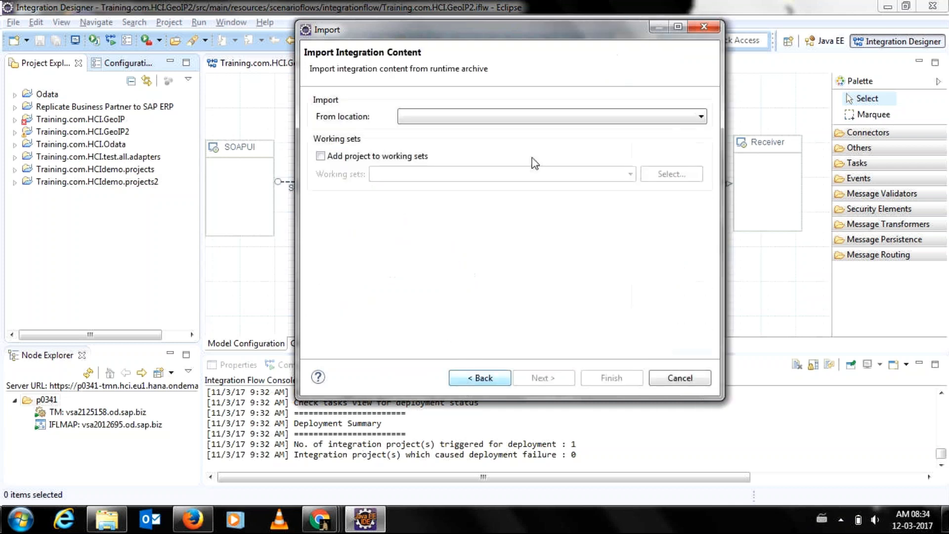
{"action": "left_click", "coordinate": [482, 118]}
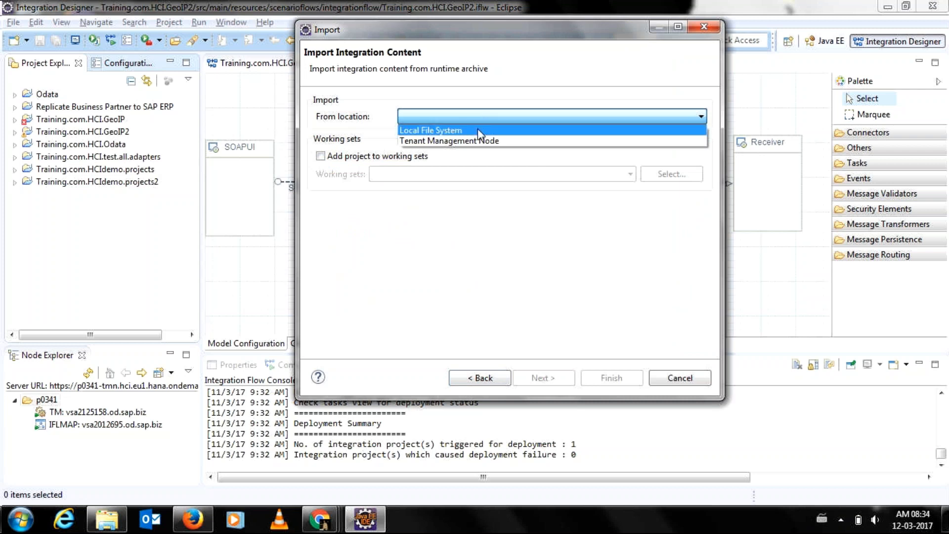
{"action": "left_click", "coordinate": [478, 129]}
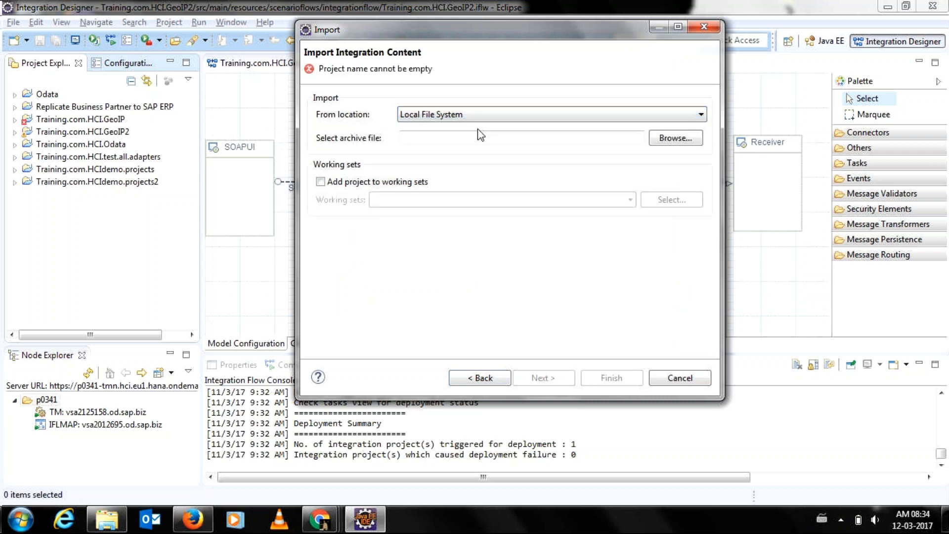
{"action": "left_click", "coordinate": [459, 114]}
{"action": "left_click", "coordinate": [460, 113]}
Bring the GoToMeeting session window back to the front.
{"action": "mouse_move", "coordinate": [320, 519]}
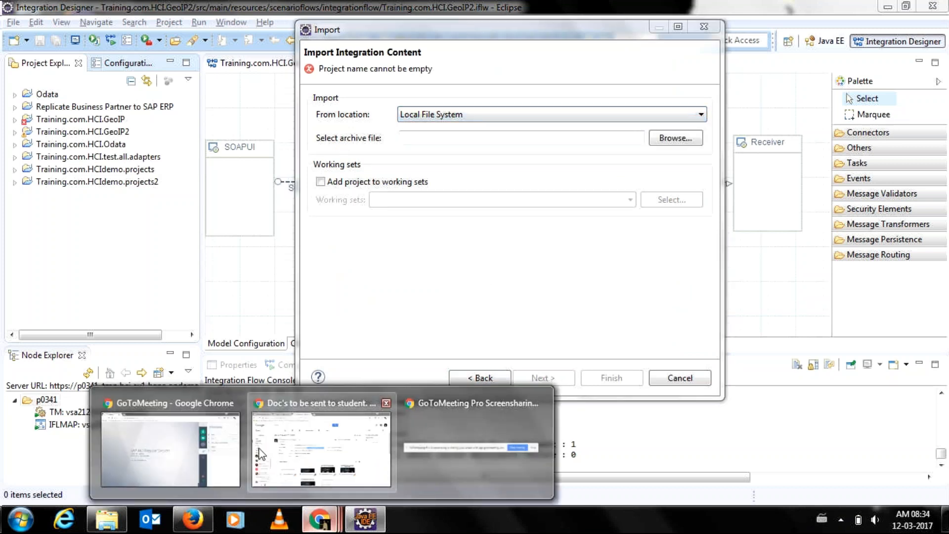
{"action": "mouse_move", "coordinate": [259, 450]}
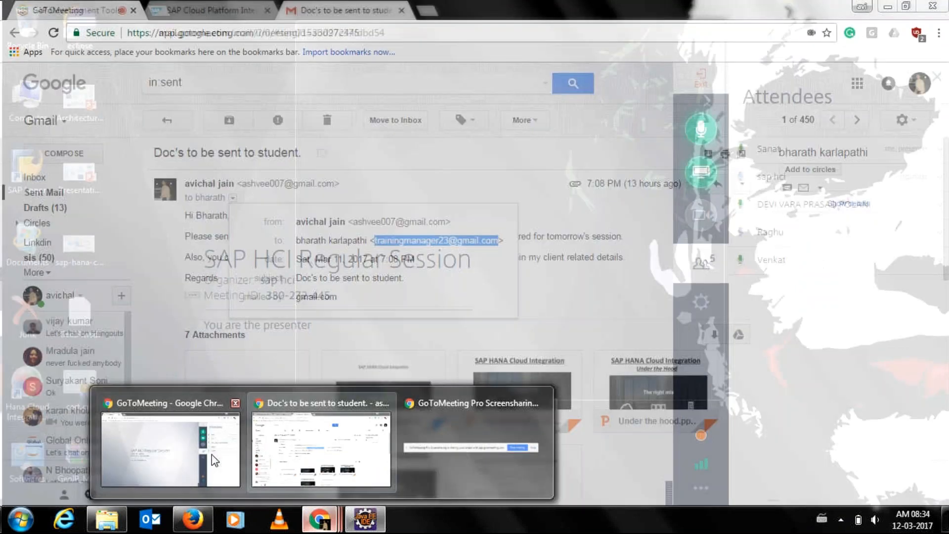
{"action": "left_click", "coordinate": [188, 461]}
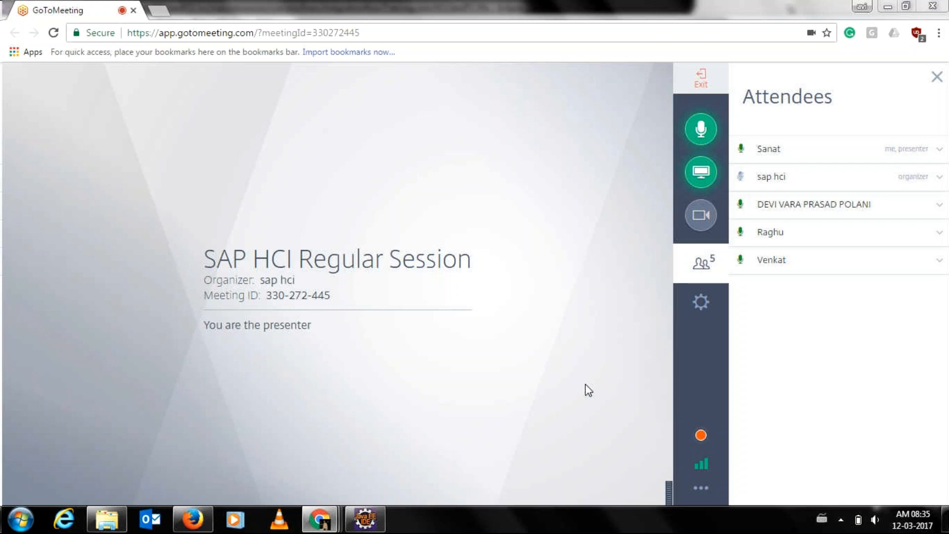
Return from GoToMeeting to Eclipse's Import Integration Content dialog.
{"action": "left_click", "coordinate": [366, 519]}
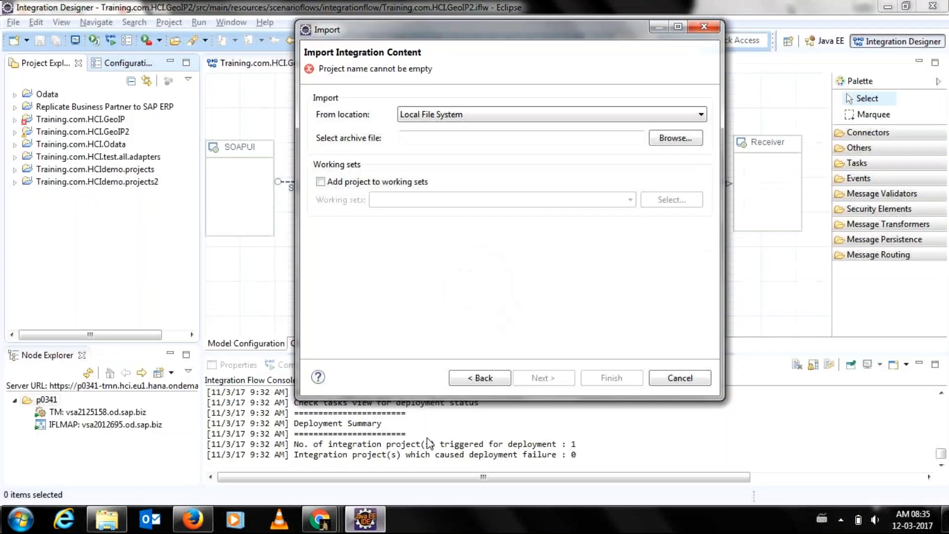
Browse the Desktop for an archive, then cancel the Integration Content Archive import.
{"action": "left_click", "coordinate": [657, 140]}
{"action": "left_click", "coordinate": [355, 136]}
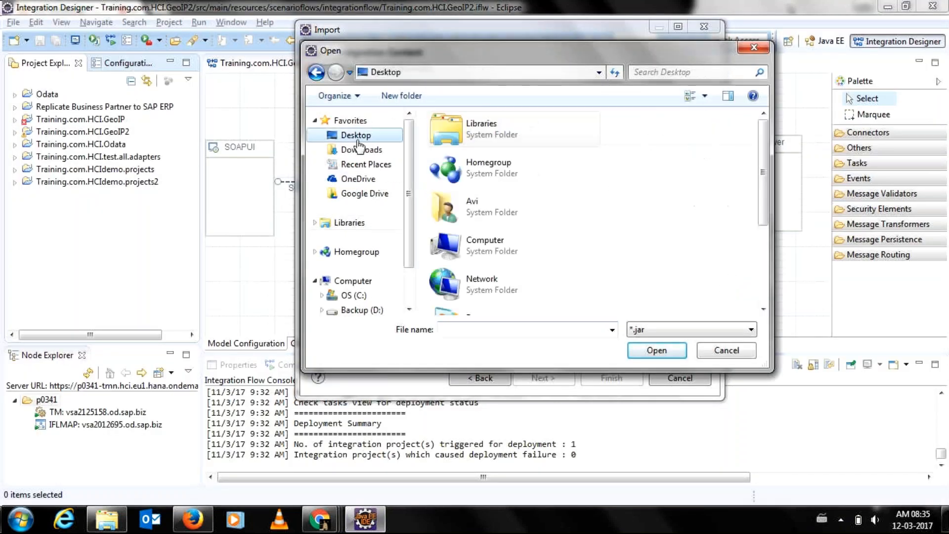
{"action": "scroll", "coordinate": [533, 189], "scroll_direction": "down", "scroll_amount": 3}
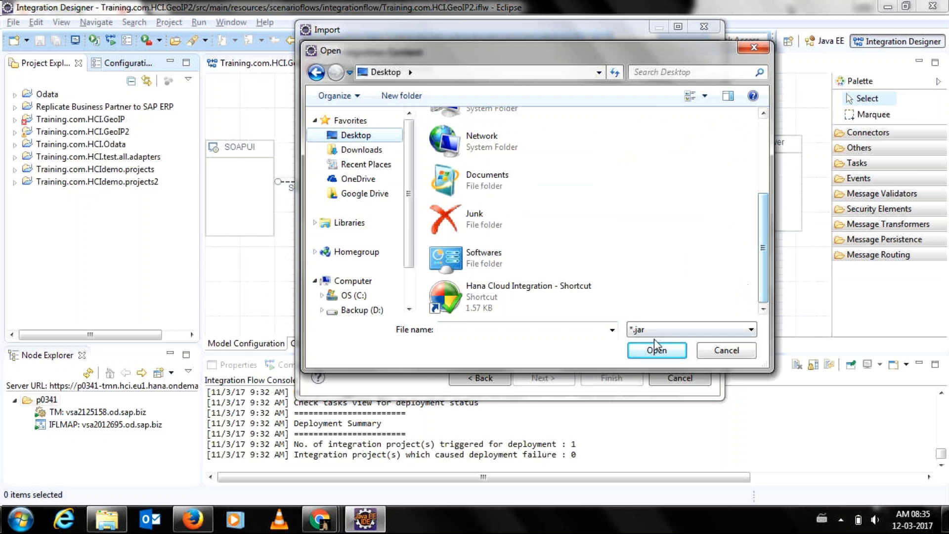
{"action": "left_click", "coordinate": [658, 323]}
{"action": "left_click", "coordinate": [658, 322]}
{"action": "left_click", "coordinate": [701, 345]}
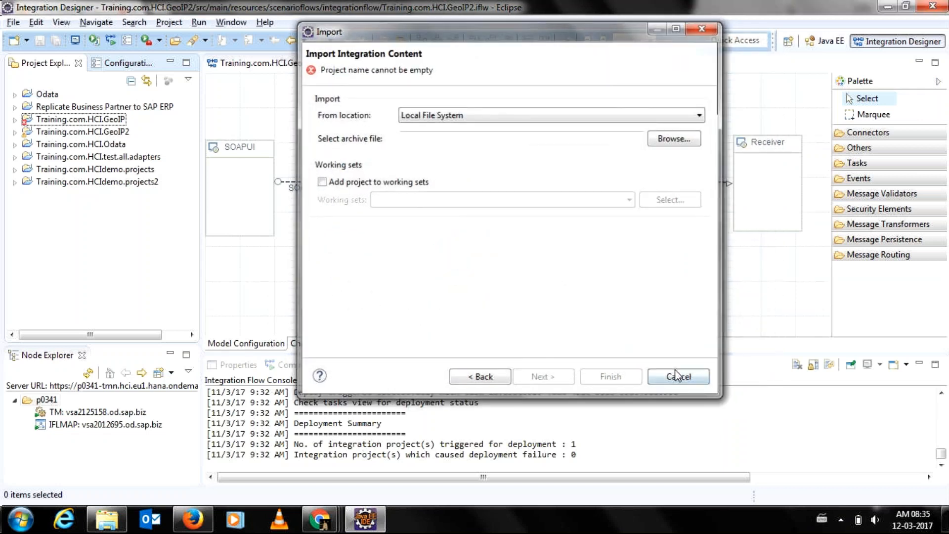
{"action": "left_click", "coordinate": [678, 376]}
Start a new File > Import and choose General > Archive File as the source.
{"action": "left_click", "coordinate": [13, 22]}
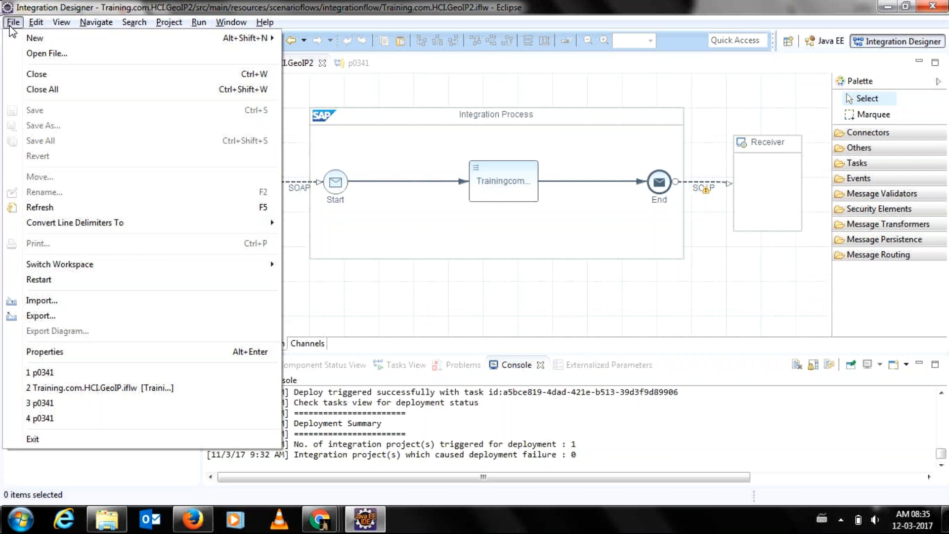
{"action": "left_click", "coordinate": [12, 23]}
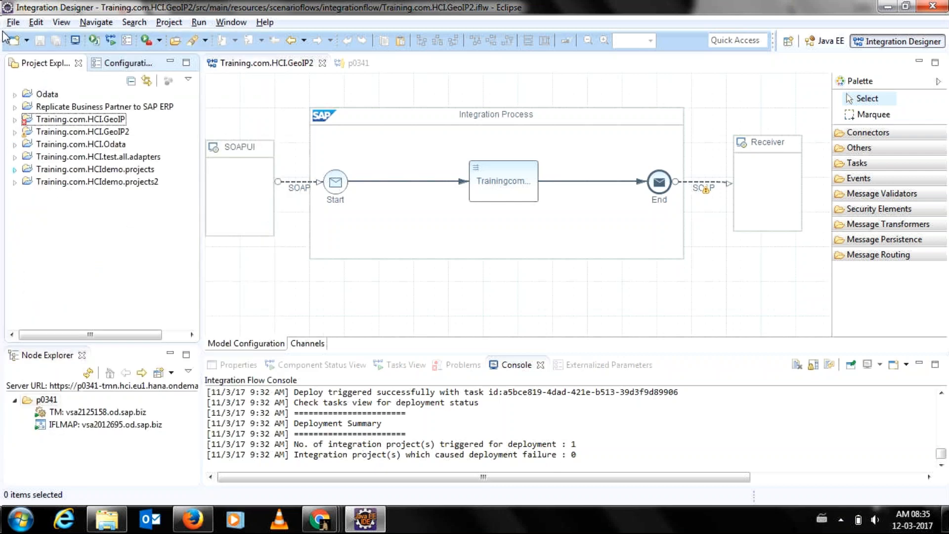
{"action": "left_click", "coordinate": [13, 22]}
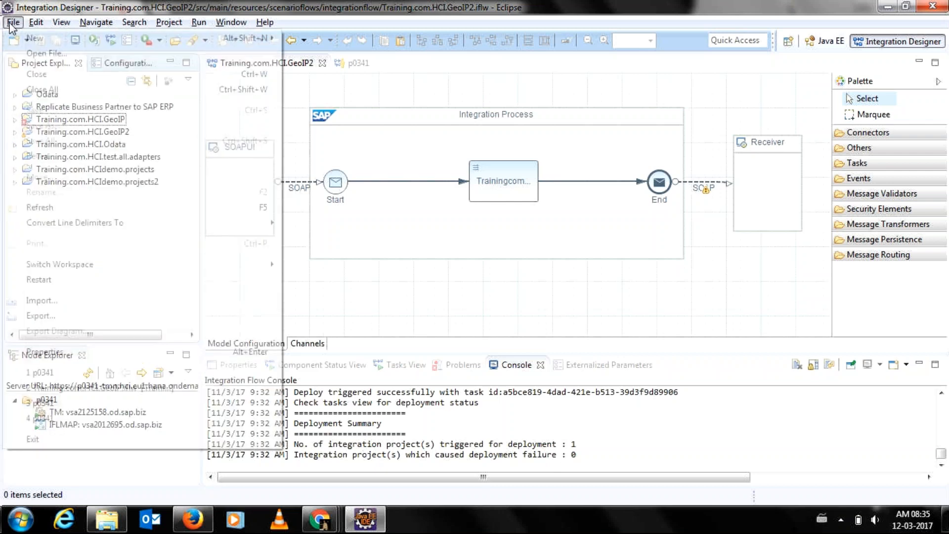
{"action": "left_click", "coordinate": [43, 302]}
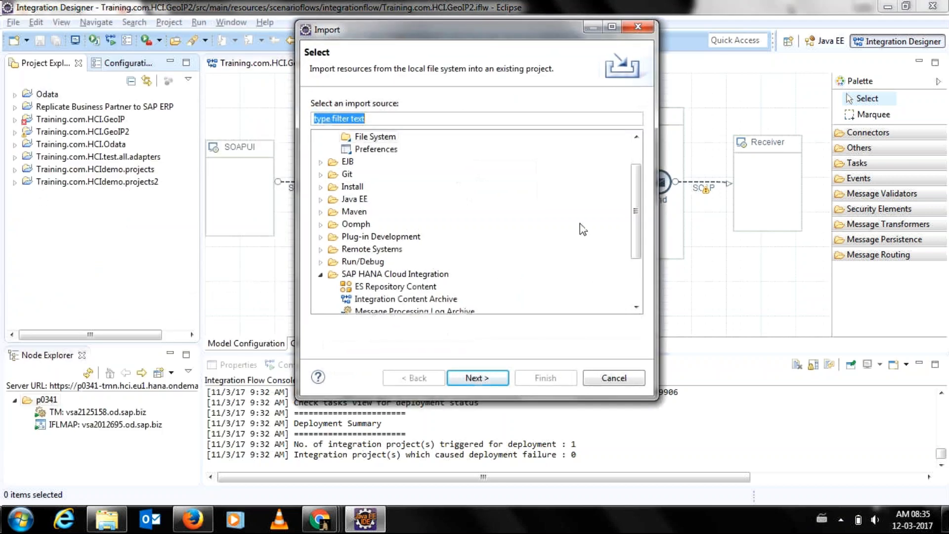
{"action": "left_click_drag", "start_coordinate": [636, 224], "coordinate": [636, 198]}
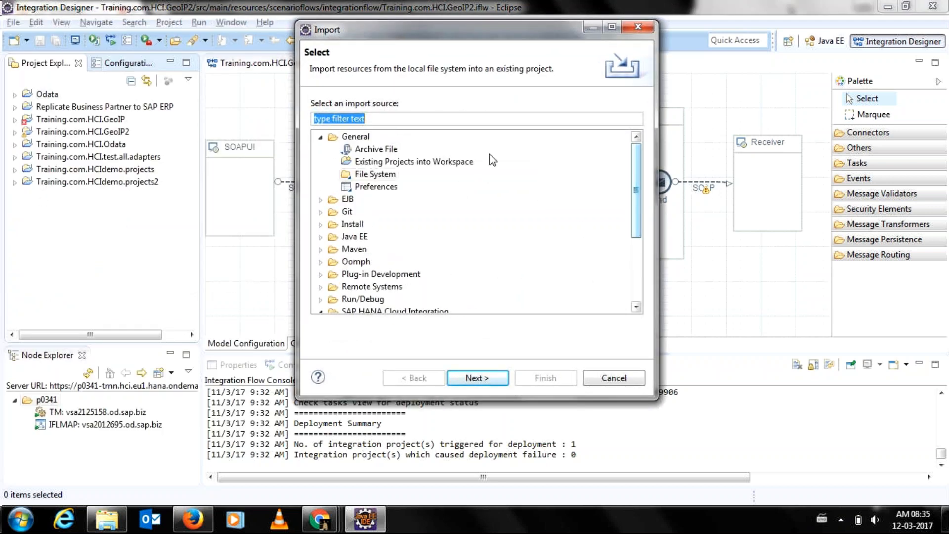
{"action": "left_click", "coordinate": [376, 174]}
{"action": "left_click", "coordinate": [390, 151]}
Go to the Archive File page and select GeoIP_Mumbai.zip on the Desktop.
{"action": "double_click", "coordinate": [390, 151]}
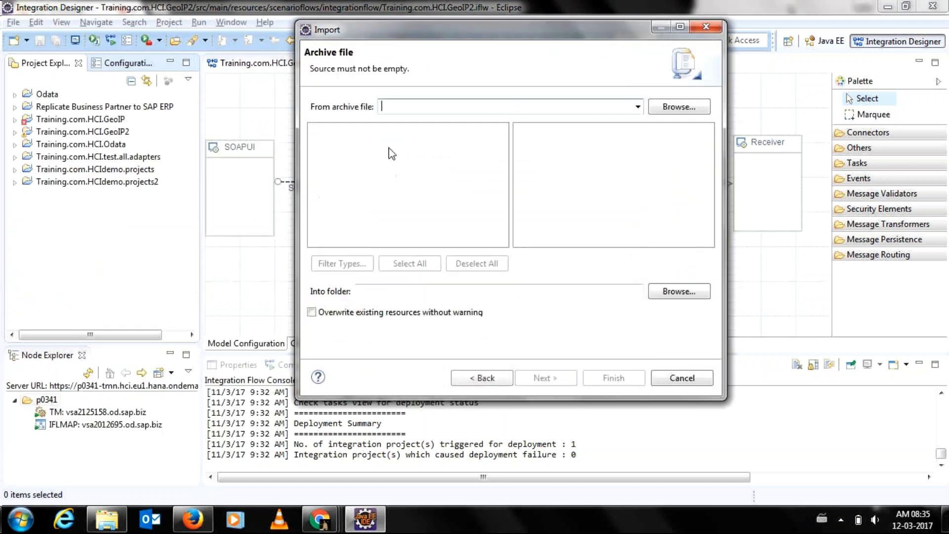
{"action": "left_click", "coordinate": [680, 107]}
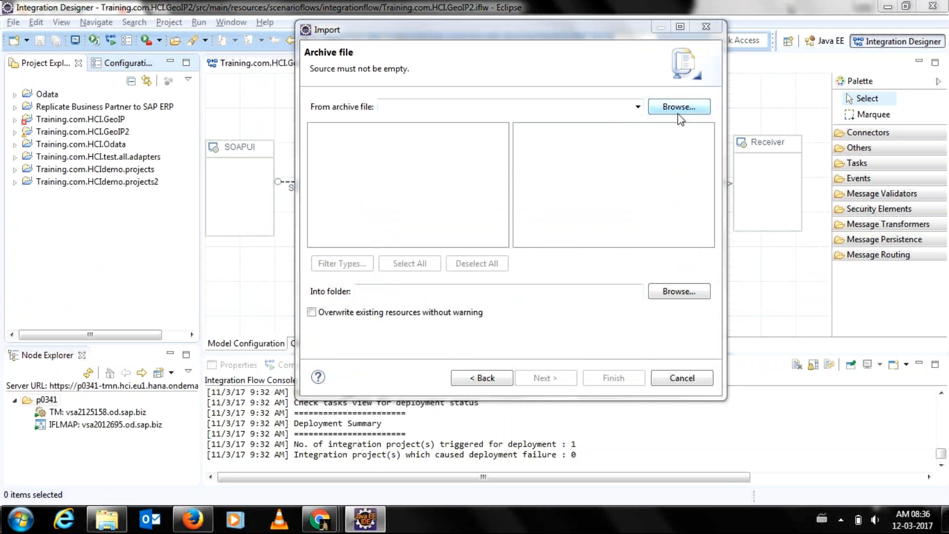
{"action": "left_click", "coordinate": [361, 138]}
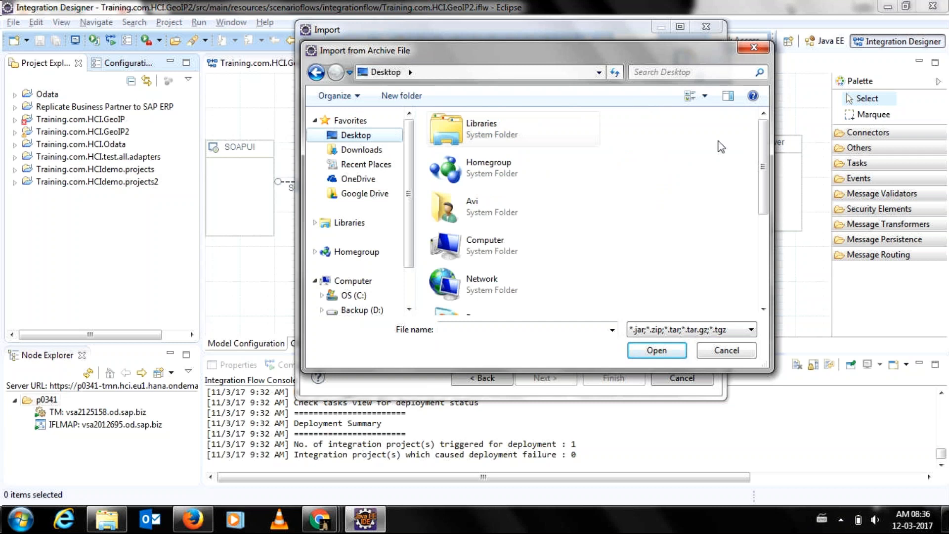
{"action": "left_click_drag", "start_coordinate": [764, 158], "coordinate": [761, 250]}
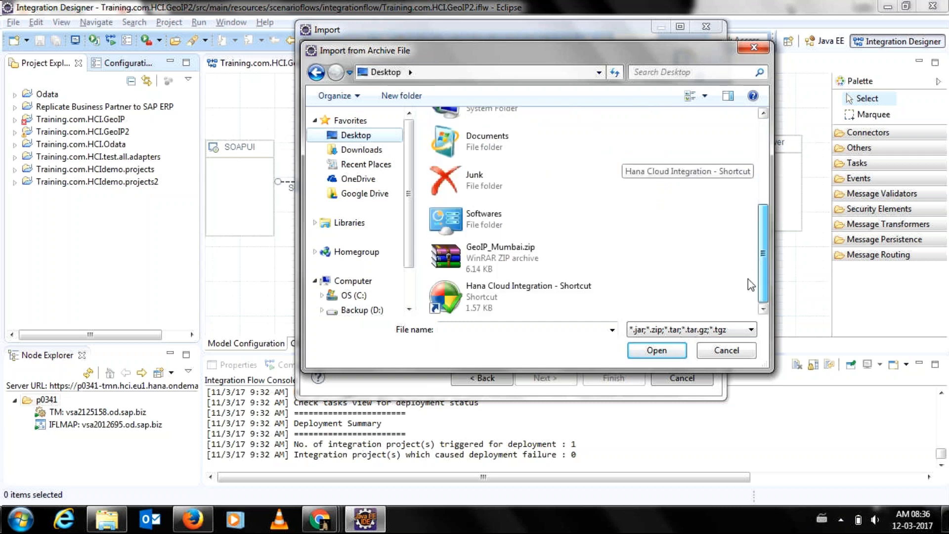
{"action": "left_click", "coordinate": [550, 267]}
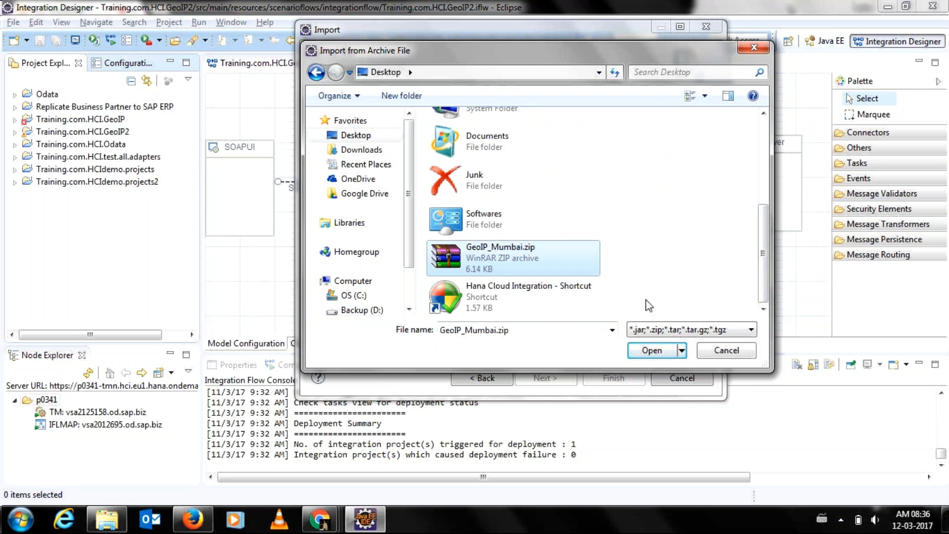
Cancel both the archive file chooser and the import wizard.
{"action": "left_click", "coordinate": [319, 519]}
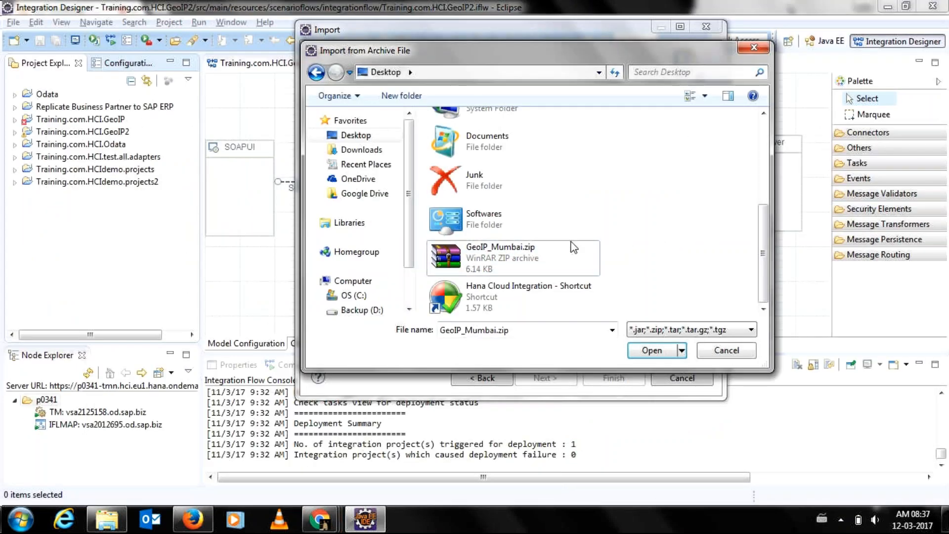
{"action": "left_click", "coordinate": [711, 356]}
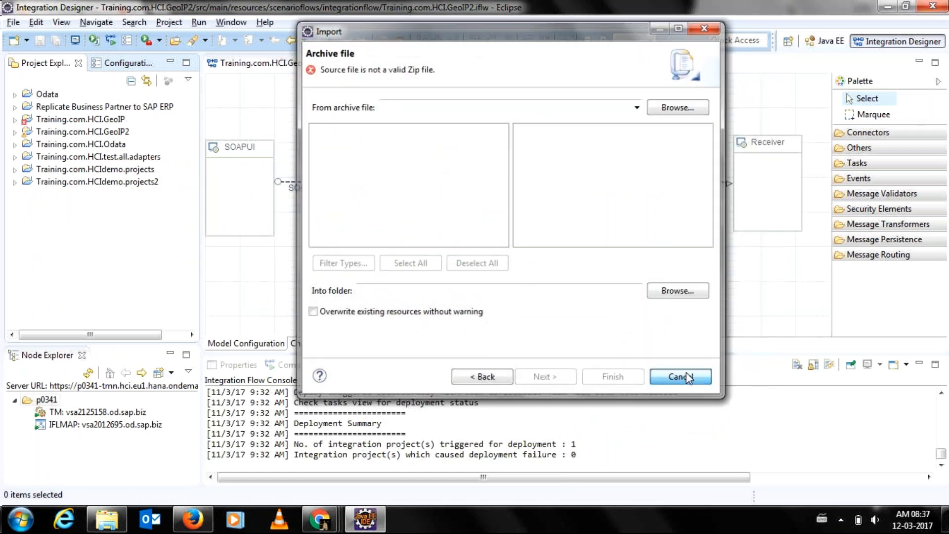
{"action": "left_click", "coordinate": [679, 378]}
Reopen File > Import, pick General > Archive File, and continue to its settings page.
{"action": "left_click", "coordinate": [13, 23]}
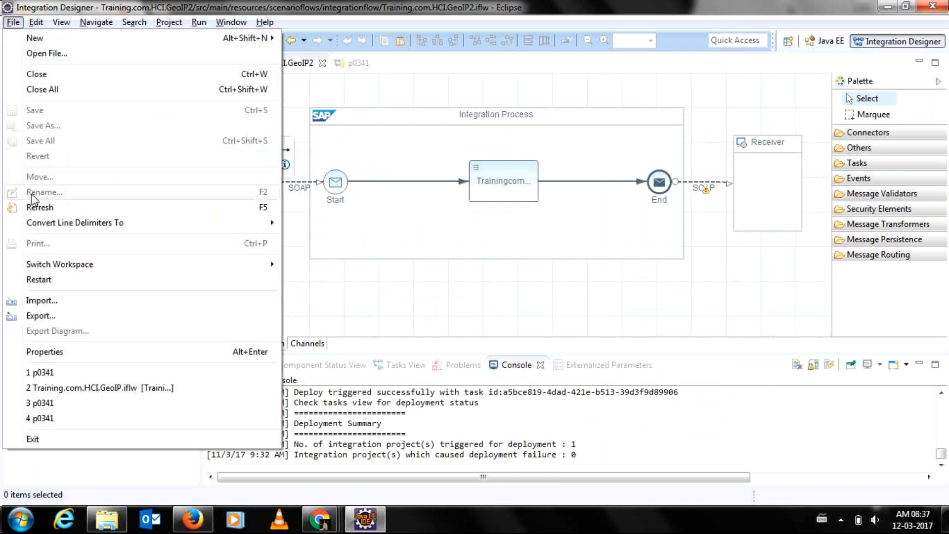
{"action": "left_click", "coordinate": [42, 302]}
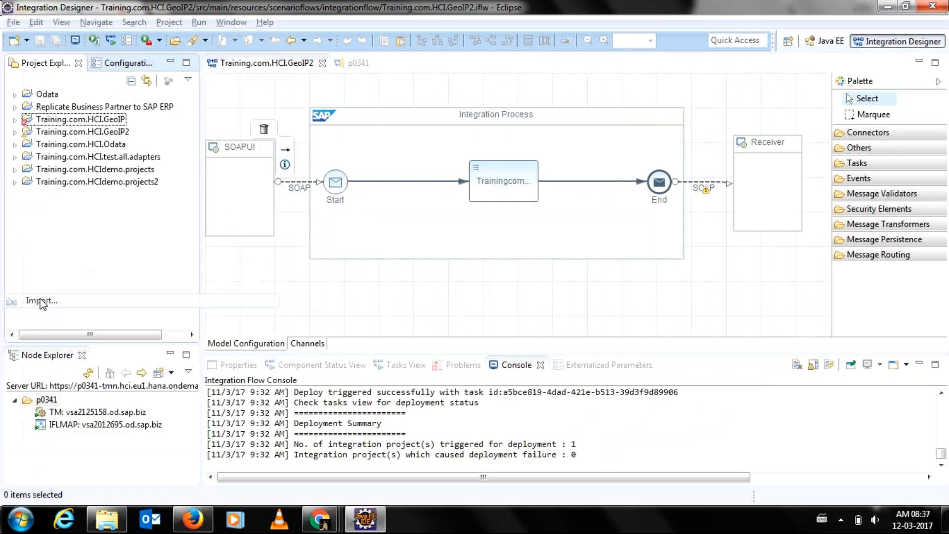
{"action": "left_click_drag", "start_coordinate": [637, 201], "coordinate": [641, 147]}
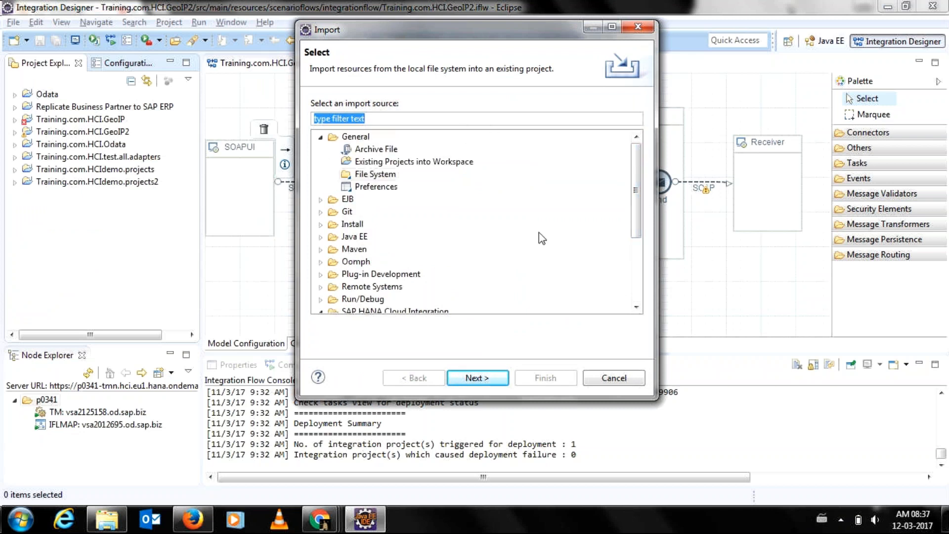
{"action": "left_click_drag", "start_coordinate": [646, 206], "coordinate": [620, 122]}
{"action": "left_click", "coordinate": [359, 137]}
{"action": "left_click", "coordinate": [372, 149]}
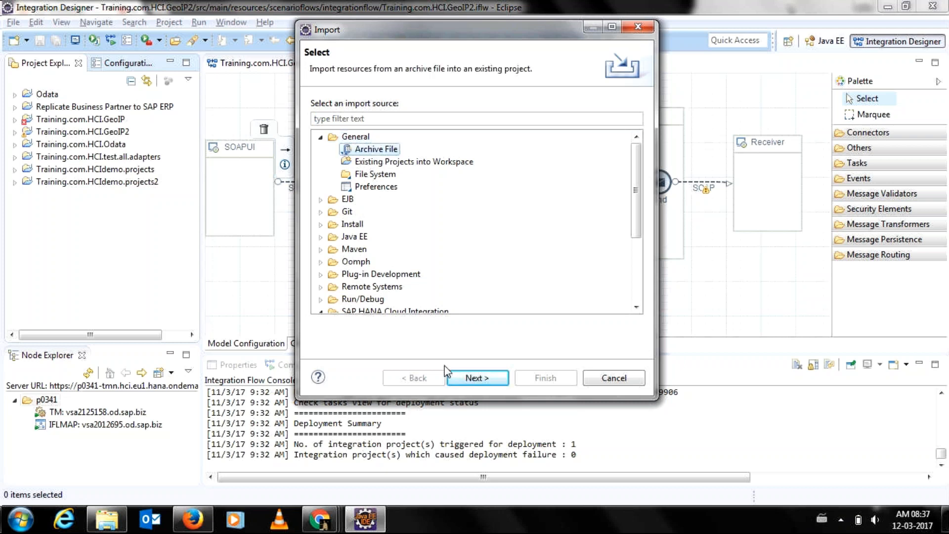
{"action": "left_click", "coordinate": [458, 380]}
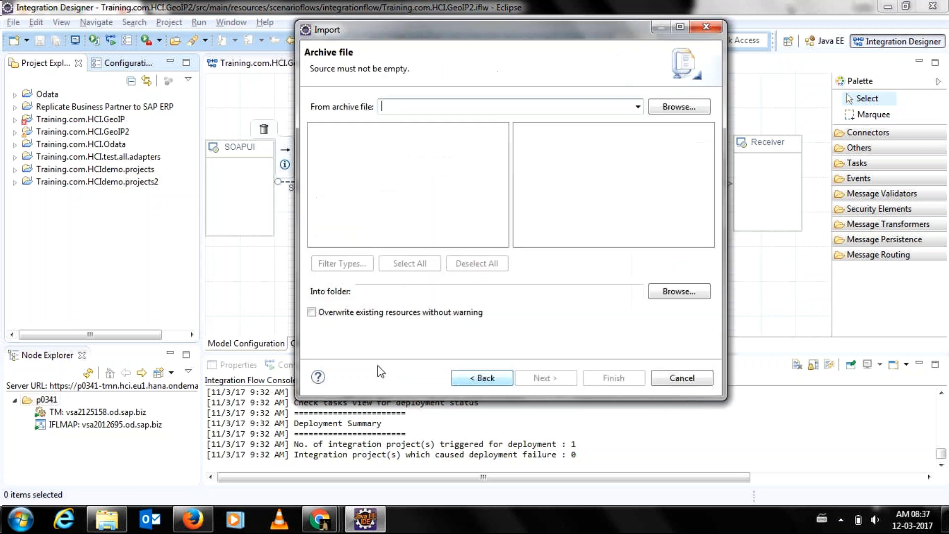
Browse to the Desktop and load GeoIP_Mumbai.zip as the source archive.
{"action": "left_click", "coordinate": [675, 108]}
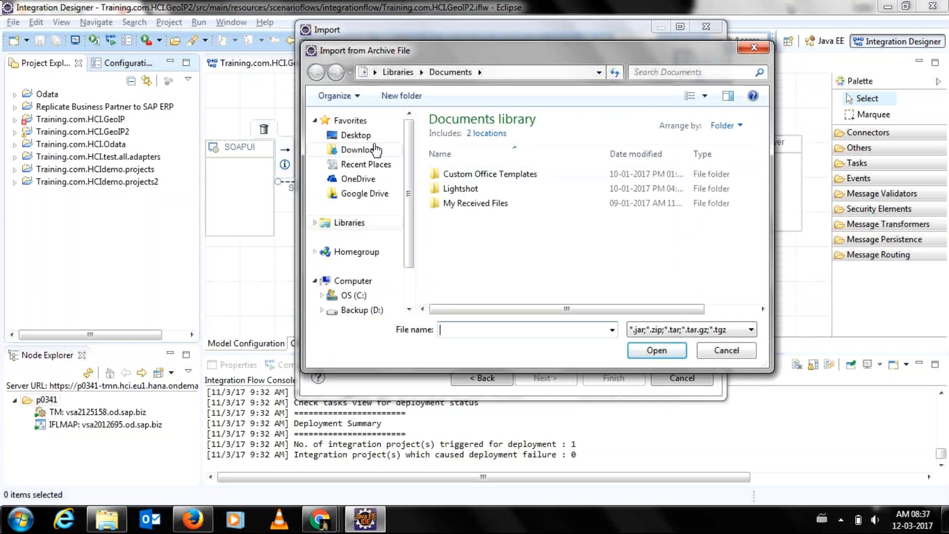
{"action": "left_click", "coordinate": [365, 136]}
{"action": "scroll", "coordinate": [568, 223], "scroll_direction": "down", "scroll_amount": 5}
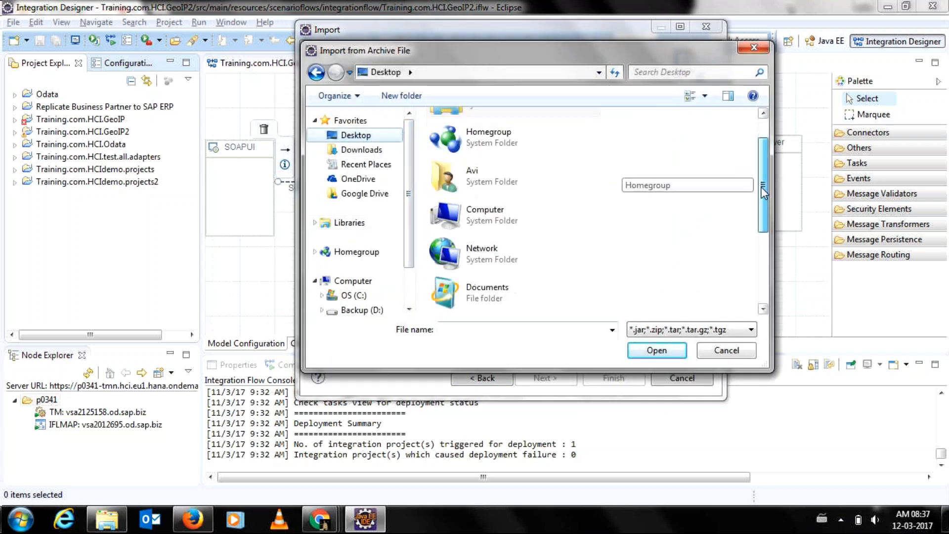
{"action": "left_click", "coordinate": [533, 265]}
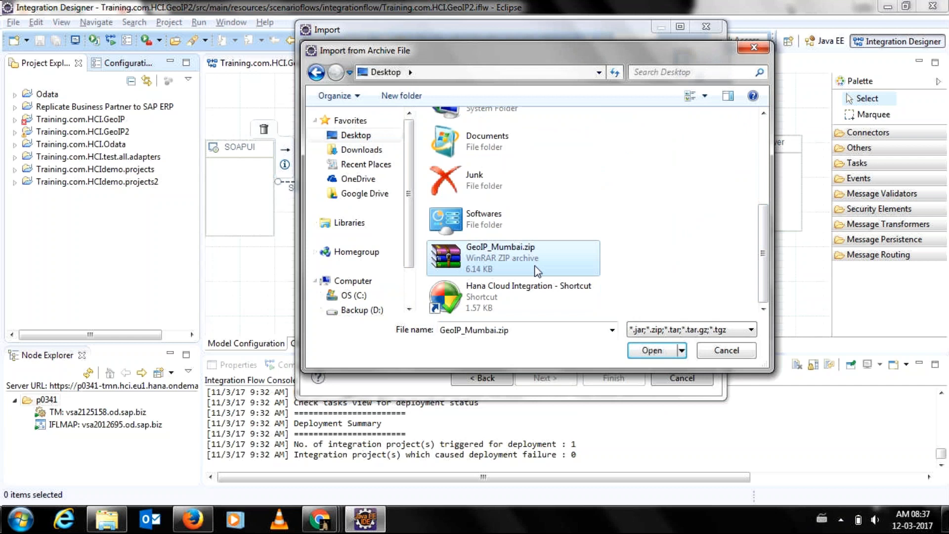
{"action": "left_click", "coordinate": [643, 355]}
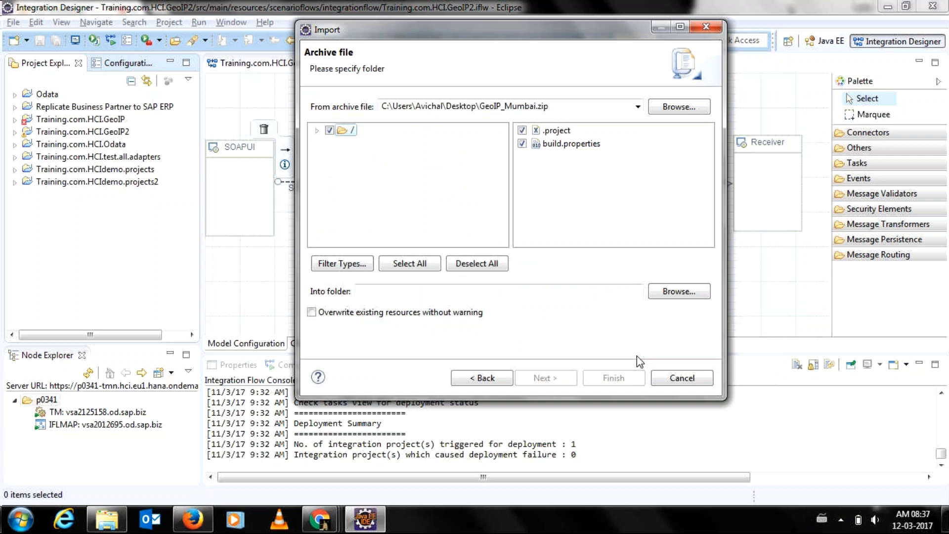
Dismiss the destination folder chooser and expand the archive's root folder contents.
{"action": "left_click", "coordinate": [663, 296]}
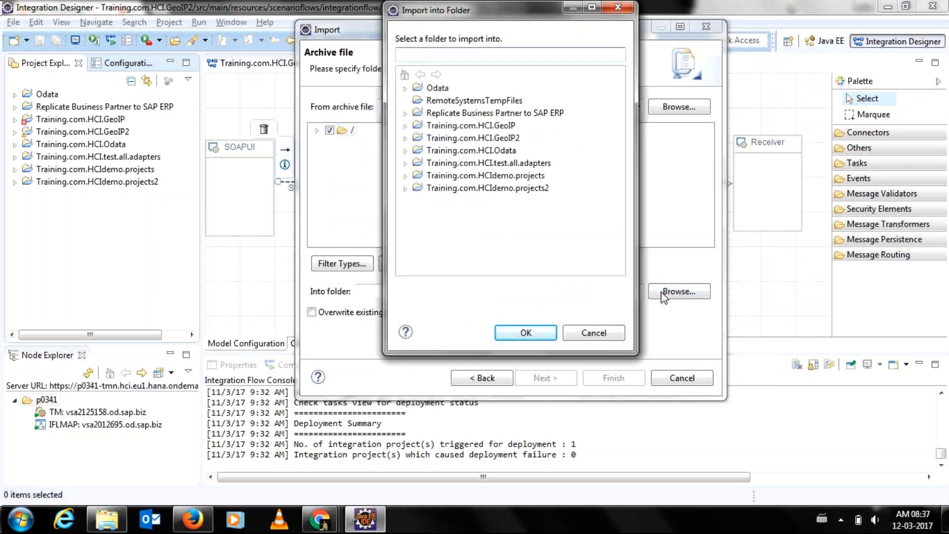
{"action": "left_click", "coordinate": [610, 333]}
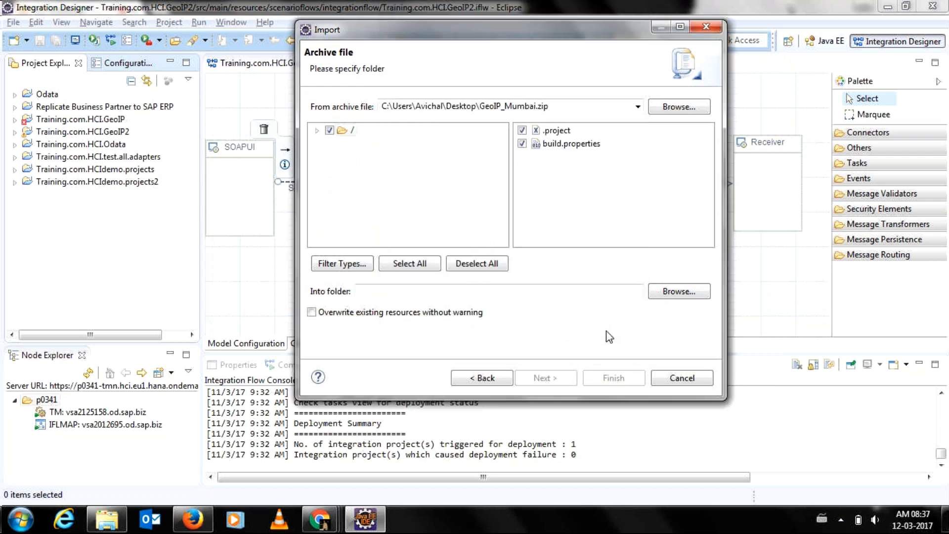
{"action": "left_click", "coordinate": [317, 131]}
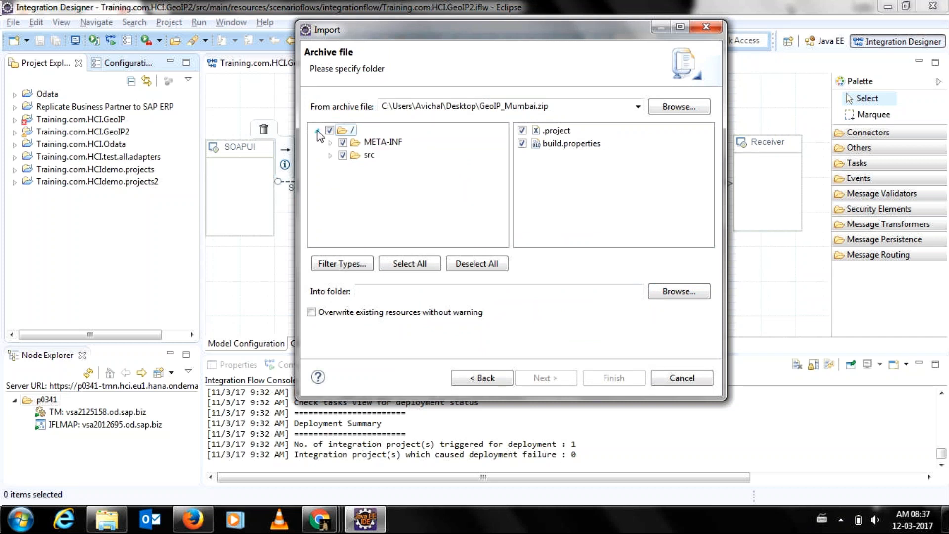
Enter training.com.HCI.Devi as the destination folder, then cancel the import once it's rejected.
{"action": "left_click", "coordinate": [470, 291]}
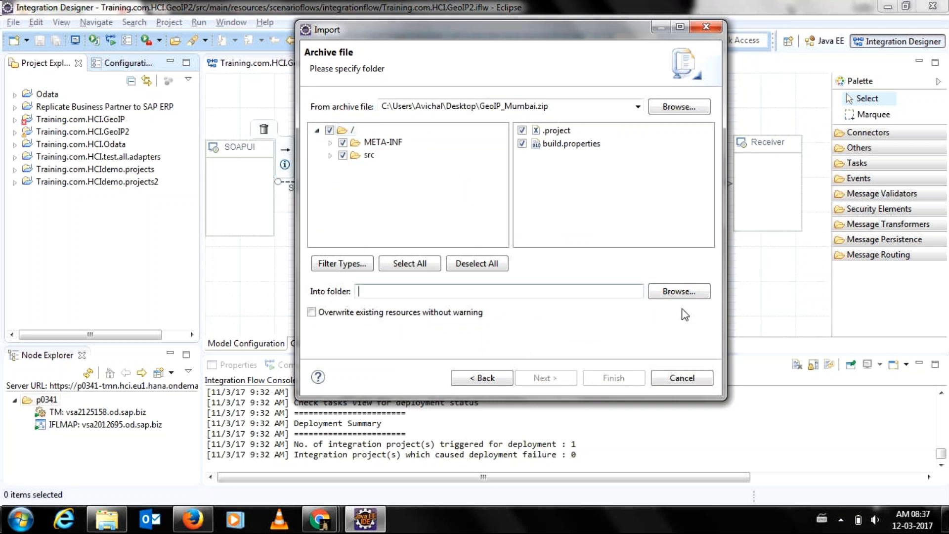
{"action": "left_click", "coordinate": [681, 291]}
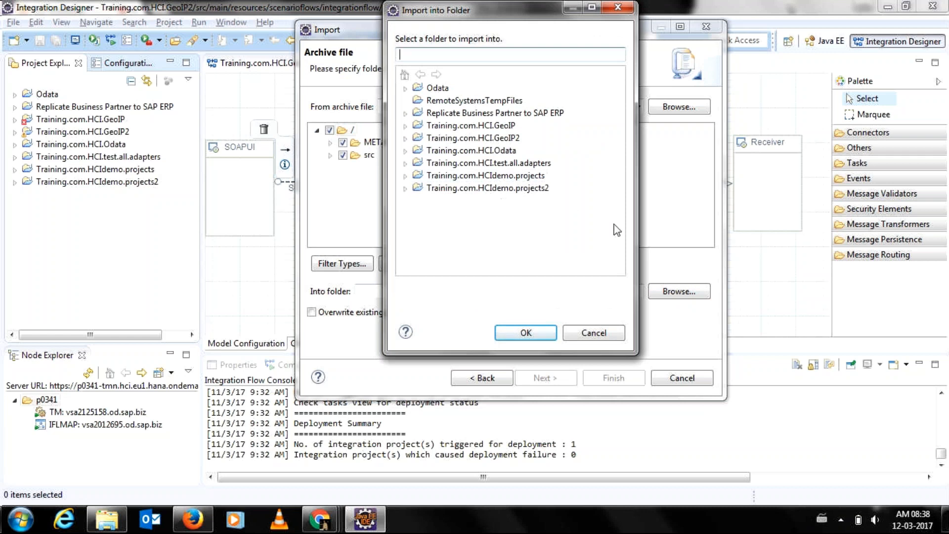
{"action": "type", "text": "training.com.HCI.Devi"}
{"action": "left_click", "coordinate": [526, 331]}
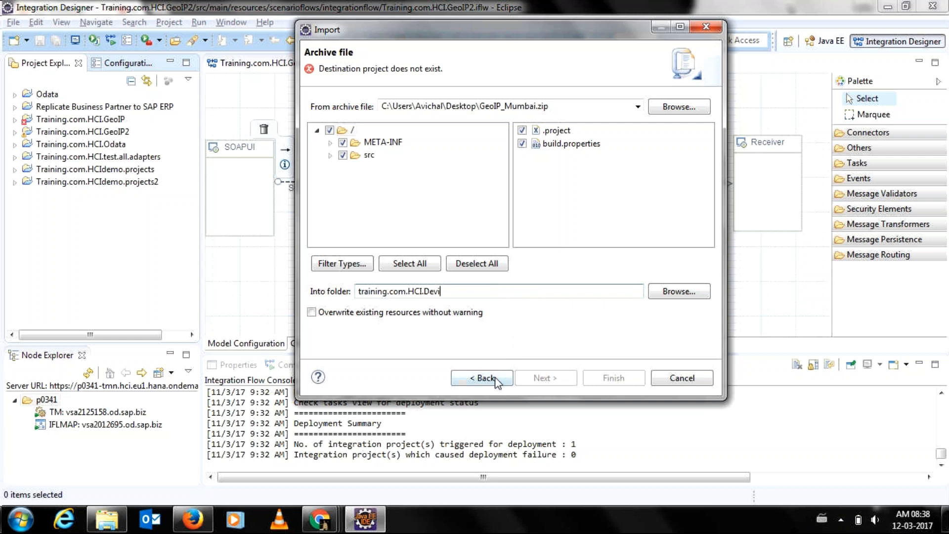
{"action": "left_click", "coordinate": [638, 106]}
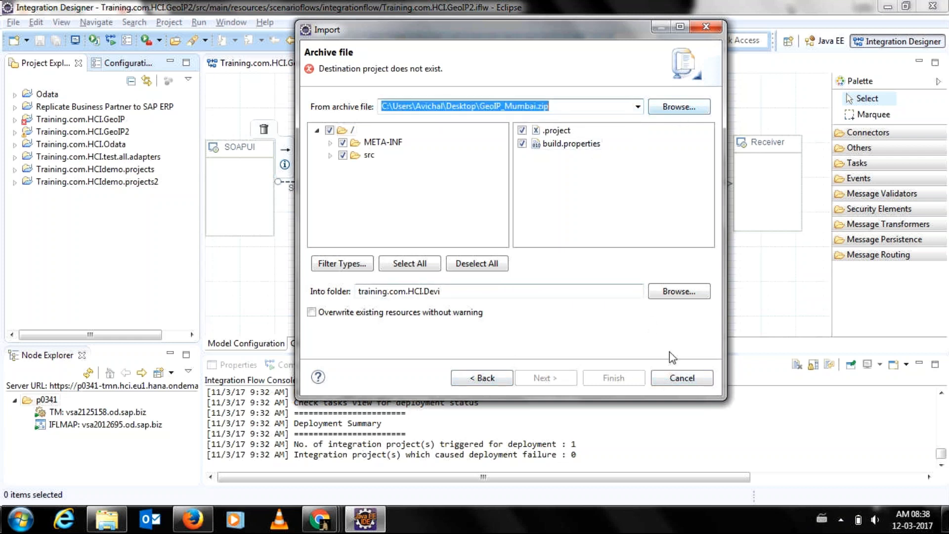
{"action": "left_click", "coordinate": [682, 378]}
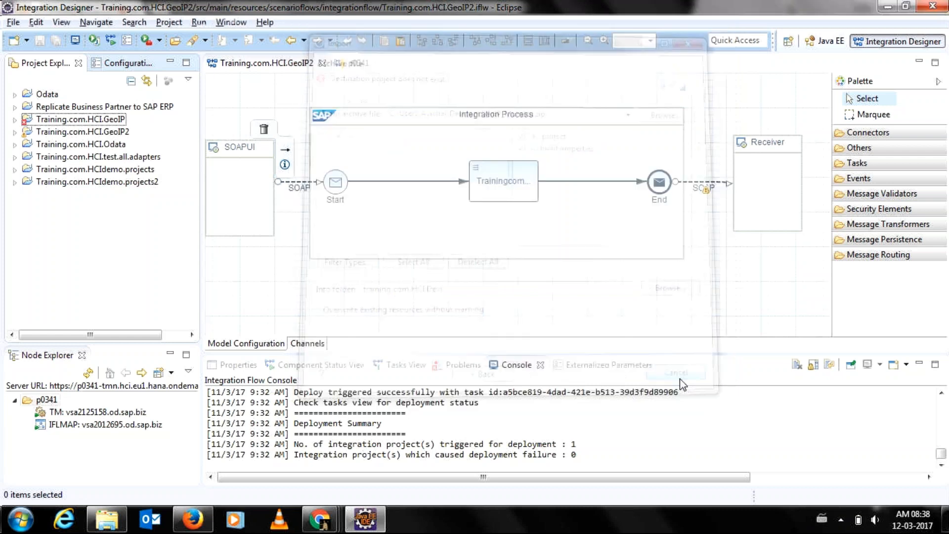
Create a new integration project named Training.com.HCI.Devi from the File menu, fixing a name typo.
{"action": "right_click", "coordinate": [76, 222]}
{"action": "mouse_move", "coordinate": [91, 237]}
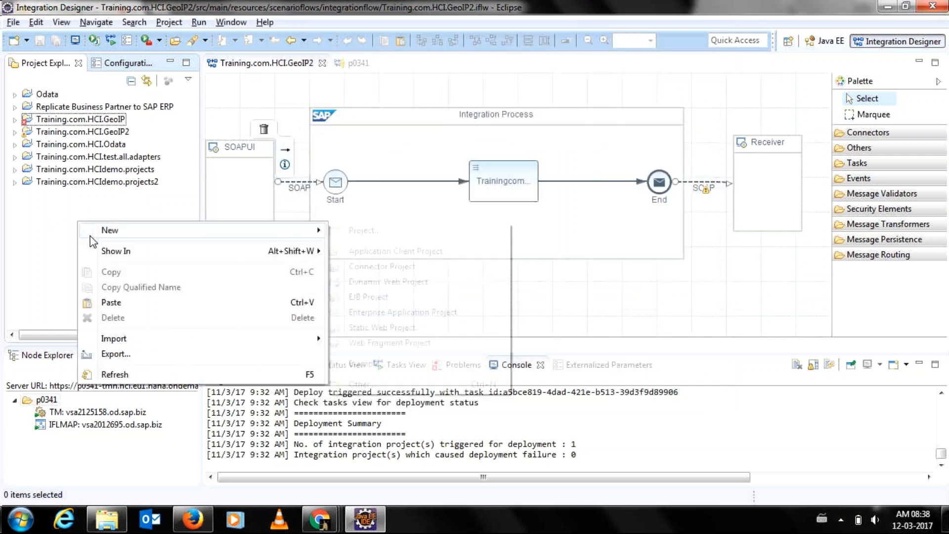
{"action": "left_click", "coordinate": [54, 239]}
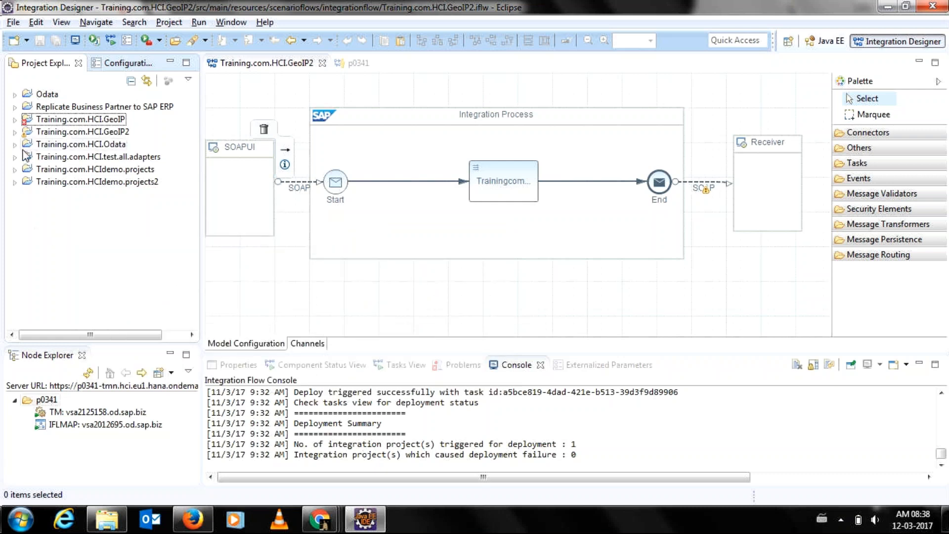
{"action": "left_click", "coordinate": [13, 22]}
{"action": "mouse_move", "coordinate": [36, 21]}
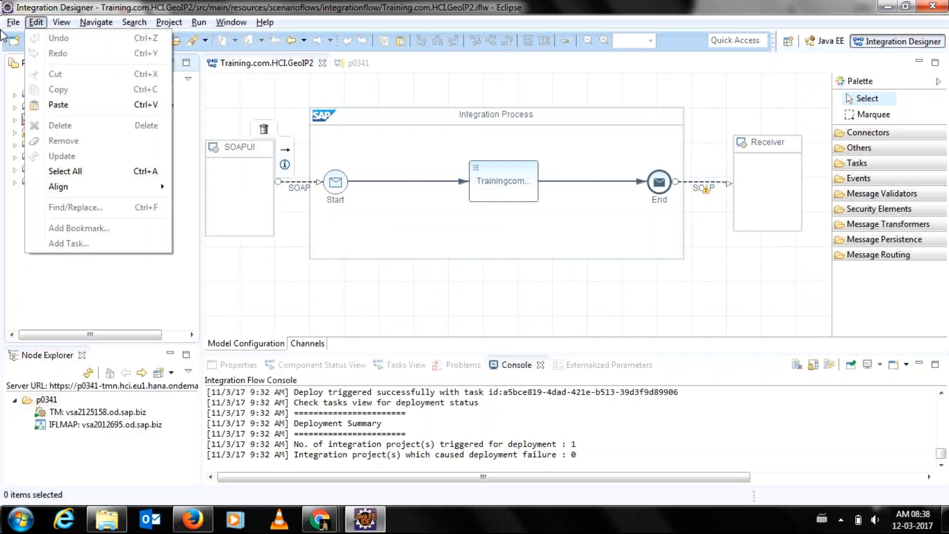
{"action": "mouse_move", "coordinate": [99, 38]}
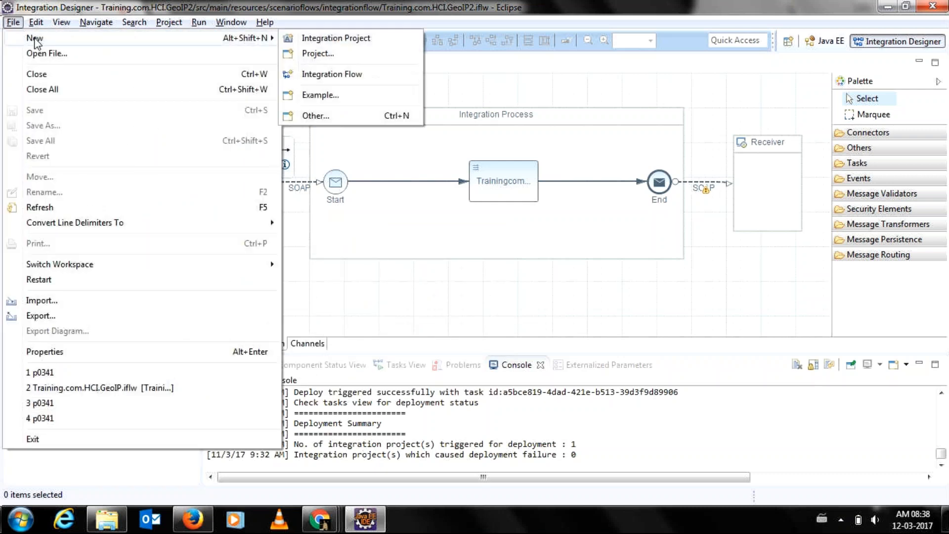
{"action": "left_click", "coordinate": [355, 47]}
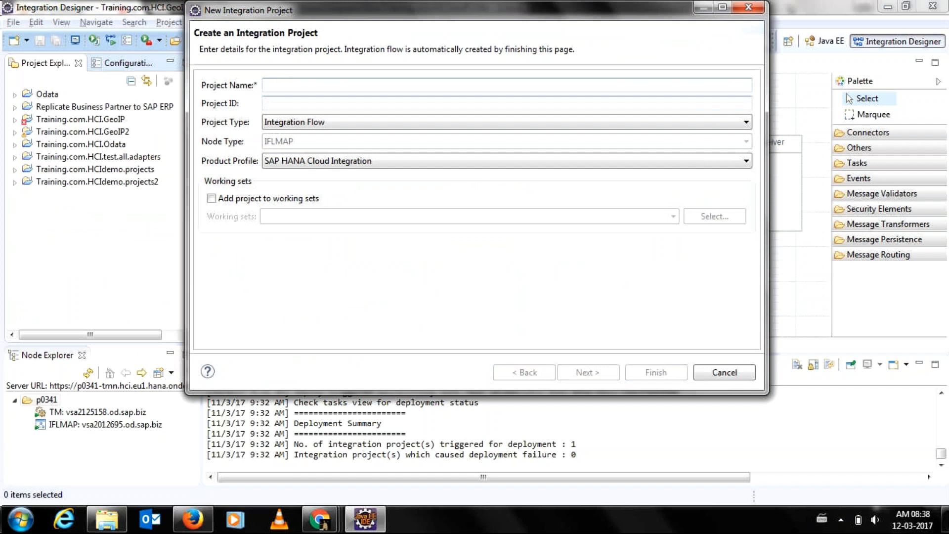
{"action": "type", "text": "Trainig"}
{"action": "key", "text": "BackSpace"}
{"action": "type", "text": "ng"}
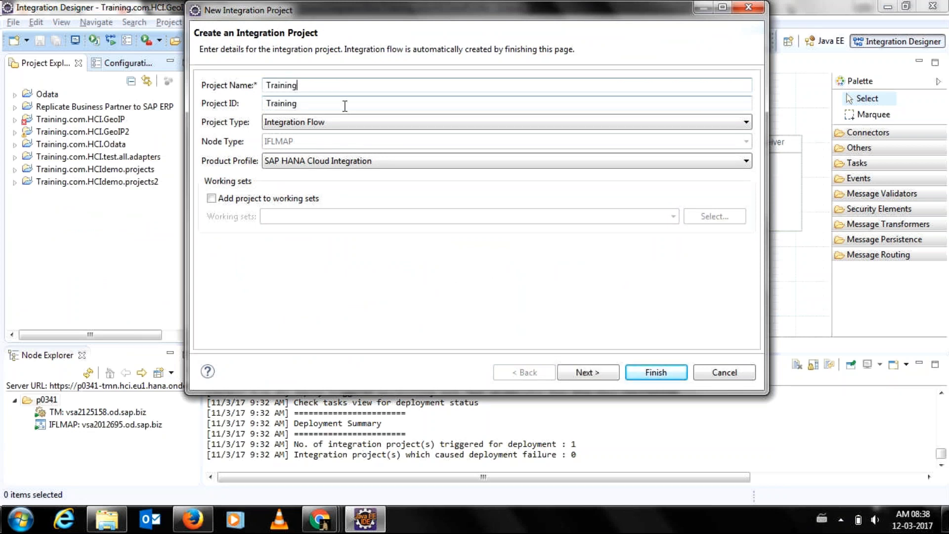
{"action": "type", "text": ".com.HCI"}
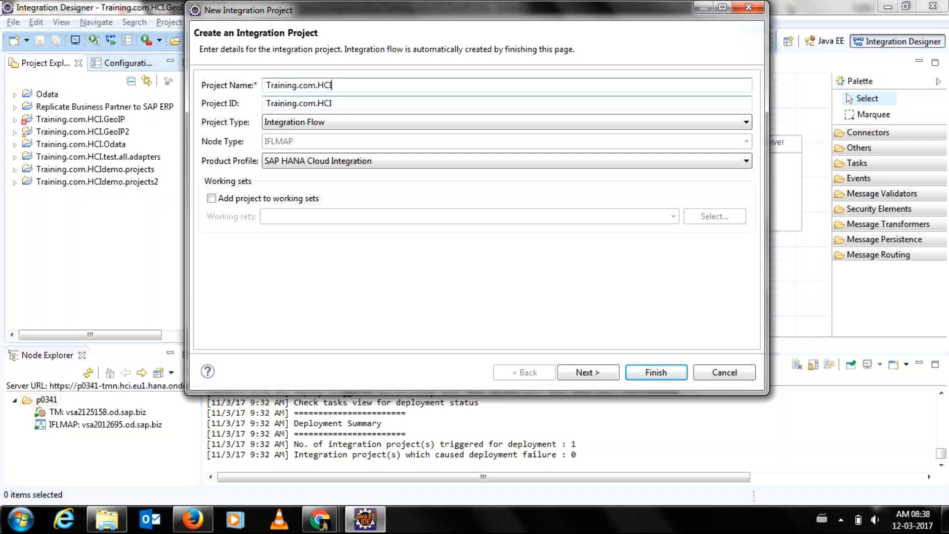
{"action": "type", "text": ".Devi"}
{"action": "left_click", "coordinate": [643, 374]}
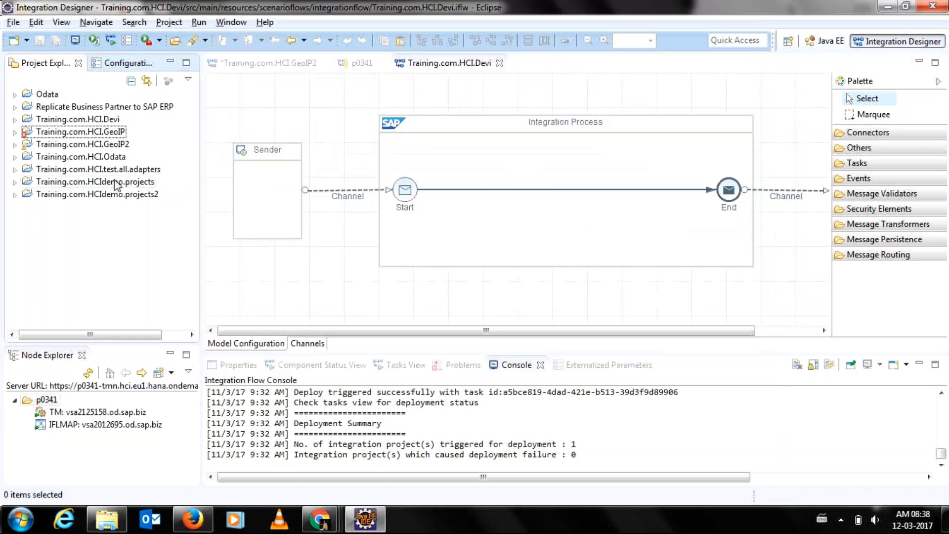
Expand the Training.com.HCI.Devi project and start an Archive File import from the File menu.
{"action": "left_click", "coordinate": [15, 131]}
{"action": "left_click", "coordinate": [14, 120]}
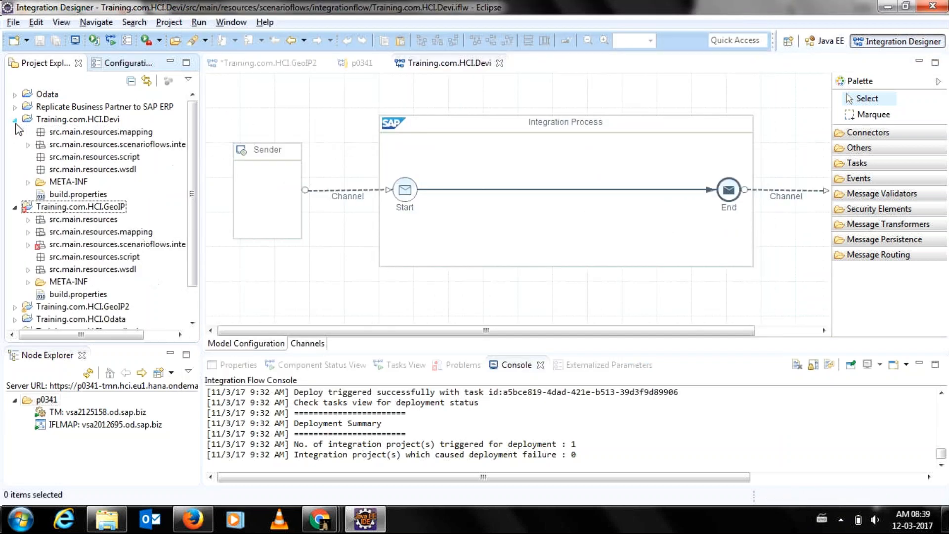
{"action": "left_click", "coordinate": [15, 208]}
{"action": "left_click", "coordinate": [14, 23]}
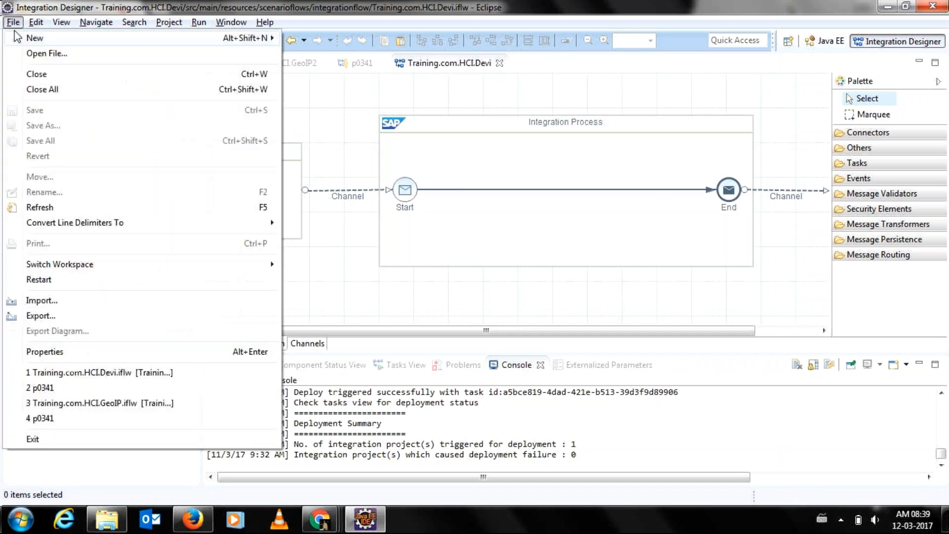
{"action": "left_click", "coordinate": [41, 300]}
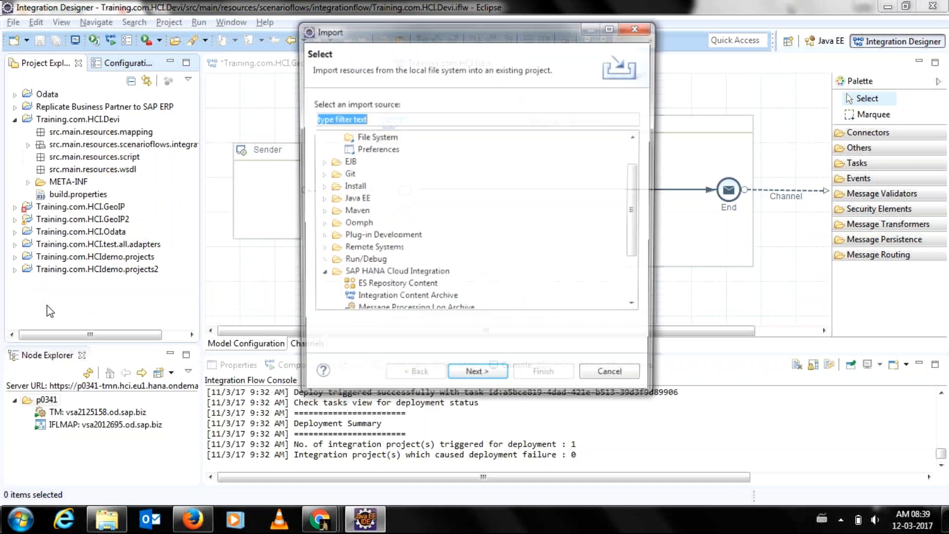
{"action": "left_click", "coordinate": [391, 150]}
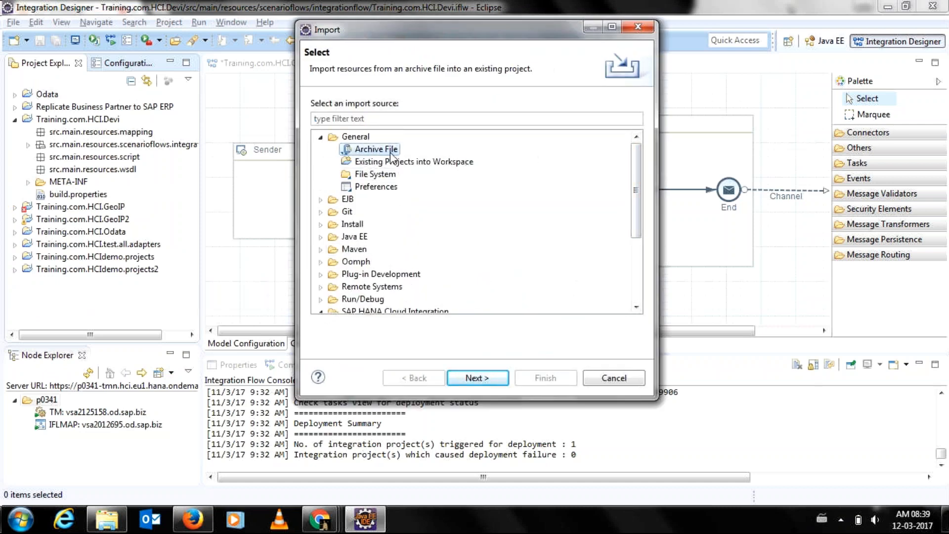
{"action": "left_click", "coordinate": [477, 379]}
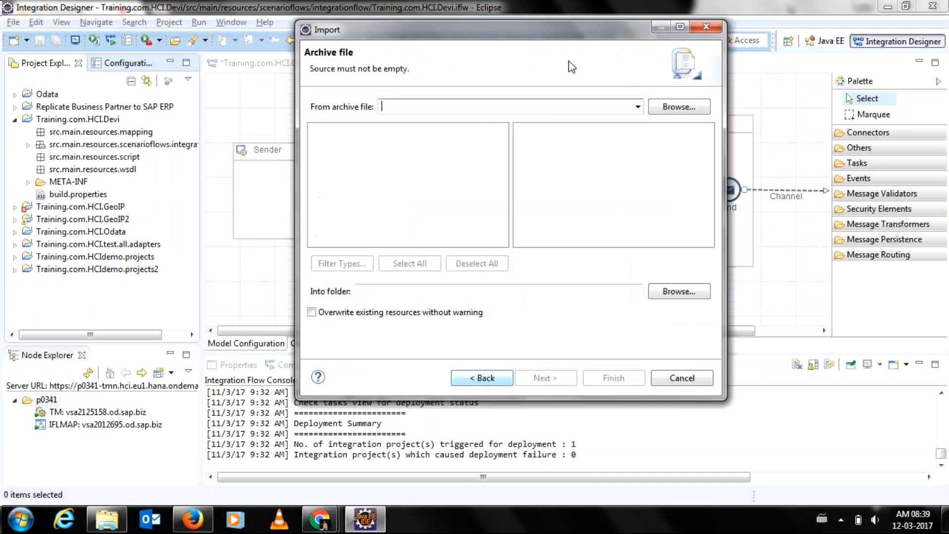
Import GeoIP_Mumbai.zip into Training.com.HCI.Devi with Yes To All, then show the scenario flows.
{"action": "left_click", "coordinate": [654, 105]}
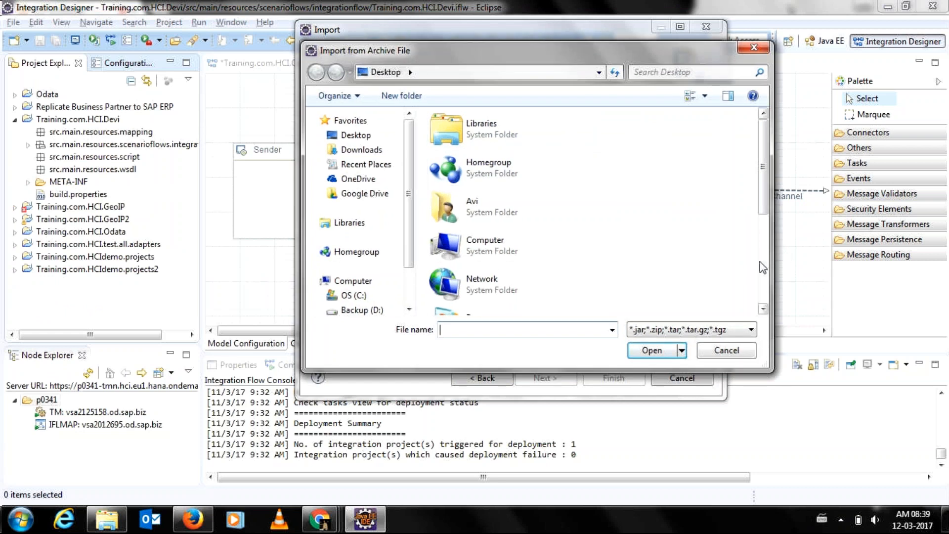
{"action": "scroll", "coordinate": [575, 271], "scroll_direction": "down", "scroll_amount": 5}
{"action": "left_click", "coordinate": [574, 272]}
{"action": "left_click", "coordinate": [647, 351]}
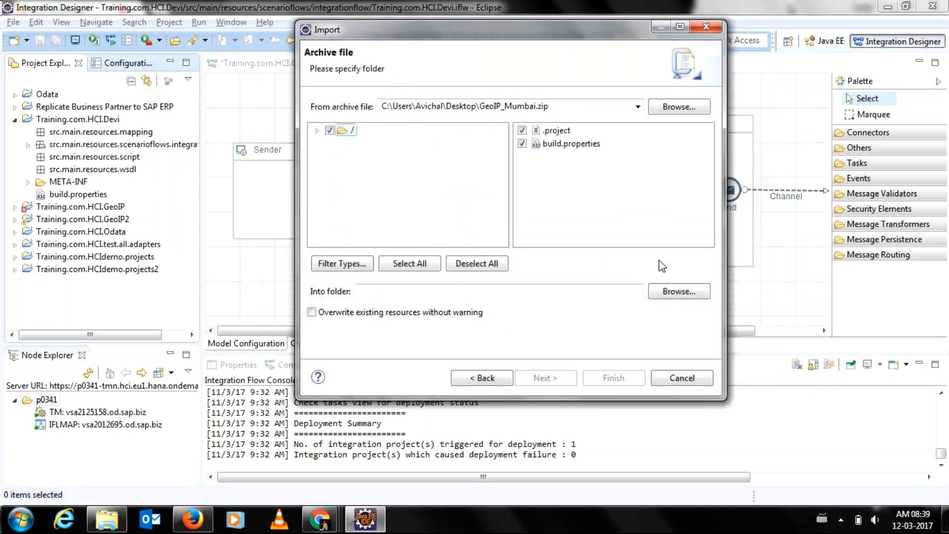
{"action": "left_click", "coordinate": [668, 292]}
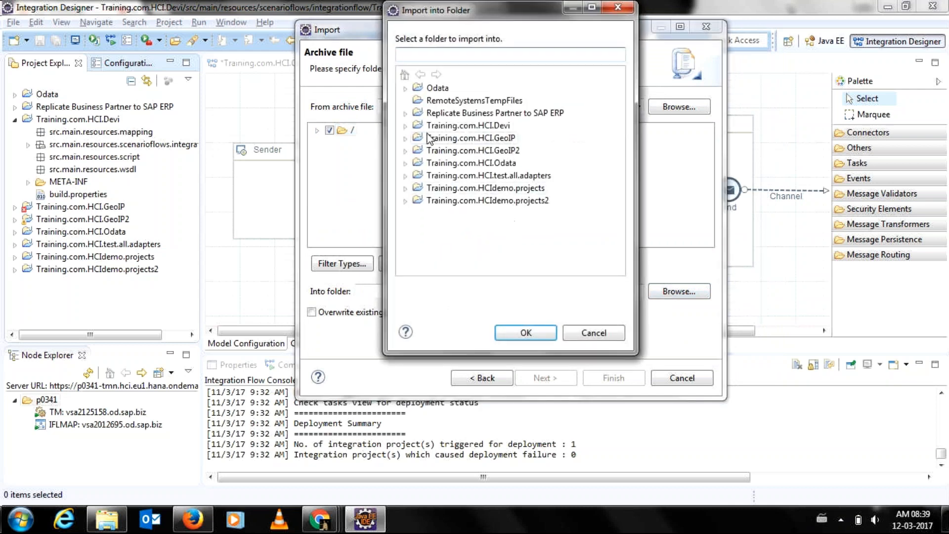
{"action": "left_click", "coordinate": [469, 125]}
{"action": "left_click", "coordinate": [536, 341]}
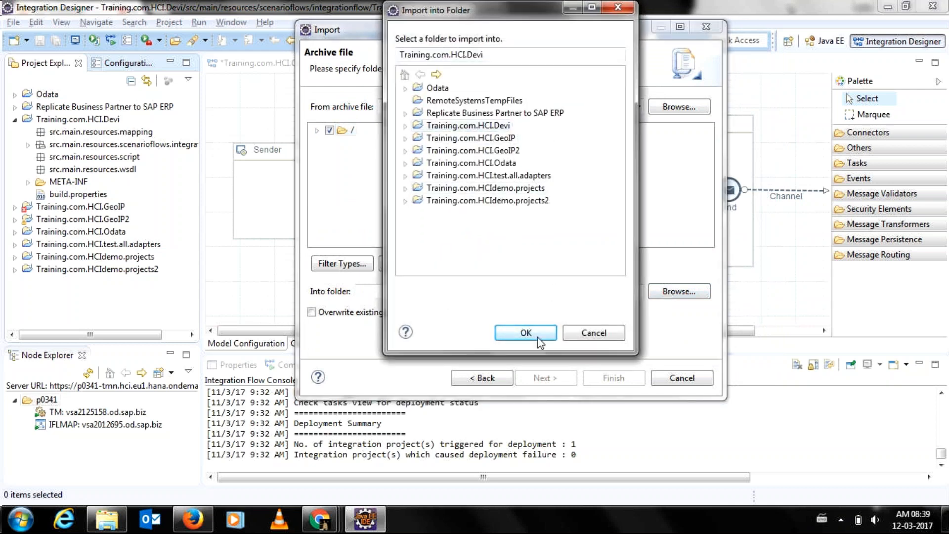
{"action": "left_click", "coordinate": [598, 379]}
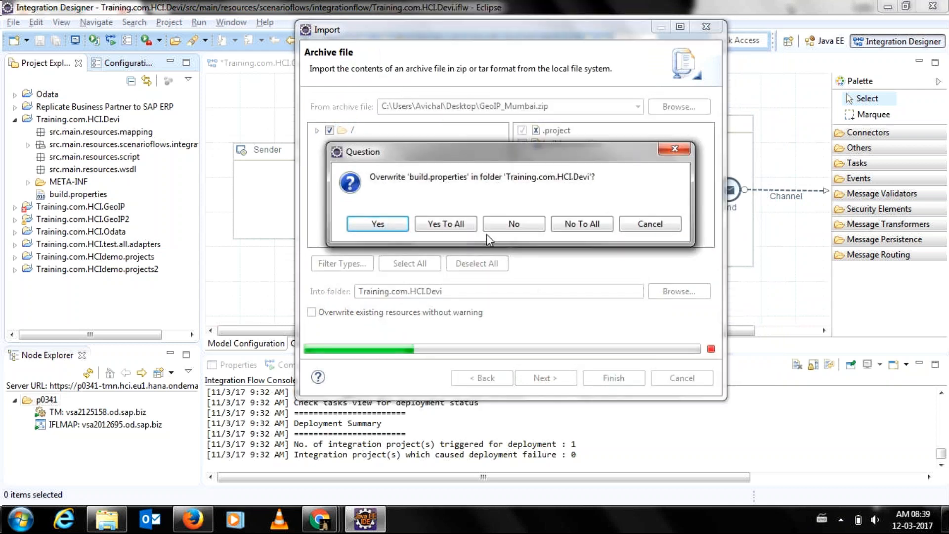
{"action": "left_click", "coordinate": [446, 224]}
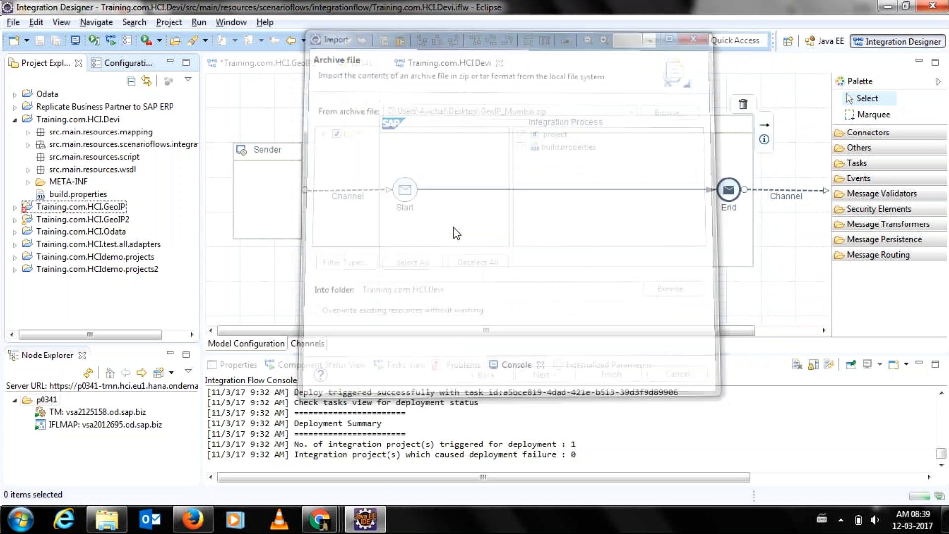
{"action": "left_click", "coordinate": [29, 145]}
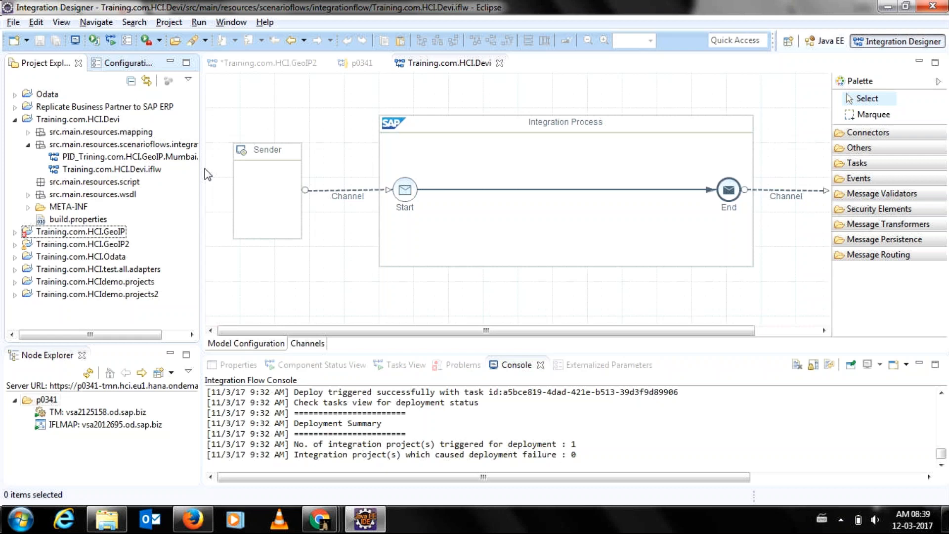
{"action": "left_click_drag", "start_coordinate": [199, 168], "coordinate": [234, 173]}
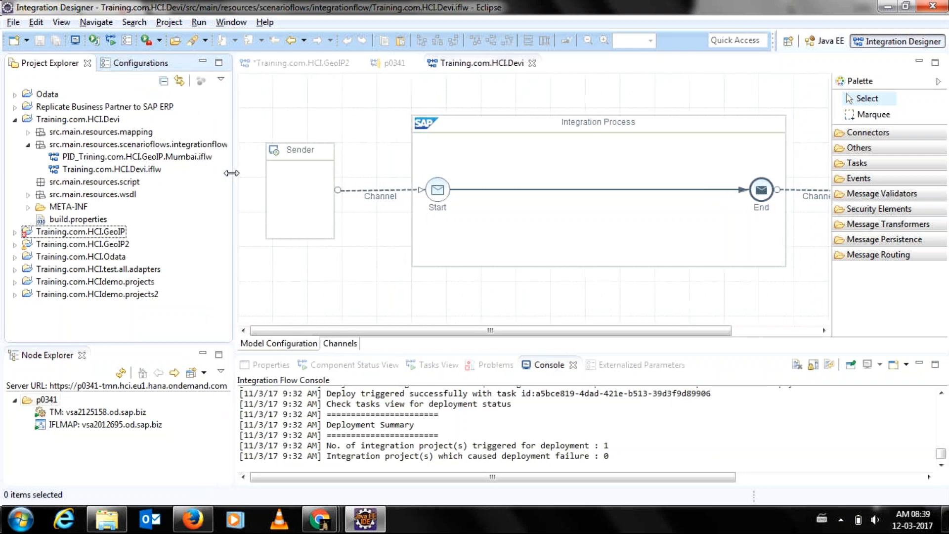
Close the Devi, GeoIP2 and p0341 editors and open the imported GeoIP Mumbai flow.
{"action": "left_click", "coordinate": [535, 63]}
{"action": "left_click", "coordinate": [361, 63]}
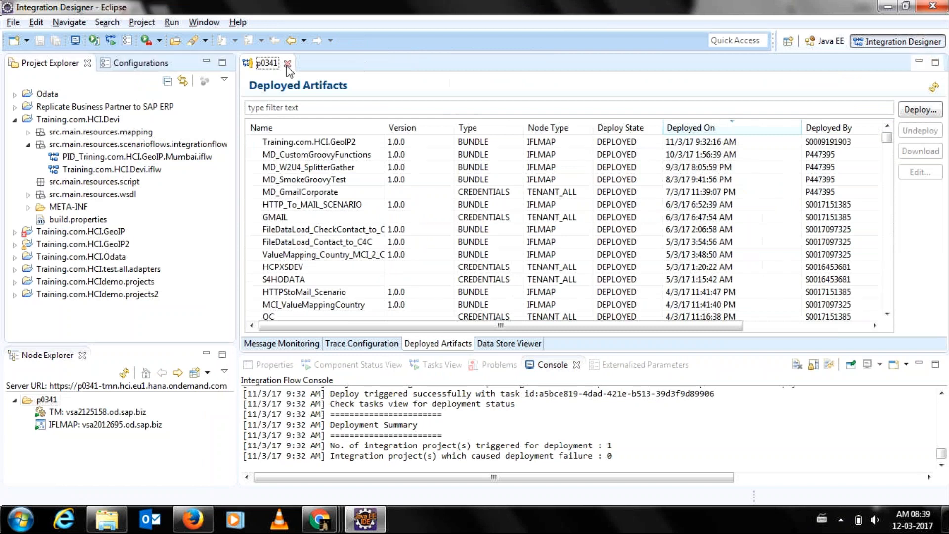
{"action": "left_click", "coordinate": [289, 63]}
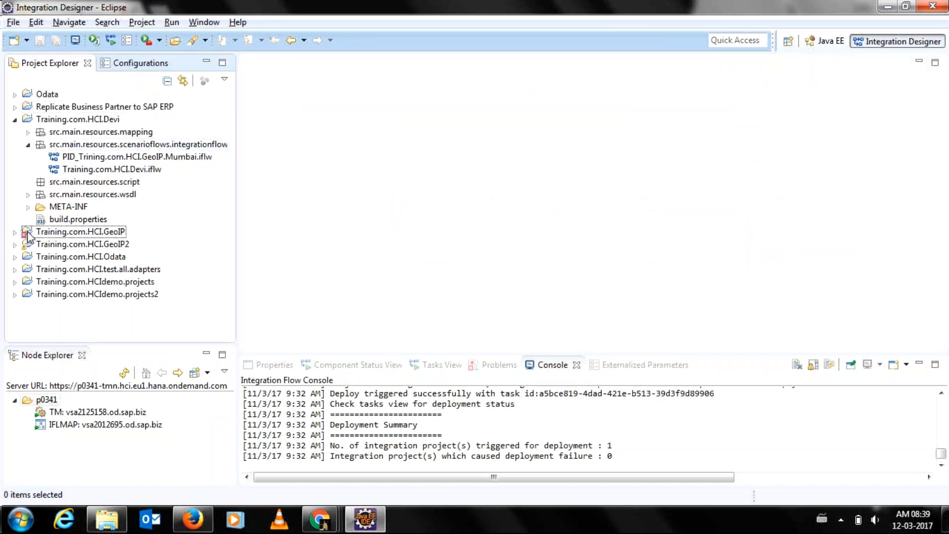
{"action": "double_click", "coordinate": [57, 156]}
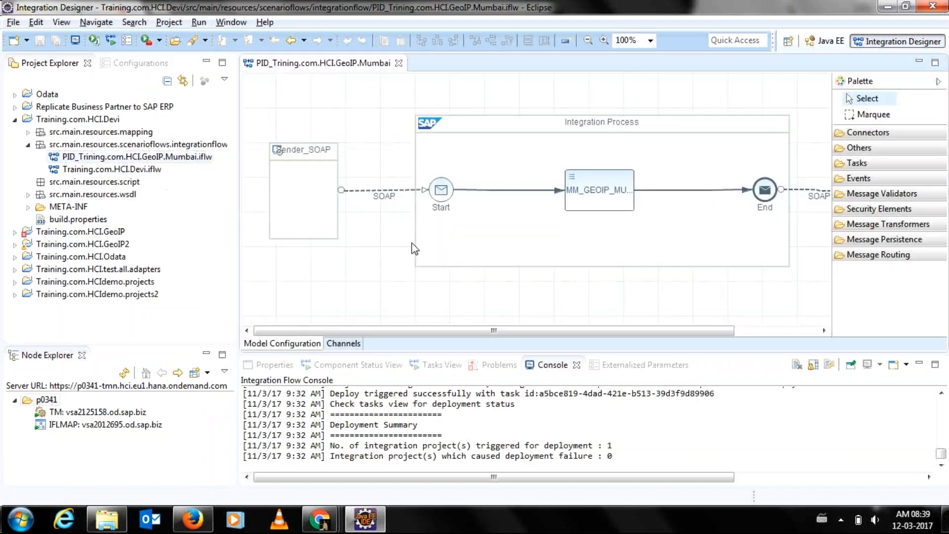
{"action": "left_click_drag", "start_coordinate": [398, 331], "coordinate": [433, 330]}
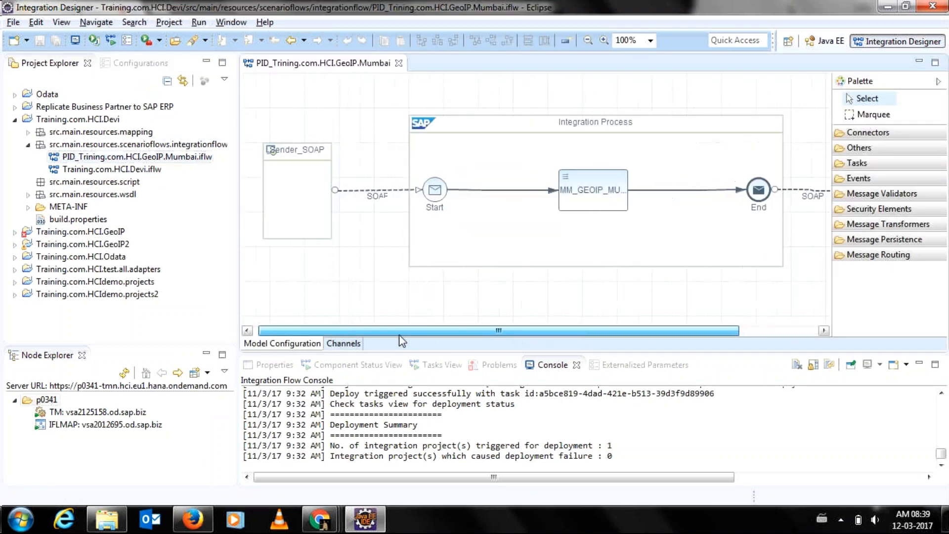
Set the Sender_SOAP channel's authorization to Client Certificate using cert.cer and save.
{"action": "double_click", "coordinate": [371, 196]}
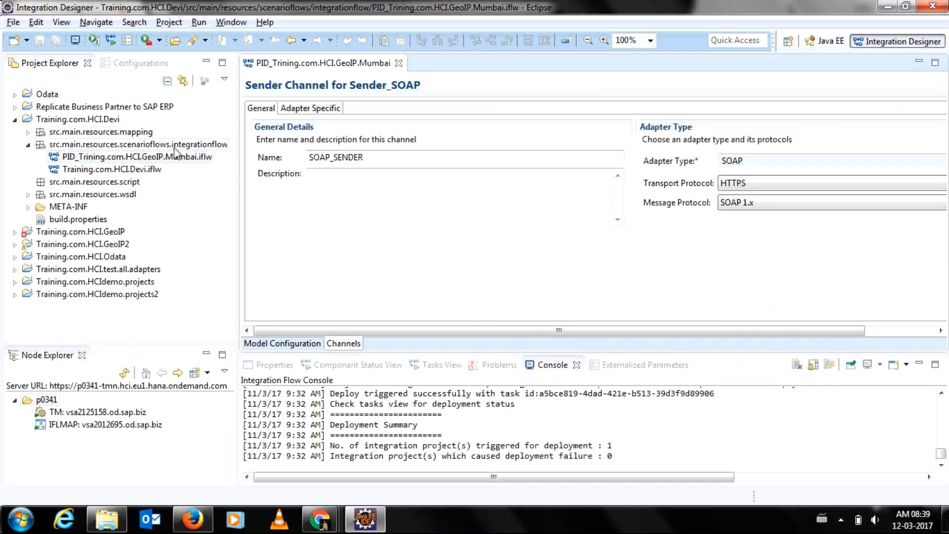
{"action": "left_click", "coordinate": [302, 108]}
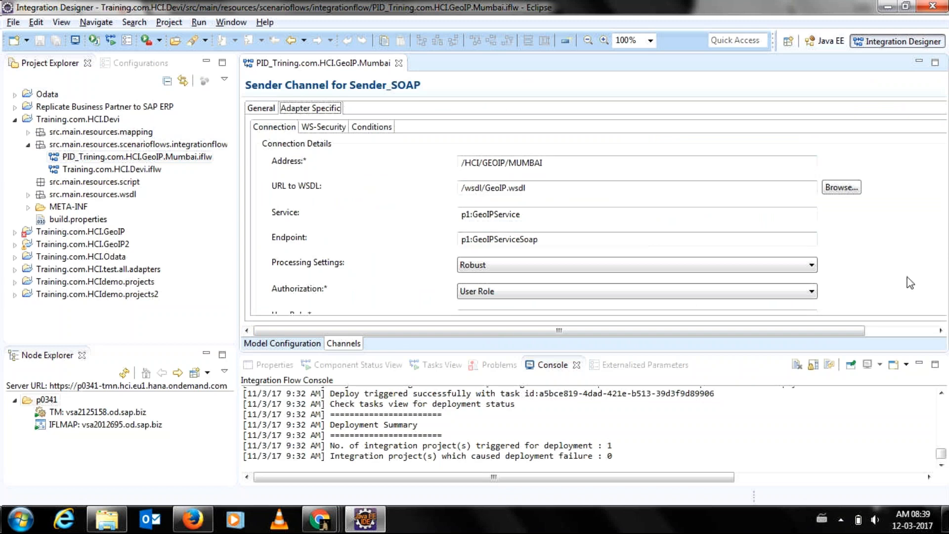
{"action": "left_click", "coordinate": [877, 332]}
{"action": "left_click_drag", "start_coordinate": [877, 341], "coordinate": [805, 355]}
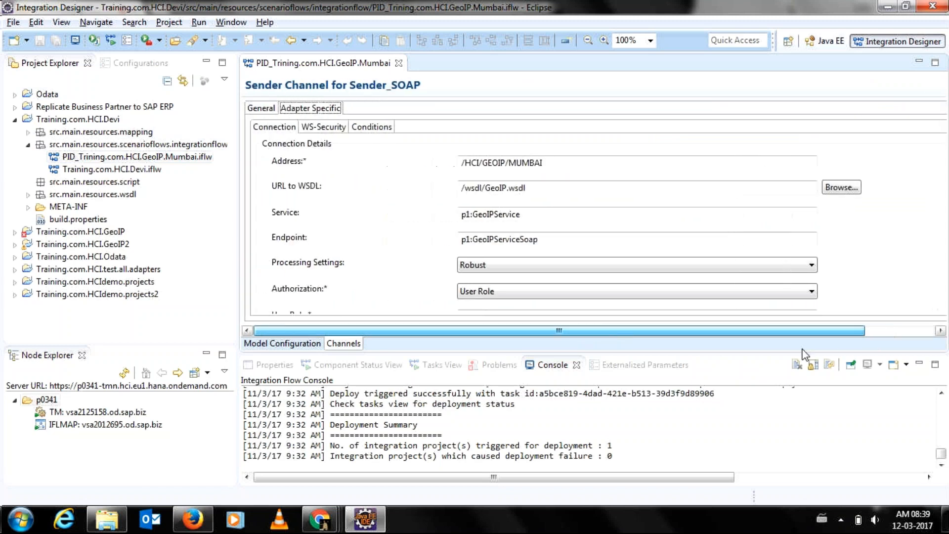
{"action": "left_click", "coordinate": [677, 291]}
{"action": "left_click", "coordinate": [628, 313]}
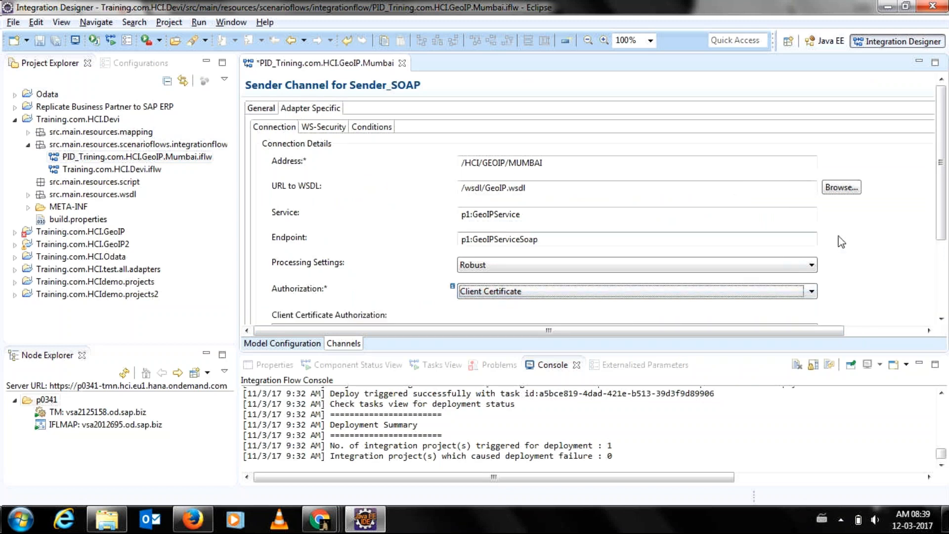
{"action": "left_click_drag", "start_coordinate": [941, 218], "coordinate": [940, 265]}
{"action": "left_click", "coordinate": [849, 306]}
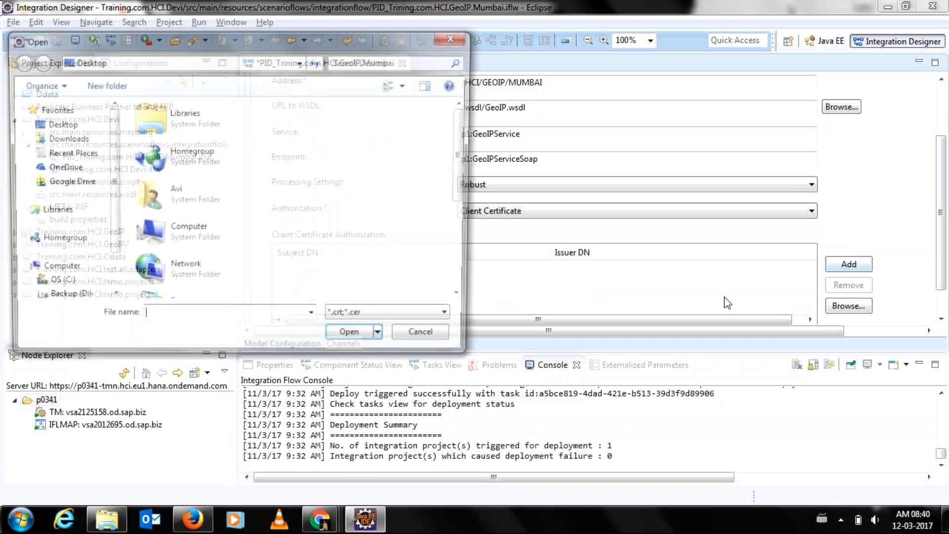
{"action": "scroll", "coordinate": [376, 242], "scroll_direction": "down", "scroll_amount": 3}
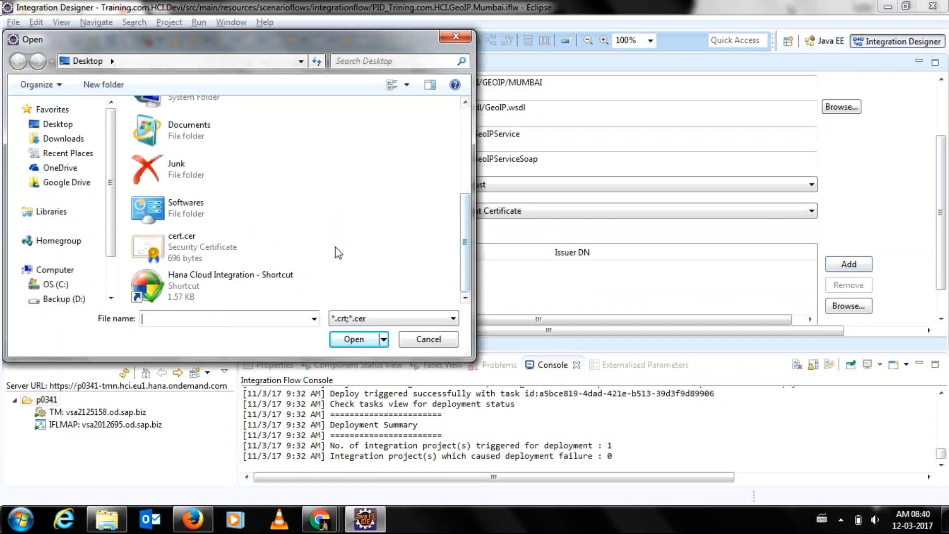
{"action": "double_click", "coordinate": [335, 247]}
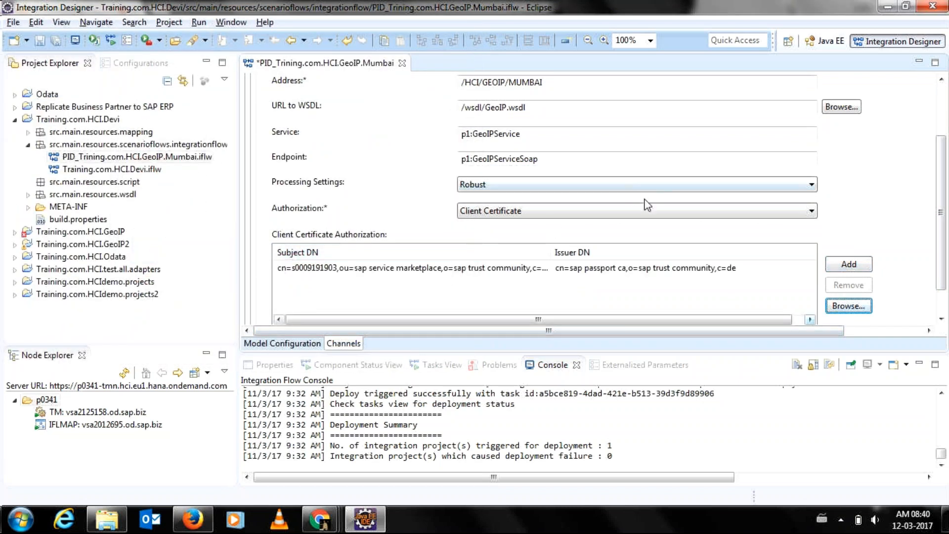
{"action": "left_click_drag", "start_coordinate": [941, 279], "coordinate": [936, 224]}
{"action": "left_click", "coordinate": [40, 41]}
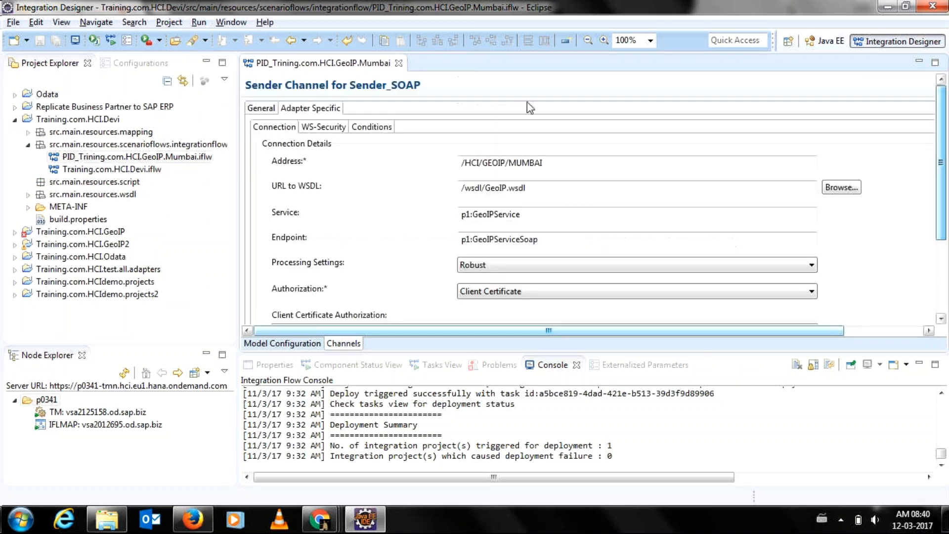
Import cert.cer into Sender_SOAP through its Import Certificate action and save the flow.
{"action": "left_click", "coordinate": [259, 111]}
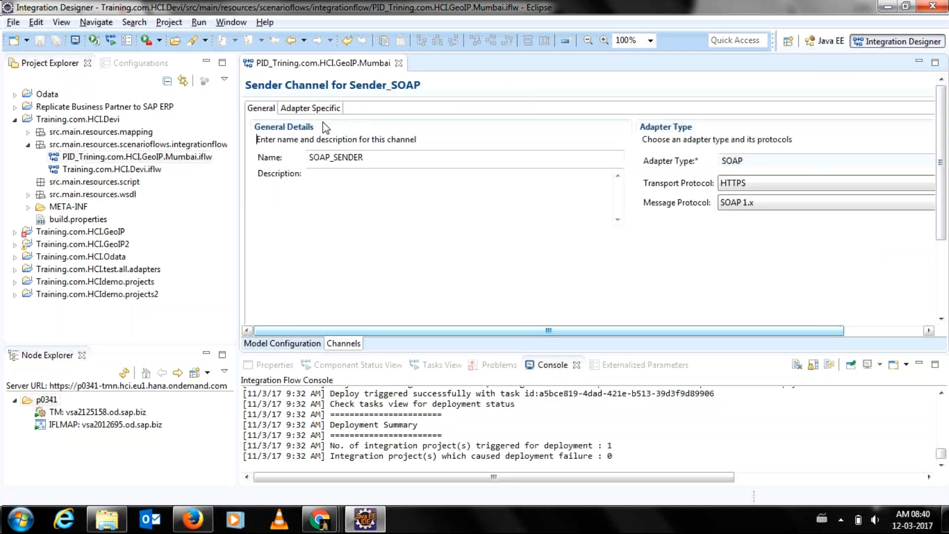
{"action": "left_click", "coordinate": [301, 346]}
{"action": "right_click", "coordinate": [329, 200]}
{"action": "left_click", "coordinate": [348, 212]}
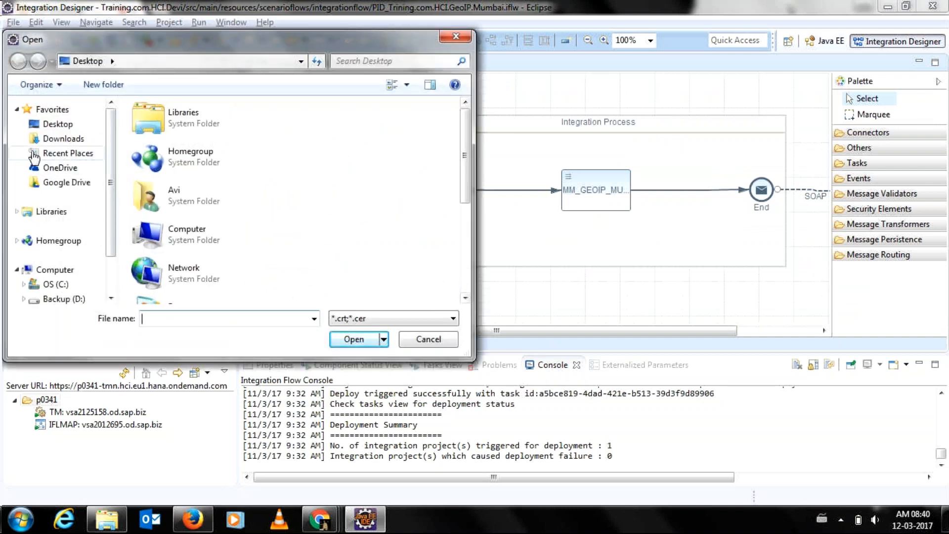
{"action": "scroll", "coordinate": [462, 262], "scroll_direction": "down", "scroll_amount": 5}
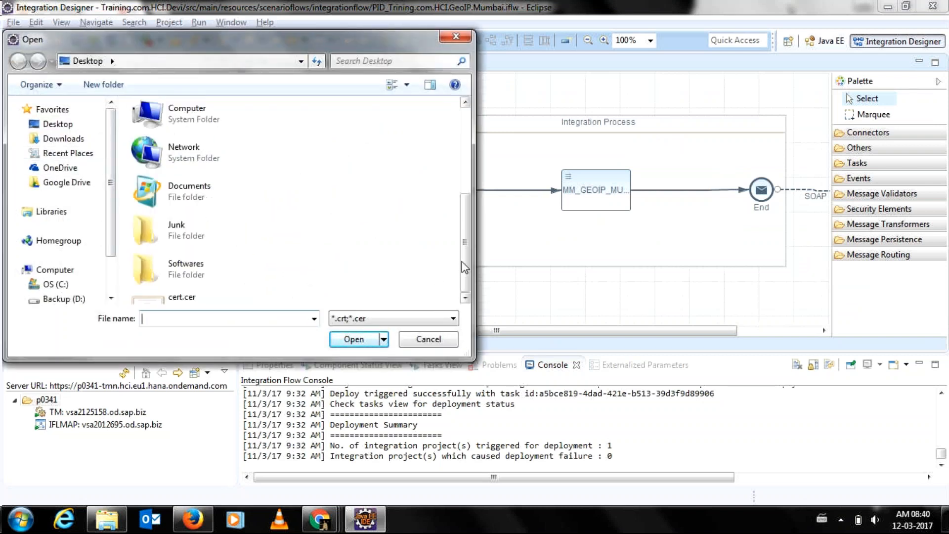
{"action": "left_click", "coordinate": [250, 251]}
{"action": "double_click", "coordinate": [250, 252]}
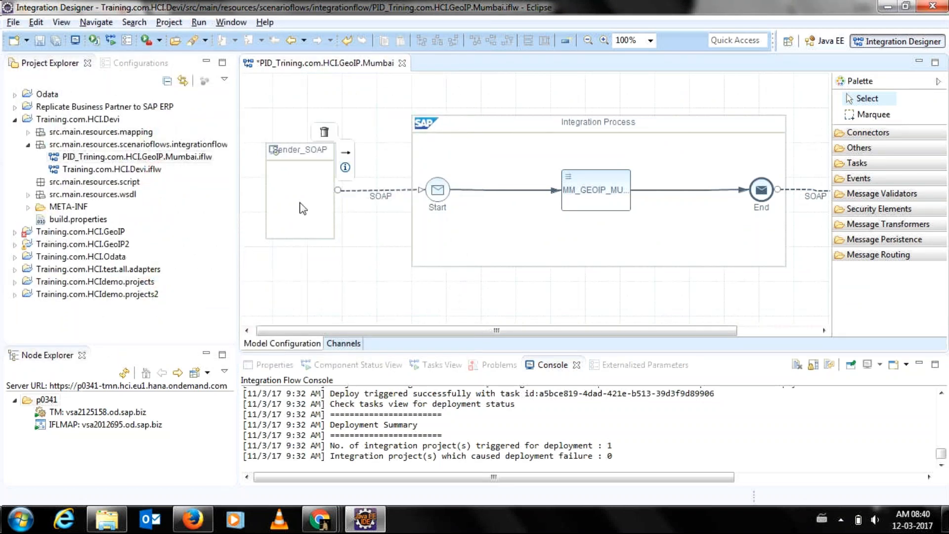
{"action": "key", "text": "ctrl+s"}
{"action": "left_click_drag", "start_coordinate": [418, 330], "coordinate": [500, 324]}
Review Receiver1_SOAP's General and Adapter Specific tabs (SOAP, HTTP/HTTPS, SAP RM), then close the editor.
{"action": "double_click", "coordinate": [697, 190]}
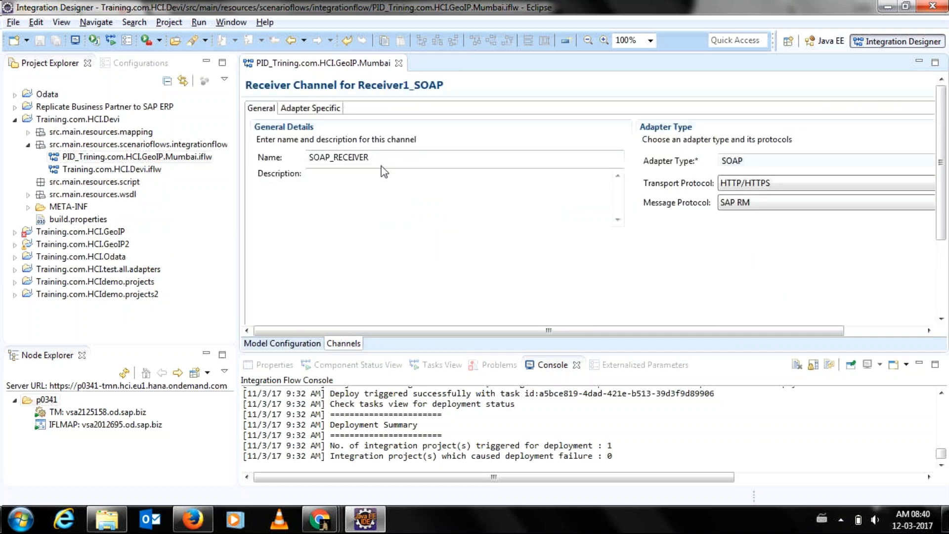
{"action": "left_click", "coordinate": [297, 112]}
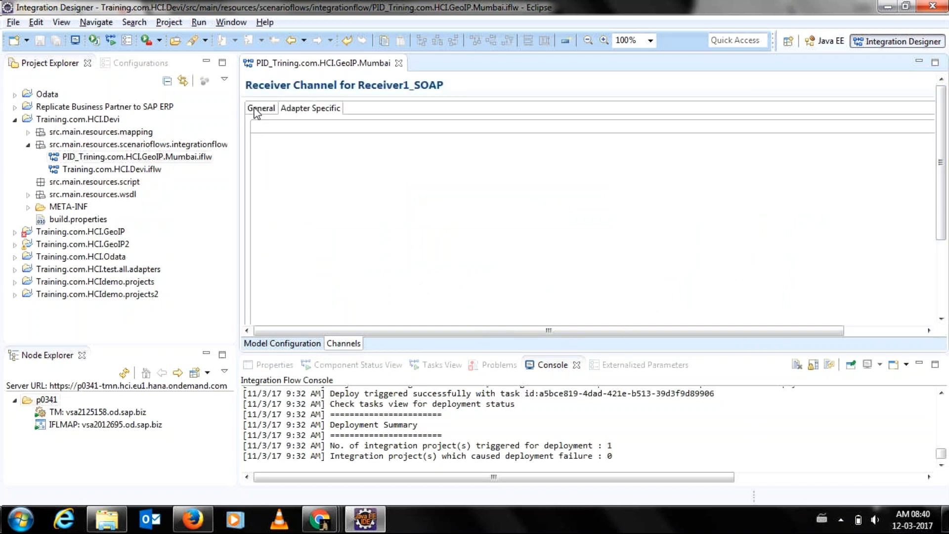
{"action": "left_click", "coordinate": [256, 111]}
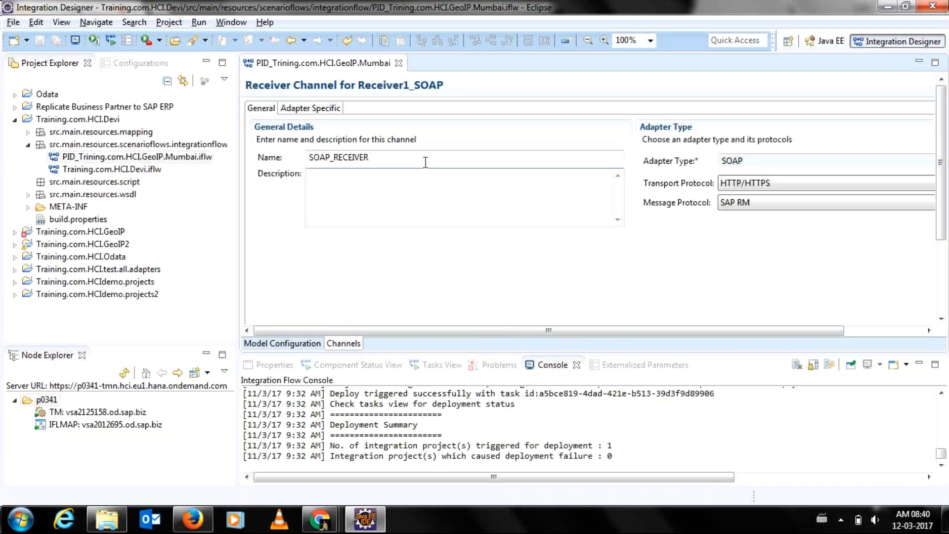
{"action": "left_click", "coordinate": [322, 111]}
{"action": "left_click", "coordinate": [262, 108]}
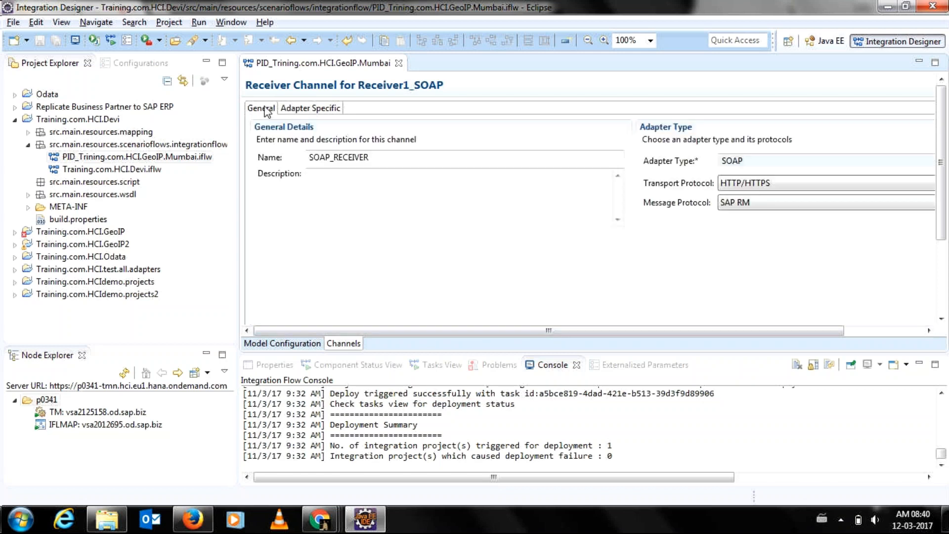
{"action": "left_click_drag", "start_coordinate": [443, 335], "coordinate": [403, 340]}
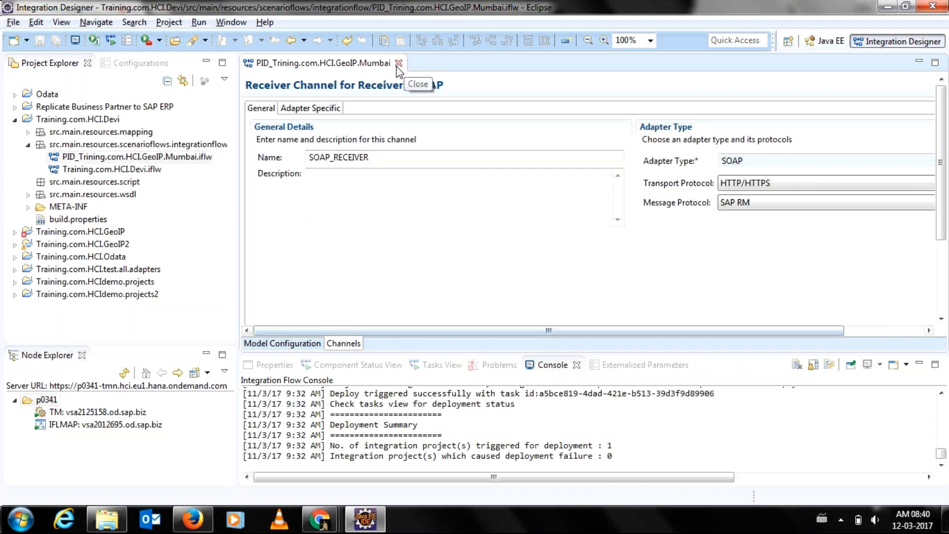
{"action": "left_click", "coordinate": [299, 110]}
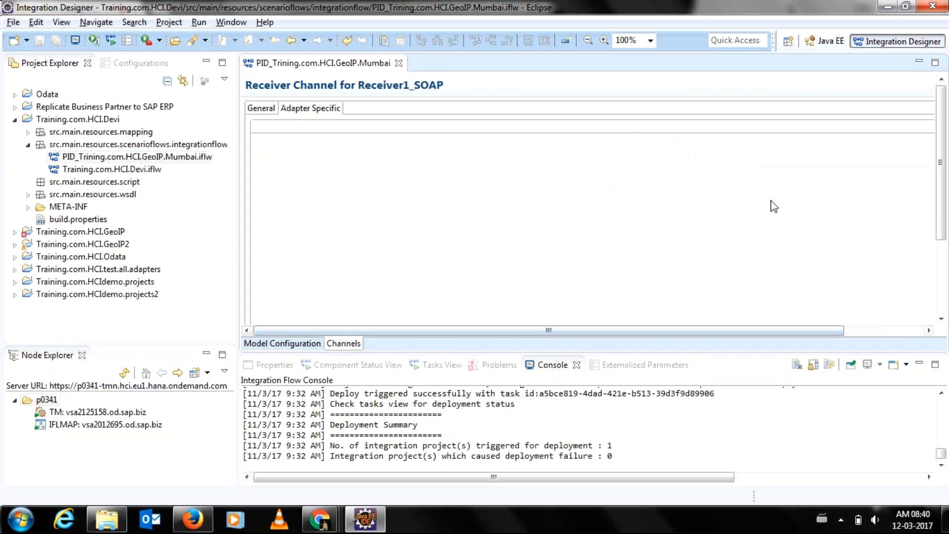
{"action": "left_click_drag", "start_coordinate": [940, 220], "coordinate": [945, 148]}
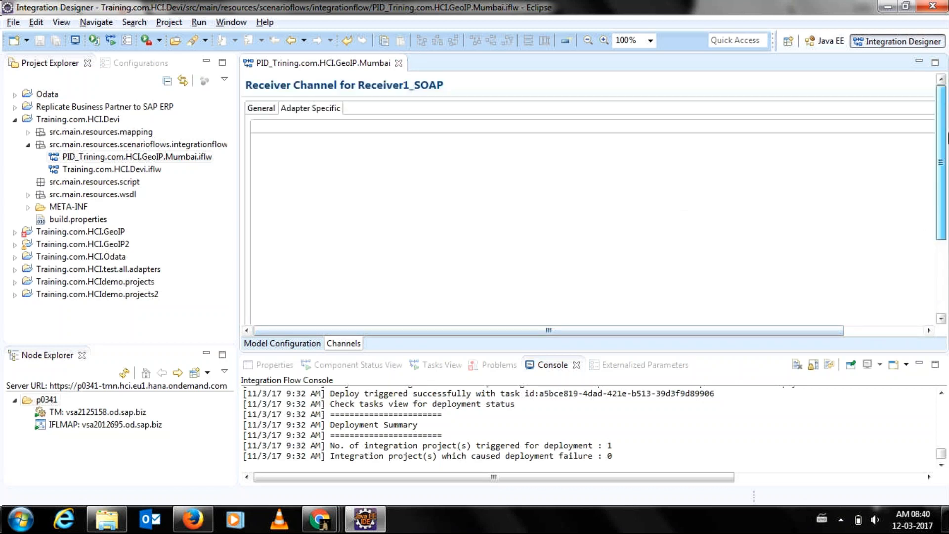
{"action": "left_click_drag", "start_coordinate": [692, 330], "coordinate": [662, 317]}
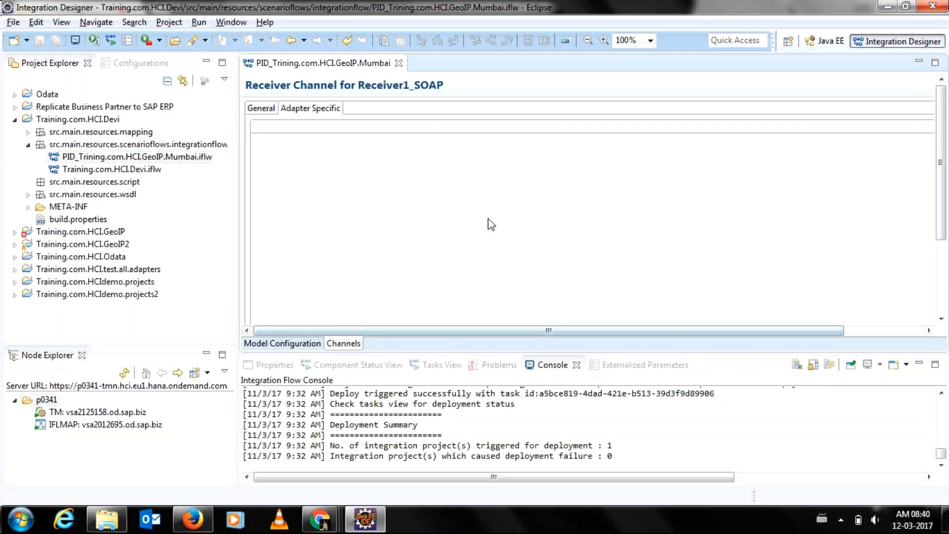
{"action": "left_click", "coordinate": [399, 64]}
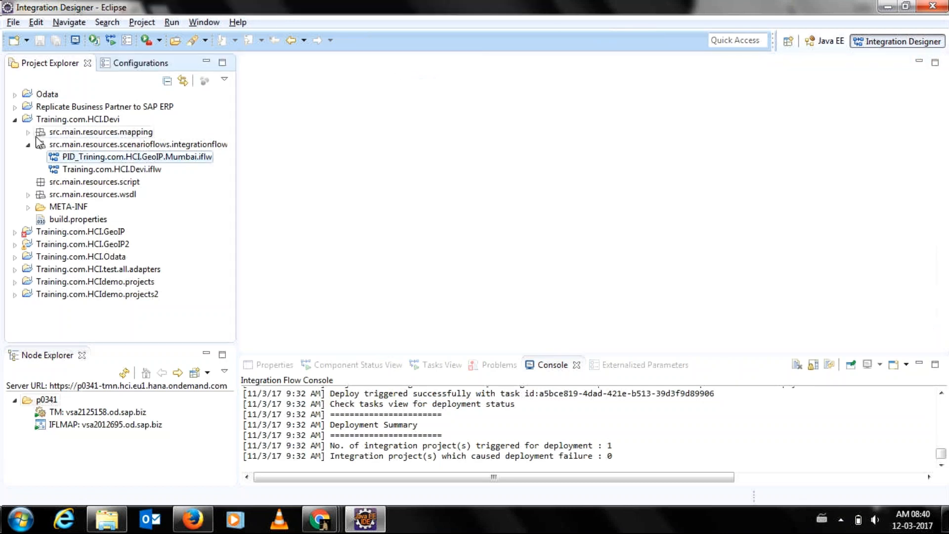
Reopen the Mumbai flow, recheck Receiver1_SOAP's General and Adapter Specific tabs, and close it again.
{"action": "double_click", "coordinate": [62, 157]}
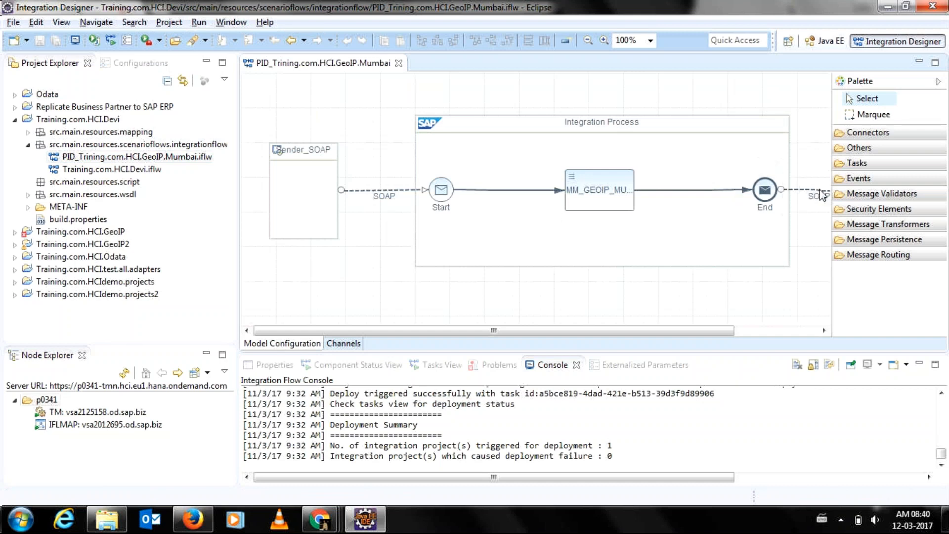
{"action": "double_click", "coordinate": [818, 194]}
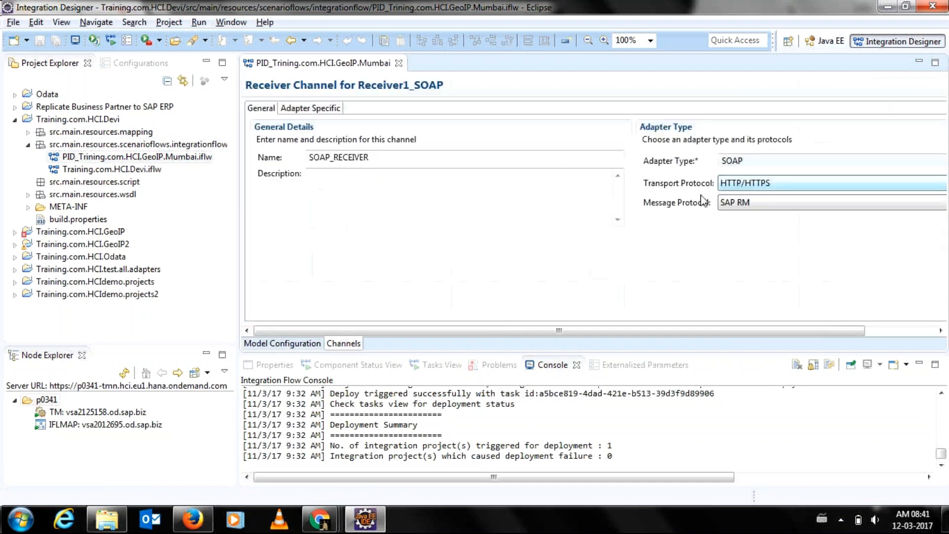
{"action": "left_click", "coordinate": [314, 108]}
{"action": "left_click_drag", "start_coordinate": [471, 328], "coordinate": [257, 136]}
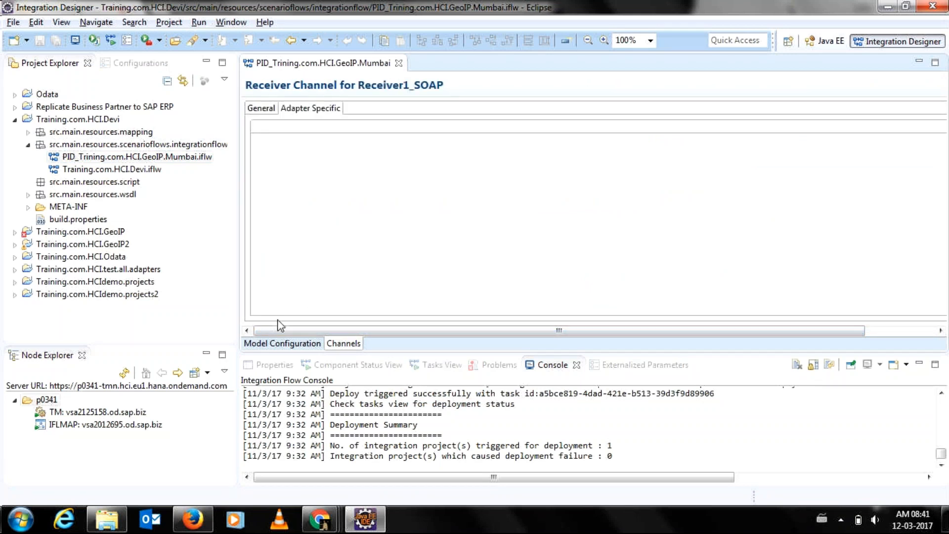
{"action": "left_click_drag", "start_coordinate": [274, 328], "coordinate": [281, 306]}
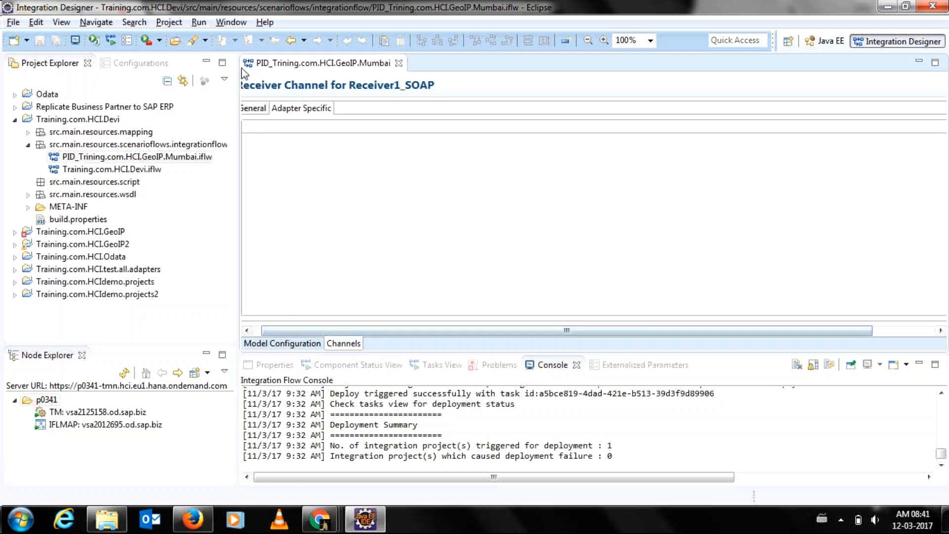
{"action": "left_click", "coordinate": [247, 112]}
{"action": "left_click", "coordinate": [289, 110]}
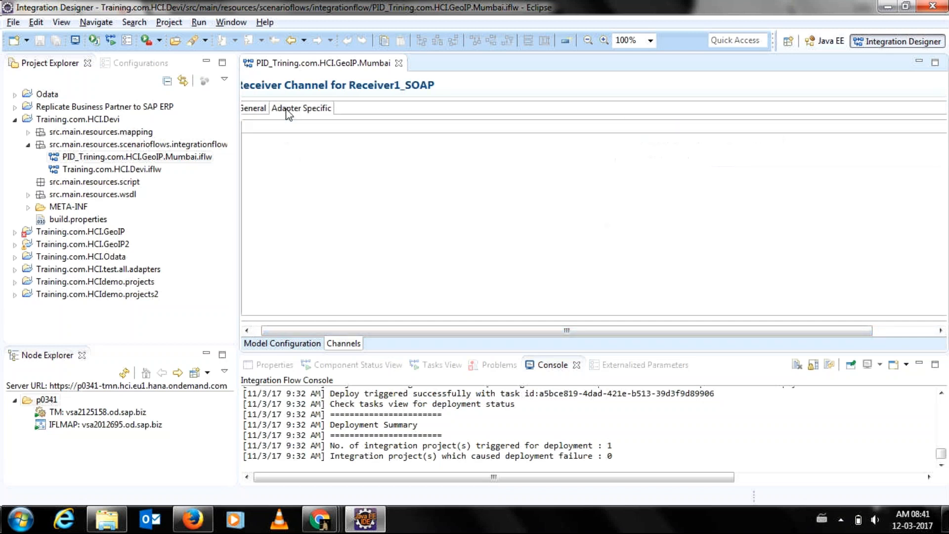
{"action": "left_click", "coordinate": [244, 112]}
{"action": "left_click", "coordinate": [398, 63]}
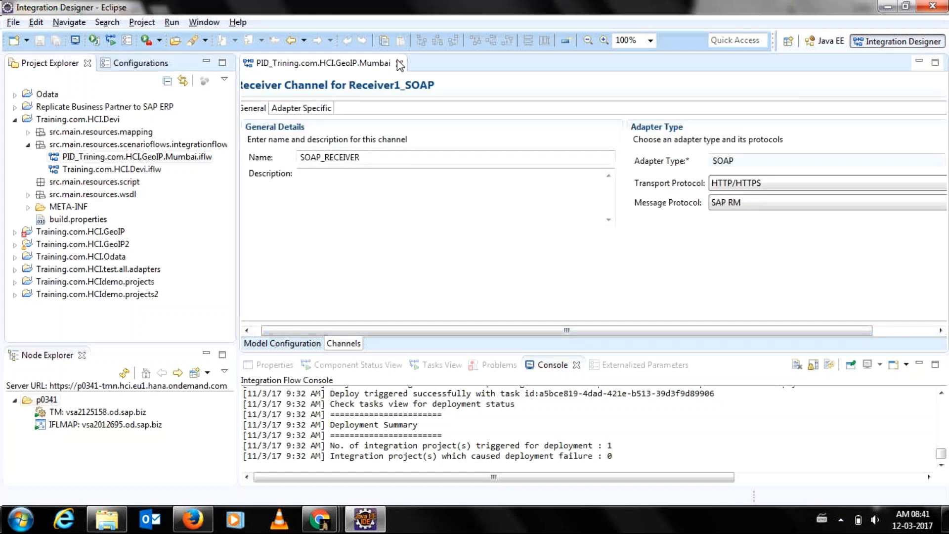
Reopen the Mumbai flow and run Execute Checks, with 1 project passing and 0 failing.
{"action": "double_click", "coordinate": [53, 158]}
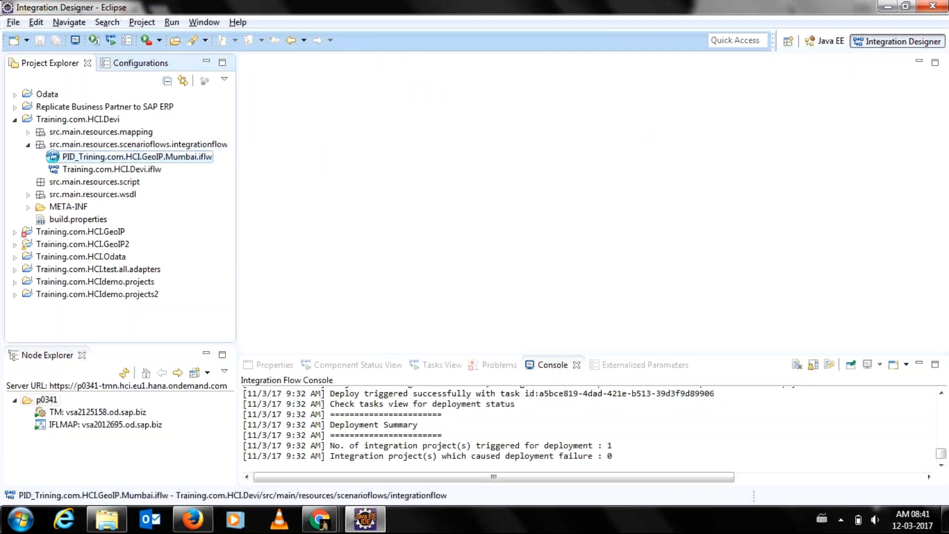
{"action": "right_click", "coordinate": [325, 125]}
{"action": "left_click", "coordinate": [357, 143]}
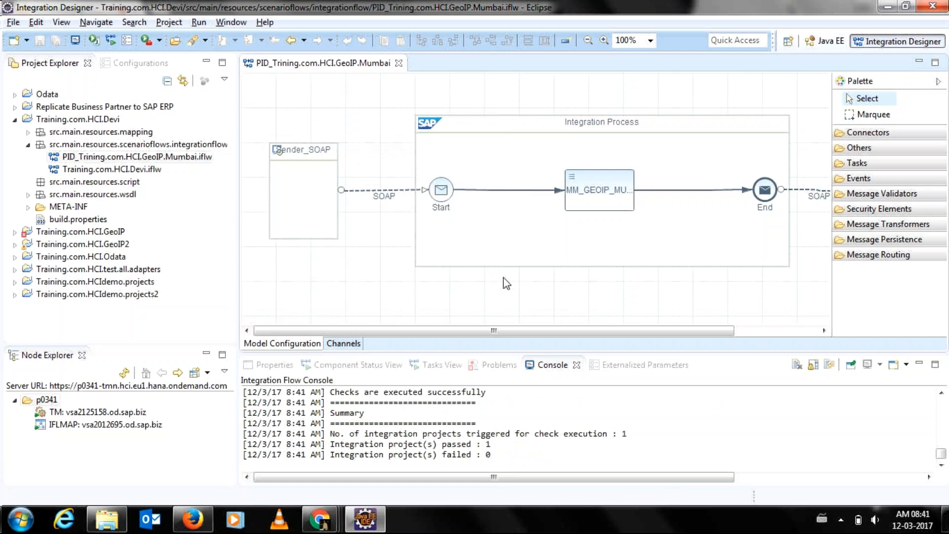
{"action": "left_click_drag", "start_coordinate": [528, 328], "coordinate": [613, 330]}
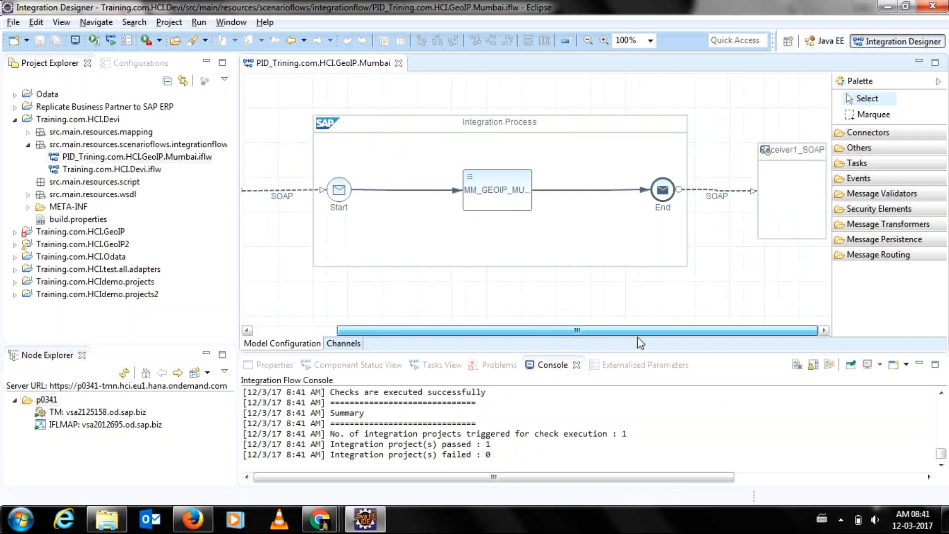
Recheck Receiver1_SOAP's adapter-specific settings and close the Eclipse window.
{"action": "double_click", "coordinate": [698, 193]}
{"action": "left_click", "coordinate": [305, 108]}
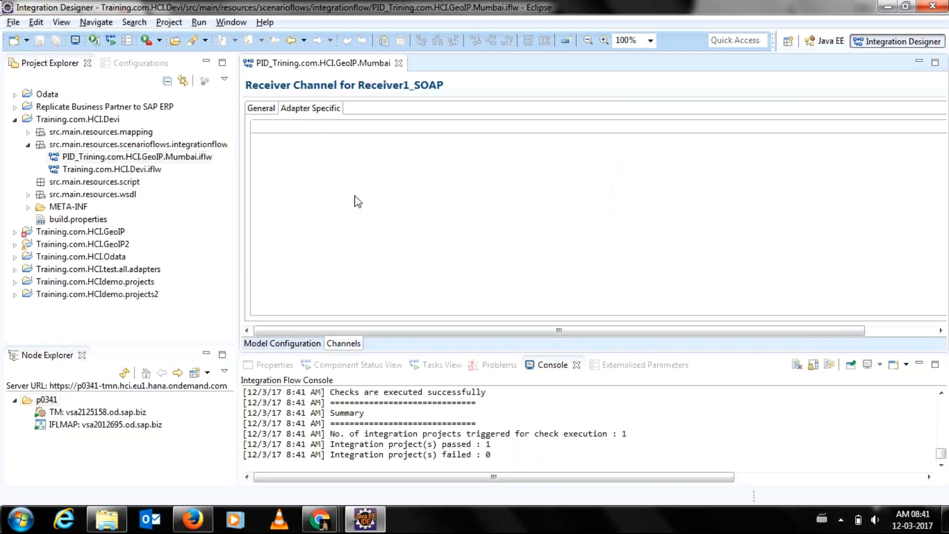
{"action": "mouse_move", "coordinate": [580, 331]}
{"action": "left_mouse_down"}
{"action": "mouse_move", "coordinate": [646, 328]}
{"action": "mouse_move", "coordinate": [577, 330]}
{"action": "left_mouse_up"}
{"action": "left_click", "coordinate": [942, 7]}
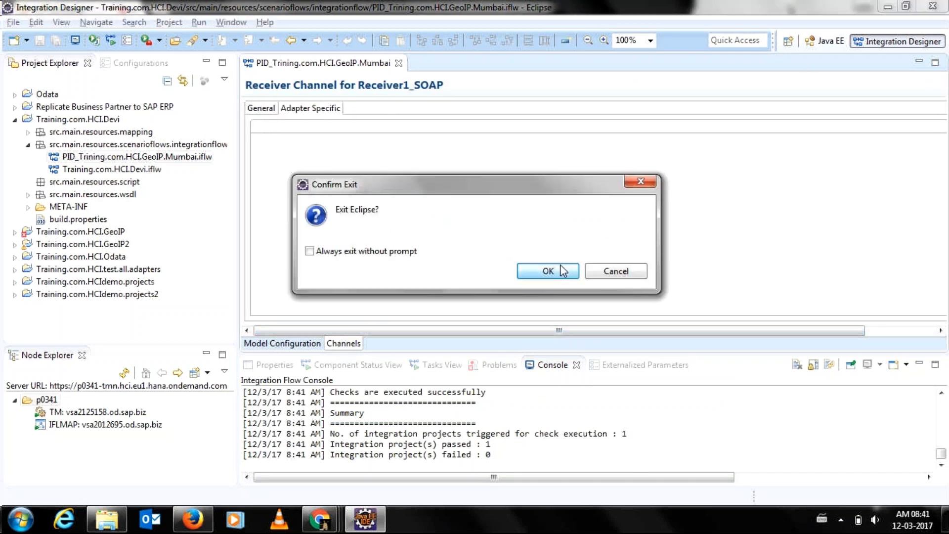
Confirm exiting, then relaunch Eclipse from the desktop icon and allow it to run.
{"action": "left_click", "coordinate": [562, 271]}
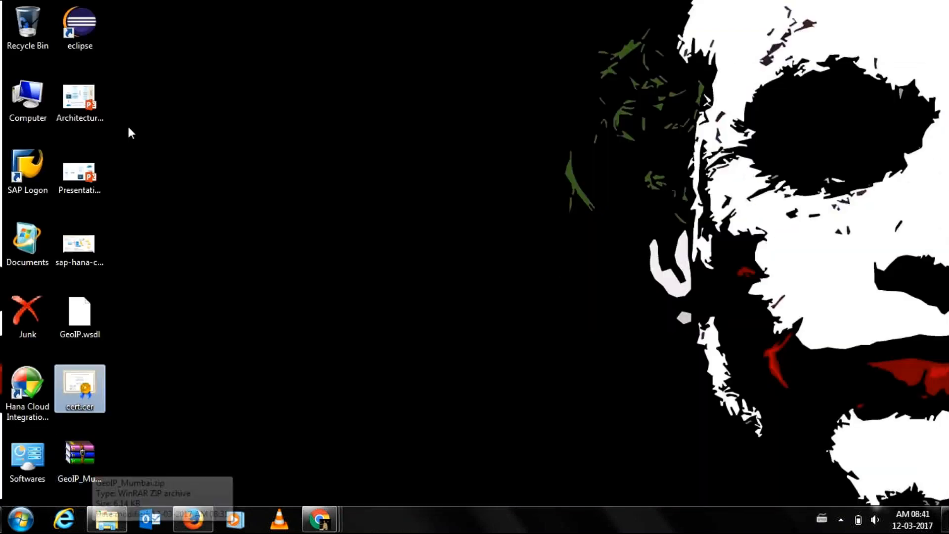
{"action": "left_click", "coordinate": [75, 32]}
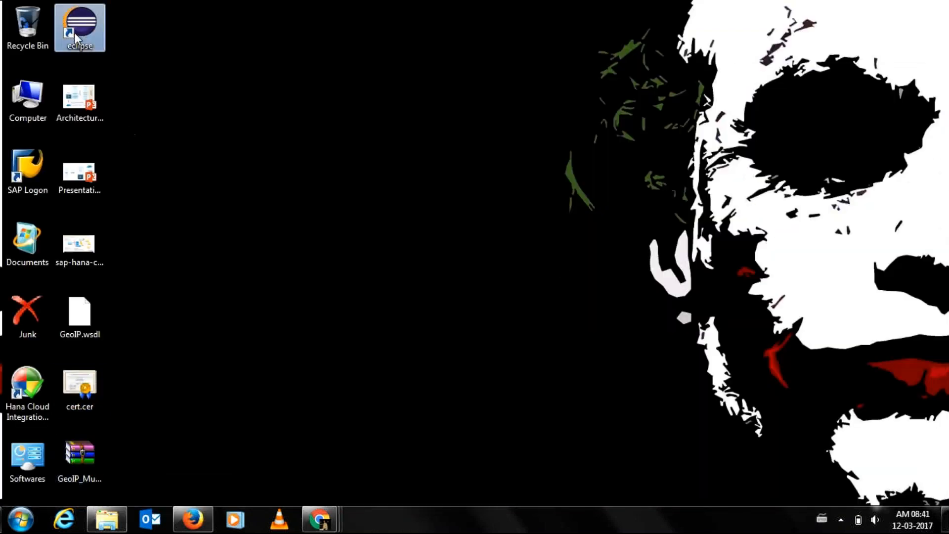
{"action": "double_click", "coordinate": [75, 32]}
{"action": "left_click", "coordinate": [495, 275]}
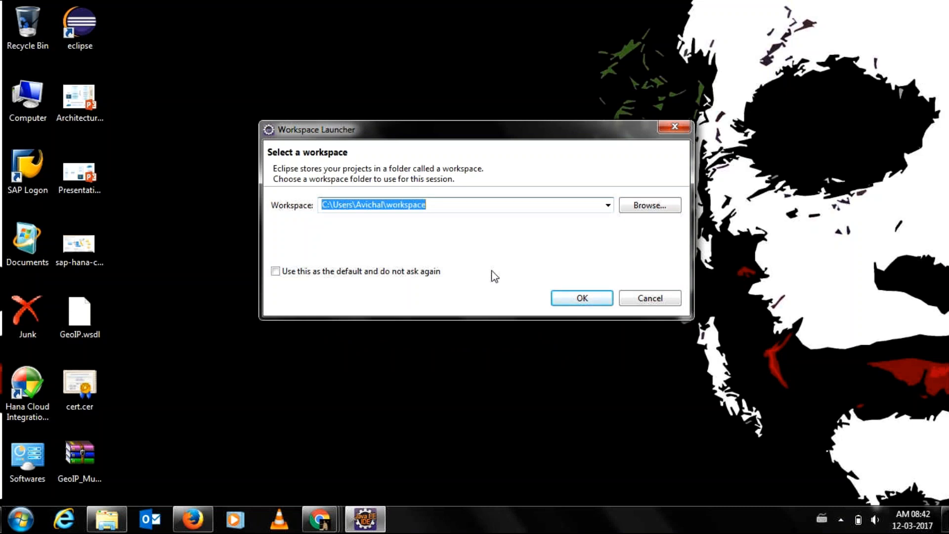
Accept the proposed workspace and dismiss the Version Mismatch warning to load tenant p0341.
{"action": "left_click", "coordinate": [587, 297]}
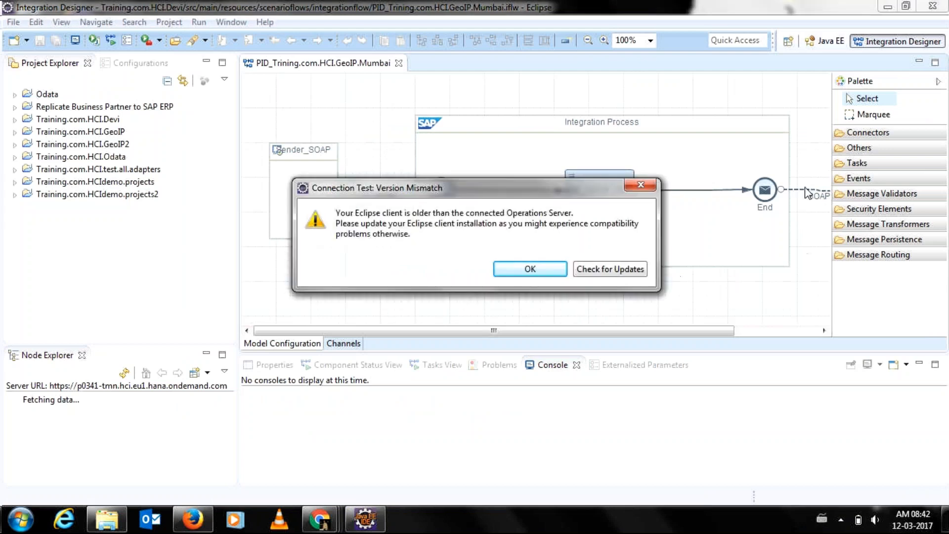
{"action": "left_click", "coordinate": [525, 277]}
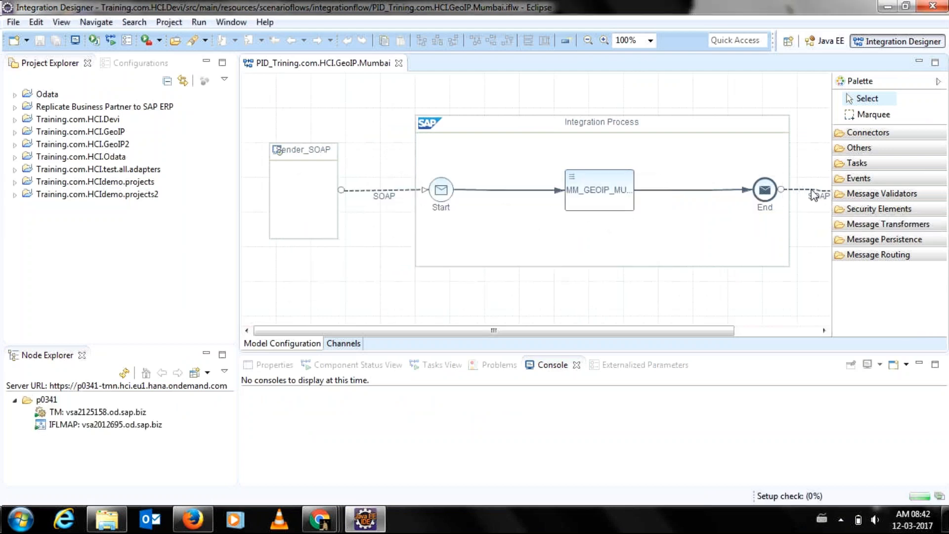
{"action": "left_click", "coordinate": [811, 190]}
{"action": "double_click", "coordinate": [811, 190]}
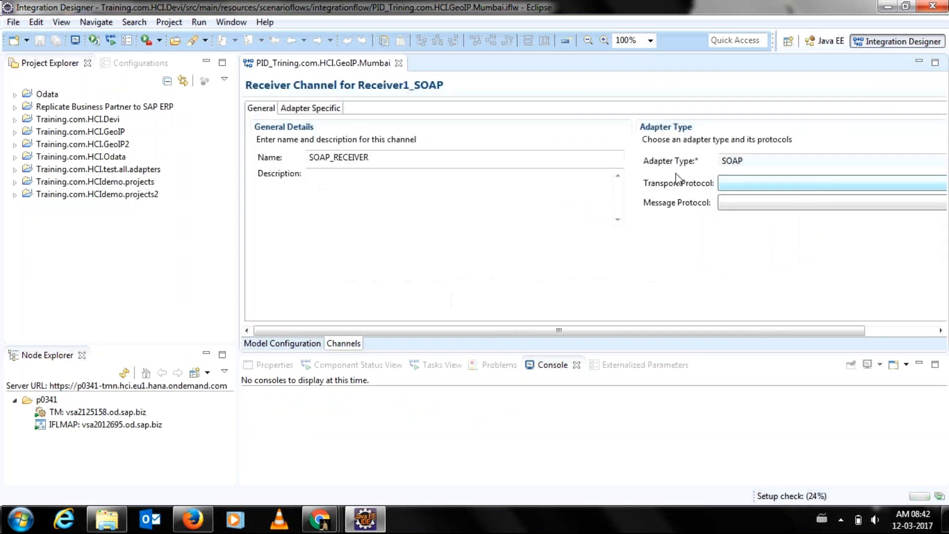
{"action": "left_click", "coordinate": [318, 109]}
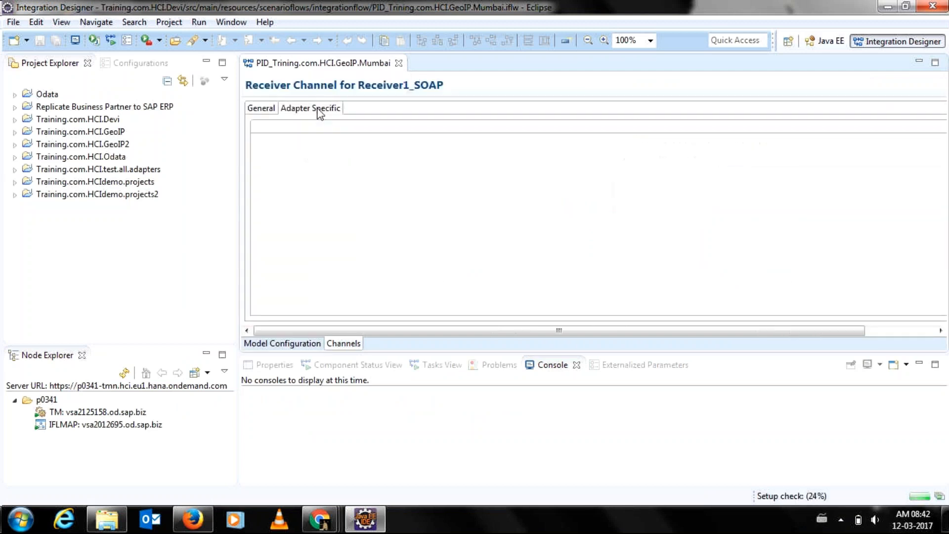
{"action": "left_click", "coordinate": [263, 108]}
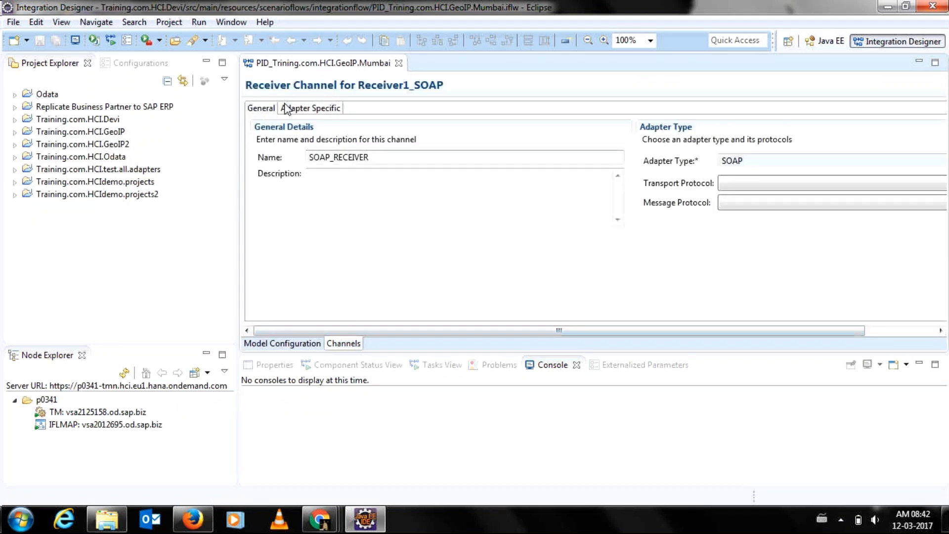
{"action": "left_click", "coordinate": [276, 342]}
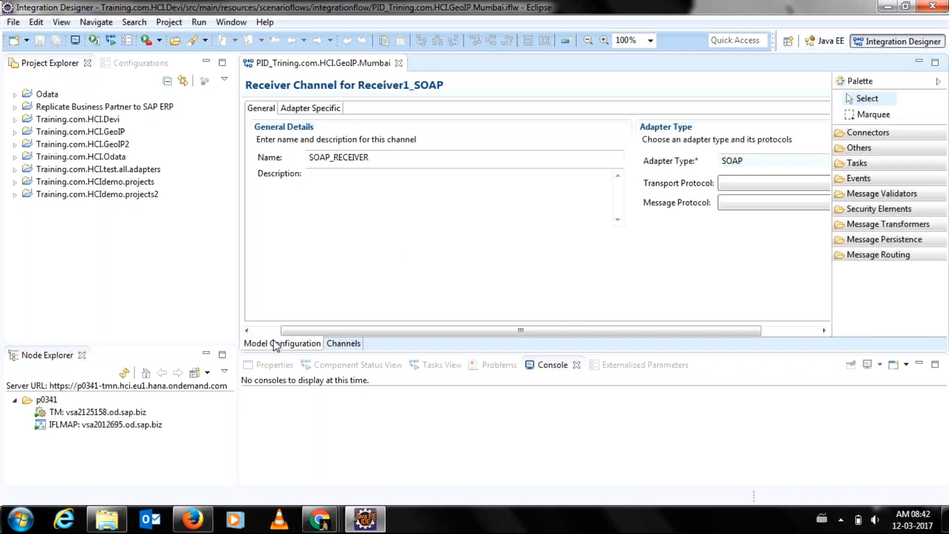
{"action": "double_click", "coordinate": [359, 189]}
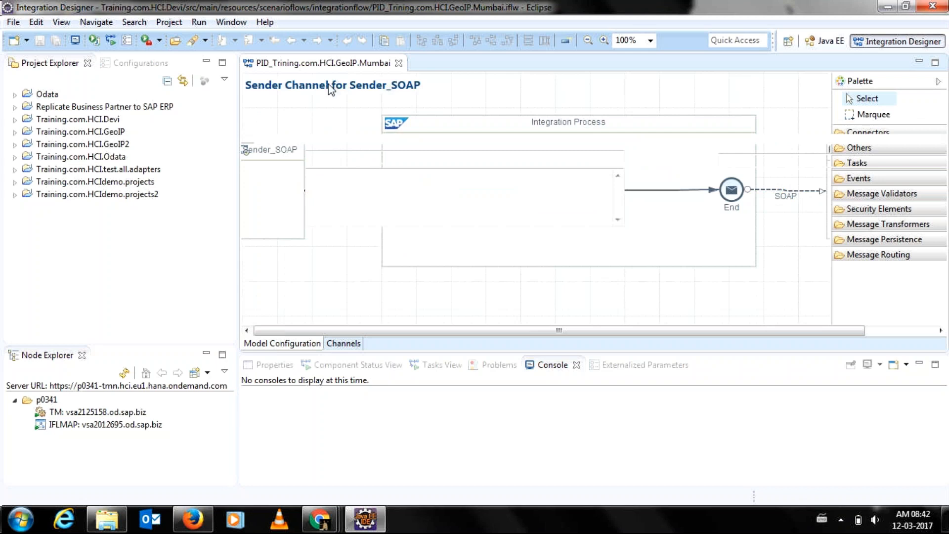
{"action": "key", "text": "alt+Tab"}
{"action": "left_click", "coordinate": [314, 110]}
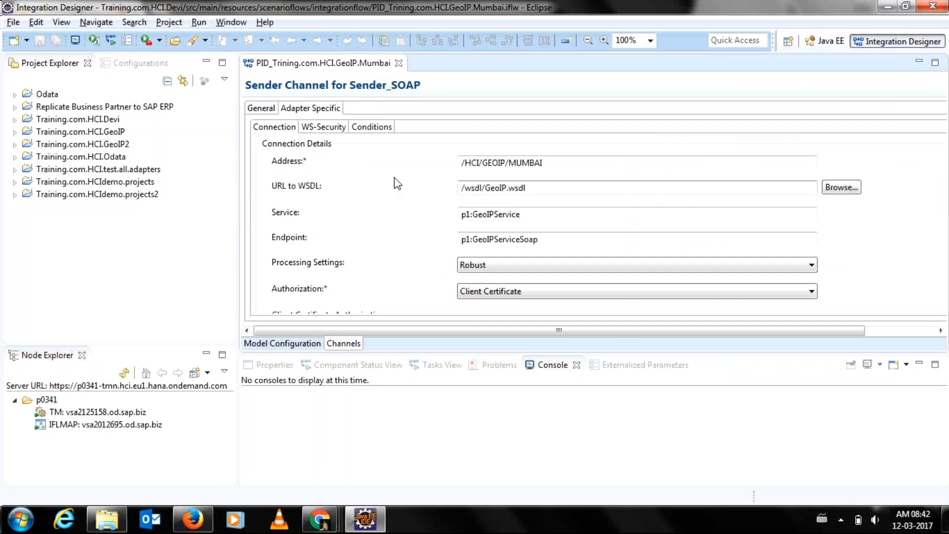
{"action": "left_click", "coordinate": [261, 110]}
{"action": "key", "text": "alt+Tab"}
{"action": "key", "text": "alt+Tab"}
{"action": "left_click", "coordinate": [303, 348]}
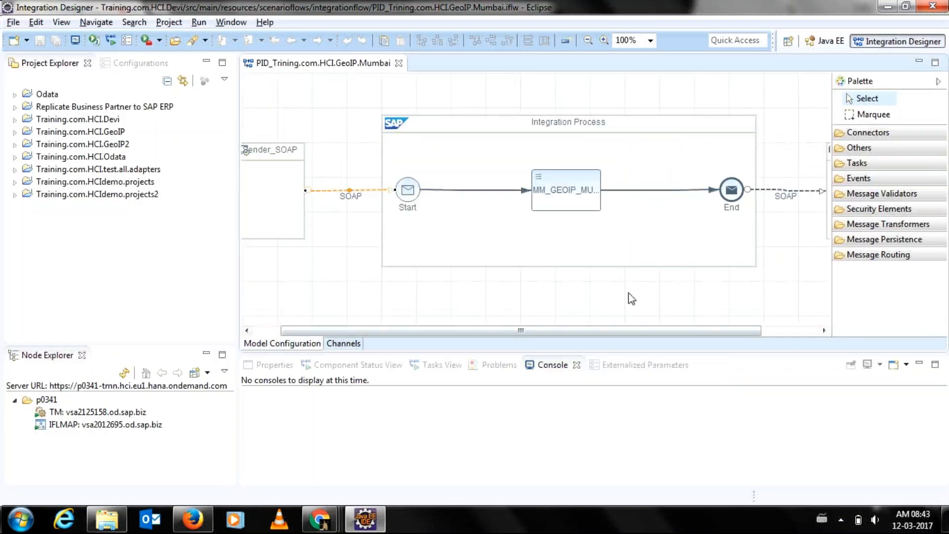
Switch Receiver1_SOAP to the SOAP adapter with message protocol SOAP 1.x and return to the diagram.
{"action": "double_click", "coordinate": [776, 190]}
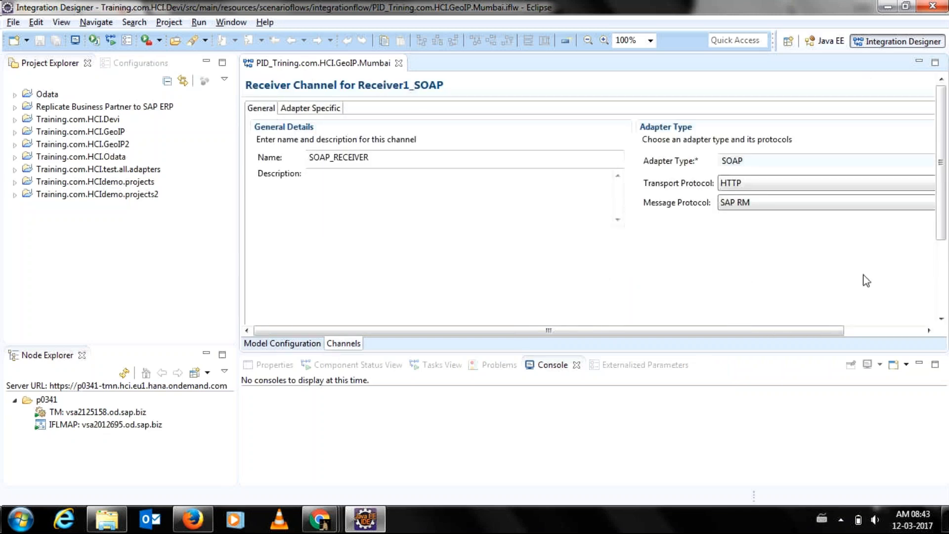
{"action": "left_click", "coordinate": [891, 330]}
{"action": "left_click", "coordinate": [879, 163]}
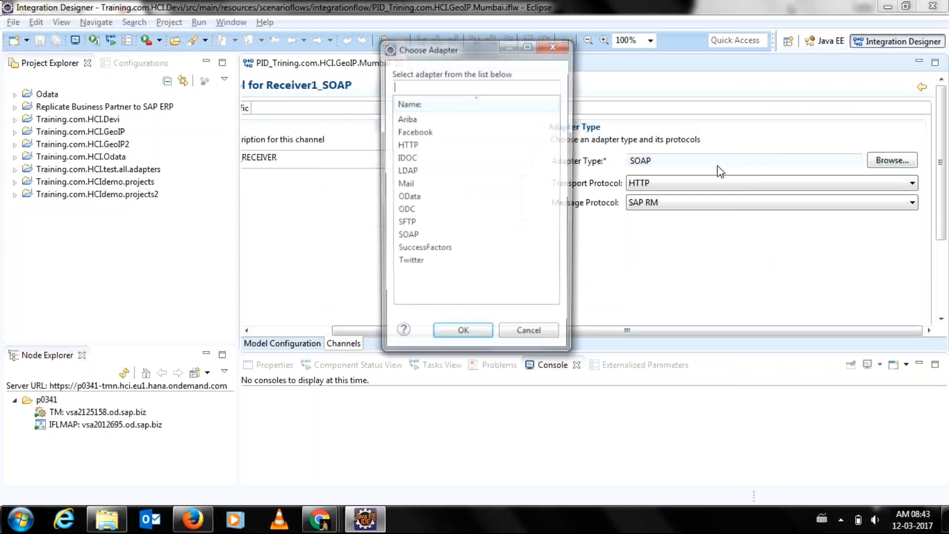
{"action": "double_click", "coordinate": [406, 237]}
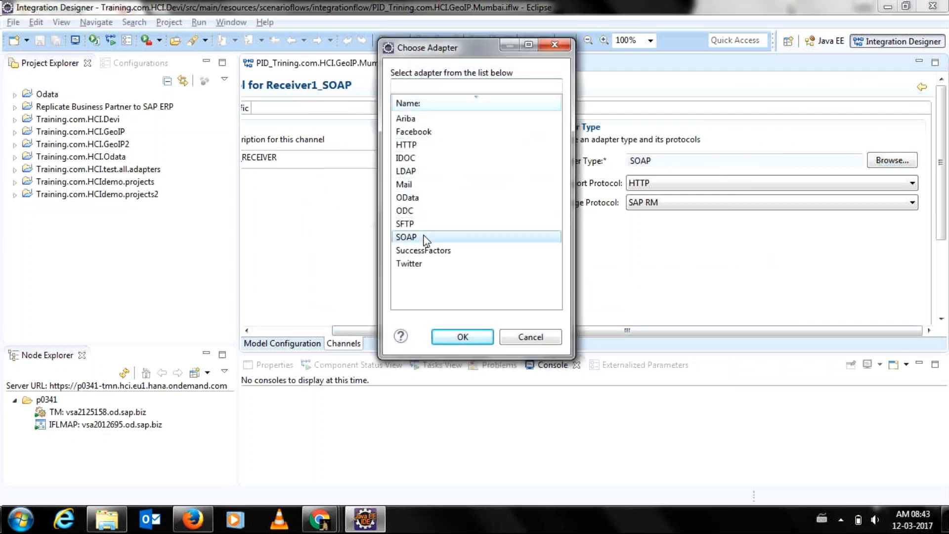
{"action": "left_click", "coordinate": [777, 199]}
{"action": "left_click", "coordinate": [740, 216]}
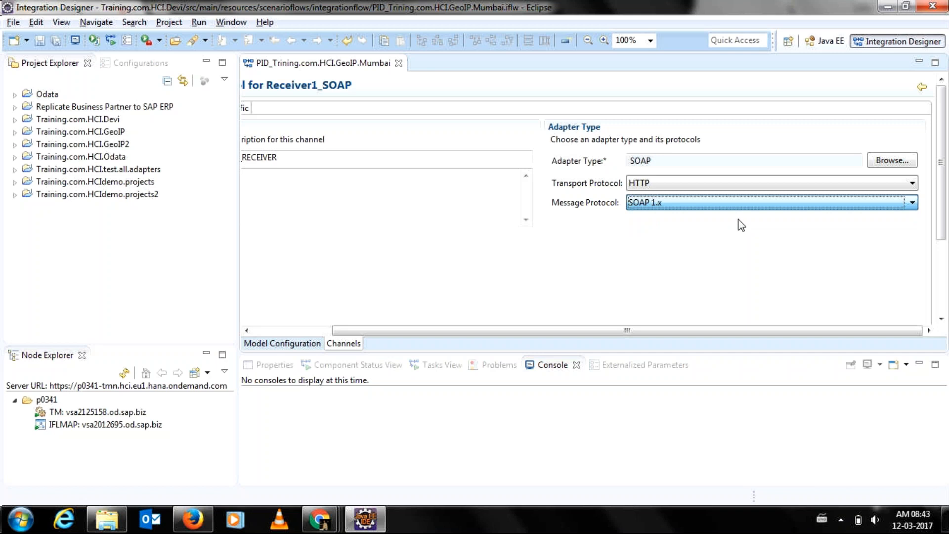
{"action": "left_click", "coordinate": [245, 108]}
{"action": "left_click", "coordinate": [302, 341]}
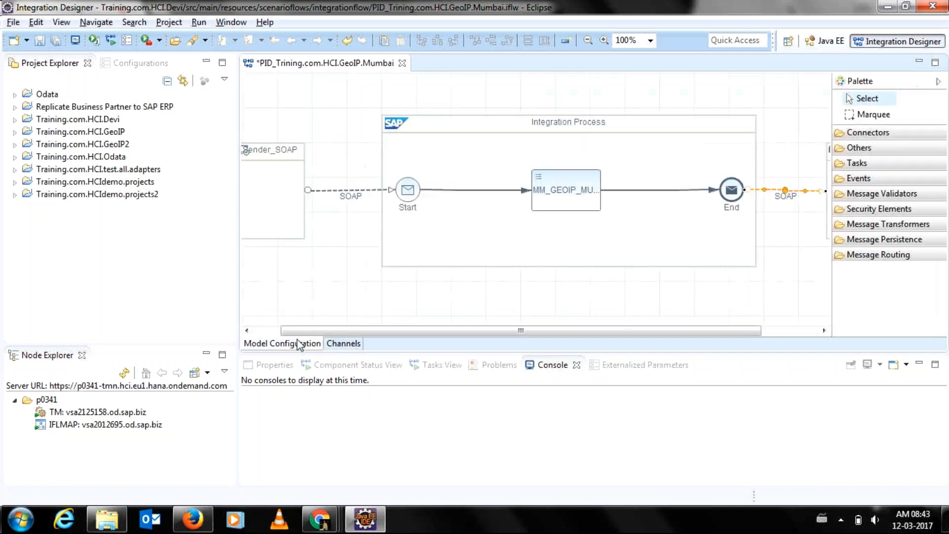
{"action": "left_click_drag", "start_coordinate": [456, 331], "coordinate": [546, 326]}
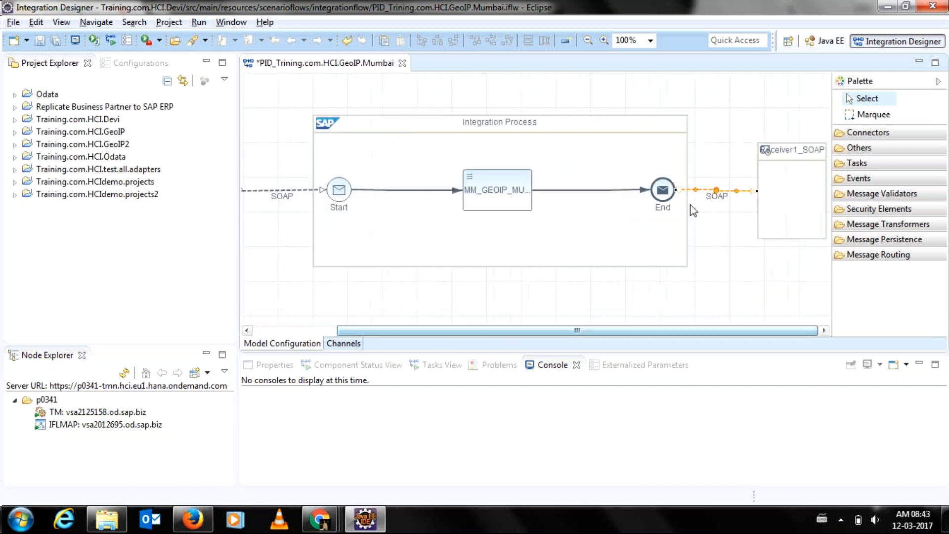
Reopen Receiver1_SOAP, reselect its message protocol, and focus the empty Address connection field.
{"action": "double_click", "coordinate": [713, 190]}
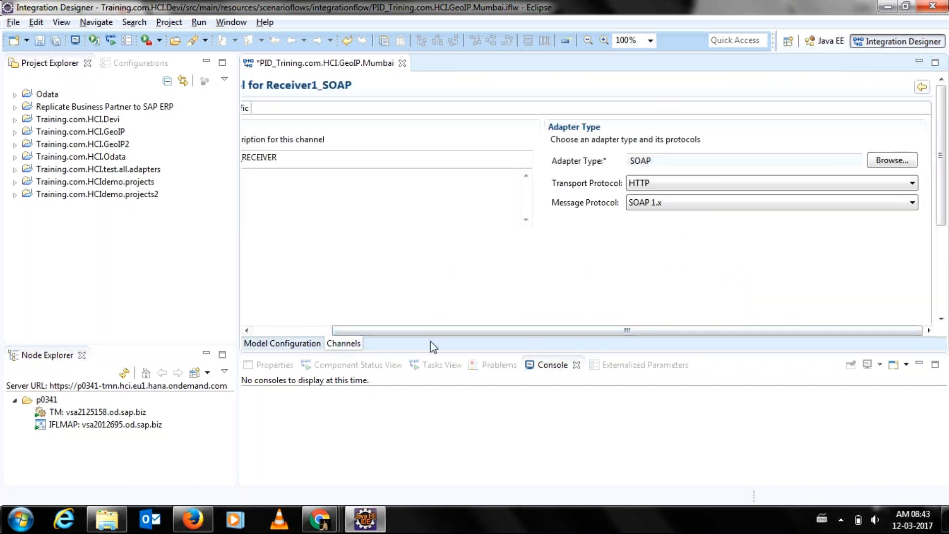
{"action": "left_click", "coordinate": [677, 207]}
{"action": "left_click", "coordinate": [663, 227]}
{"action": "left_click", "coordinate": [243, 109]}
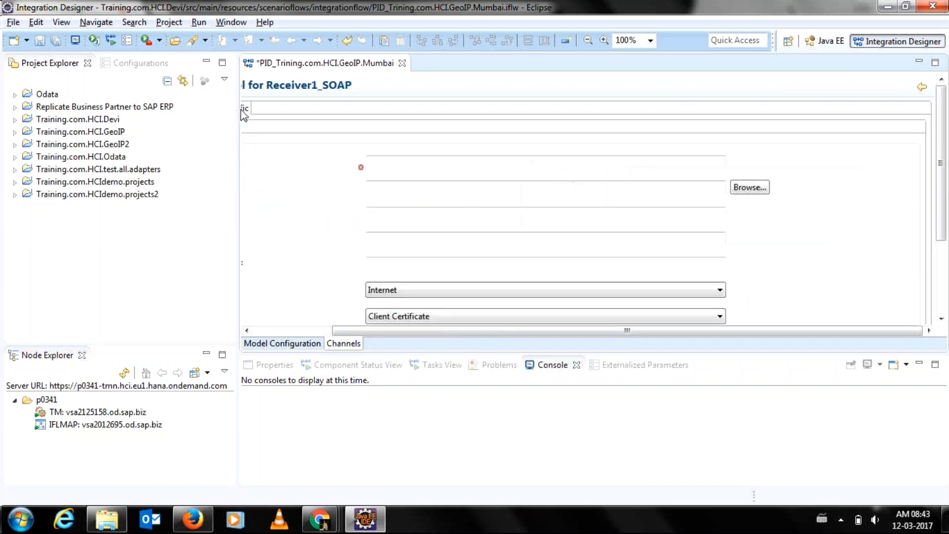
{"action": "left_click", "coordinate": [407, 164]}
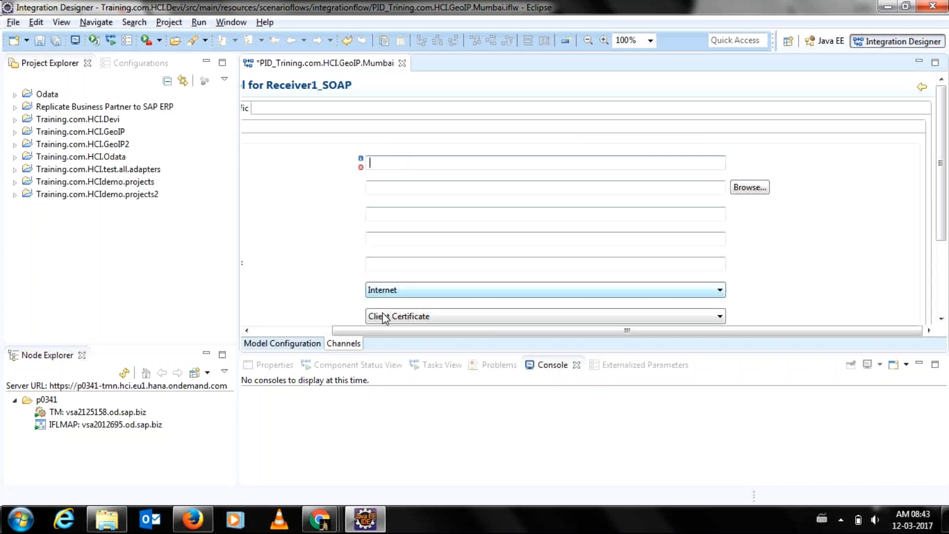
{"action": "left_click_drag", "start_coordinate": [375, 332], "coordinate": [293, 334]}
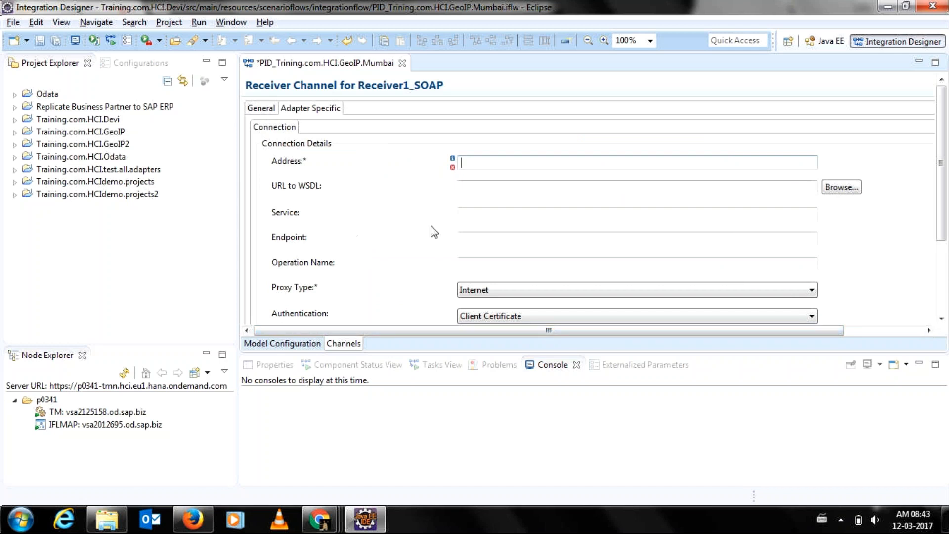
Expand Training.com.HCI.Devi and its wsdl resources folder to reveal GeoIP.wsdl.
{"action": "left_click", "coordinate": [319, 519]}
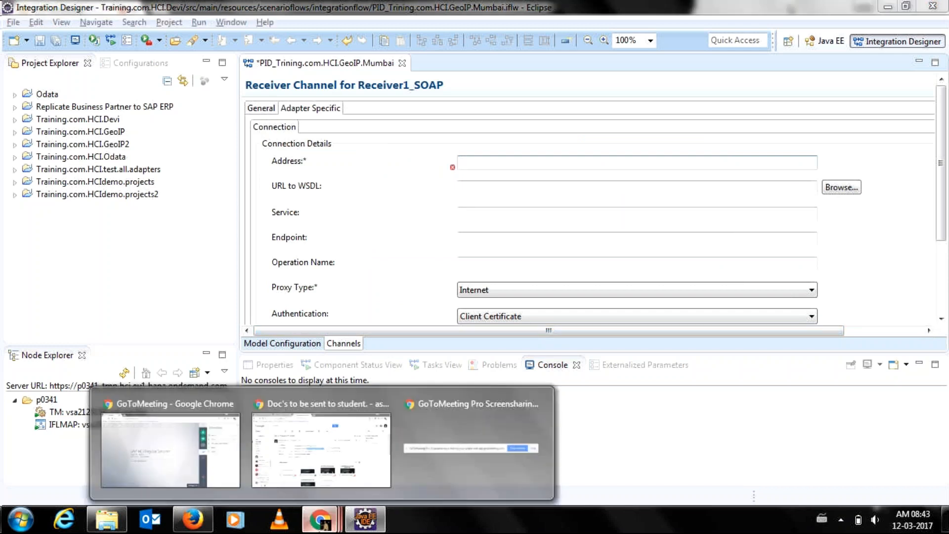
{"action": "left_click", "coordinate": [348, 189]}
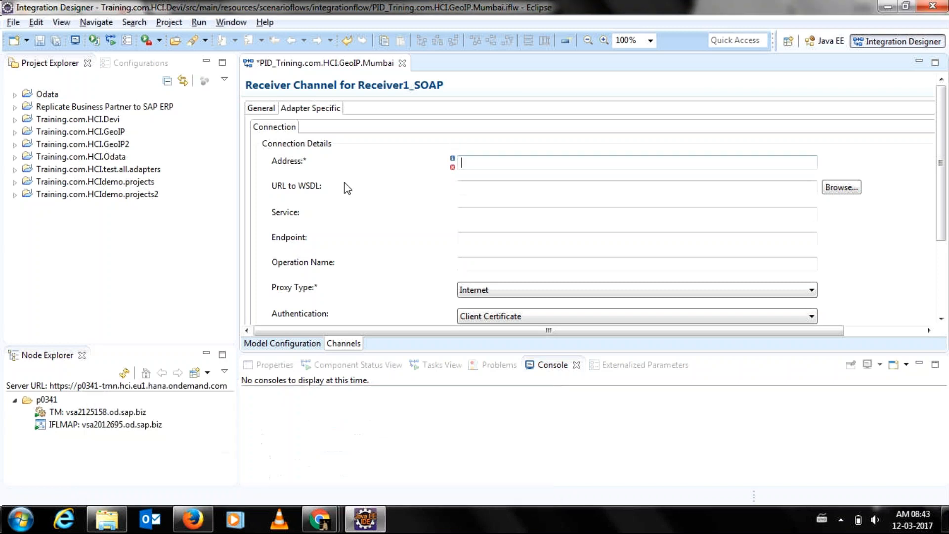
{"action": "left_click", "coordinate": [15, 120]}
{"action": "left_click", "coordinate": [28, 170]}
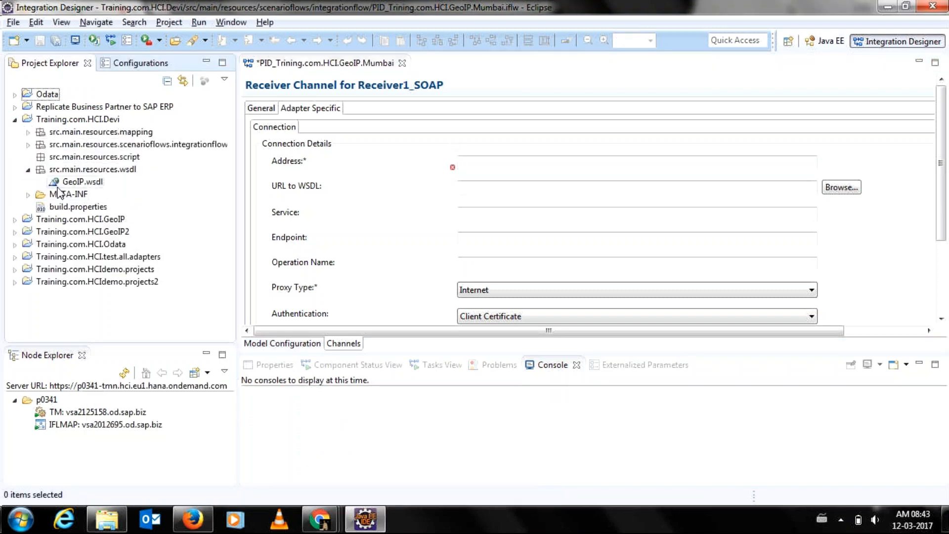
{"action": "left_click", "coordinate": [56, 184]}
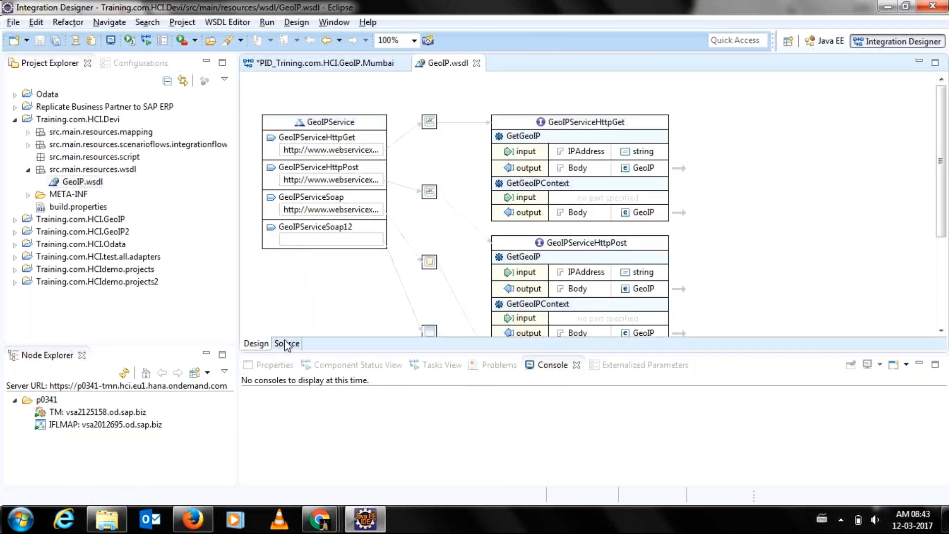
{"action": "left_click", "coordinate": [285, 343]}
{"action": "left_click_drag", "start_coordinate": [933, 99], "coordinate": [944, 308]}
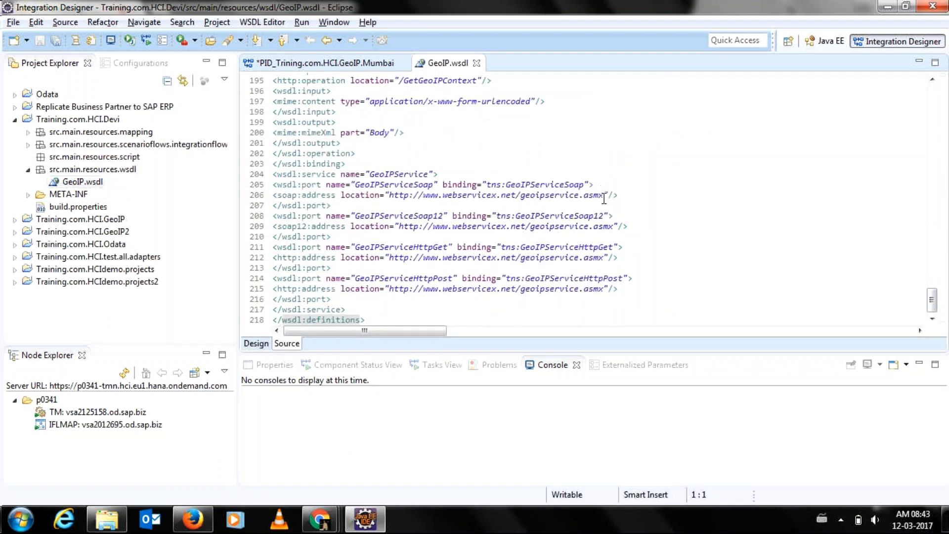
{"action": "left_click_drag", "start_coordinate": [539, 196], "coordinate": [602, 191]}
{"action": "key", "text": "ctrl+c"}
{"action": "left_click", "coordinate": [395, 198]}
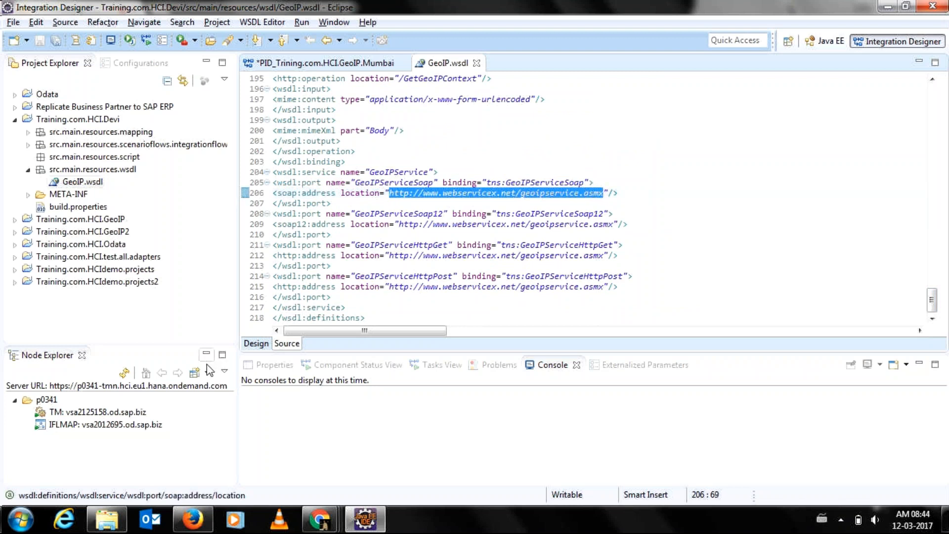
{"action": "left_click", "coordinate": [298, 63]}
Paste the service URL as Receiver1_SOAP's address and pick GeoIP.wsdl's GetGeoIP operation.
{"action": "key", "text": "ctrl+v"}
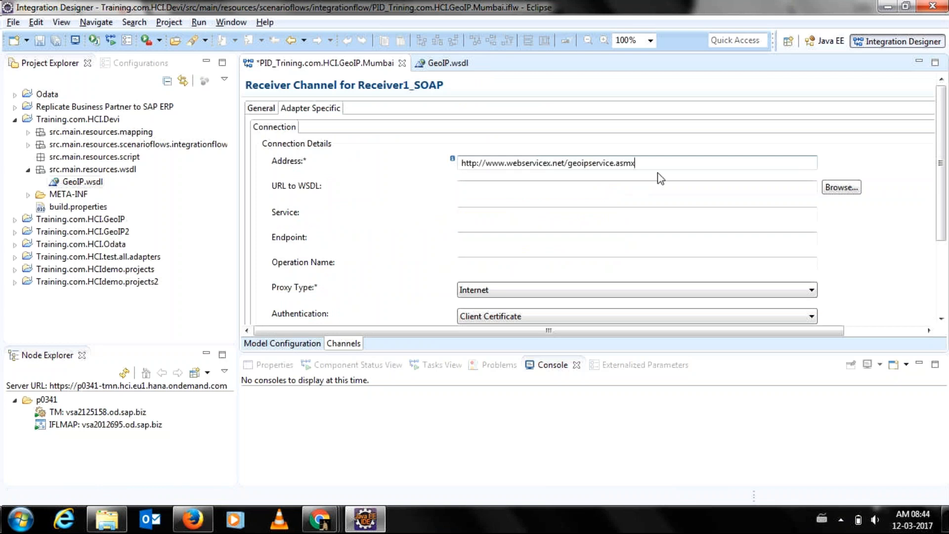
{"action": "left_click", "coordinate": [842, 187]}
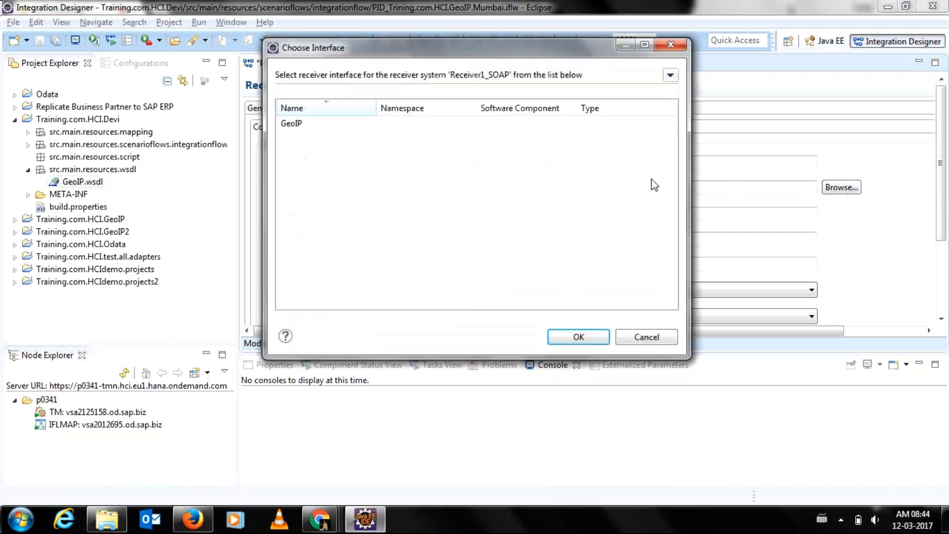
{"action": "double_click", "coordinate": [373, 130]}
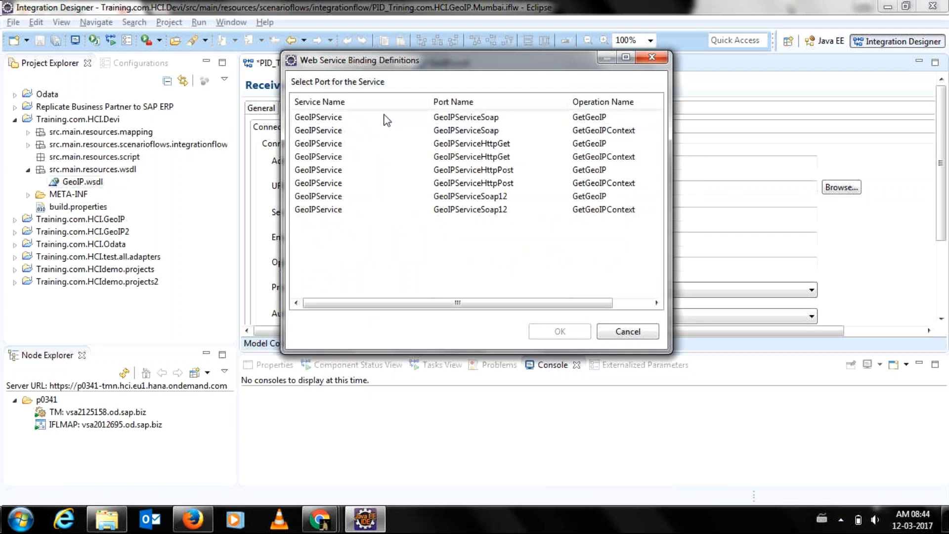
{"action": "double_click", "coordinate": [387, 119]}
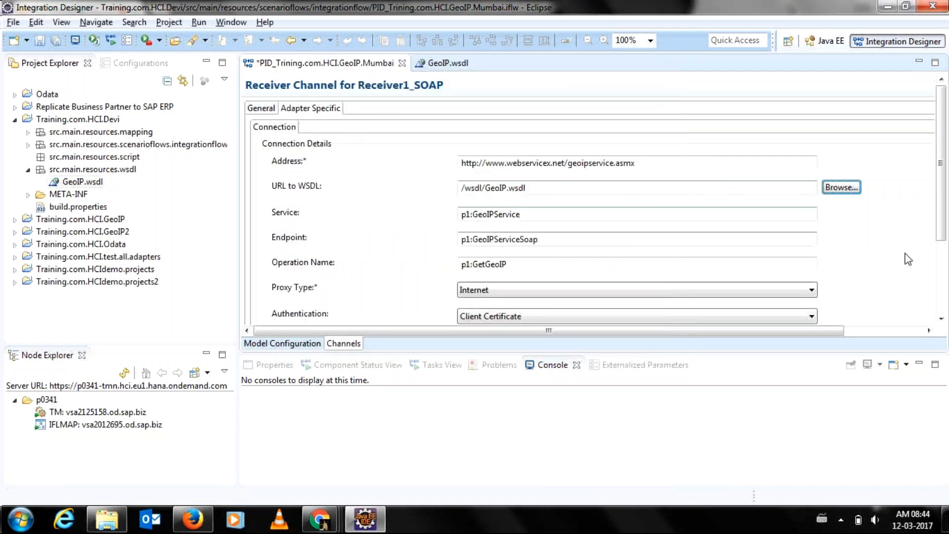
{"action": "left_click", "coordinate": [941, 263]}
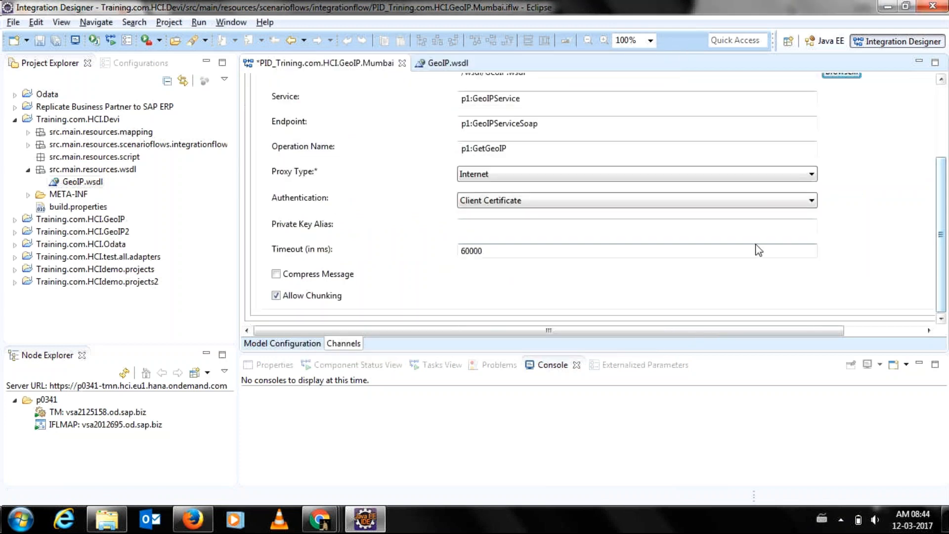
Set authentication to None, save the GeoIP Mumbai flow, and select its mapping step.
{"action": "left_click", "coordinate": [687, 207]}
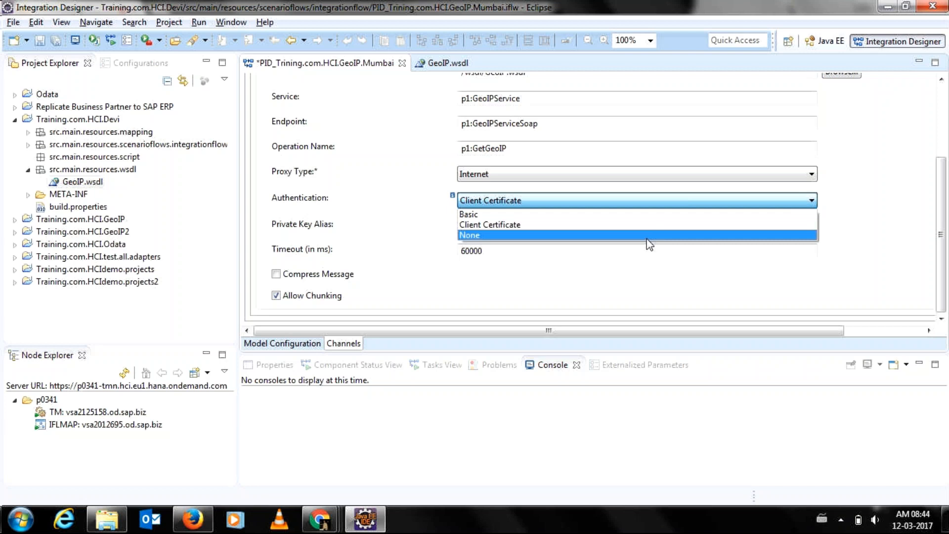
{"action": "left_click", "coordinate": [647, 238]}
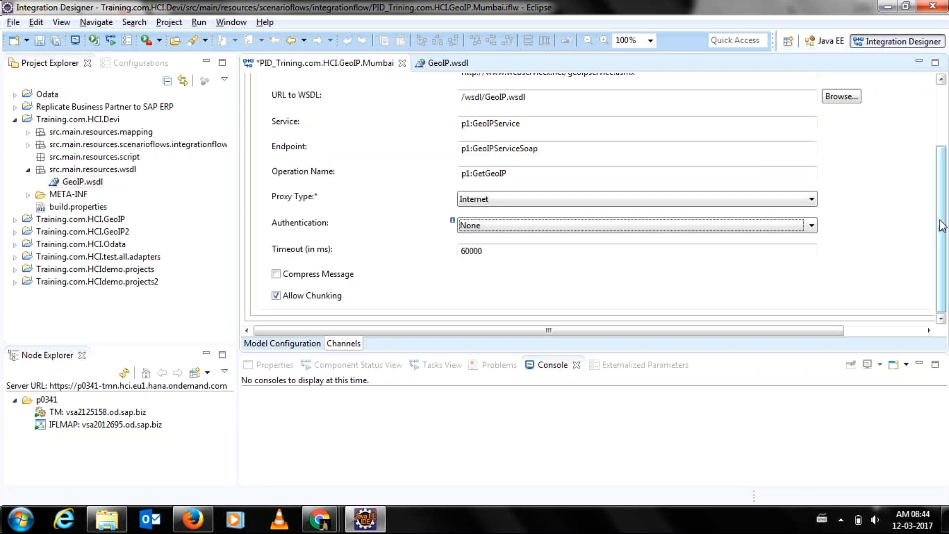
{"action": "left_click_drag", "start_coordinate": [942, 226], "coordinate": [930, 163]}
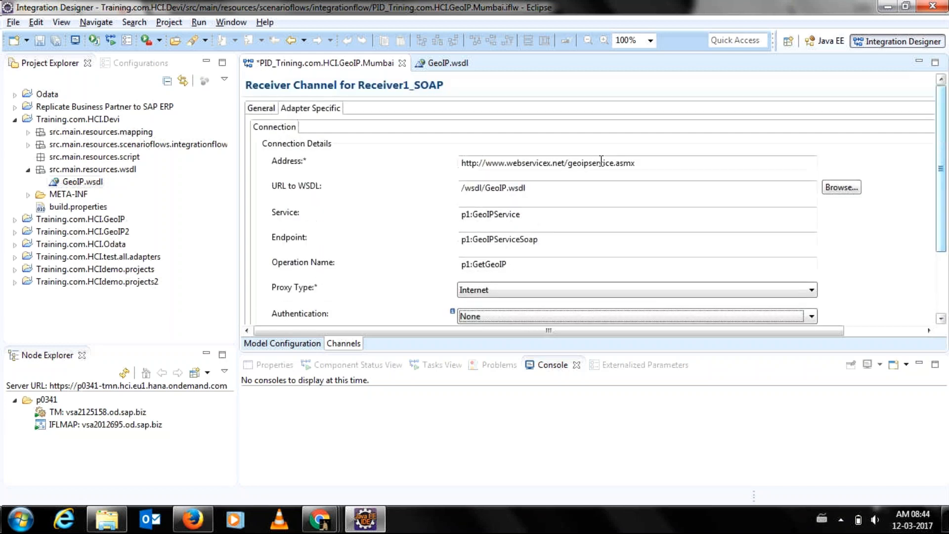
{"action": "left_click", "coordinate": [40, 42]}
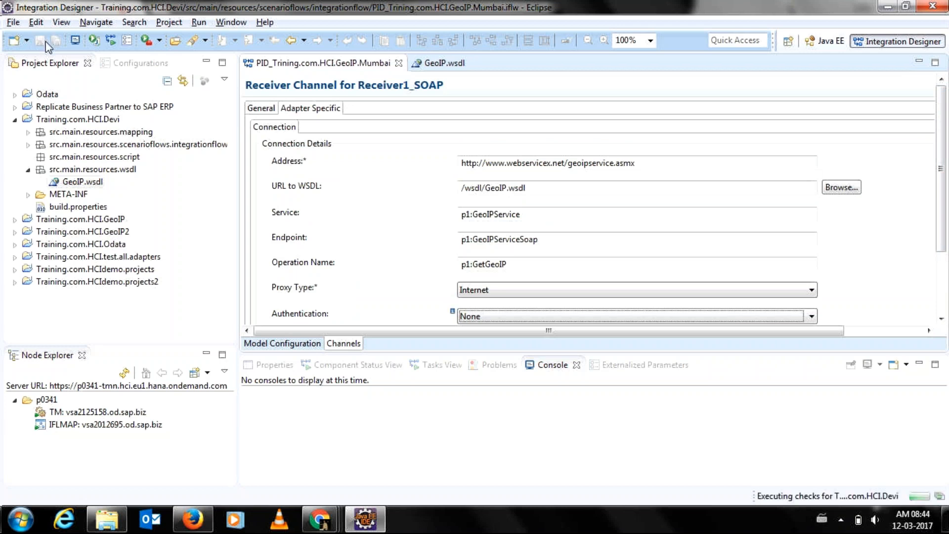
{"action": "left_click", "coordinate": [289, 344]}
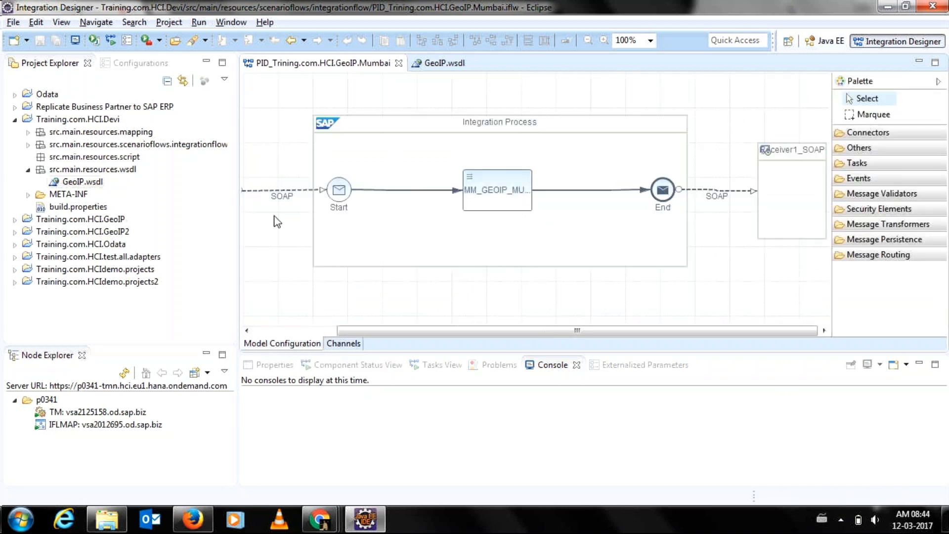
{"action": "left_click", "coordinate": [475, 190]}
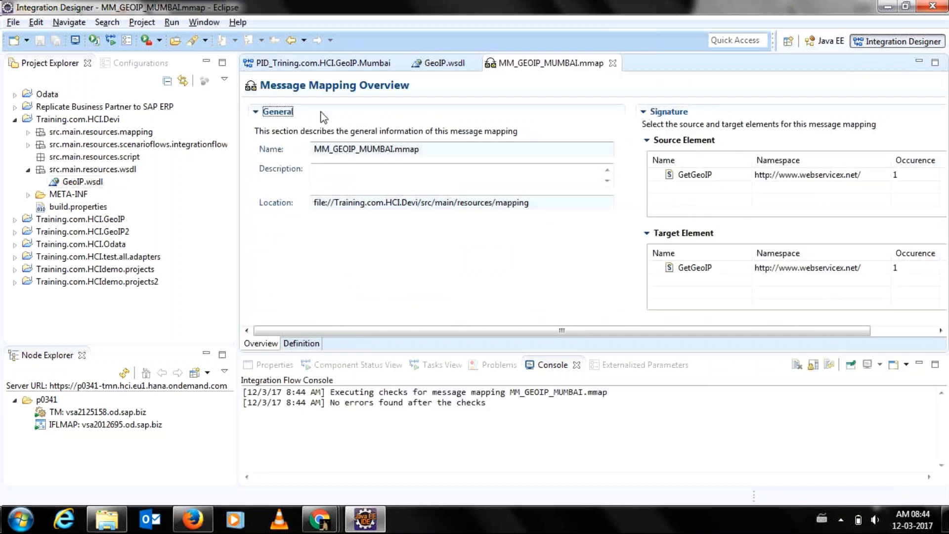
Inspect MM_GEOIP_MUMBAI's IPAddress concat with Constant 28.26, then go back to the Mumbai flow.
{"action": "left_click", "coordinate": [303, 343]}
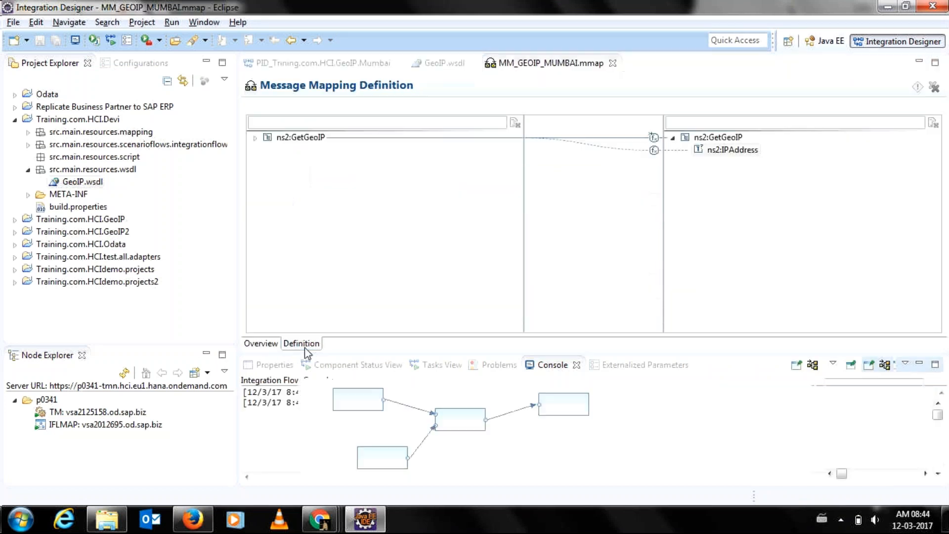
{"action": "left_click", "coordinate": [375, 447]}
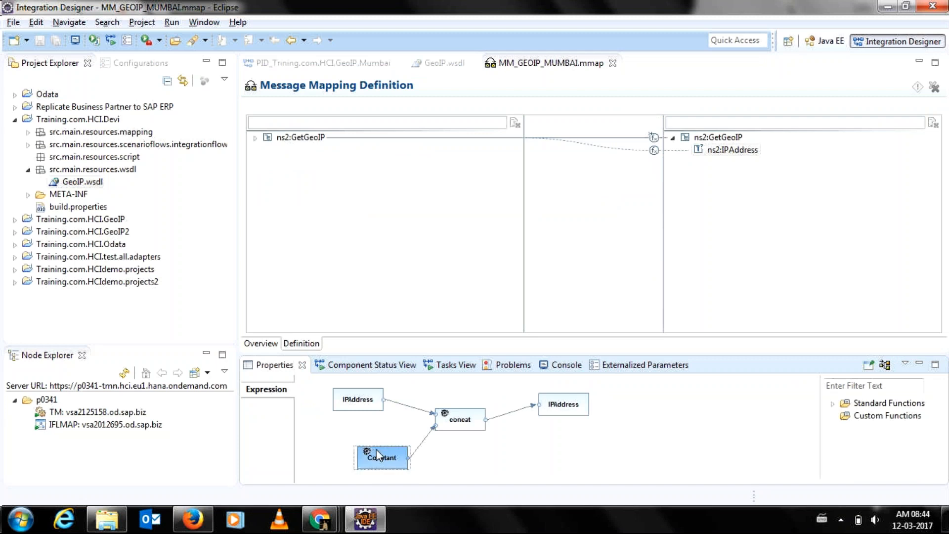
{"action": "double_click", "coordinate": [375, 449]}
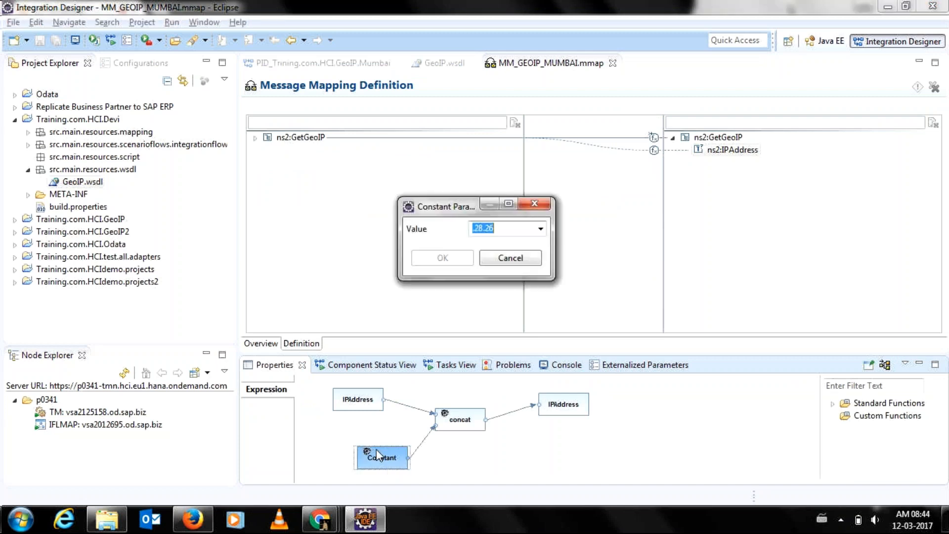
{"action": "left_click", "coordinate": [518, 259]}
{"action": "left_click", "coordinate": [345, 400]}
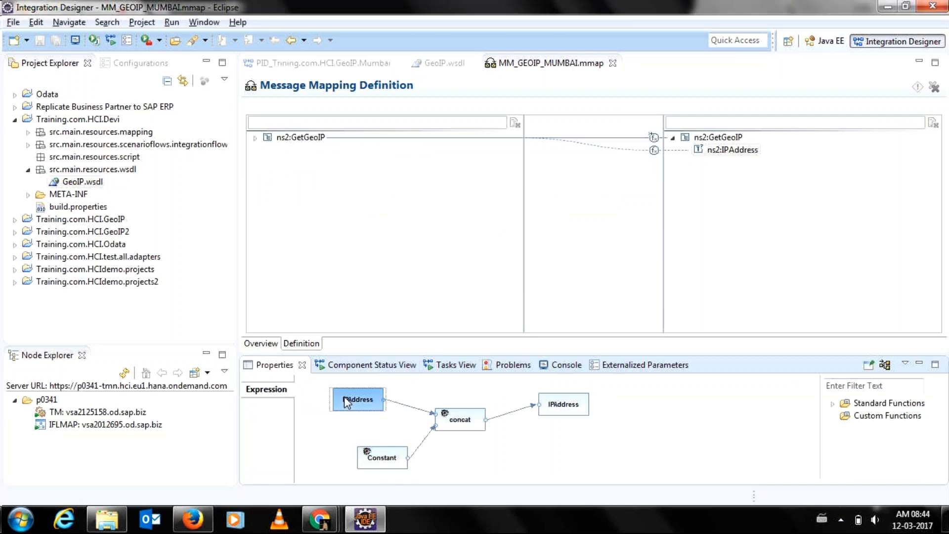
{"action": "left_click", "coordinate": [373, 459]}
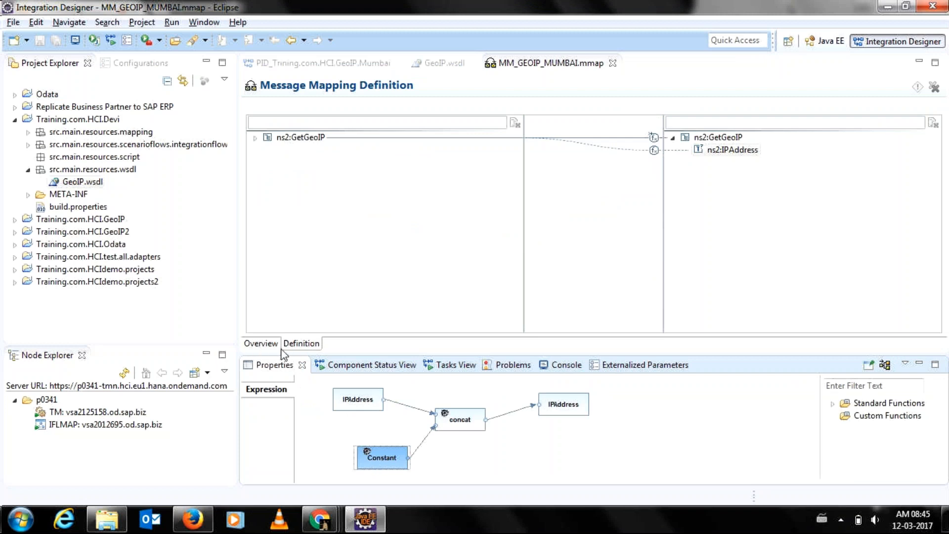
{"action": "left_click", "coordinate": [265, 344]}
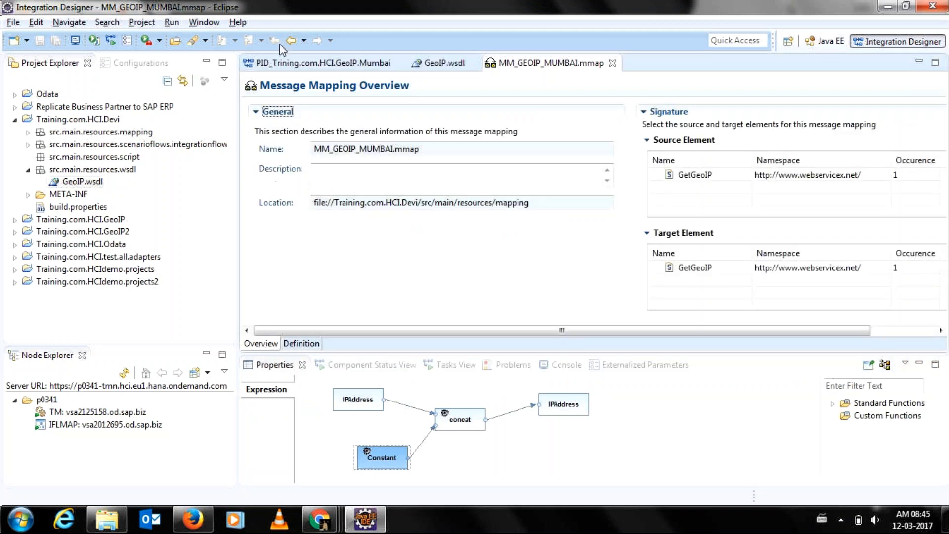
{"action": "left_click", "coordinate": [306, 64]}
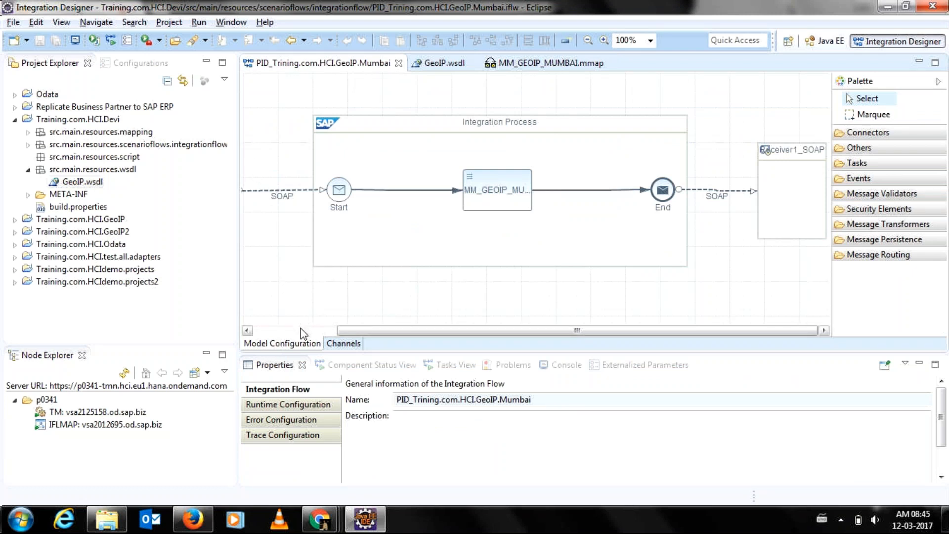
Run checks on the GeoIP Mumbai flow, deploy it, and enlarge the console showing 0 failures.
{"action": "left_click", "coordinate": [247, 330]}
{"action": "right_click", "coordinate": [320, 100]}
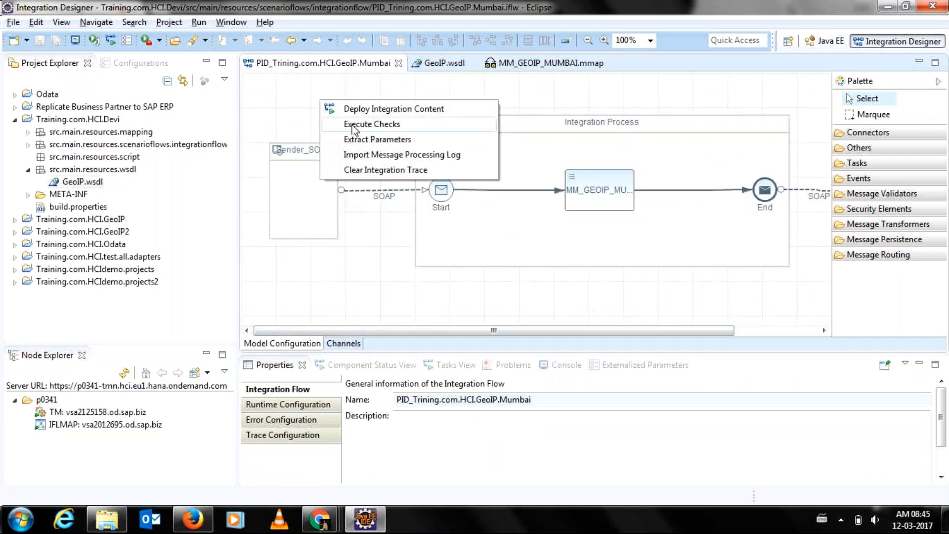
{"action": "left_click", "coordinate": [353, 124]}
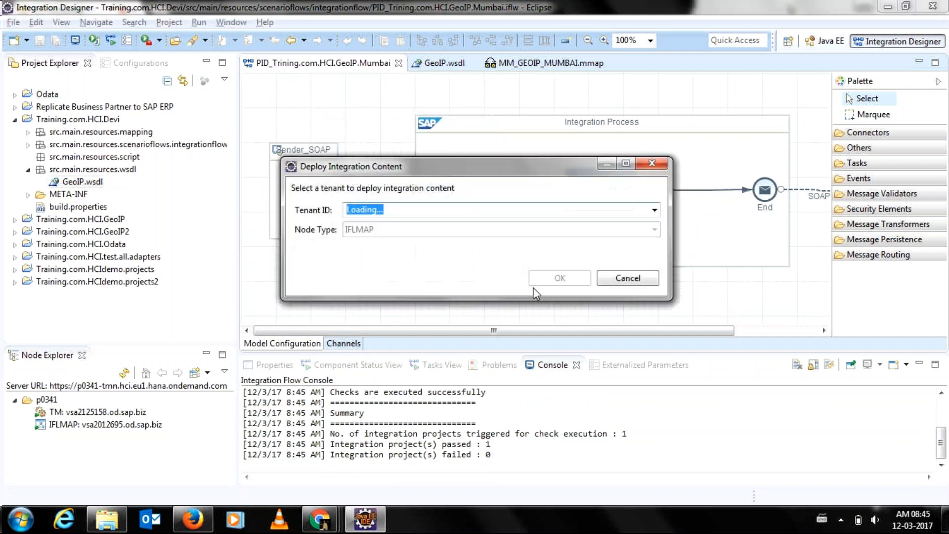
{"action": "left_click", "coordinate": [568, 278]}
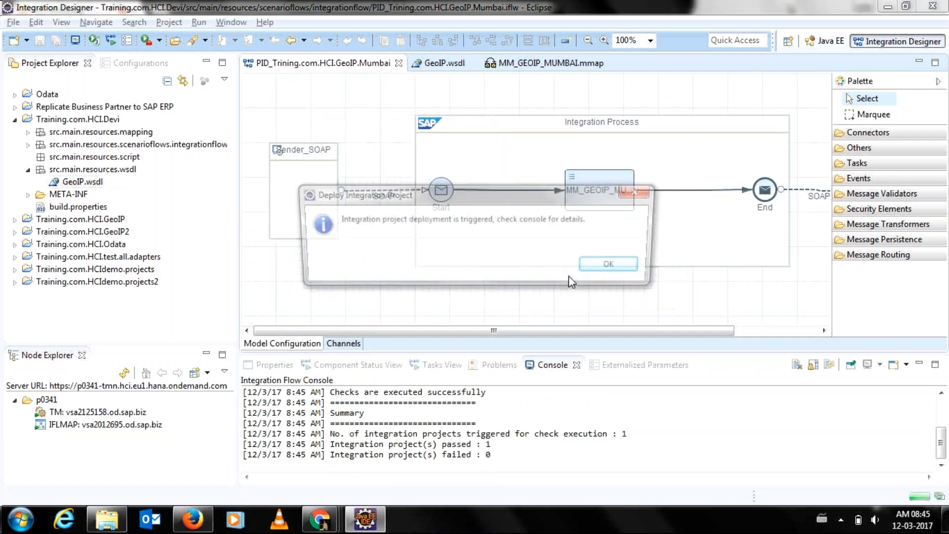
{"action": "left_click", "coordinate": [596, 269]}
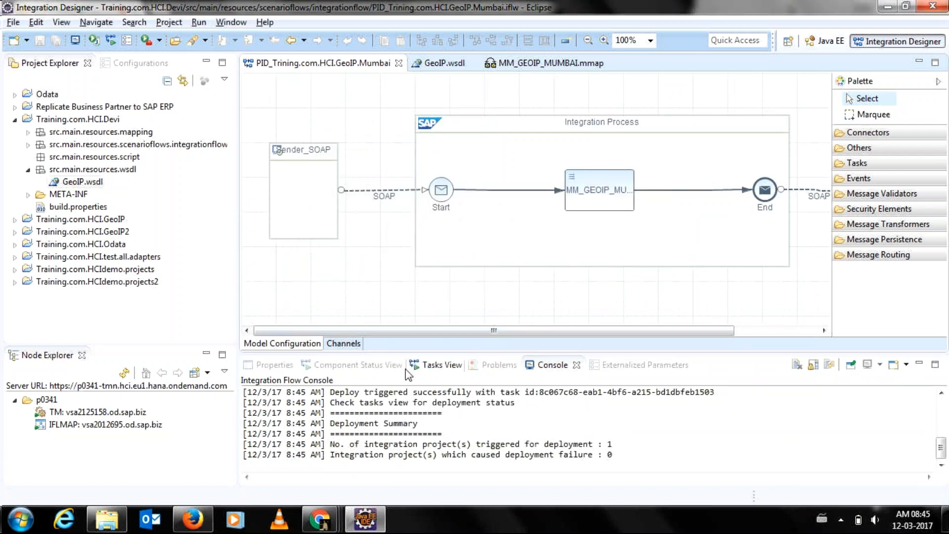
{"action": "left_click_drag", "start_coordinate": [398, 352], "coordinate": [396, 312]}
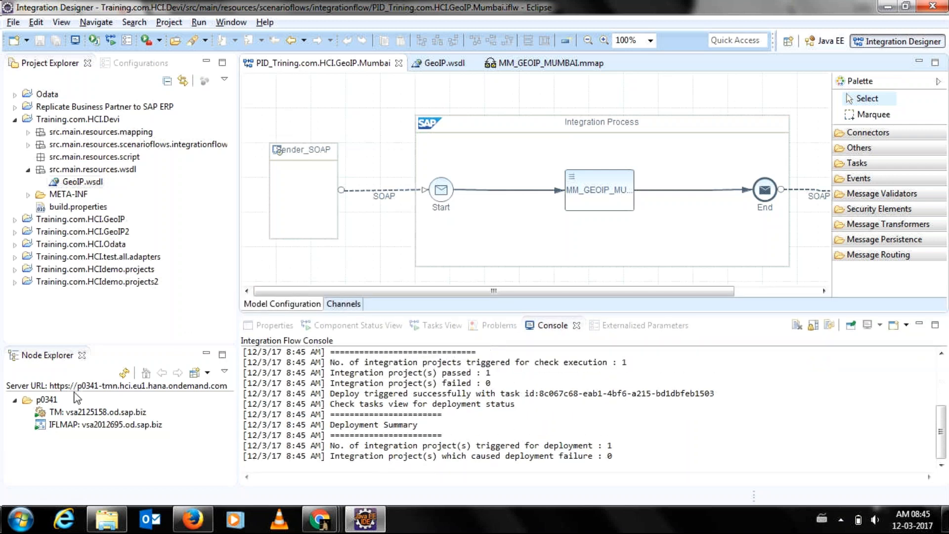
List the IFLMAP node's deployed services in Properties, then select the Sender_SOAP participant.
{"action": "left_click", "coordinate": [48, 426]}
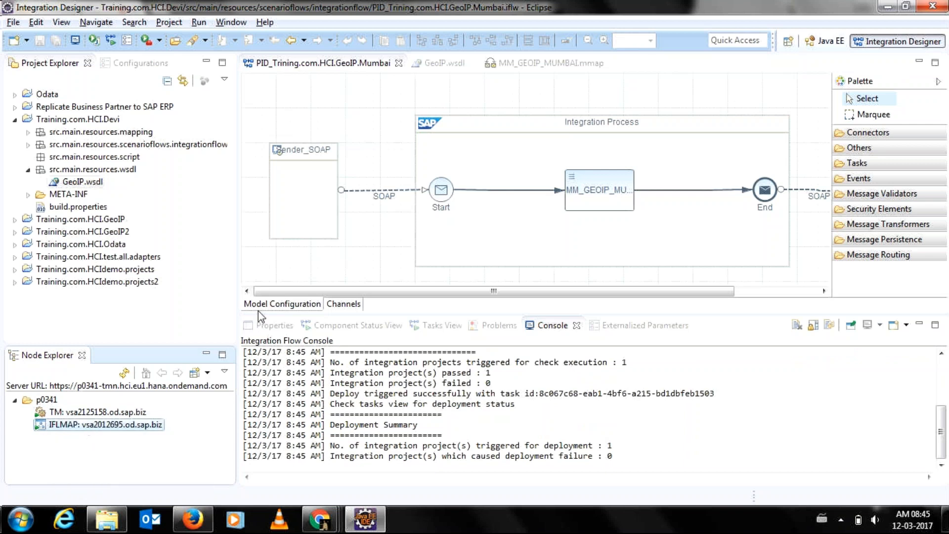
{"action": "left_click", "coordinate": [259, 326]}
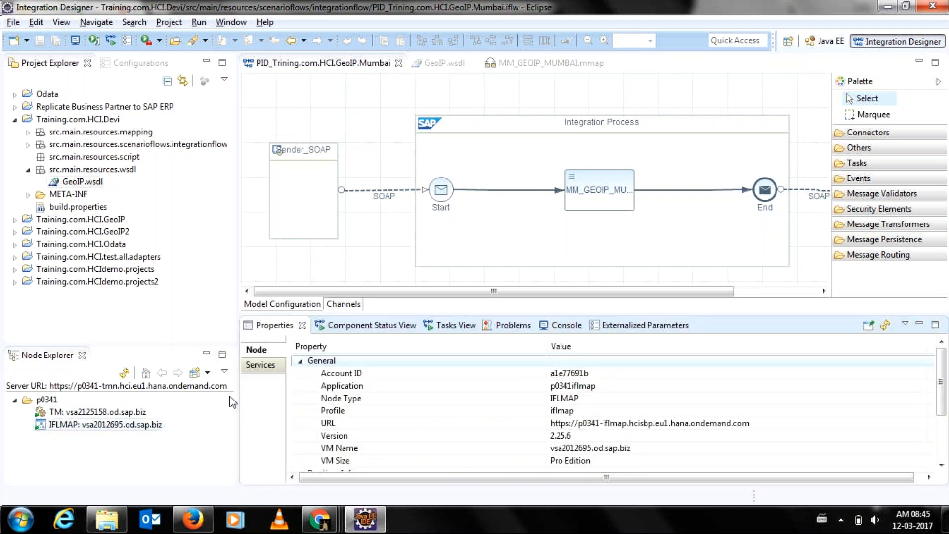
{"action": "left_click", "coordinate": [257, 370]}
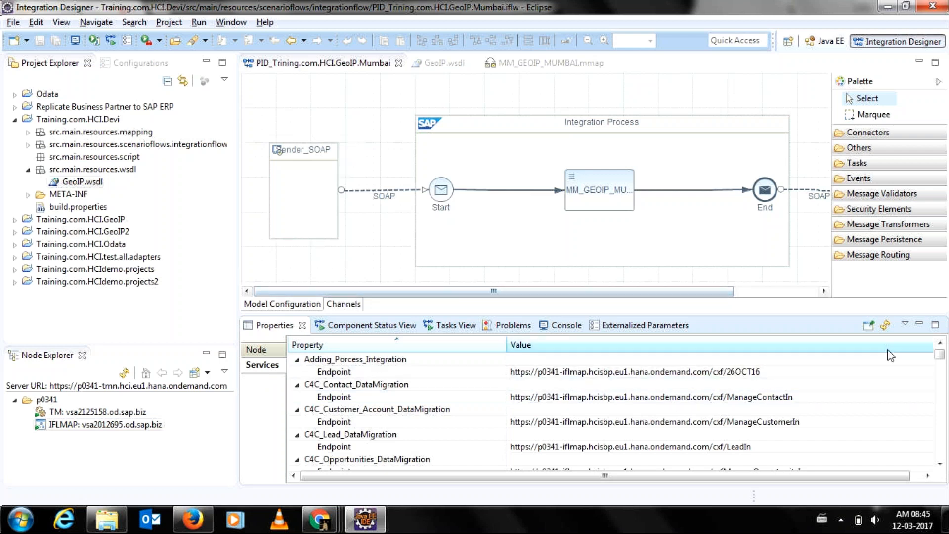
{"action": "left_click_drag", "start_coordinate": [939, 358], "coordinate": [939, 380]}
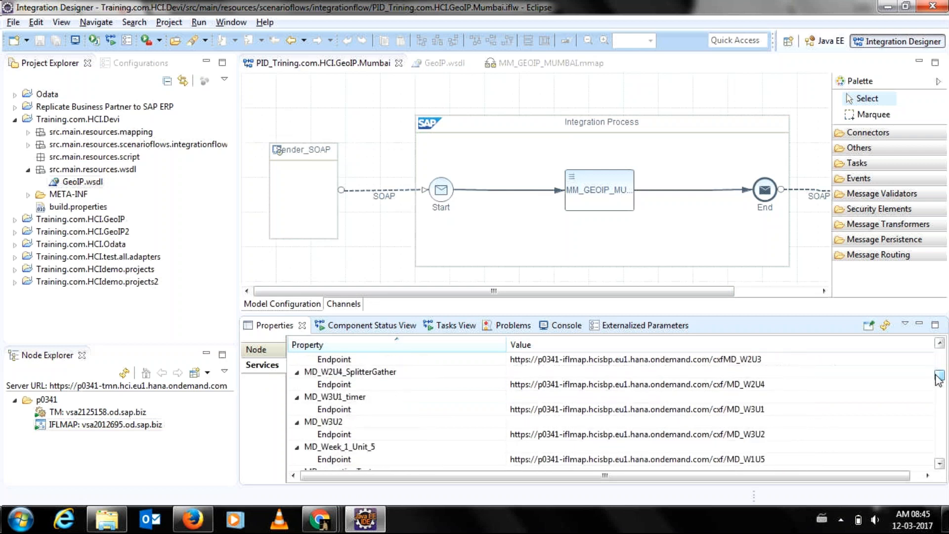
{"action": "left_click", "coordinate": [322, 173]}
Show Sender_SOAP's adapter details (address /HCI/GEOIP/MUMBAI) and scroll IFLMAP's deployed services list.
{"action": "double_click", "coordinate": [380, 191]}
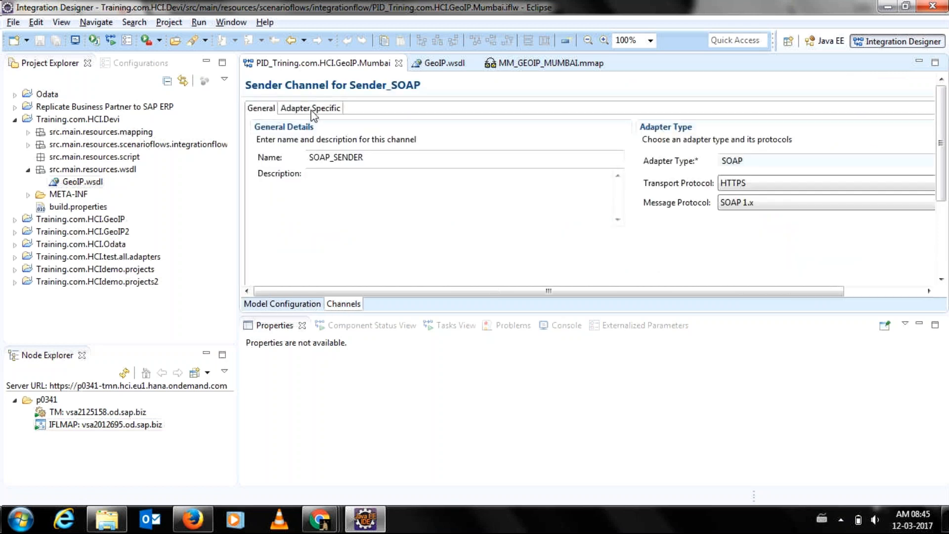
{"action": "left_click", "coordinate": [313, 112]}
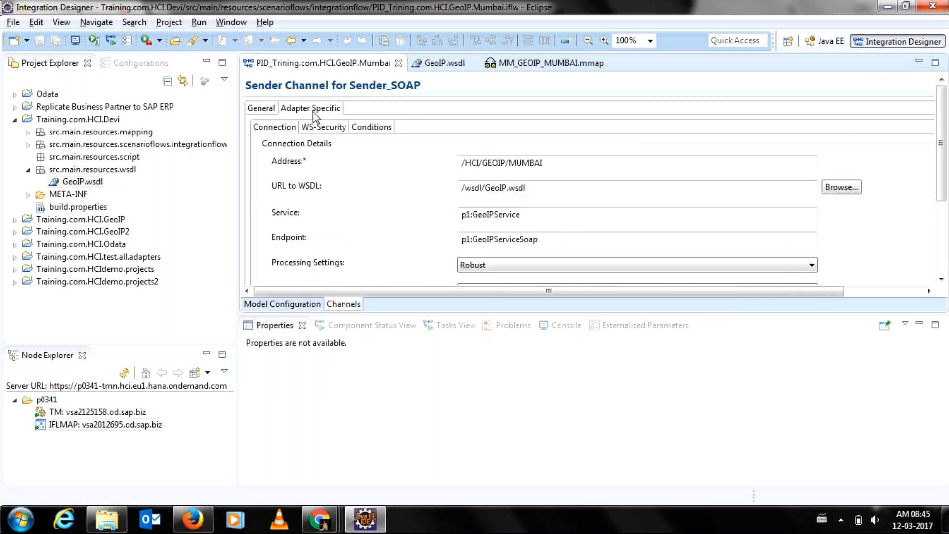
{"action": "left_click", "coordinate": [99, 426]}
{"action": "left_click_drag", "start_coordinate": [939, 374], "coordinate": [940, 446]}
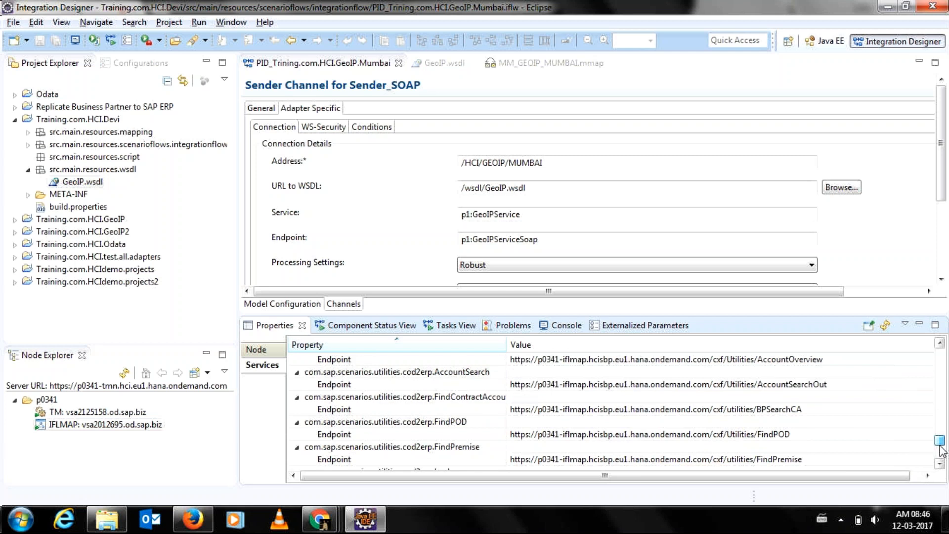
{"action": "left_click_drag", "start_coordinate": [941, 451], "coordinate": [945, 410]}
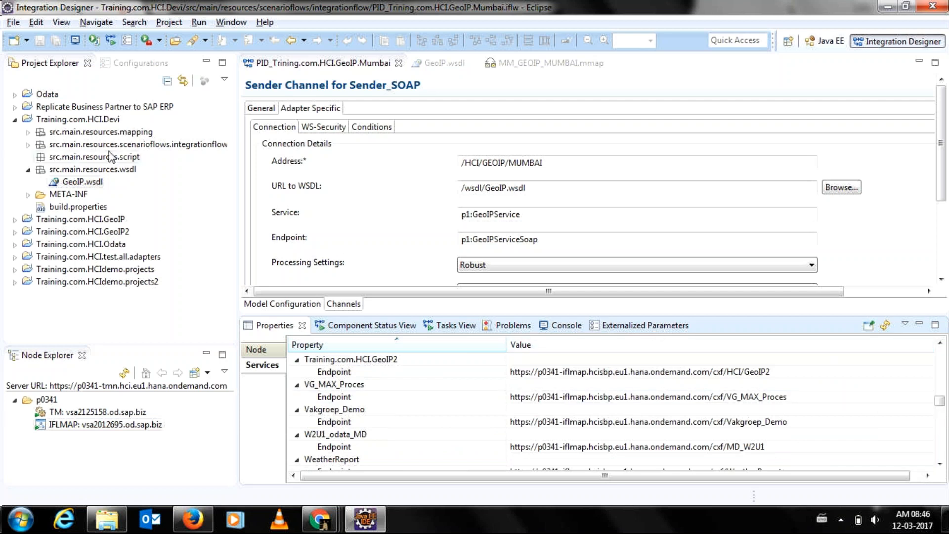
Enlarge IFLMAP's Services list and scroll down through the deployed endpoint URLs.
{"action": "left_click", "coordinate": [23, 148]}
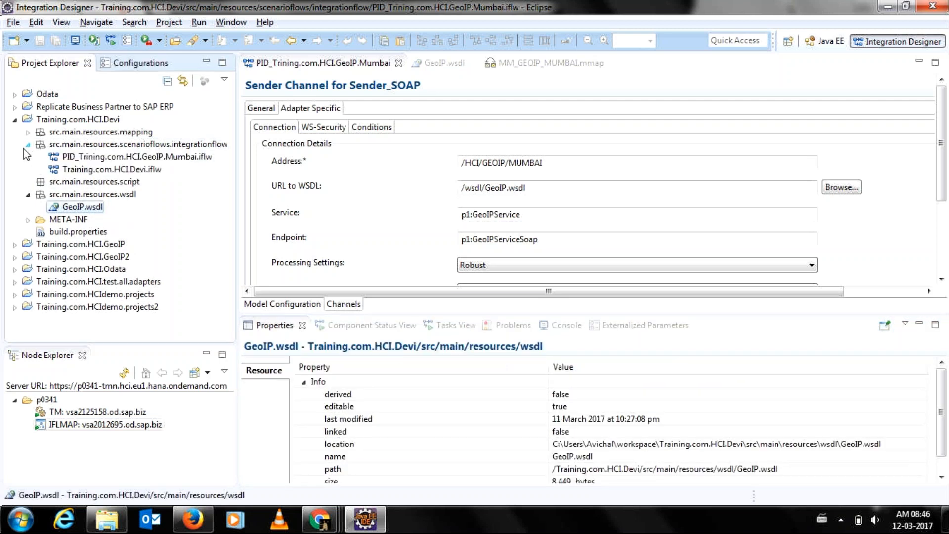
{"action": "left_click", "coordinate": [23, 148]}
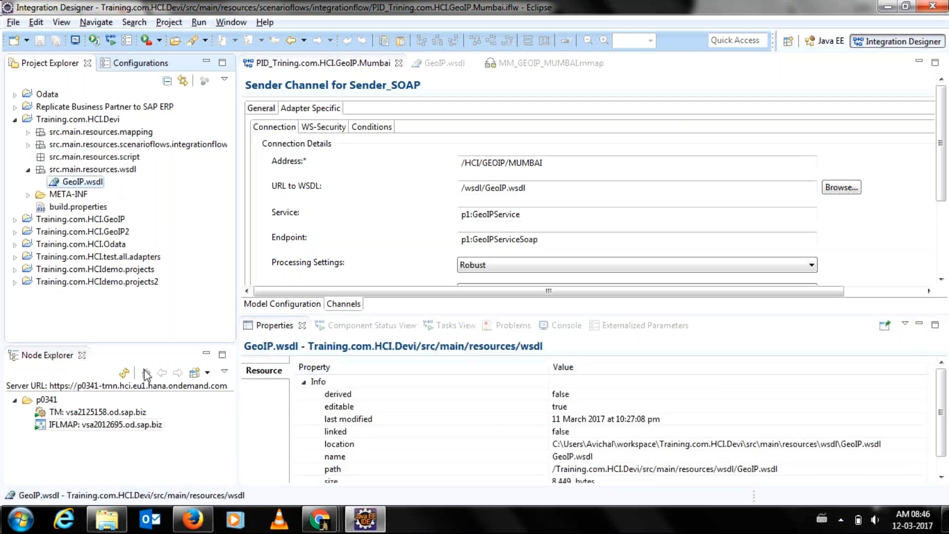
{"action": "left_click", "coordinate": [157, 426]}
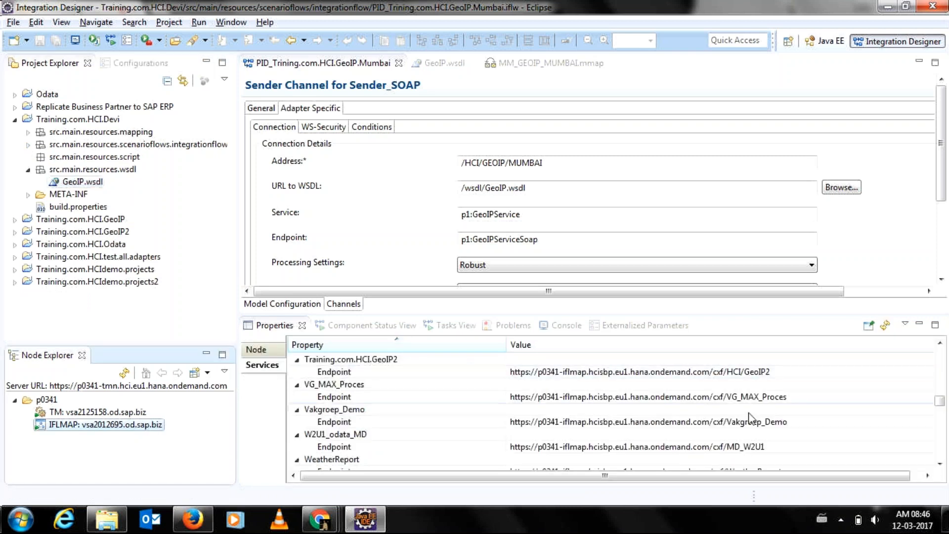
{"action": "left_click", "coordinate": [940, 402]}
{"action": "mouse_move", "coordinate": [939, 402]}
{"action": "left_mouse_down"}
{"action": "mouse_move", "coordinate": [938, 456]}
{"action": "mouse_move", "coordinate": [939, 408]}
{"action": "left_mouse_up"}
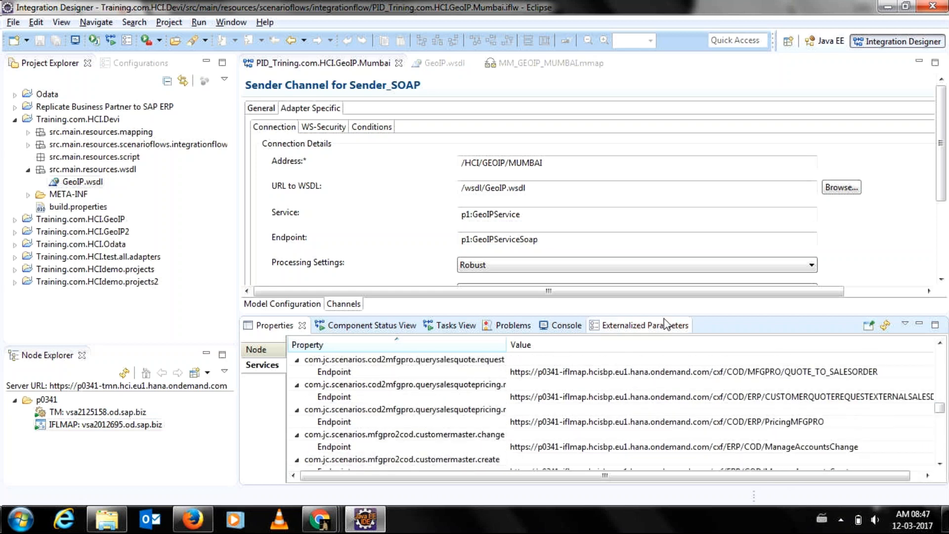
{"action": "left_click_drag", "start_coordinate": [668, 313], "coordinate": [668, 213]}
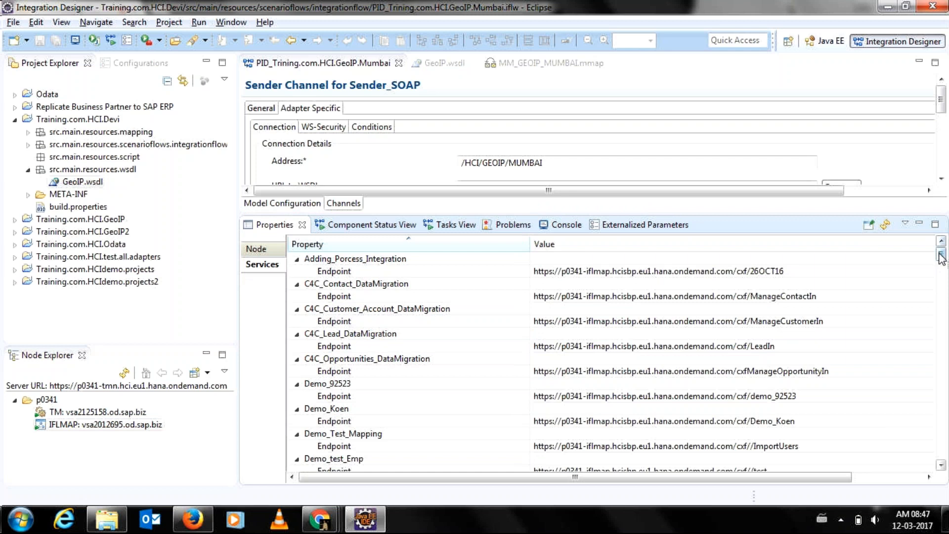
{"action": "scroll", "coordinate": [941, 256], "scroll_direction": "down", "scroll_amount": 1}
{"action": "left_click_drag", "start_coordinate": [941, 256], "coordinate": [942, 421]}
Sort the p0341 tenant's deployed artifacts newest first, then show the MM_GEOIP_MUMBAI mapping overview.
{"action": "left_click_drag", "start_coordinate": [944, 312], "coordinate": [940, 250]}
{"action": "double_click", "coordinate": [56, 404]}
{"action": "left_click_drag", "start_coordinate": [368, 216], "coordinate": [376, 360]}
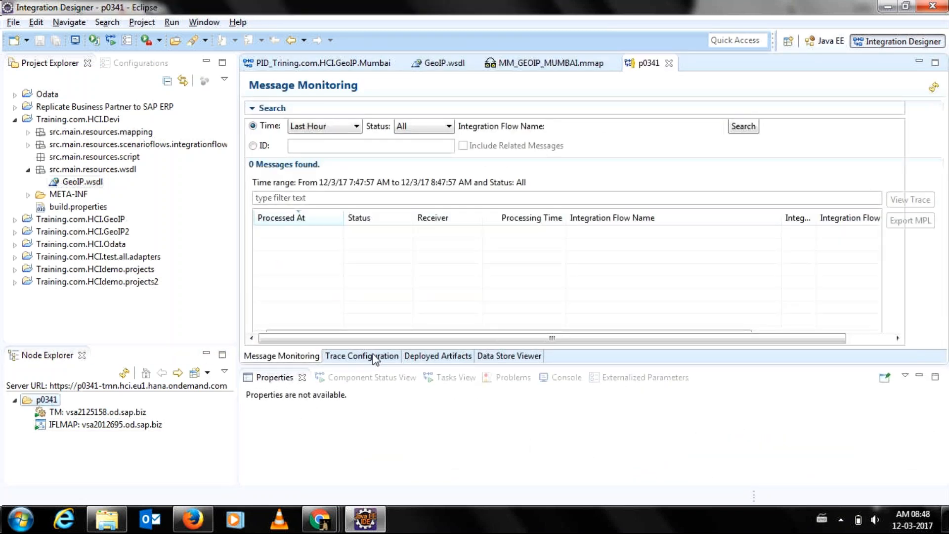
{"action": "left_click", "coordinate": [422, 356]}
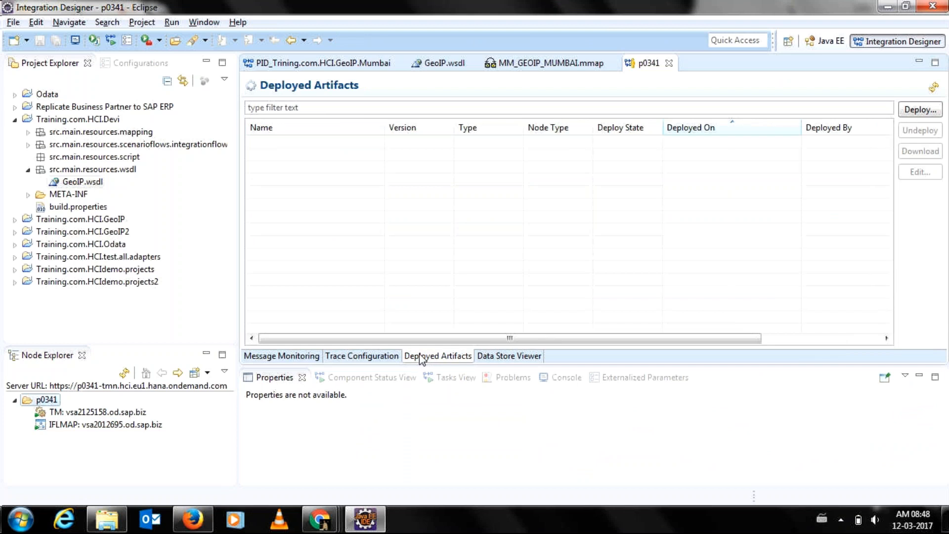
{"action": "left_click", "coordinate": [718, 124]}
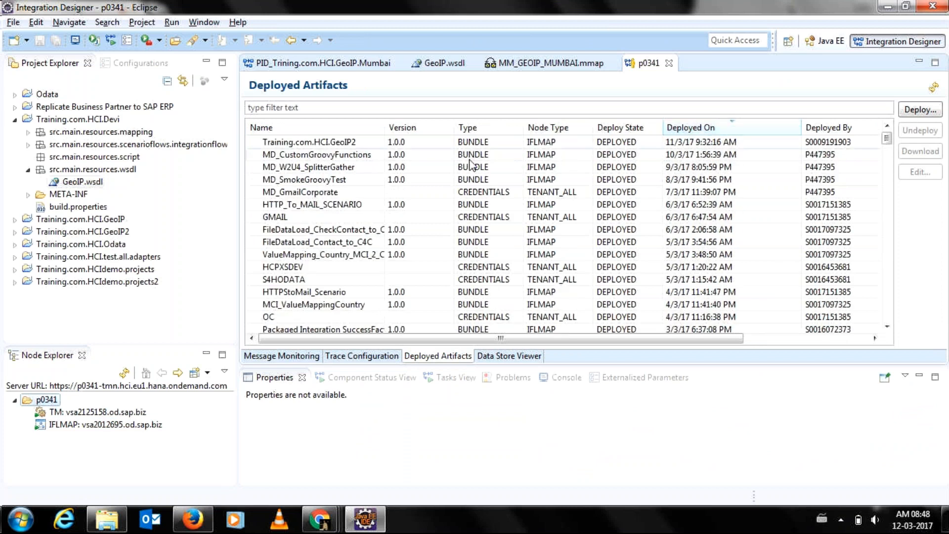
{"action": "left_click", "coordinate": [515, 68]}
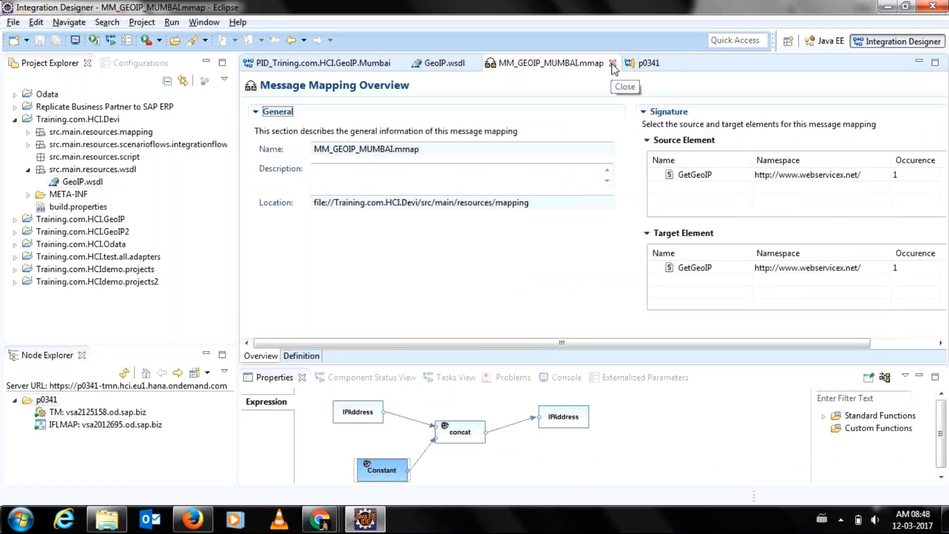
Close MM_GEOIP_MUMBAI.mmap and review the Mumbai flow's sender General and receiver SOAP settings.
{"action": "left_click", "coordinate": [613, 64]}
{"action": "left_click", "coordinate": [316, 62]}
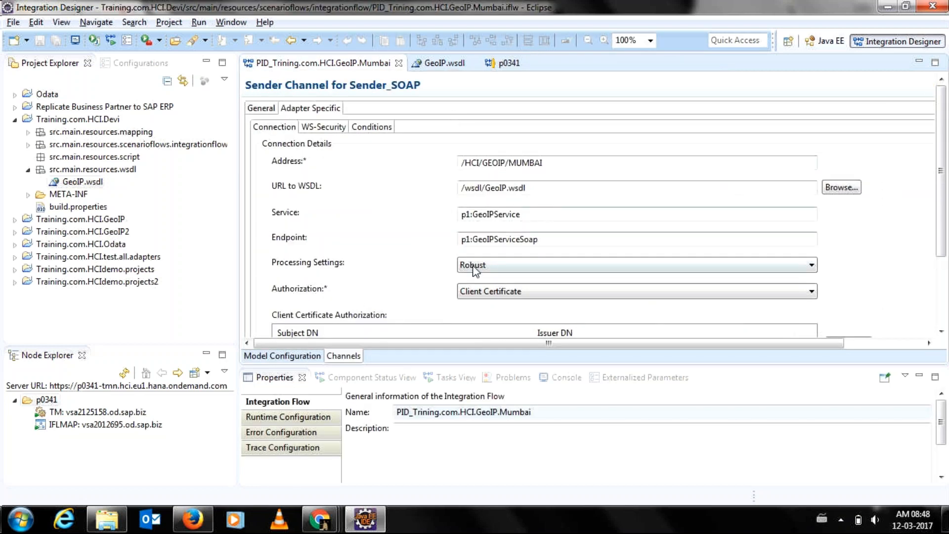
{"action": "left_click", "coordinate": [260, 109]}
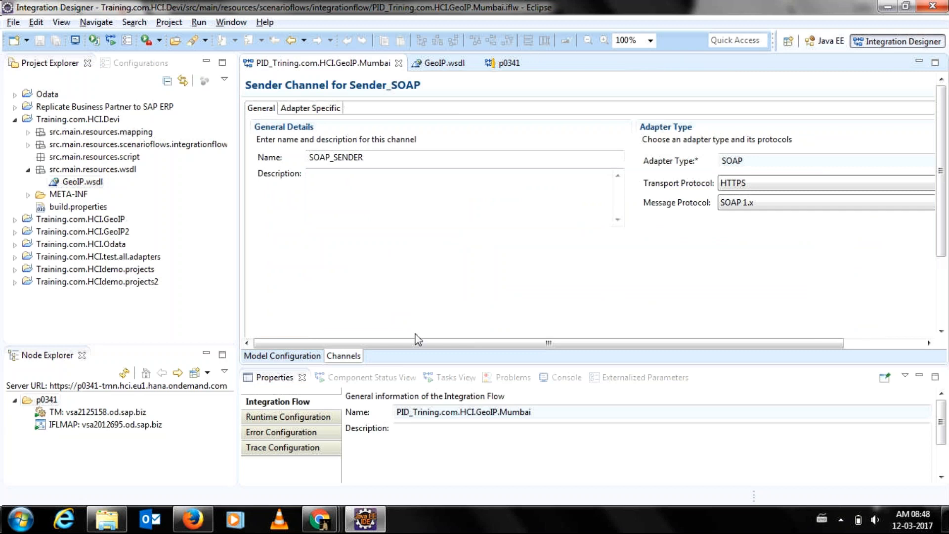
{"action": "left_click", "coordinate": [271, 357]}
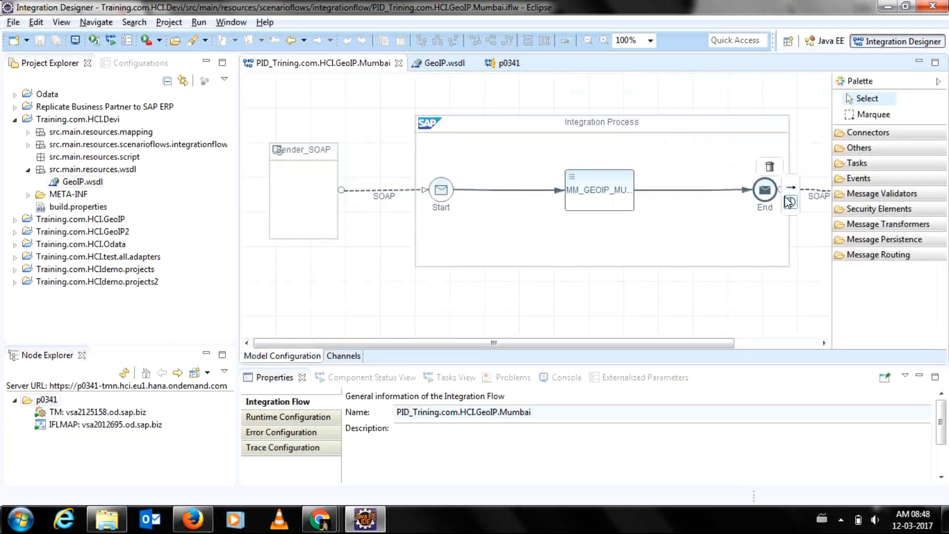
{"action": "double_click", "coordinate": [806, 193]}
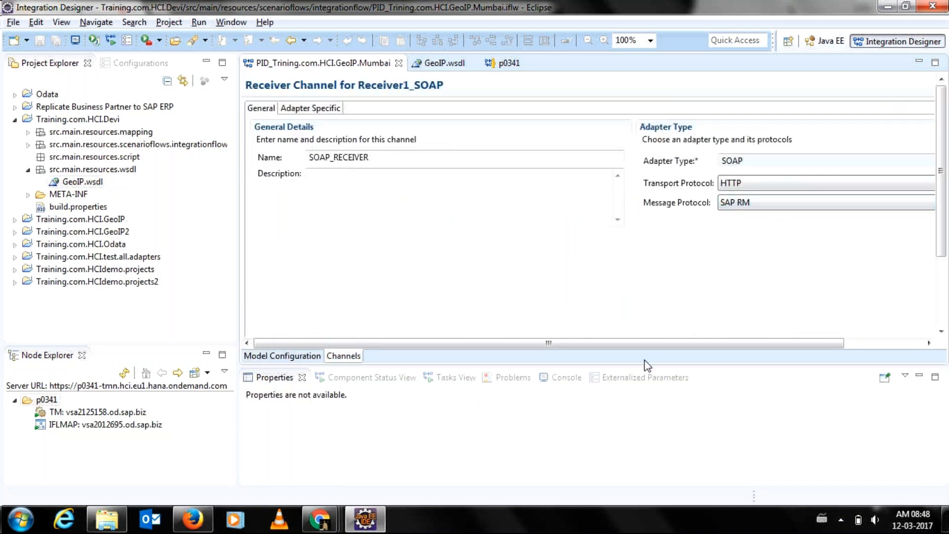
{"action": "left_click_drag", "start_coordinate": [650, 343], "coordinate": [567, 355]}
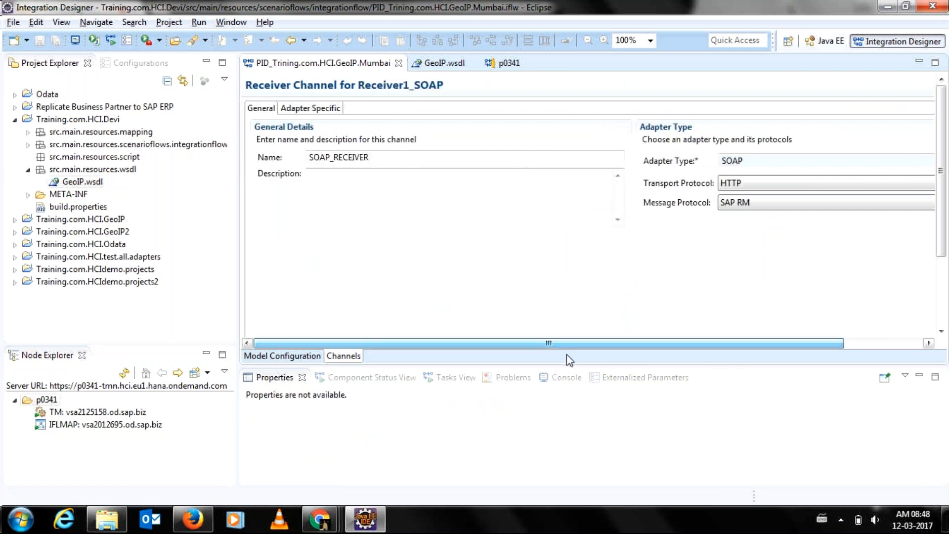
{"action": "left_click", "coordinate": [285, 358]}
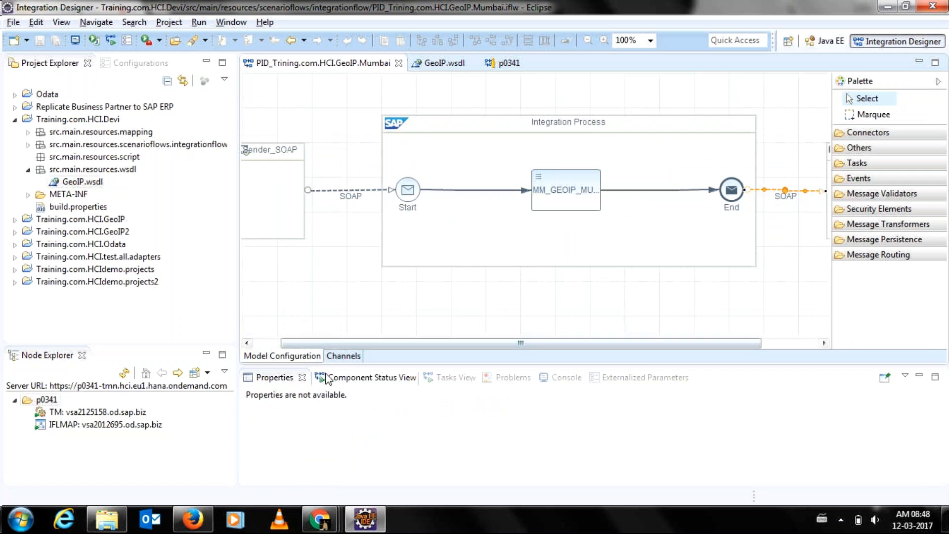
Show the console's Deployment Summary with 0 failures and scroll the diagram to Receiver1_SOAP.
{"action": "left_click", "coordinate": [553, 378]}
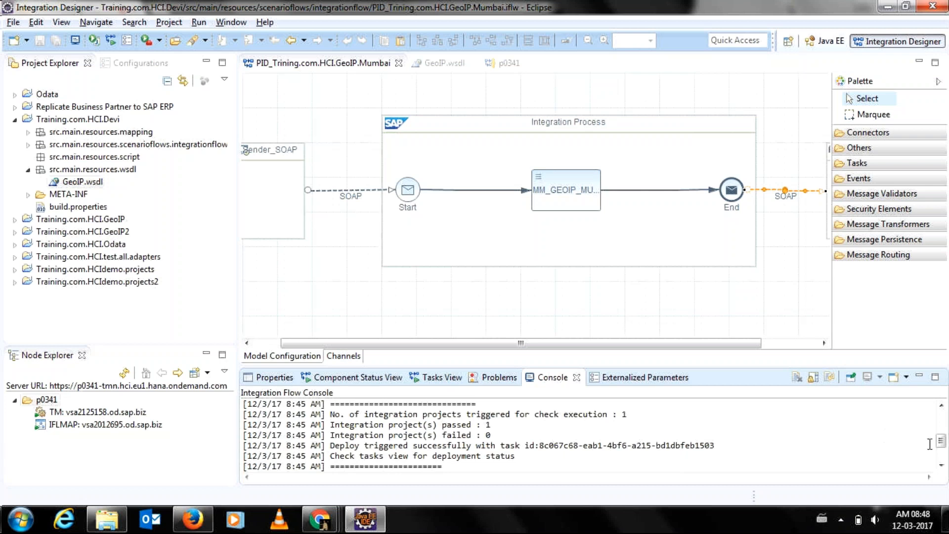
{"action": "scroll", "coordinate": [938, 447], "scroll_direction": "down", "scroll_amount": 2}
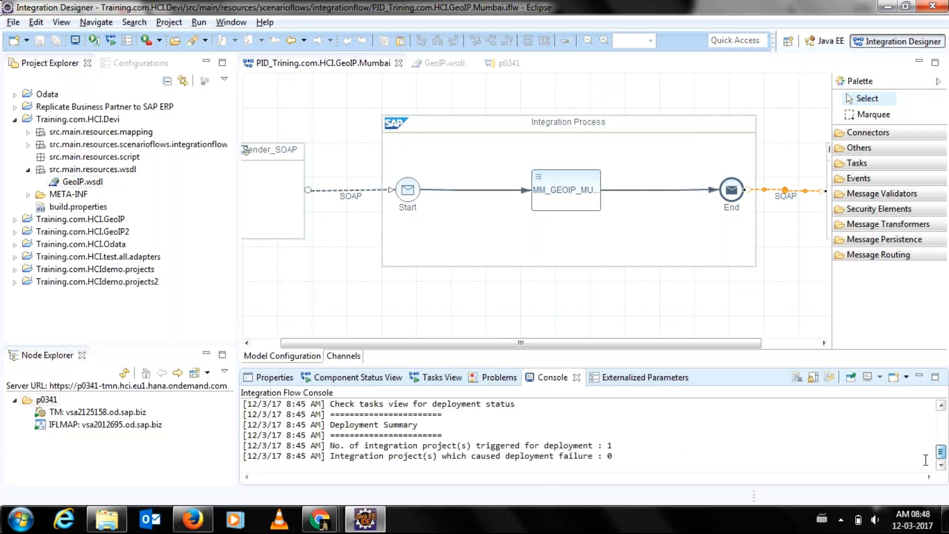
{"action": "left_click", "coordinate": [652, 343]}
{"action": "left_click_drag", "start_coordinate": [652, 343], "coordinate": [711, 355]}
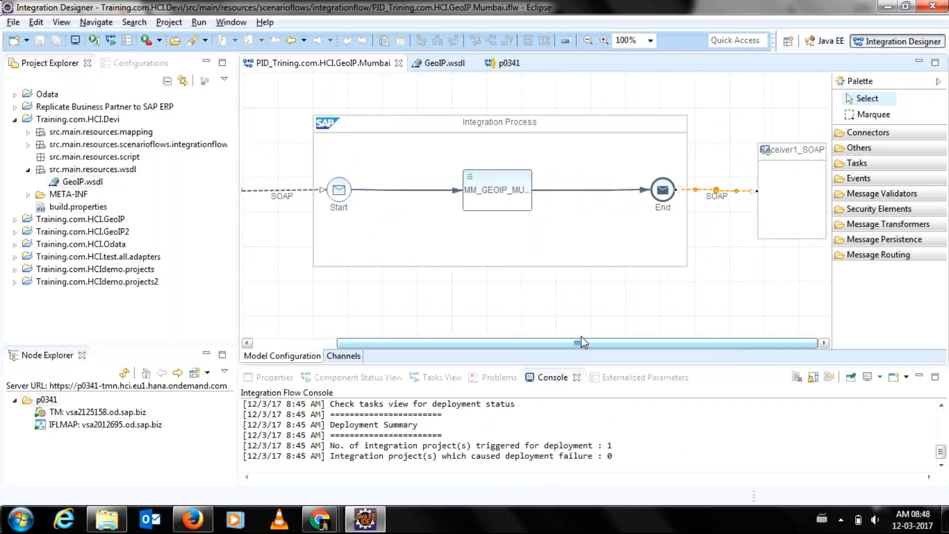
Expand Training.com.HCI.GeoIP2 in Project Explorer and open its integration flow.
{"action": "left_click", "coordinate": [13, 220]}
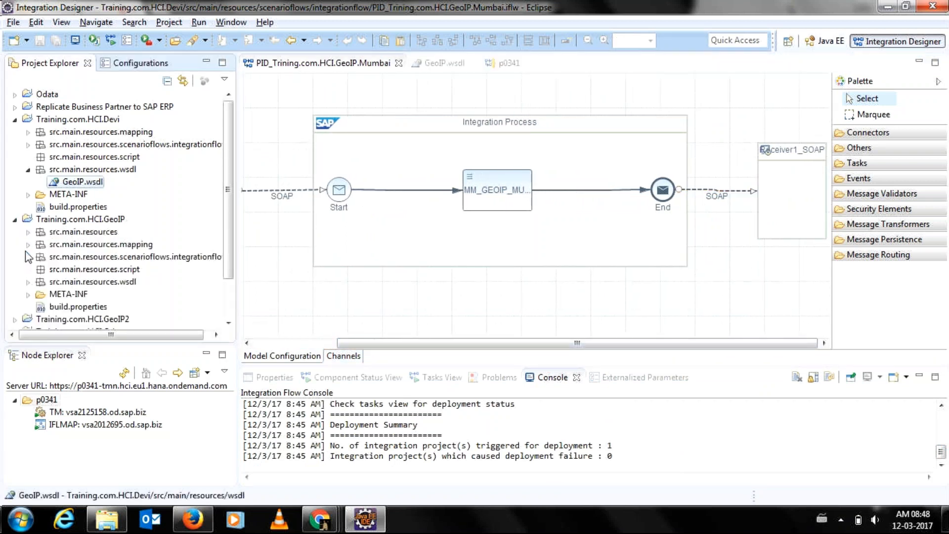
{"action": "left_click", "coordinate": [14, 219]}
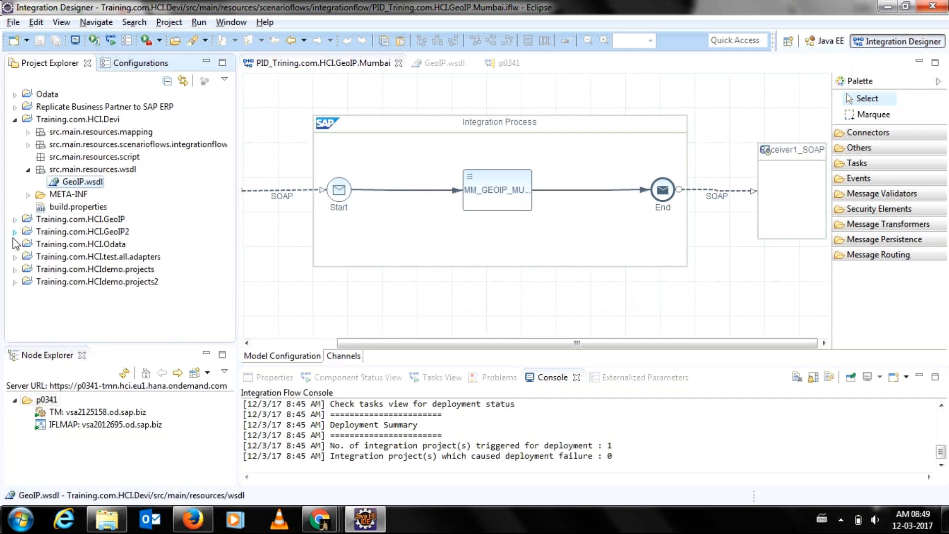
{"action": "left_click", "coordinate": [14, 232]}
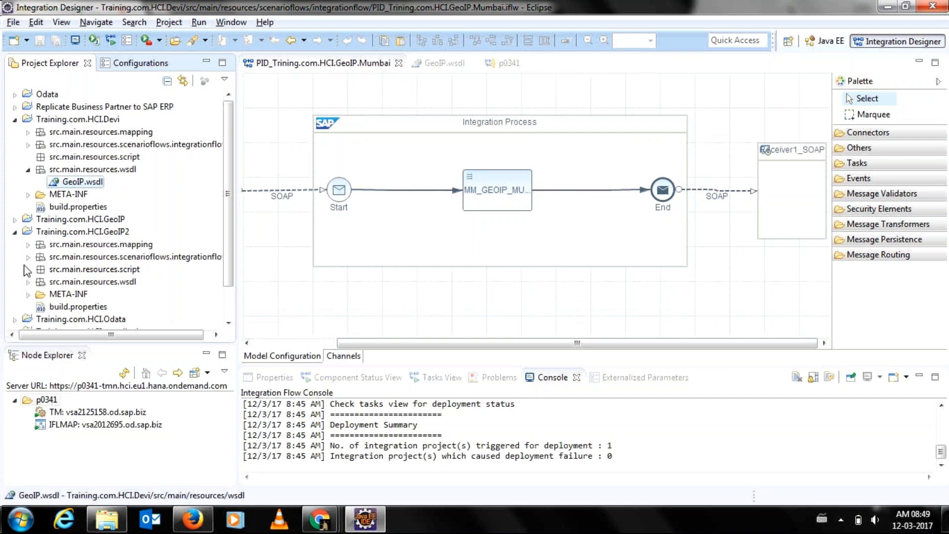
{"action": "left_click", "coordinate": [28, 257]}
{"action": "double_click", "coordinate": [57, 270]}
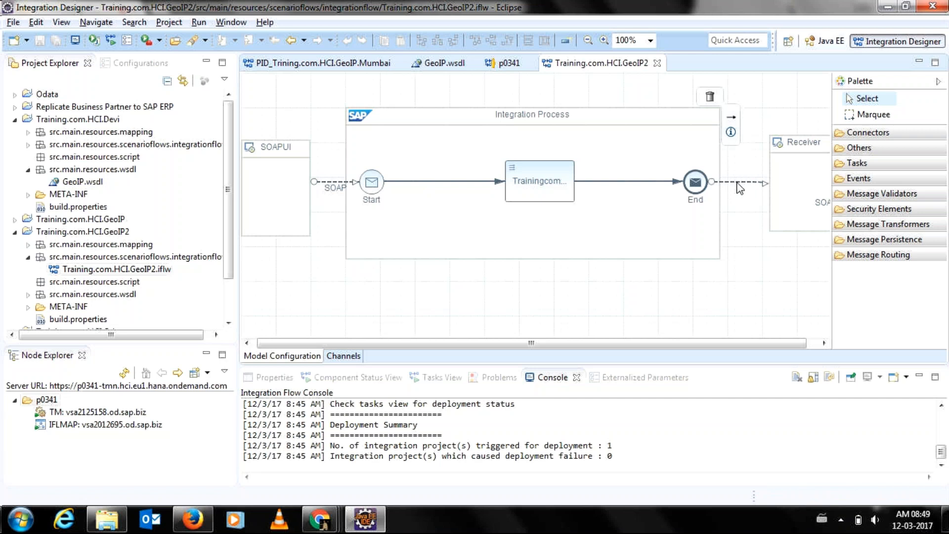
Show the GeoIP2 receiver's connection details: geoipservice.asmx address, p1:GetGeoIP, Authentication None.
{"action": "double_click", "coordinate": [737, 183]}
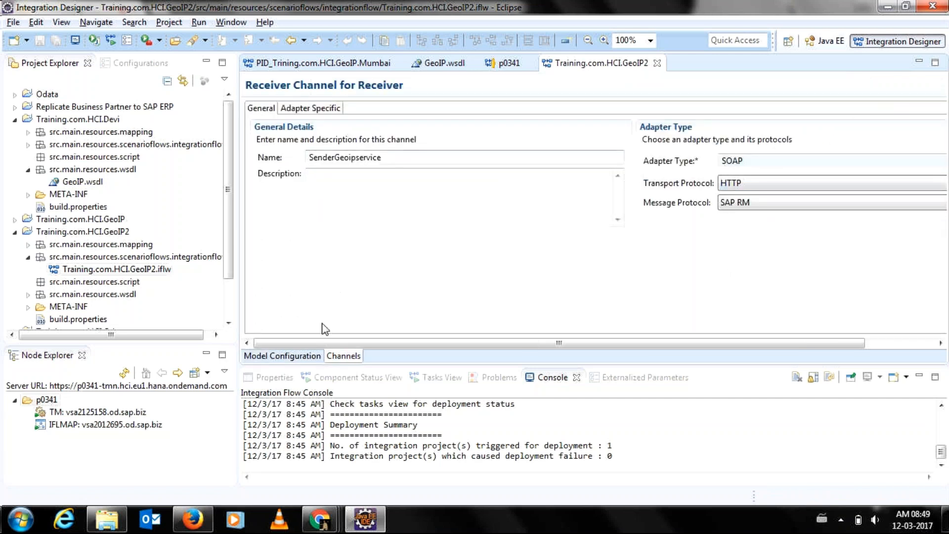
{"action": "left_click", "coordinate": [290, 107]}
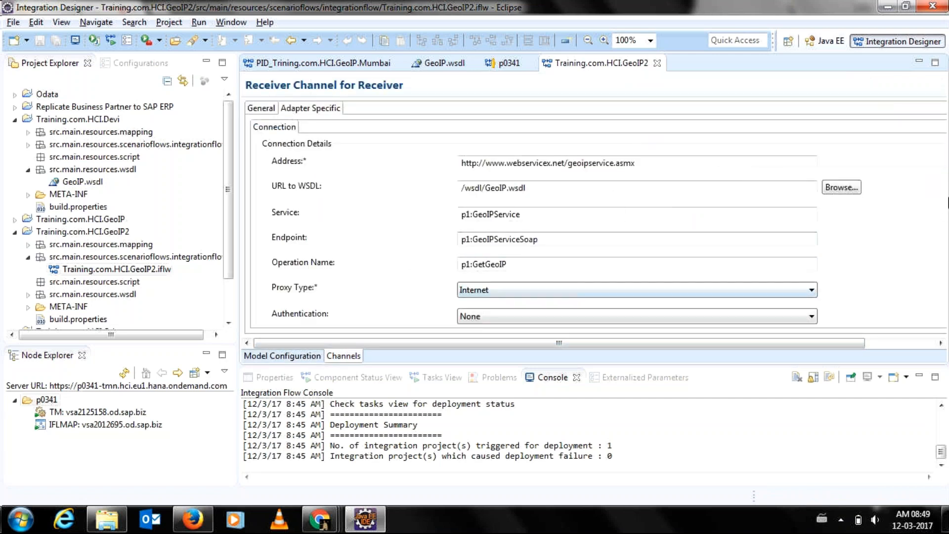
{"action": "left_click", "coordinate": [735, 370]}
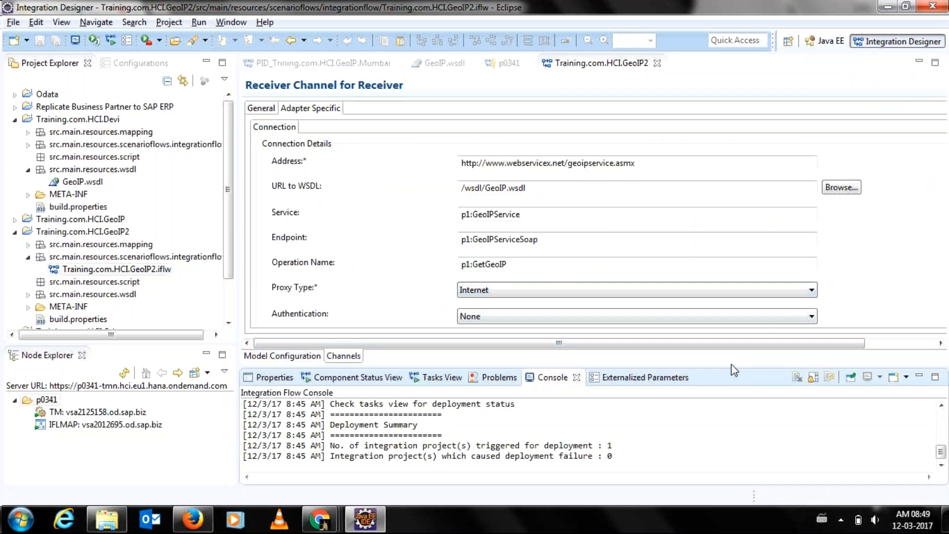
{"action": "left_click_drag", "start_coordinate": [729, 366], "coordinate": [729, 410]}
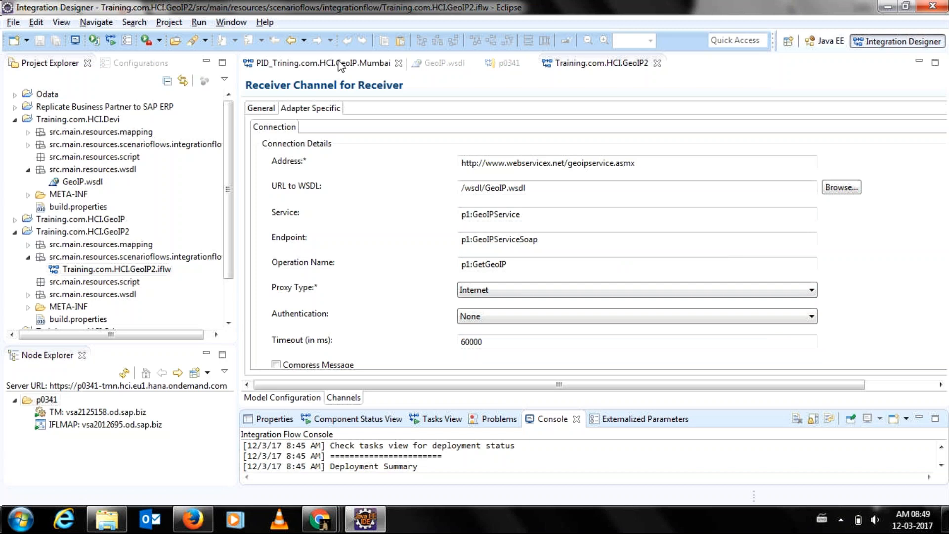
Open the Mumbai flow's receiver SOAP channel details and compare them with the GeoIP2 flow.
{"action": "left_click", "coordinate": [310, 66]}
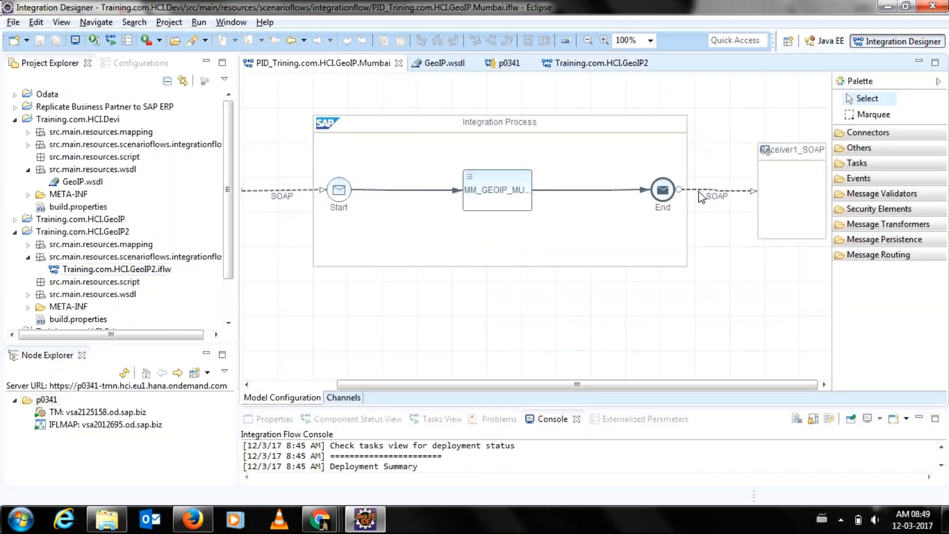
{"action": "double_click", "coordinate": [697, 191]}
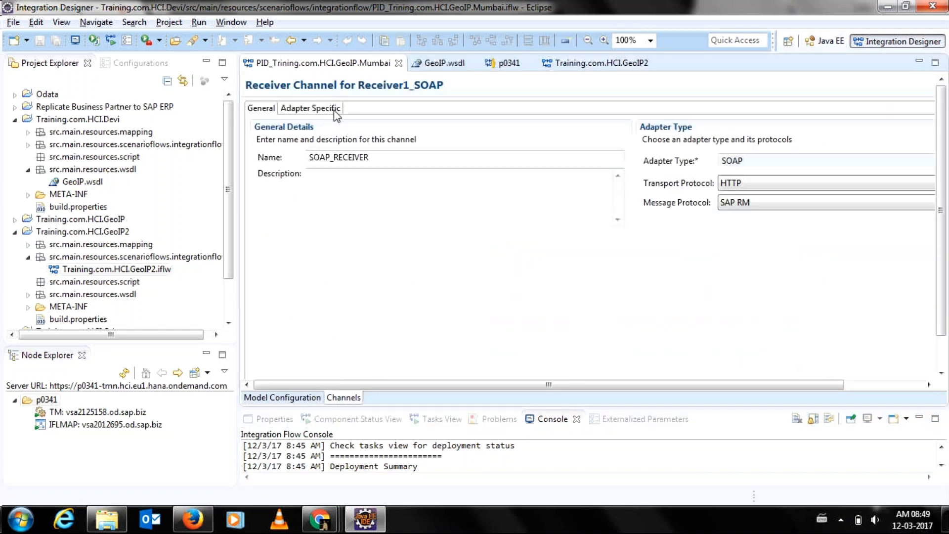
{"action": "left_click", "coordinate": [336, 113]}
{"action": "left_click", "coordinate": [586, 63]}
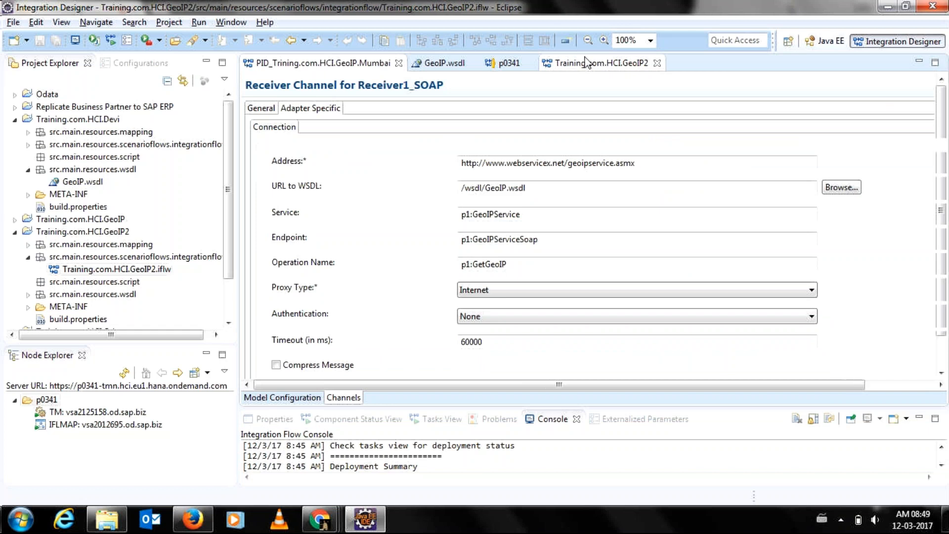
{"action": "left_click", "coordinate": [312, 66]}
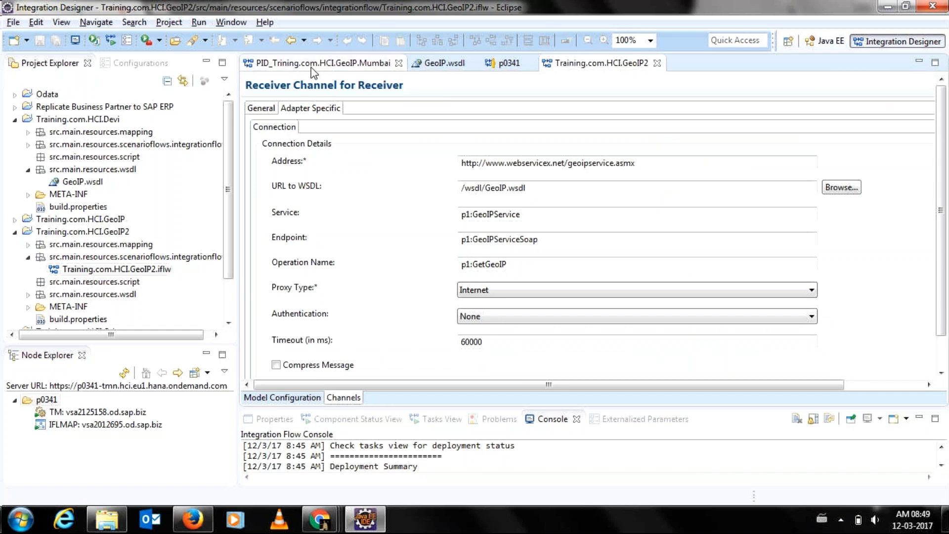
{"action": "left_click", "coordinate": [583, 67]}
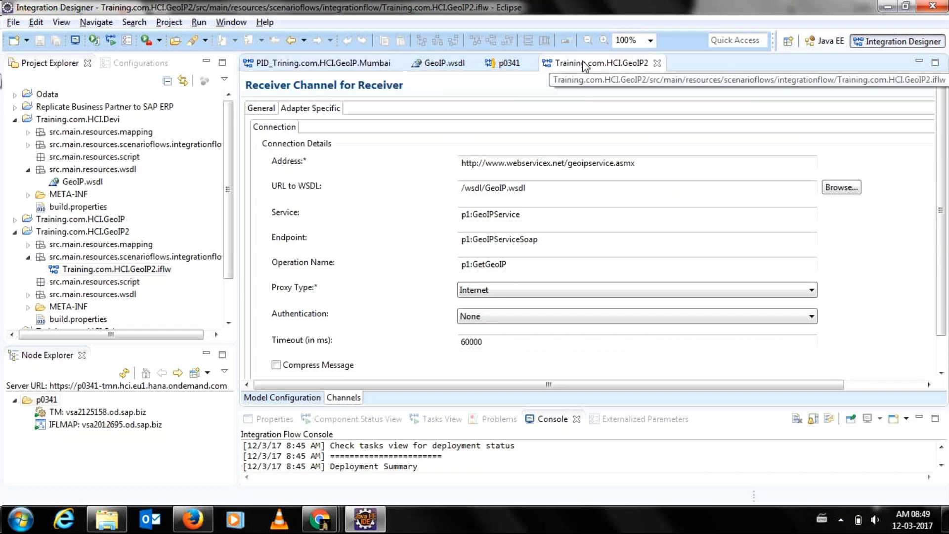
{"action": "left_click", "coordinate": [319, 67]}
Review the Mumbai Sender_SOAP channel's Adapter Specific settings, then return to the GeoIP2 receiver channel.
{"action": "left_click", "coordinate": [261, 399]}
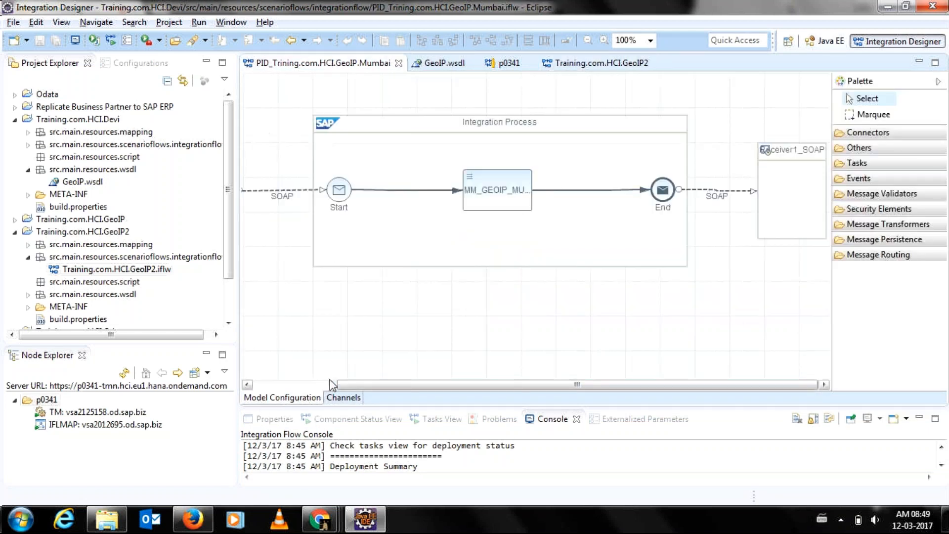
{"action": "left_click", "coordinate": [266, 389]}
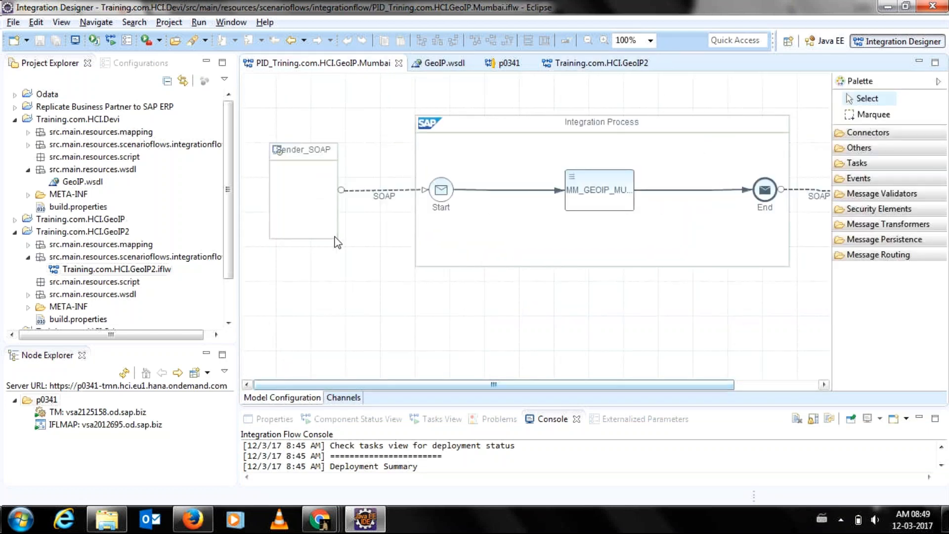
{"action": "double_click", "coordinate": [378, 191]}
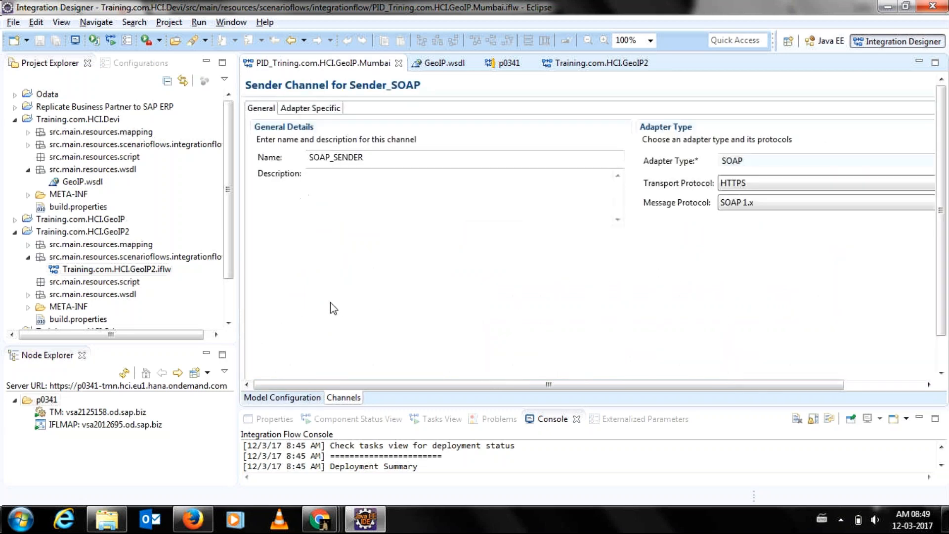
{"action": "left_click", "coordinate": [312, 108]}
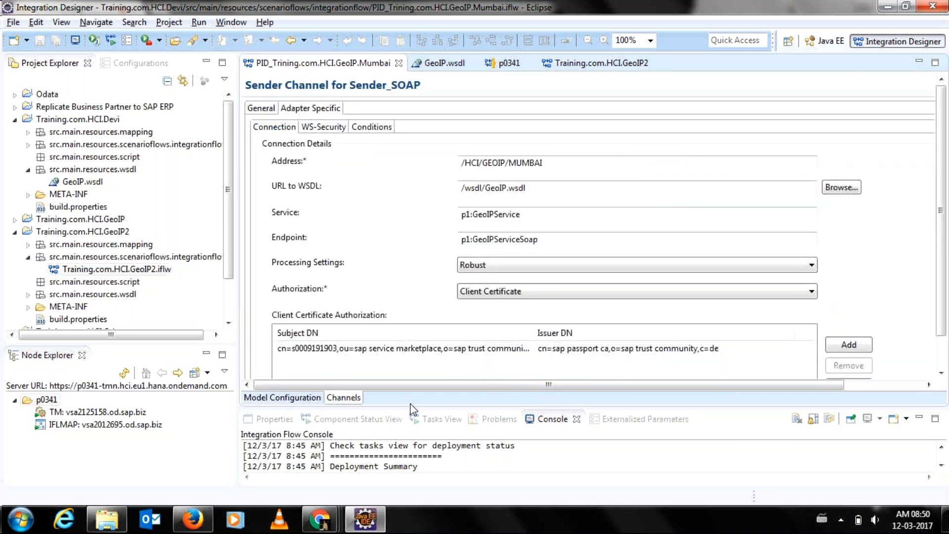
{"action": "left_click", "coordinate": [596, 63]}
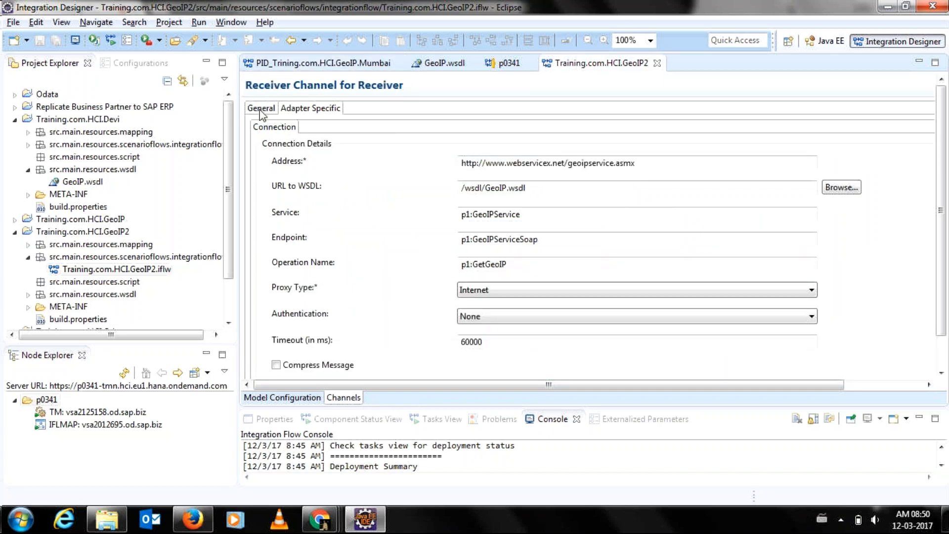
Show the GeoIP2 SOAPUI sender channel's connection settings (/HCI/GeoIP2, Client Certificate) beside Mumbai's.
{"action": "left_click", "coordinate": [278, 398]}
{"action": "double_click", "coordinate": [329, 186]}
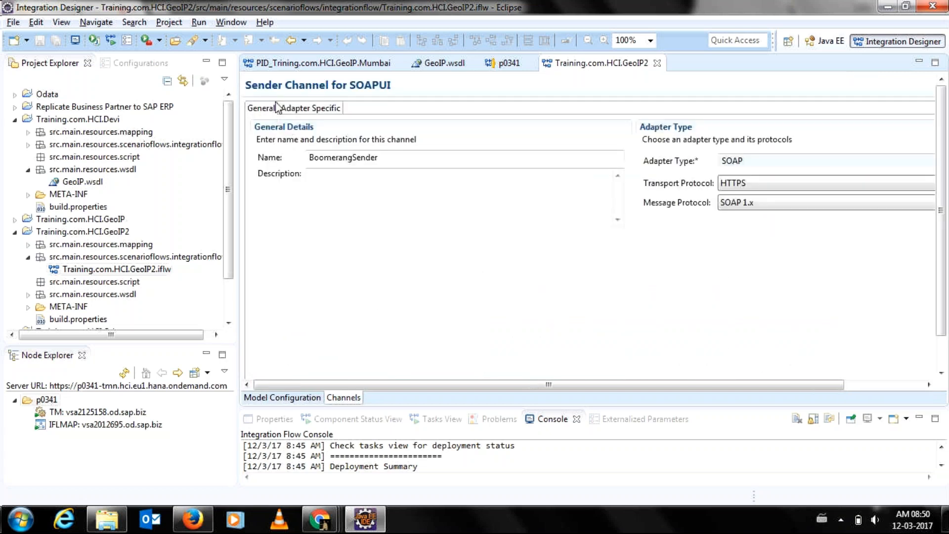
{"action": "left_click", "coordinate": [318, 108]}
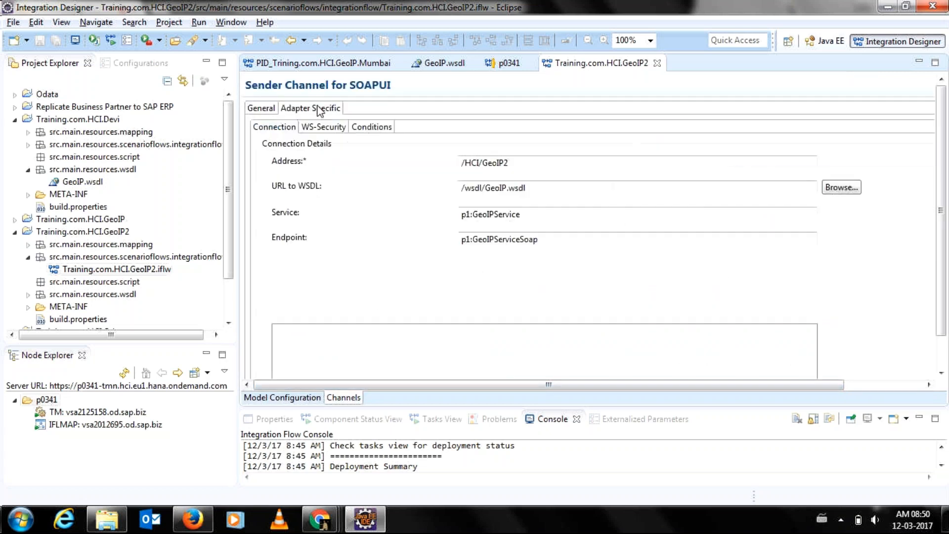
{"action": "left_click", "coordinate": [286, 69]}
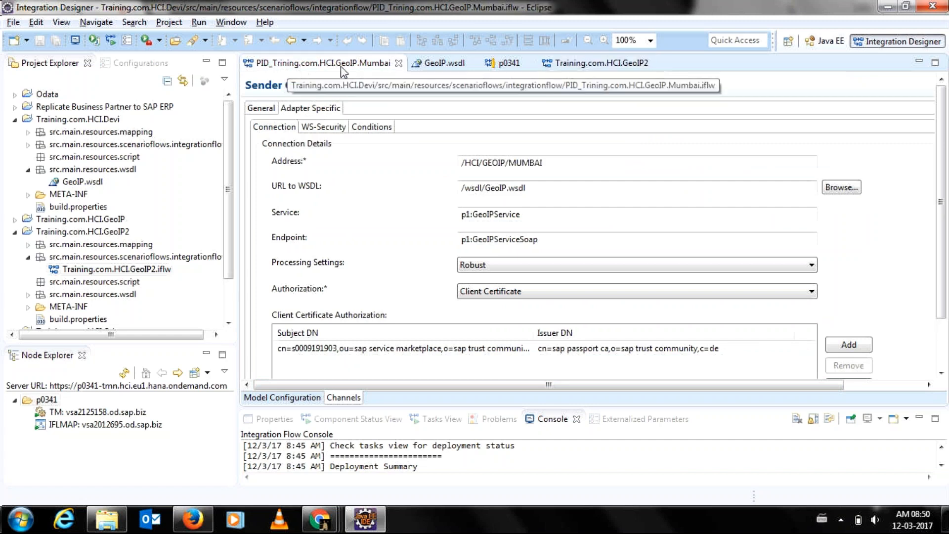
{"action": "left_click", "coordinate": [560, 67]}
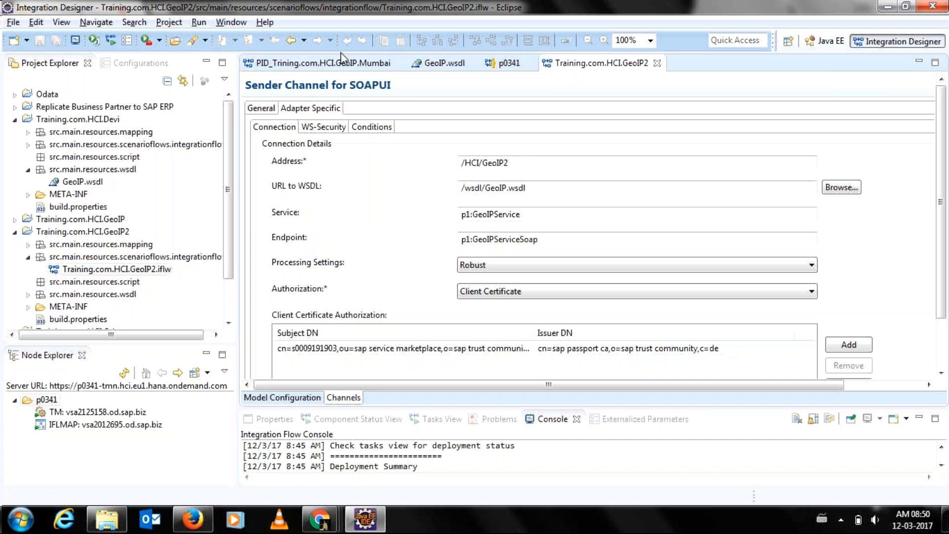
Scroll through both flows' sender settings to compare them, then open the GeoIP WSDL source.
{"action": "left_click", "coordinate": [341, 69]}
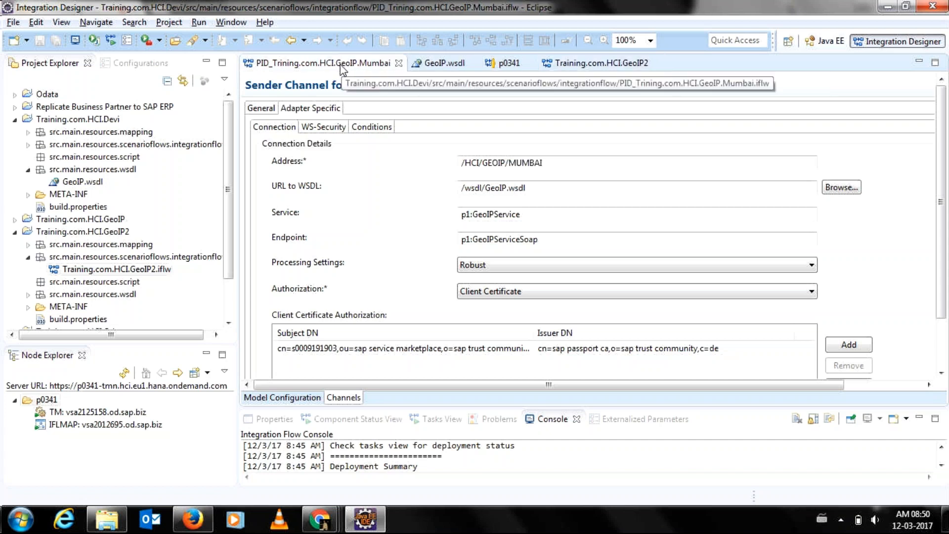
{"action": "left_click", "coordinate": [616, 61]}
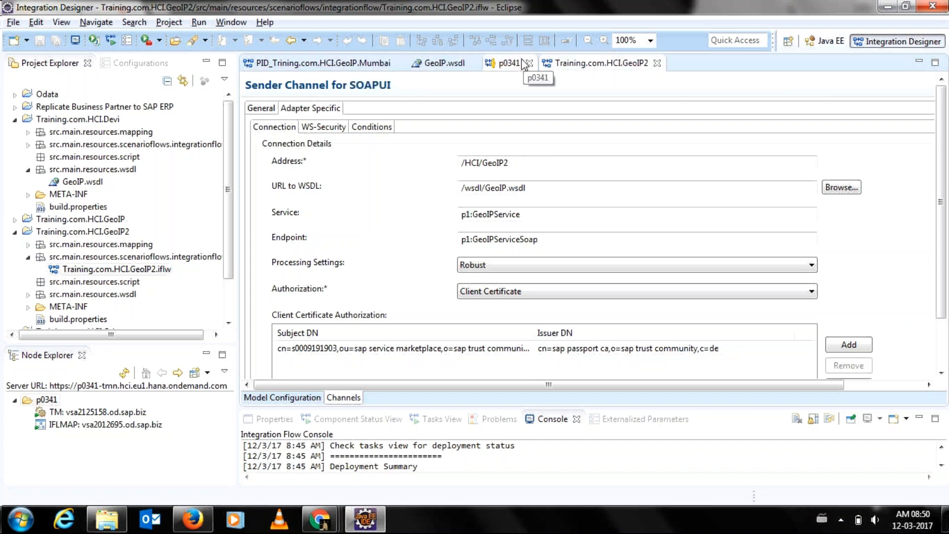
{"action": "left_click", "coordinate": [338, 61]}
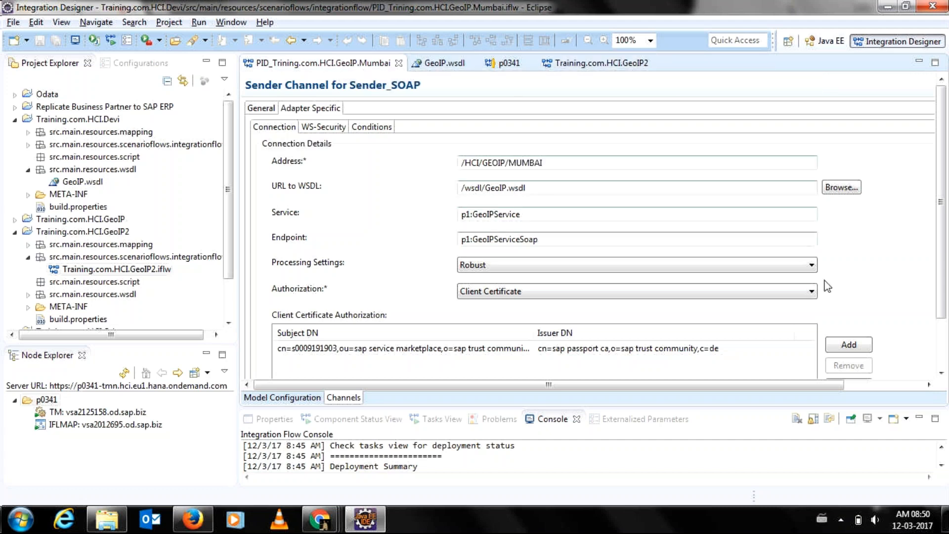
{"action": "scroll", "coordinate": [938, 307], "scroll_direction": "down", "scroll_amount": 3}
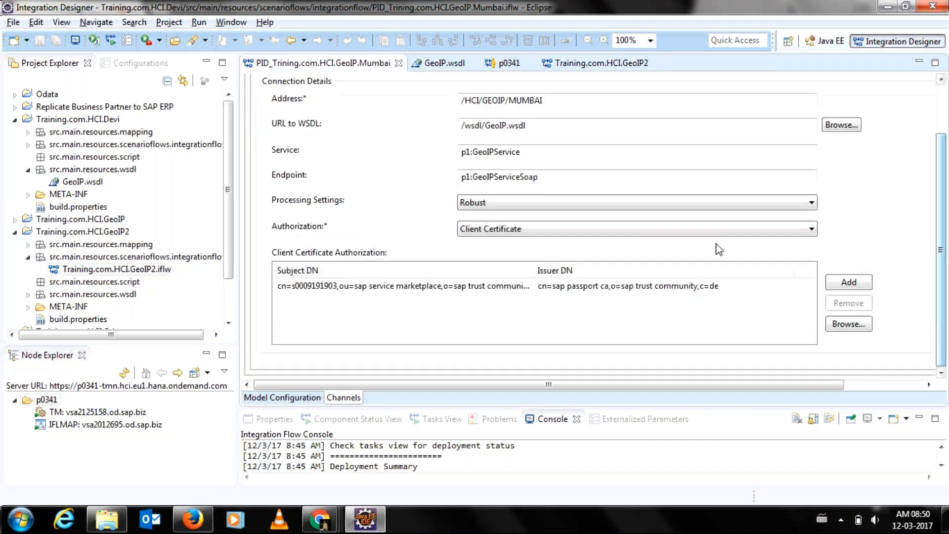
{"action": "left_click", "coordinate": [565, 60]}
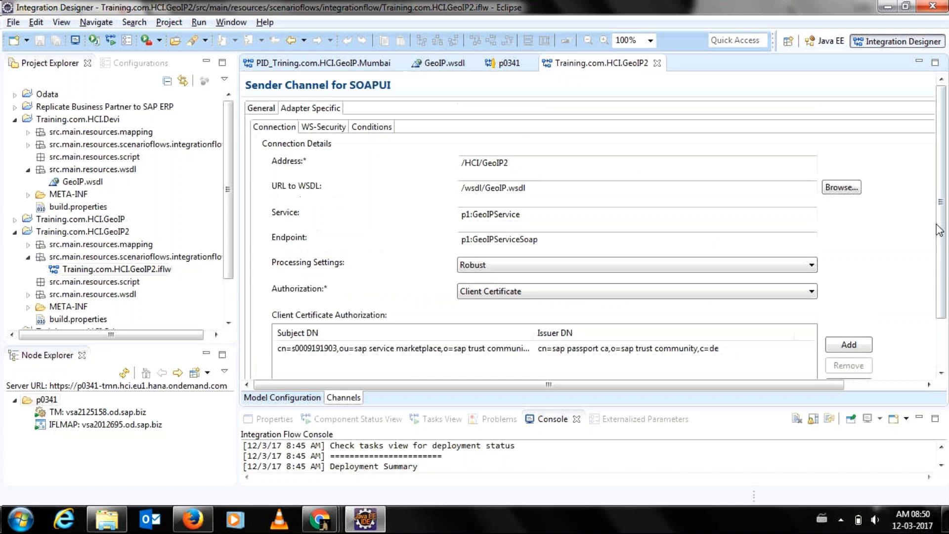
{"action": "scroll", "coordinate": [939, 267], "scroll_direction": "down", "scroll_amount": 3}
{"action": "scroll", "coordinate": [940, 278], "scroll_direction": "down", "scroll_amount": 1}
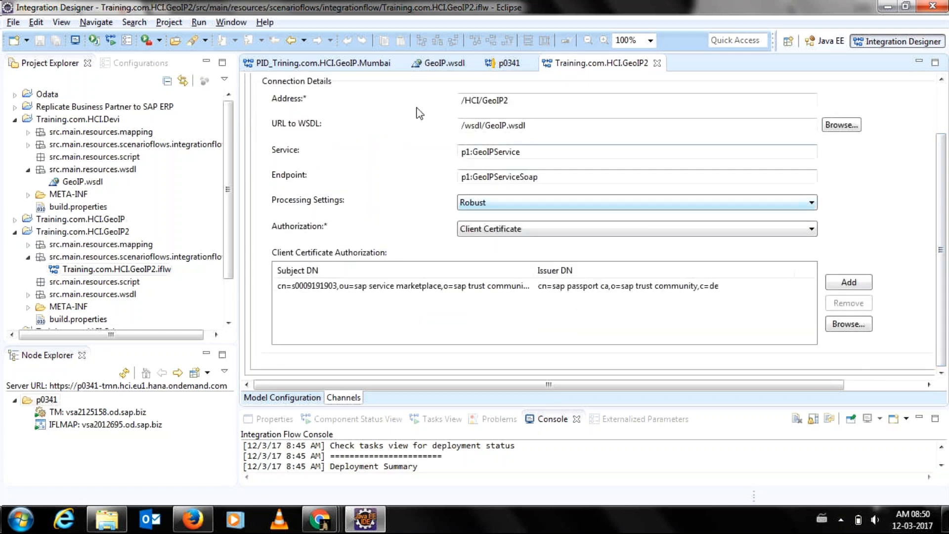
{"action": "left_click", "coordinate": [352, 63]}
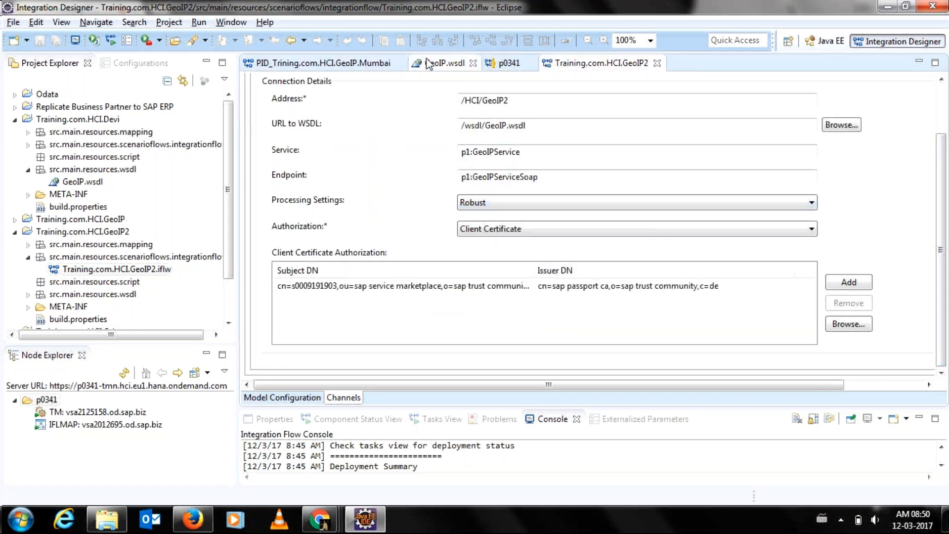
{"action": "left_click", "coordinate": [441, 62]}
Refresh tenant p0341's Deployed Artifacts, sort newest first by Deployed On, then close the view.
{"action": "left_click", "coordinate": [504, 65]}
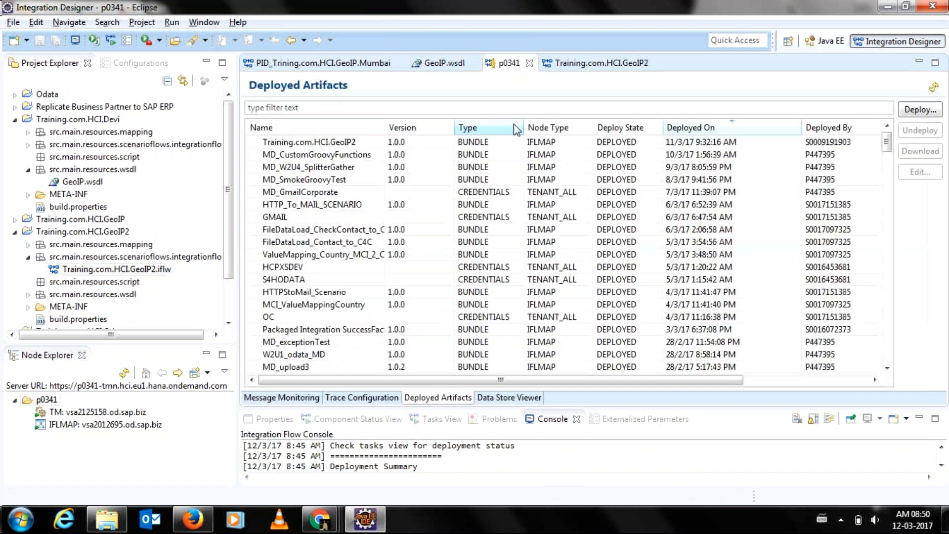
{"action": "left_click", "coordinate": [935, 88]}
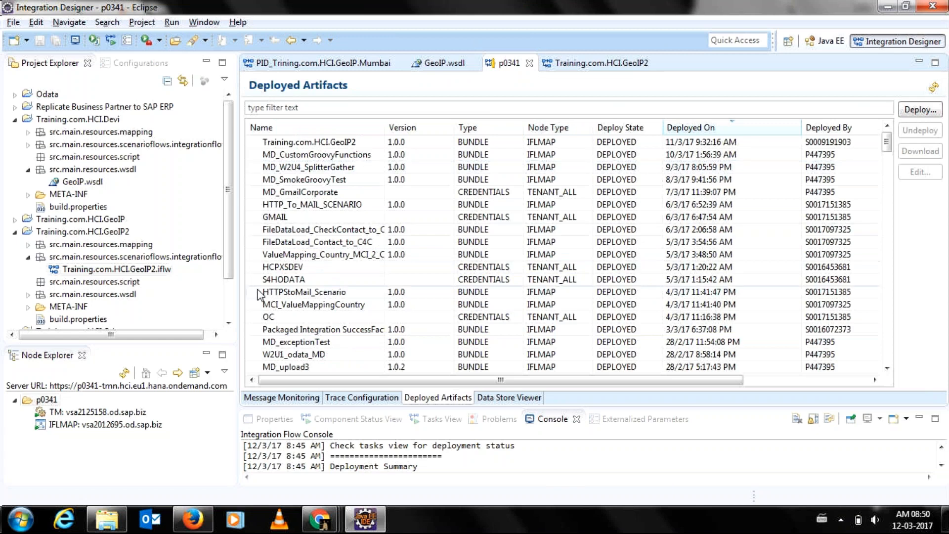
{"action": "left_click", "coordinate": [713, 128]}
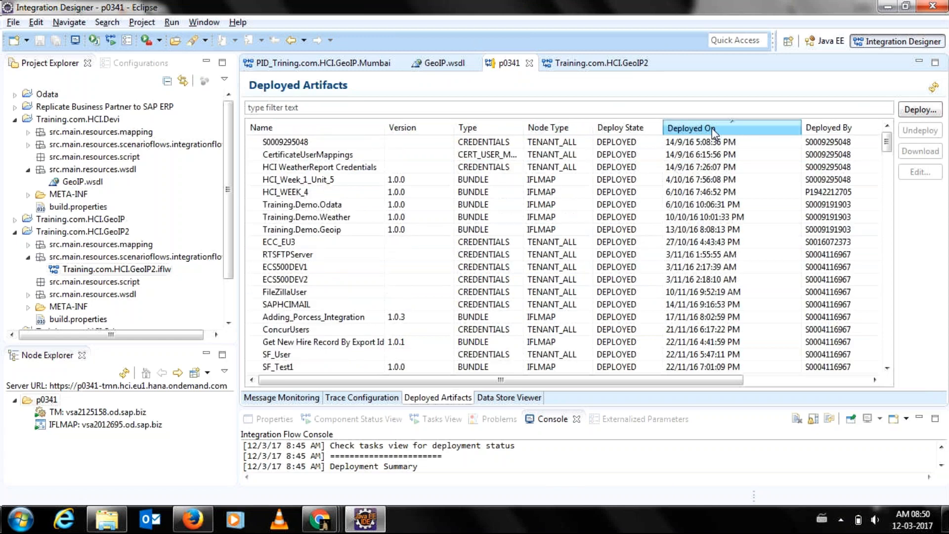
{"action": "left_click", "coordinate": [713, 128]}
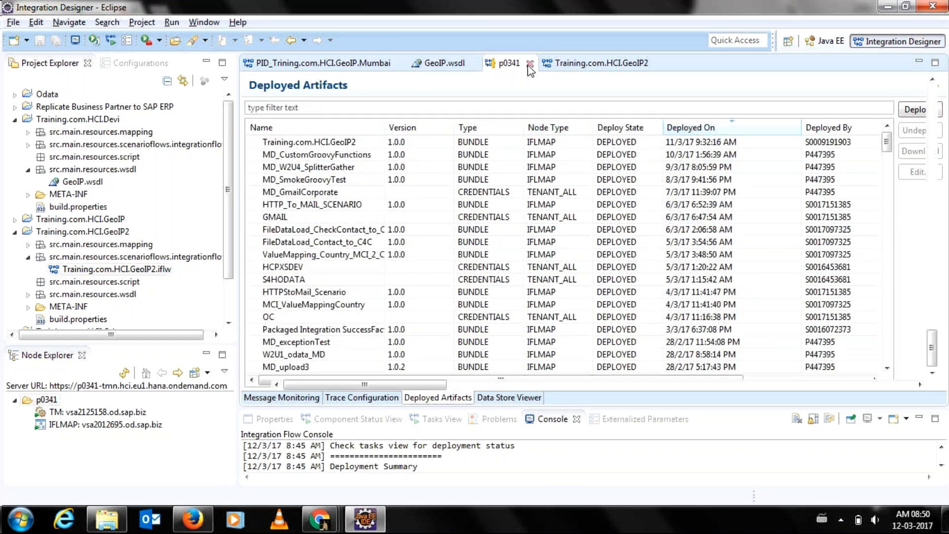
{"action": "left_click", "coordinate": [530, 65]}
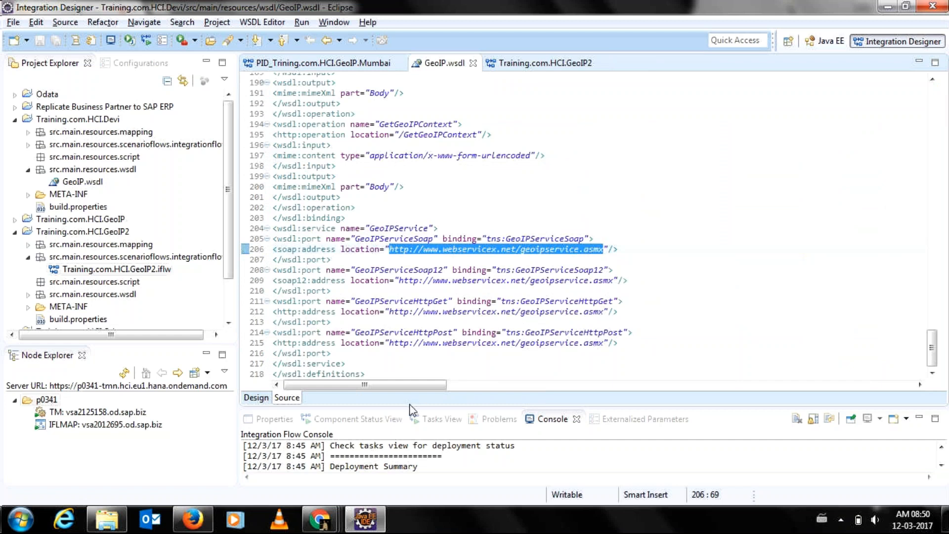
Enlarge the console and close the GeoIP.wsdl, GeoIP2 and Mumbai flow editors.
{"action": "left_click_drag", "start_coordinate": [411, 406], "coordinate": [410, 341]}
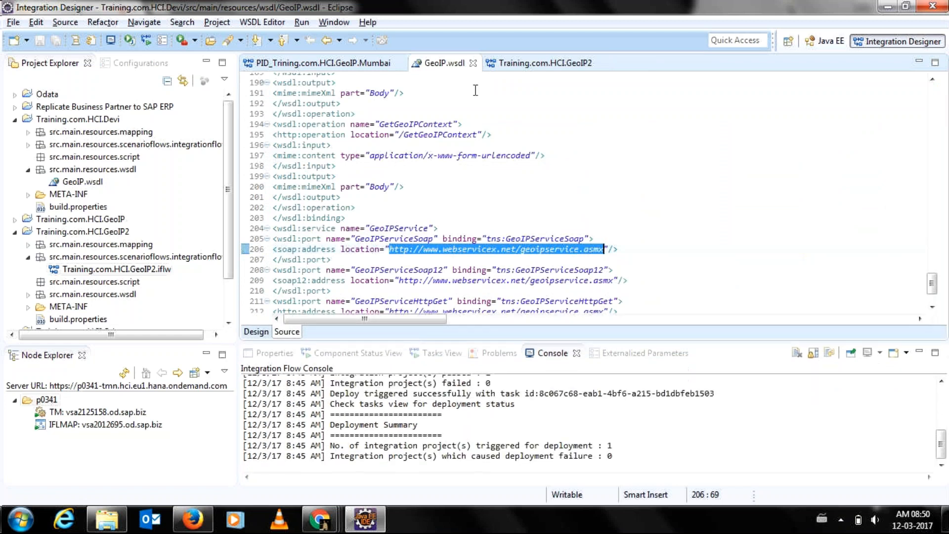
{"action": "left_click", "coordinate": [473, 63]}
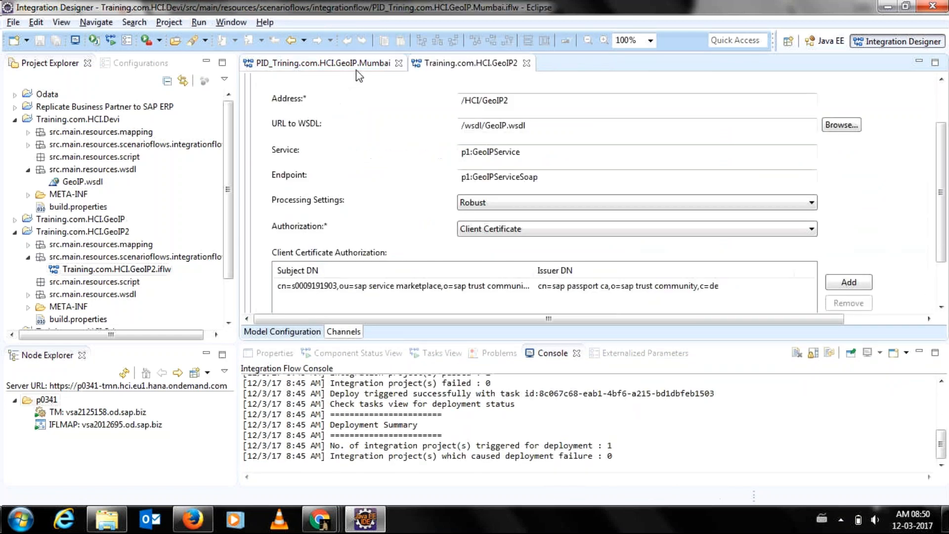
{"action": "left_click", "coordinate": [39, 402]}
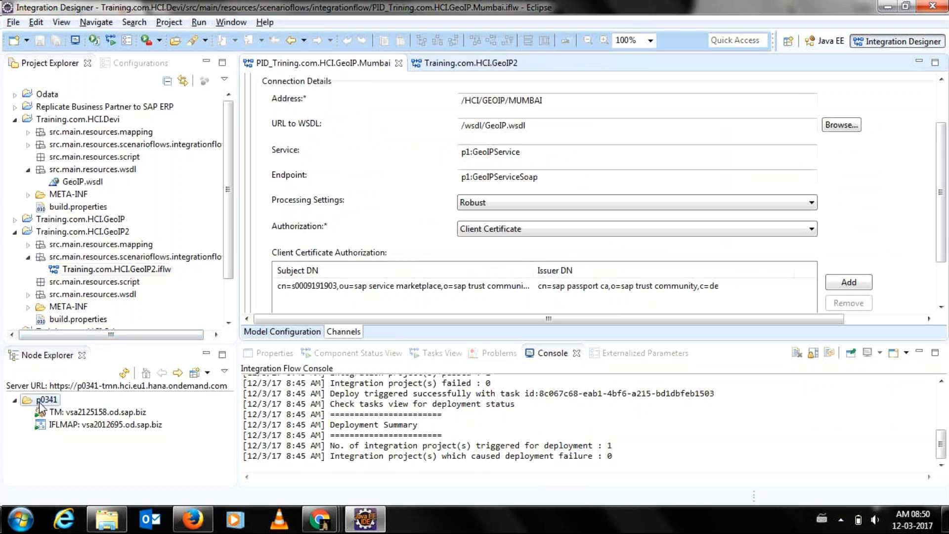
{"action": "left_click", "coordinate": [438, 65]}
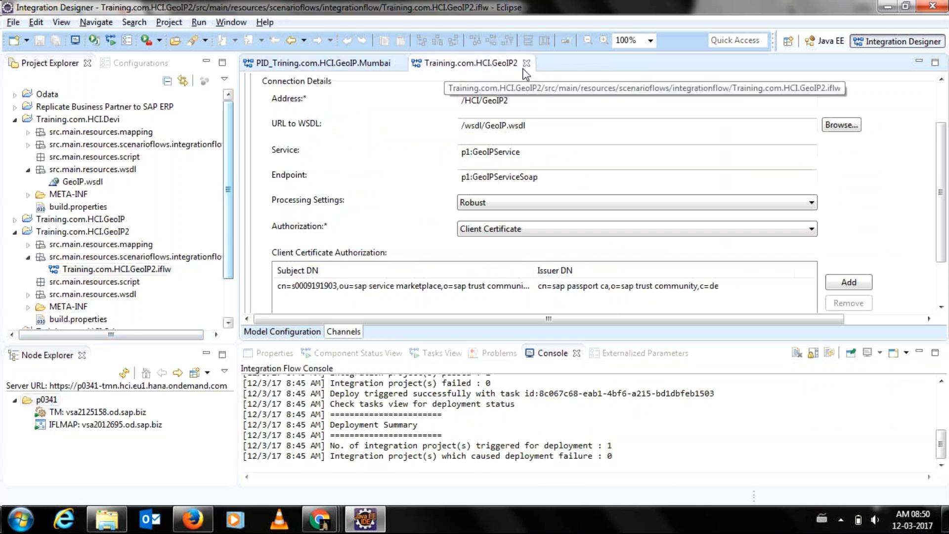
{"action": "left_click", "coordinate": [527, 63]}
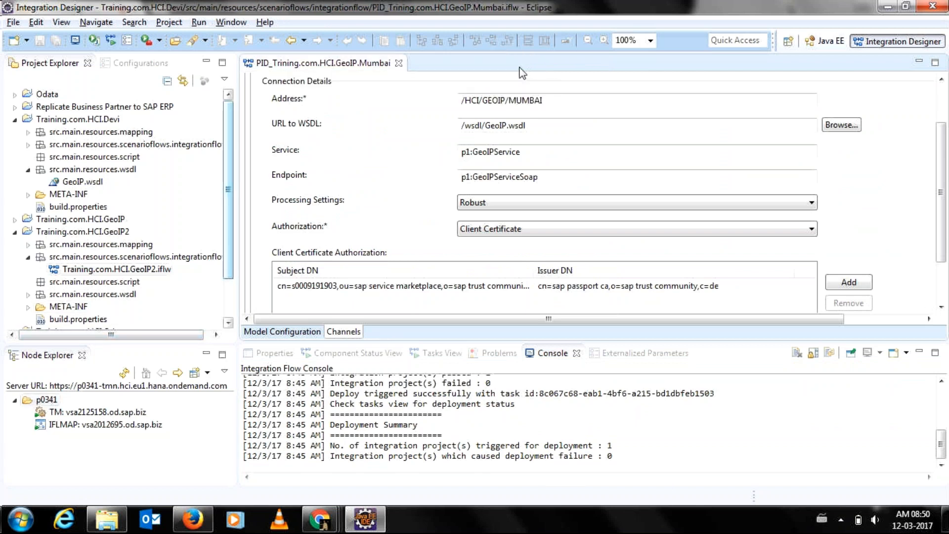
{"action": "left_click", "coordinate": [398, 64]}
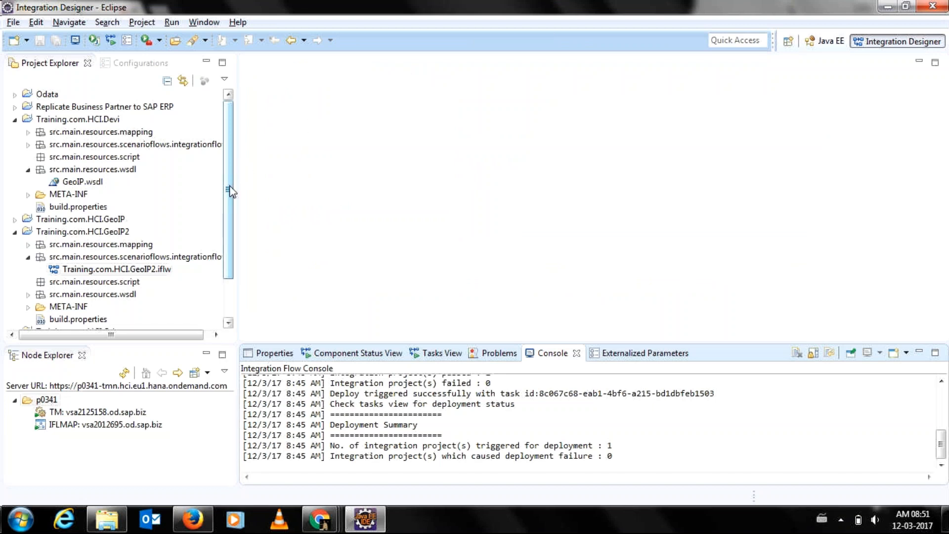
Open the Training.com.HCI.GeoIP2 flow, move its Receiver box, then close it discarding the changes.
{"action": "left_click_drag", "start_coordinate": [231, 191], "coordinate": [230, 228]}
{"action": "double_click", "coordinate": [133, 221]}
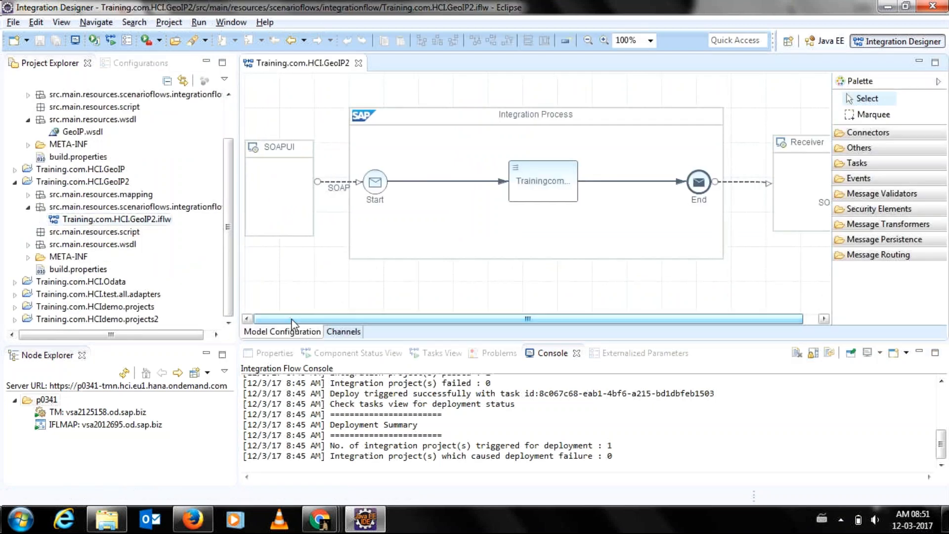
{"action": "left_click", "coordinate": [937, 81]}
{"action": "mouse_move", "coordinate": [831, 150]}
{"action": "left_click_drag", "start_coordinate": [791, 144], "coordinate": [830, 151]}
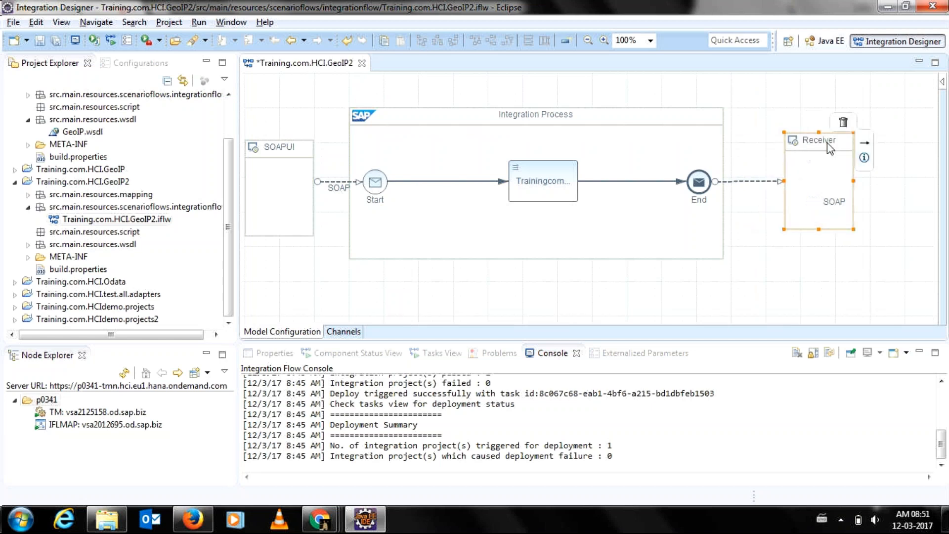
{"action": "left_click", "coordinate": [731, 96]}
{"action": "right_click", "coordinate": [731, 96]}
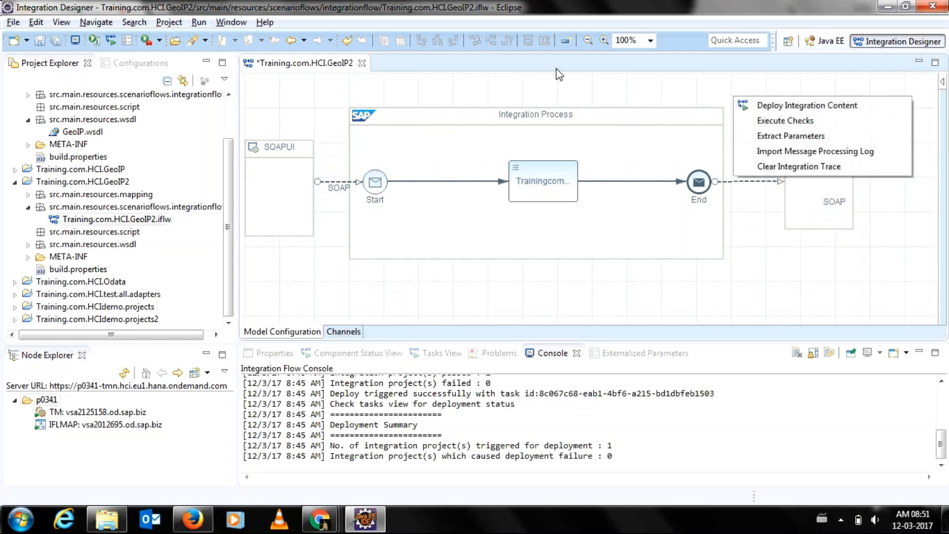
{"action": "left_click", "coordinate": [363, 65]}
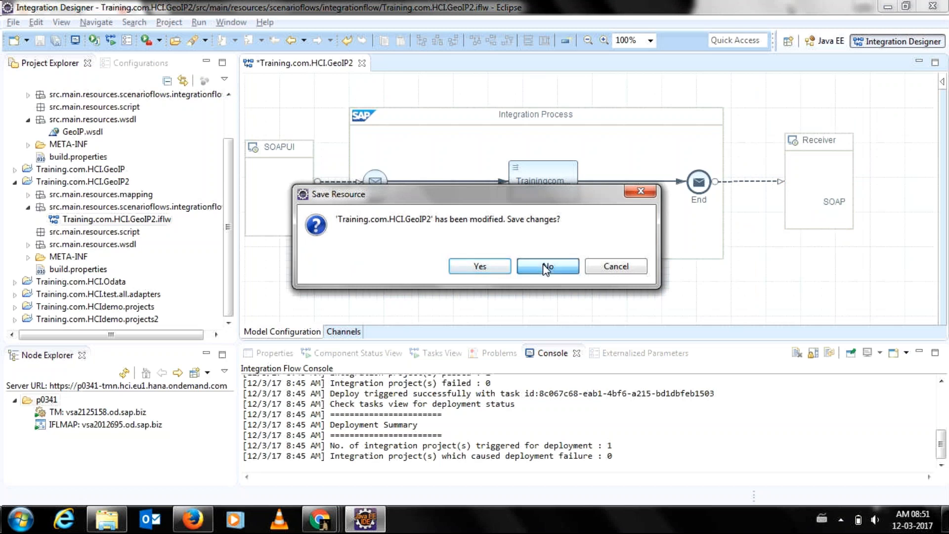
{"action": "left_click", "coordinate": [547, 267]}
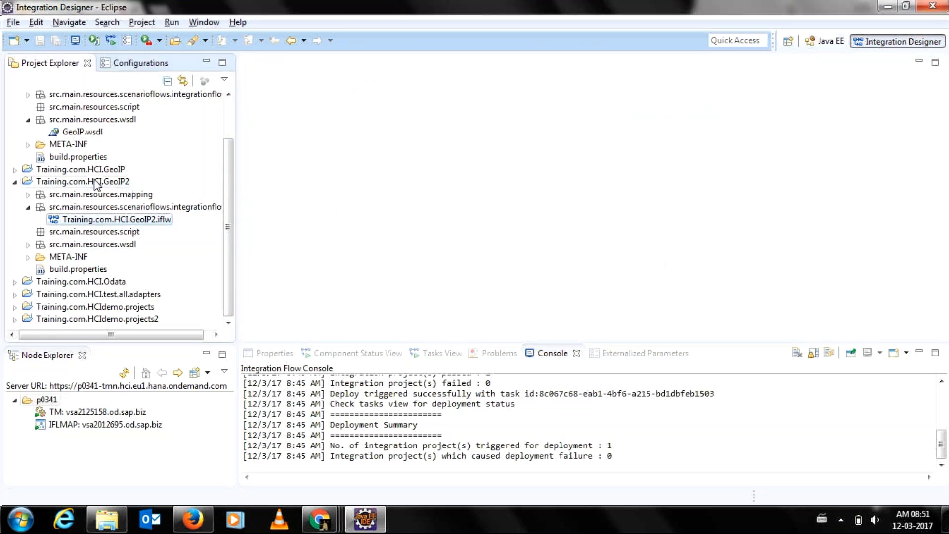
Open PID_Trining.com.HCI.GeoIP.Mumbai from Devi's scenarioflows and run Execute Checks on it.
{"action": "left_click_drag", "start_coordinate": [228, 180], "coordinate": [228, 121]}
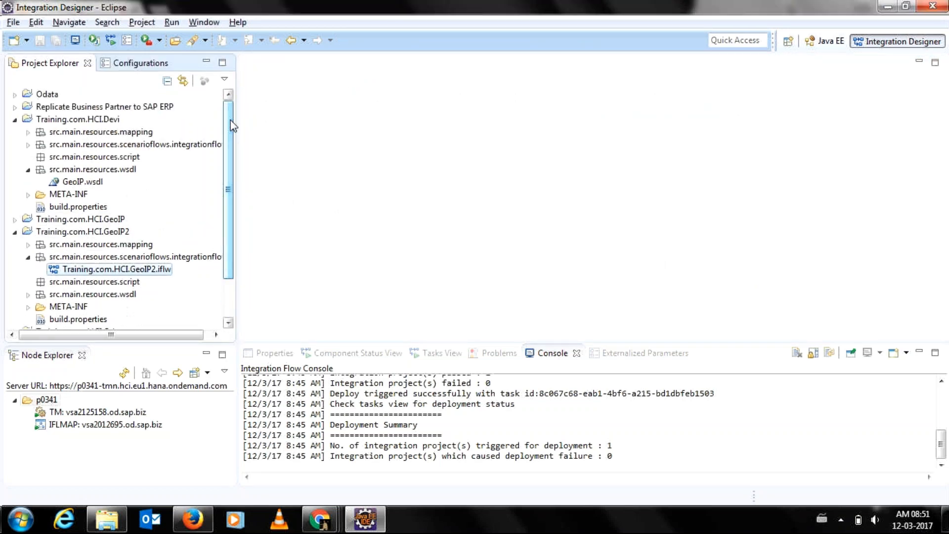
{"action": "left_click", "coordinate": [28, 144]}
{"action": "left_click", "coordinate": [96, 162]}
{"action": "double_click", "coordinate": [95, 157]}
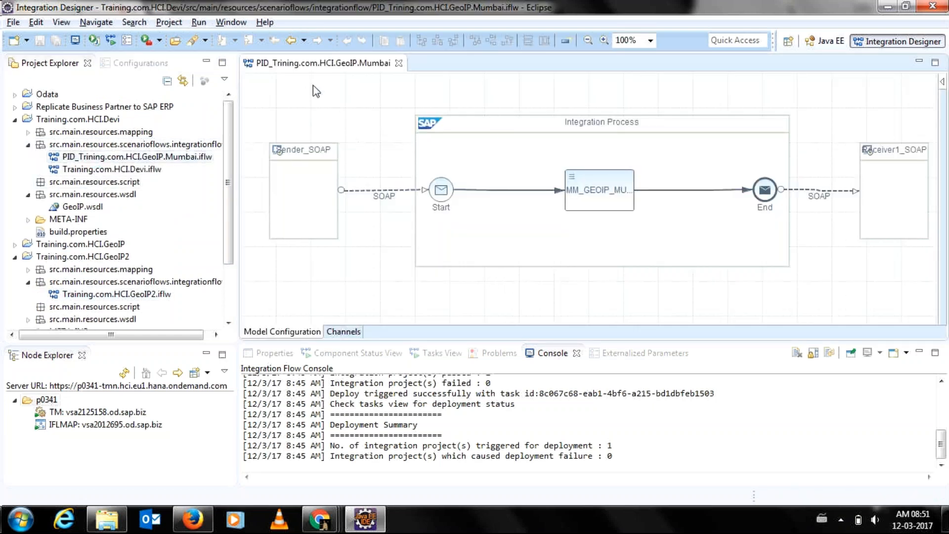
{"action": "right_click", "coordinate": [315, 87]}
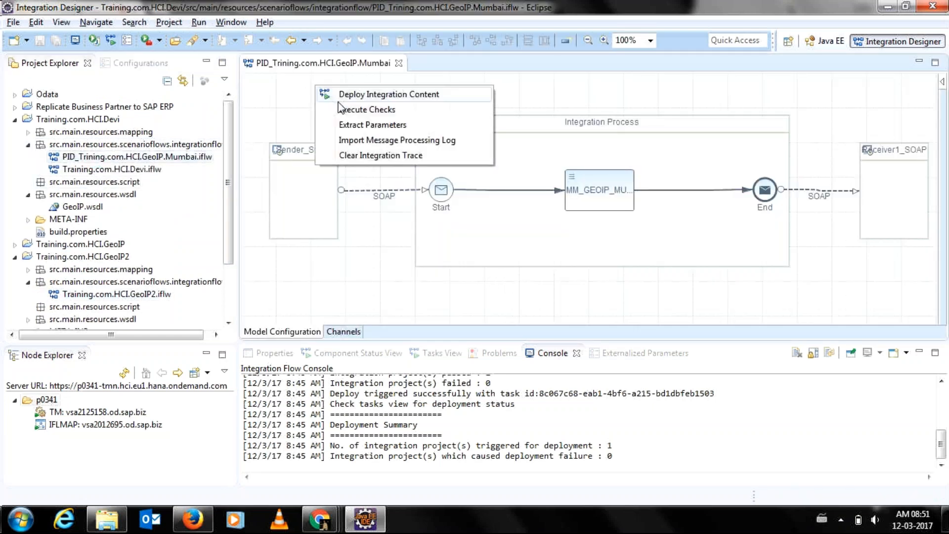
{"action": "left_click", "coordinate": [340, 109]}
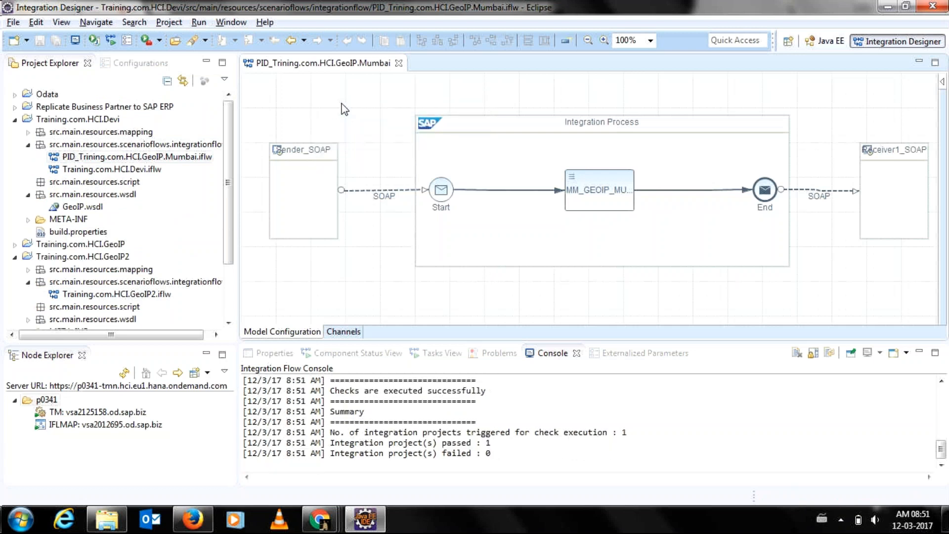
Deploy the Mumbai flow's integration content to the tenant and dismiss the confirmation.
{"action": "right_click", "coordinate": [344, 109]}
{"action": "left_click", "coordinate": [367, 113]}
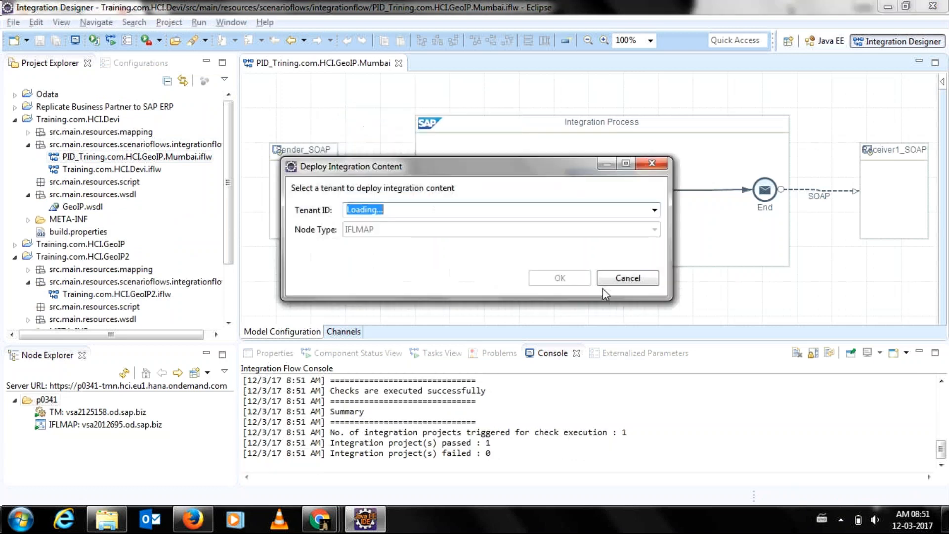
{"action": "left_click", "coordinate": [555, 277]}
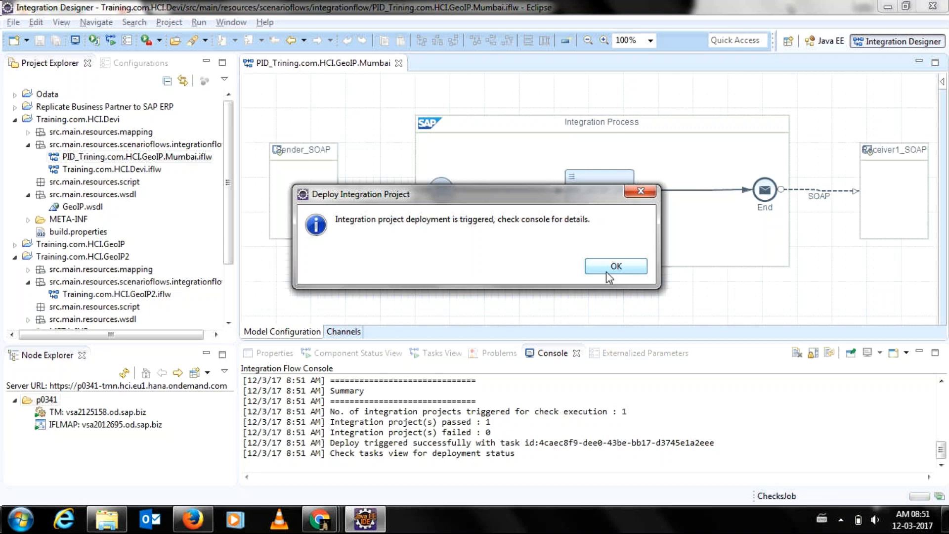
{"action": "left_click", "coordinate": [608, 272]}
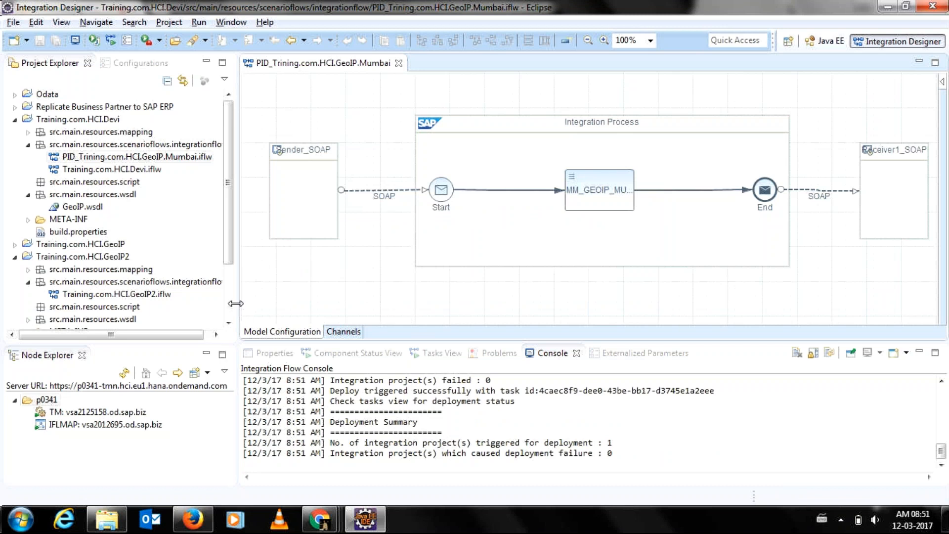
Move the Integration Process pool and Receiver1_SOAP box left, realigning Receiver1_SOAP with the flow.
{"action": "left_click_drag", "start_coordinate": [236, 304], "coordinate": [206, 297]}
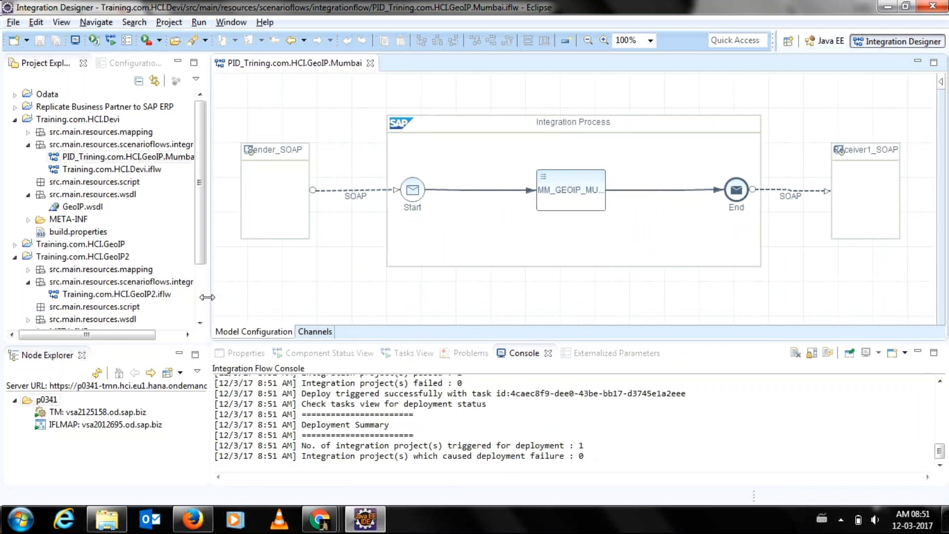
{"action": "left_click_drag", "start_coordinate": [470, 132], "coordinate": [431, 136]}
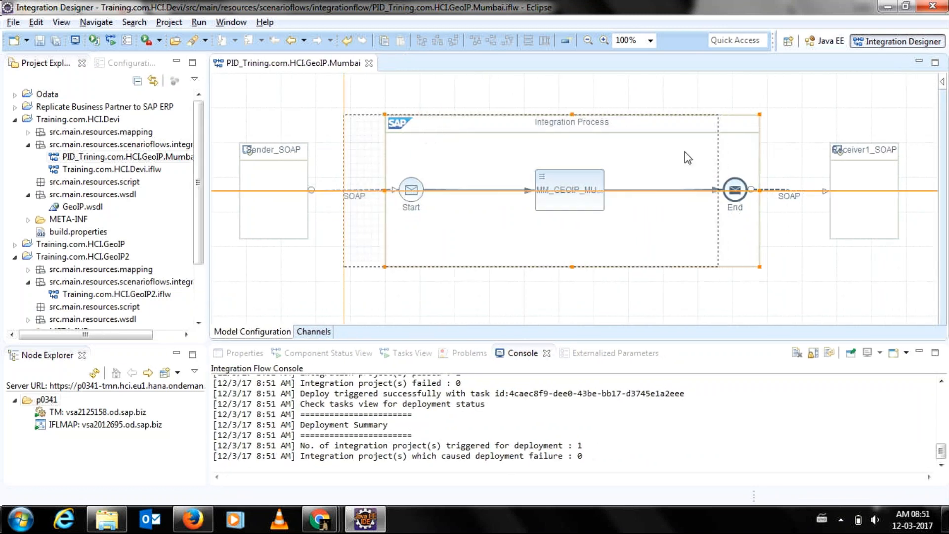
{"action": "left_click_drag", "start_coordinate": [851, 163], "coordinate": [781, 158]}
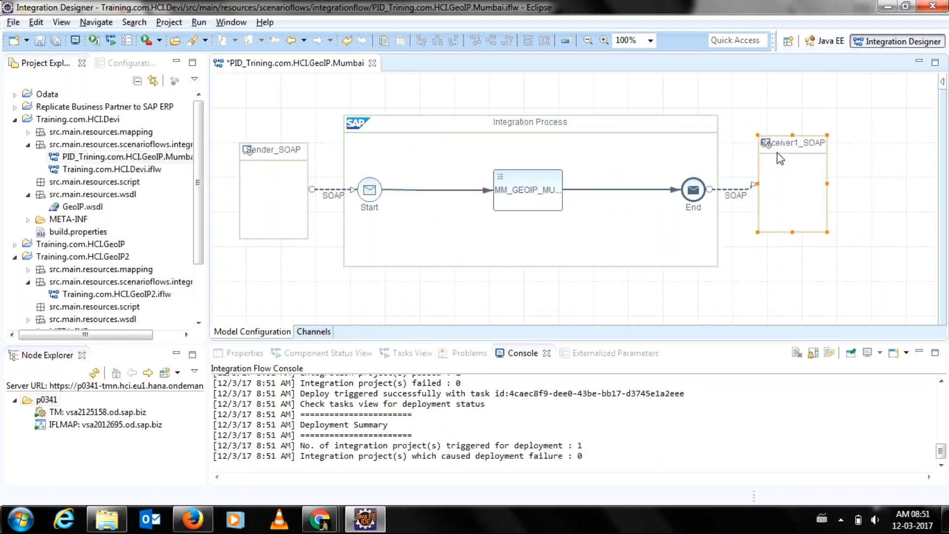
{"action": "left_click", "coordinate": [781, 144]}
{"action": "left_click", "coordinate": [782, 142]}
{"action": "left_click", "coordinate": [780, 167]}
{"action": "left_click_drag", "start_coordinate": [786, 156], "coordinate": [792, 162]}
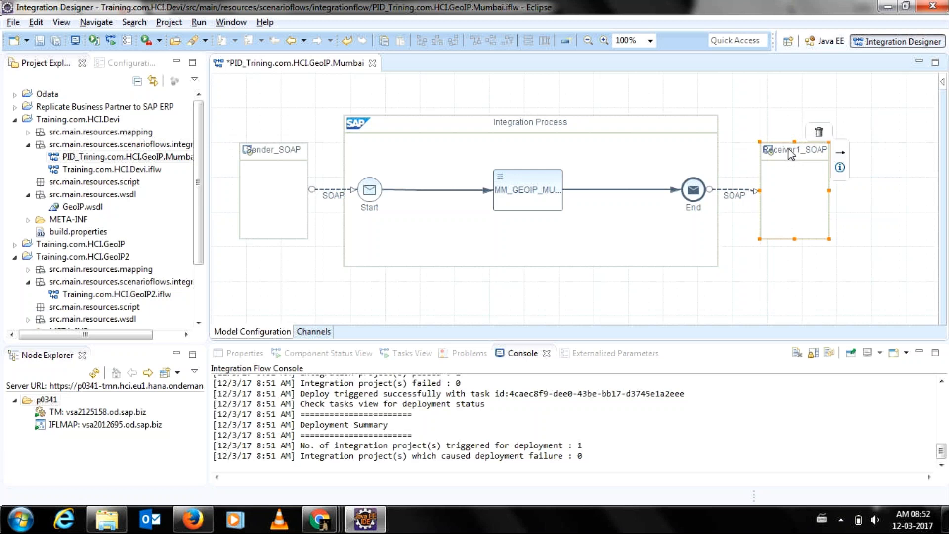
{"action": "left_click_drag", "start_coordinate": [791, 152], "coordinate": [787, 143]}
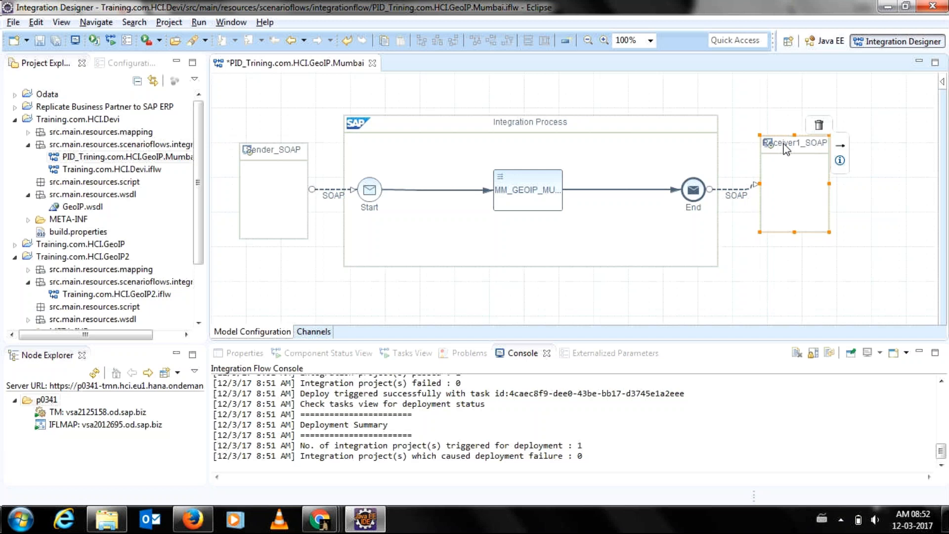
{"action": "left_click", "coordinate": [794, 140]}
{"action": "left_click", "coordinate": [794, 141]}
{"action": "left_click", "coordinate": [786, 159]}
{"action": "left_click", "coordinate": [788, 163]}
{"action": "left_click_drag", "start_coordinate": [787, 146], "coordinate": [788, 153]}
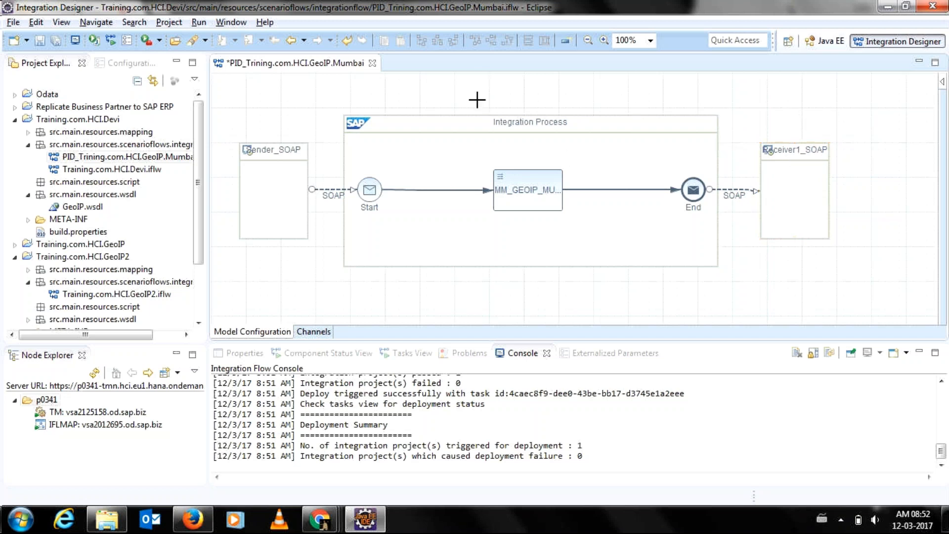
Try deploying the unsaved Mumbai flow and dismiss the deployment error.
{"action": "right_click", "coordinate": [477, 100]}
{"action": "left_click", "coordinate": [529, 110]}
{"action": "left_click", "coordinate": [573, 283]}
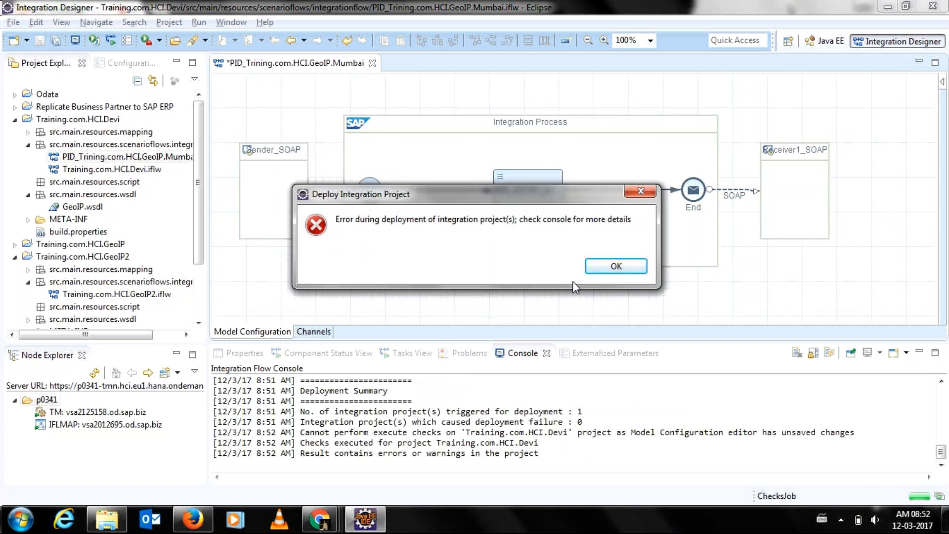
{"action": "left_click", "coordinate": [615, 266]}
Shift Sender_SOAP, the Integration Process pool and Receiver1_SOAP further left.
{"action": "left_click", "coordinate": [285, 148]}
{"action": "left_click_drag", "start_coordinate": [269, 150], "coordinate": [260, 150]}
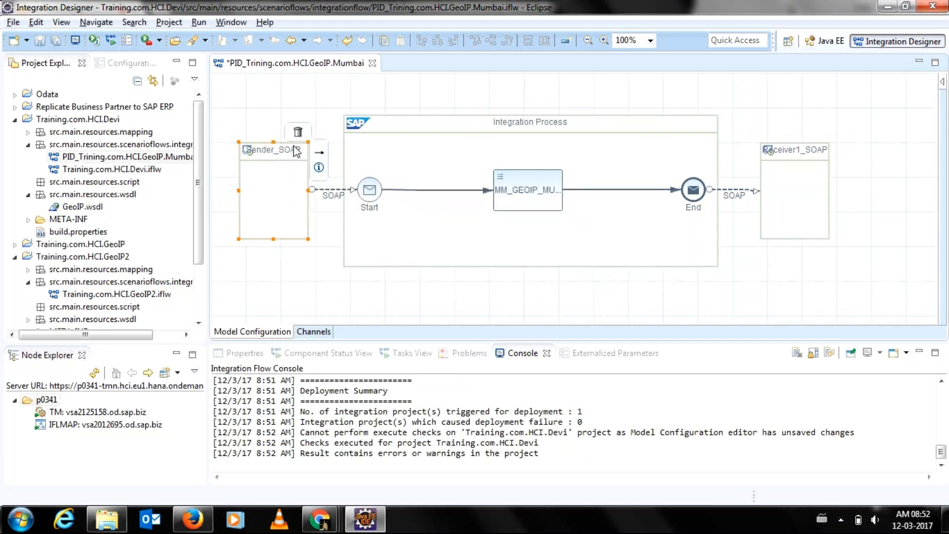
{"action": "left_click_drag", "start_coordinate": [424, 122], "coordinate": [403, 122]}
{"action": "mouse_move", "coordinate": [758, 155]}
{"action": "left_click_drag", "start_coordinate": [760, 157], "coordinate": [726, 156]}
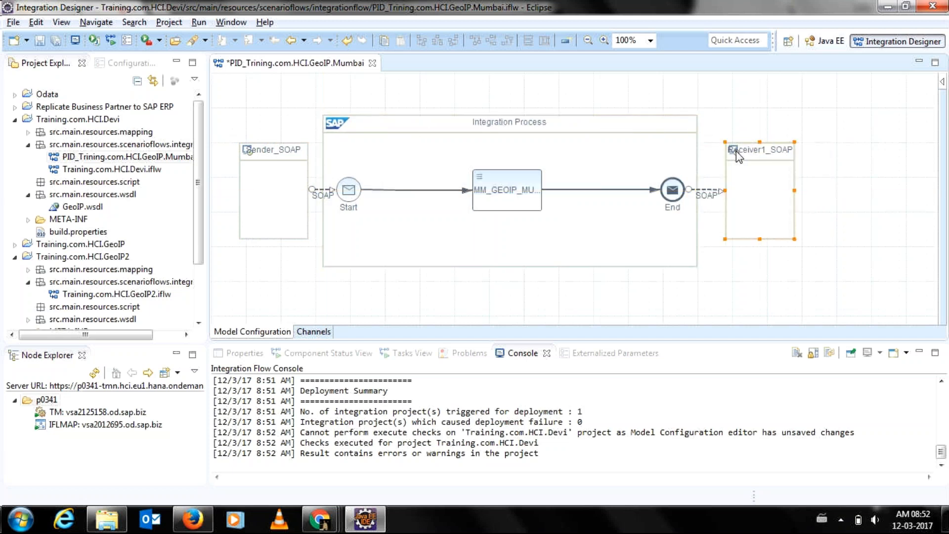
Retry deploying the Mumbai flow and dismiss the resulting error.
{"action": "right_click", "coordinate": [410, 94]}
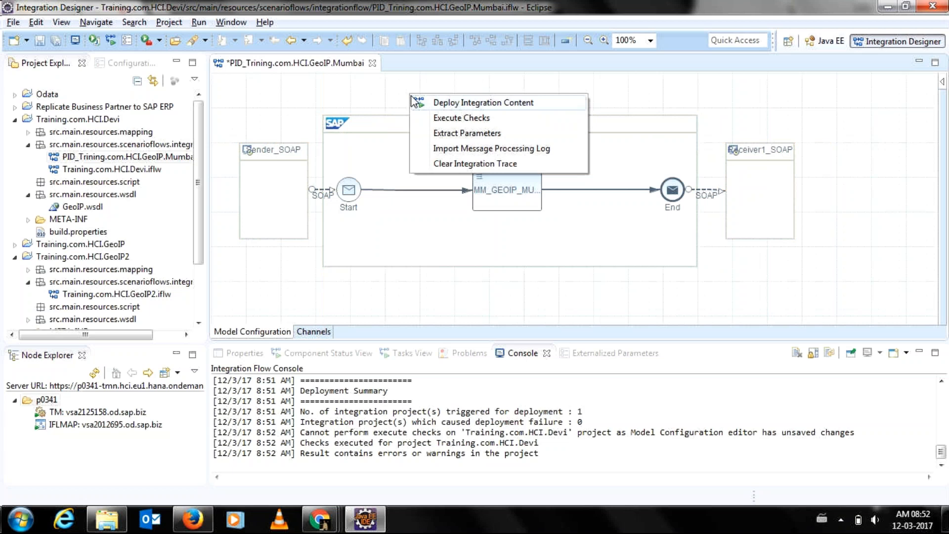
{"action": "left_click", "coordinate": [414, 102]}
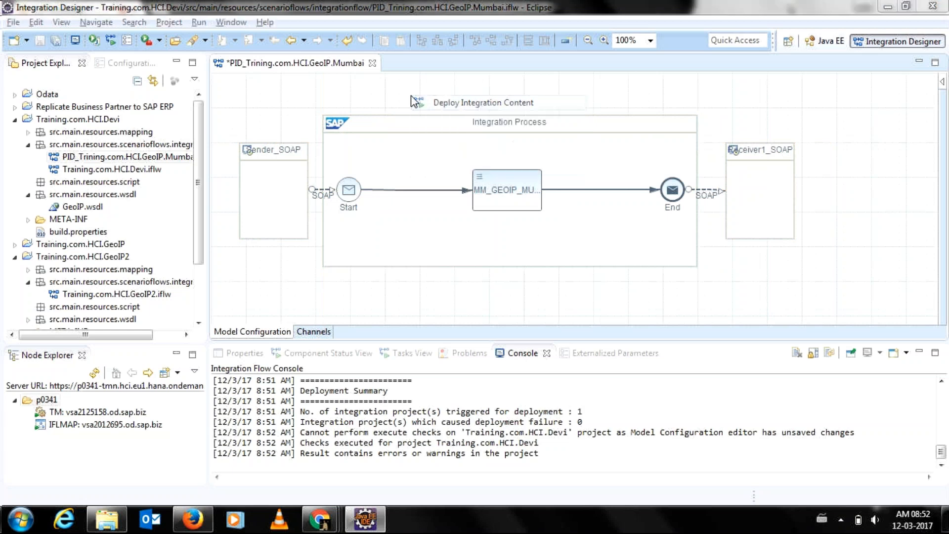
{"action": "left_click", "coordinate": [570, 278]}
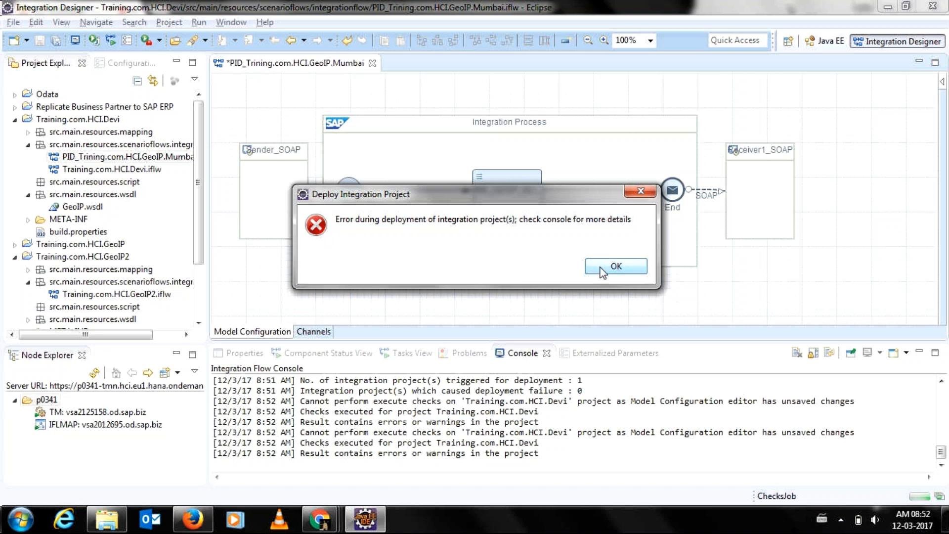
{"action": "left_click", "coordinate": [614, 269]}
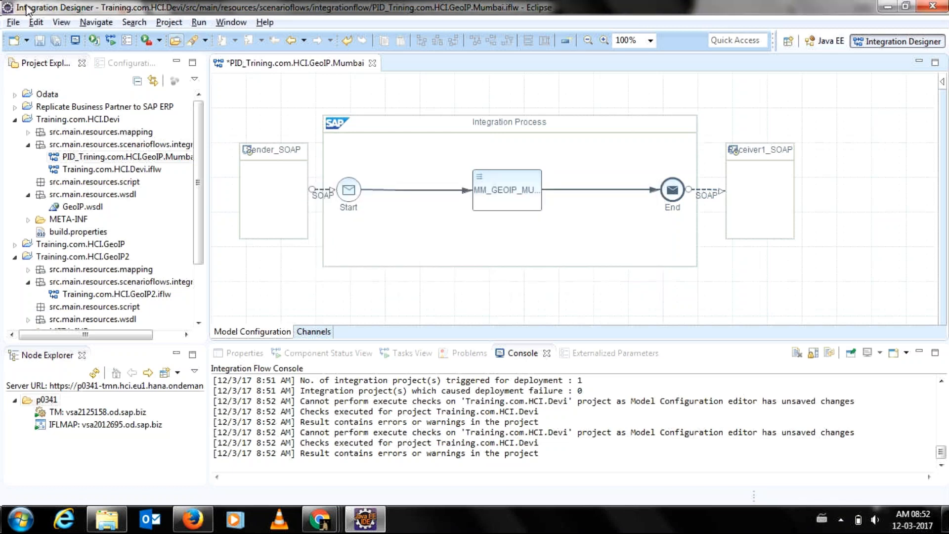
Save the rearranged Mumbai flow and redeploy it to the tenant with zero failures.
{"action": "left_click", "coordinate": [39, 41]}
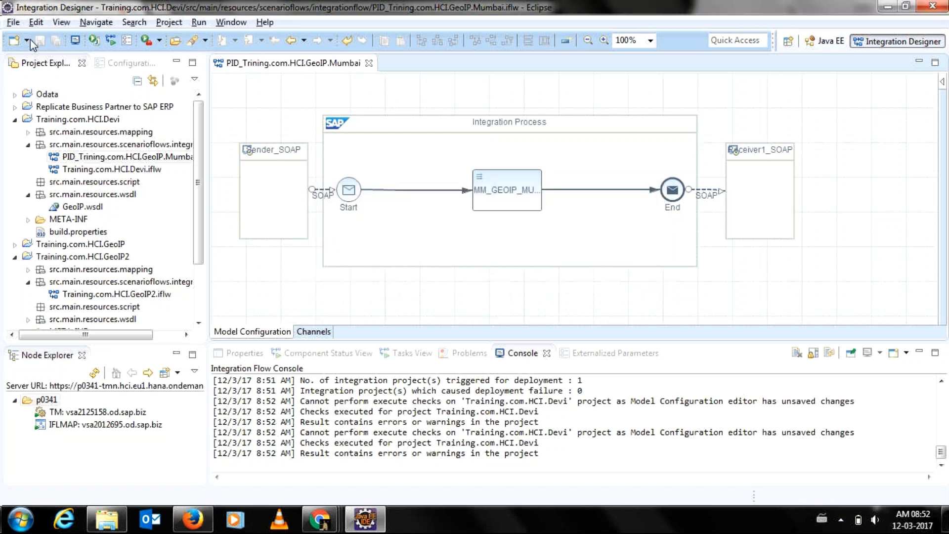
{"action": "right_click", "coordinate": [276, 97]}
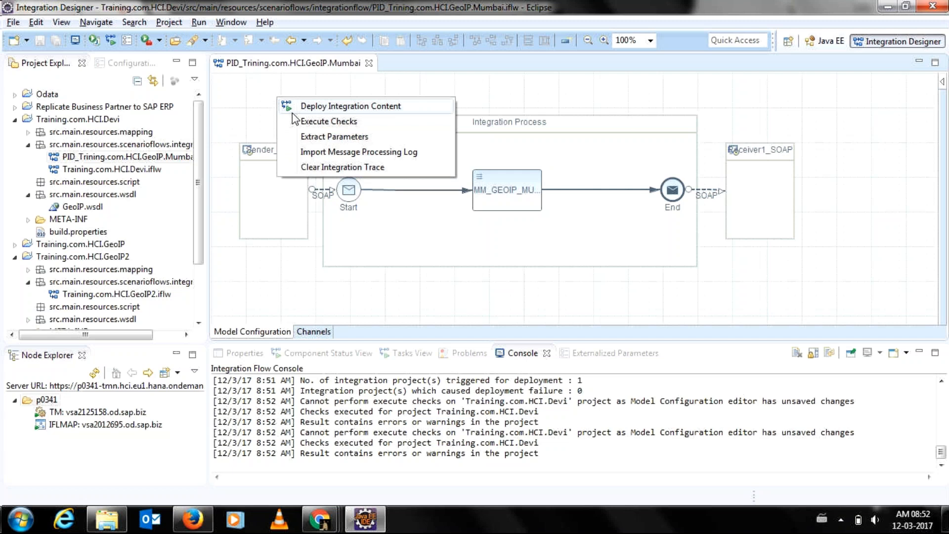
{"action": "left_click", "coordinate": [293, 112]}
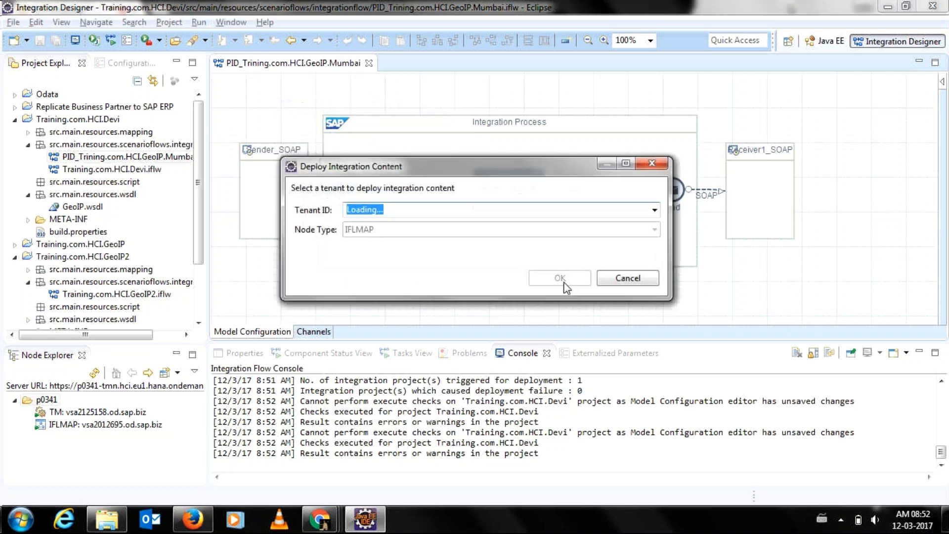
{"action": "left_click", "coordinate": [566, 284]}
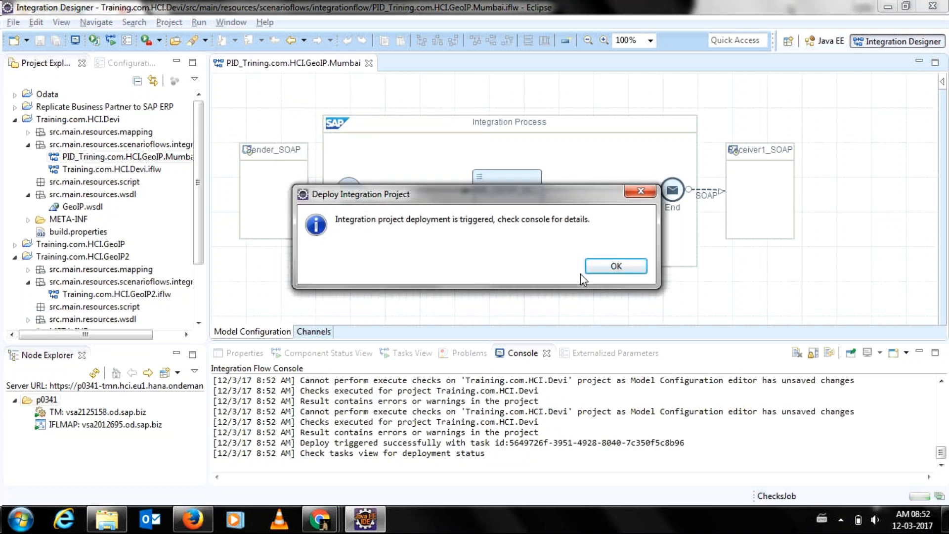
{"action": "left_click", "coordinate": [594, 273]}
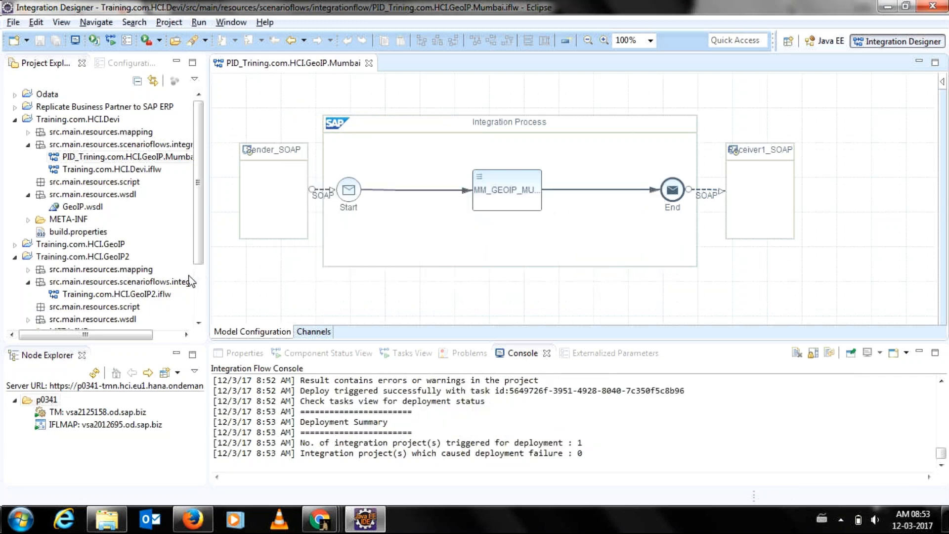
{"action": "scroll", "coordinate": [199, 291], "scroll_direction": "down", "scroll_amount": 2}
Show tenant p0341's Deployed Artifacts sorted newest first by Deployed On, refresh, and return to the Mumbai diagram.
{"action": "left_click", "coordinate": [44, 400]}
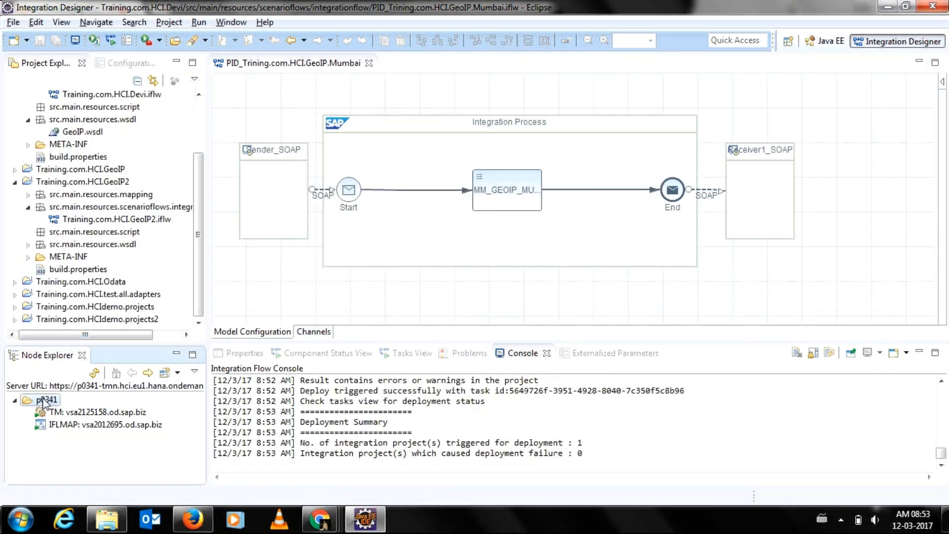
{"action": "double_click", "coordinate": [43, 400]}
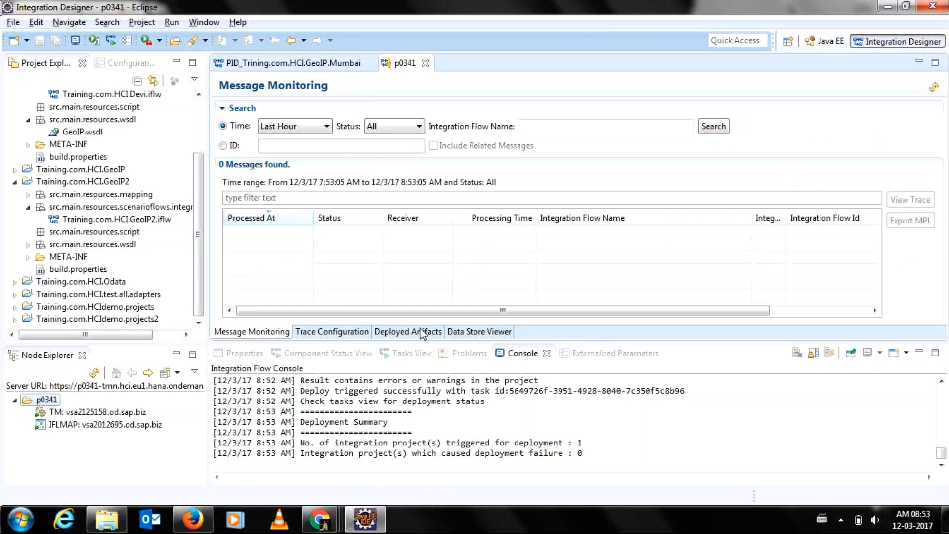
{"action": "left_click", "coordinate": [408, 332]}
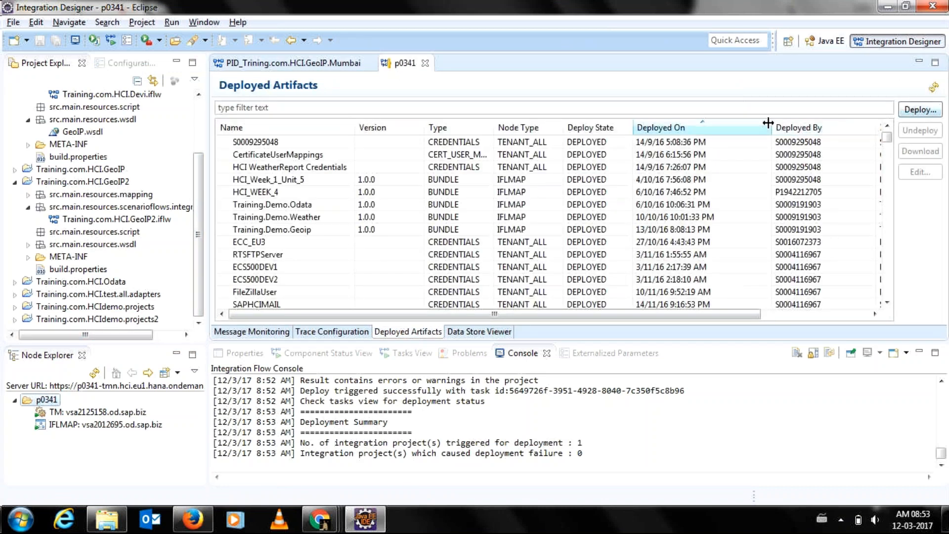
{"action": "left_click", "coordinate": [741, 130]}
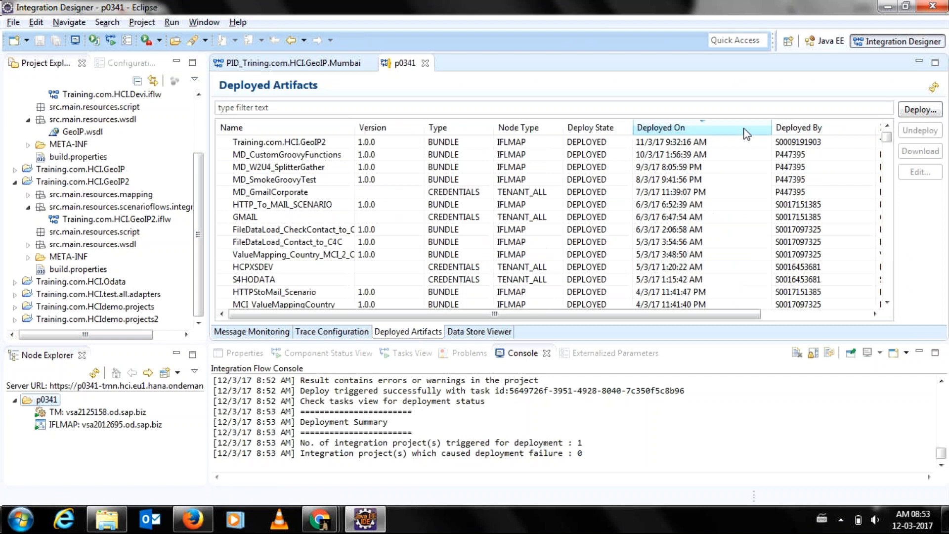
{"action": "left_click", "coordinate": [937, 87]}
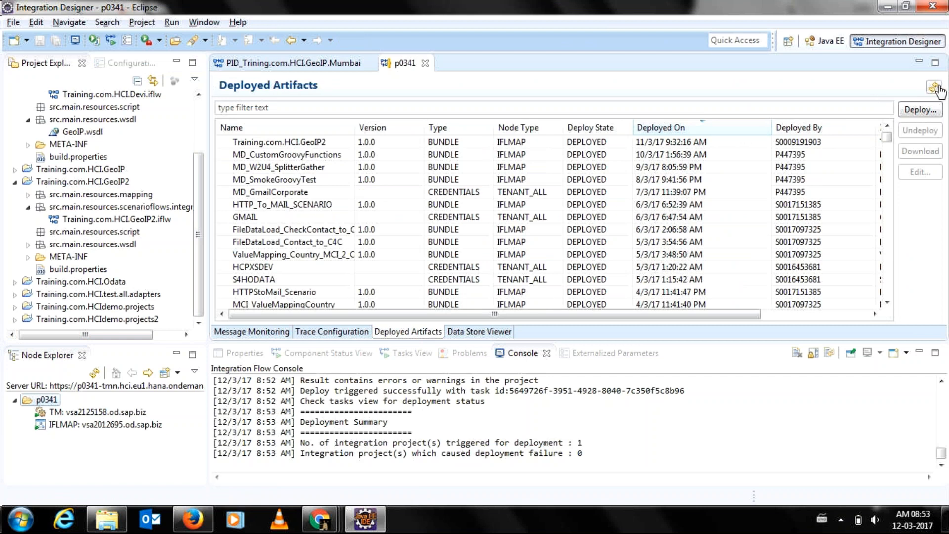
{"action": "left_click", "coordinate": [329, 63]}
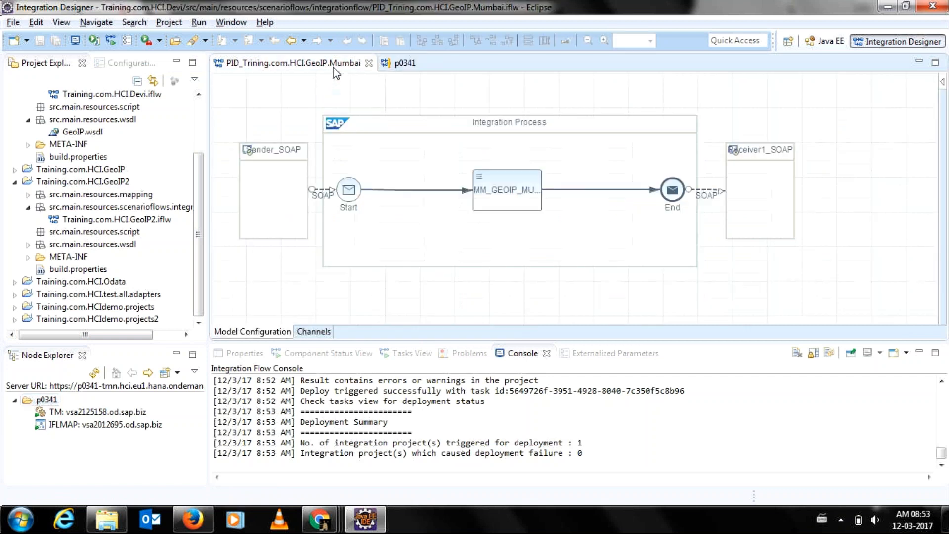
Open Training.com.HCI.GeoIP2, deploy it to tenant p0341, and view the Deployed Artifacts list.
{"action": "double_click", "coordinate": [132, 222]}
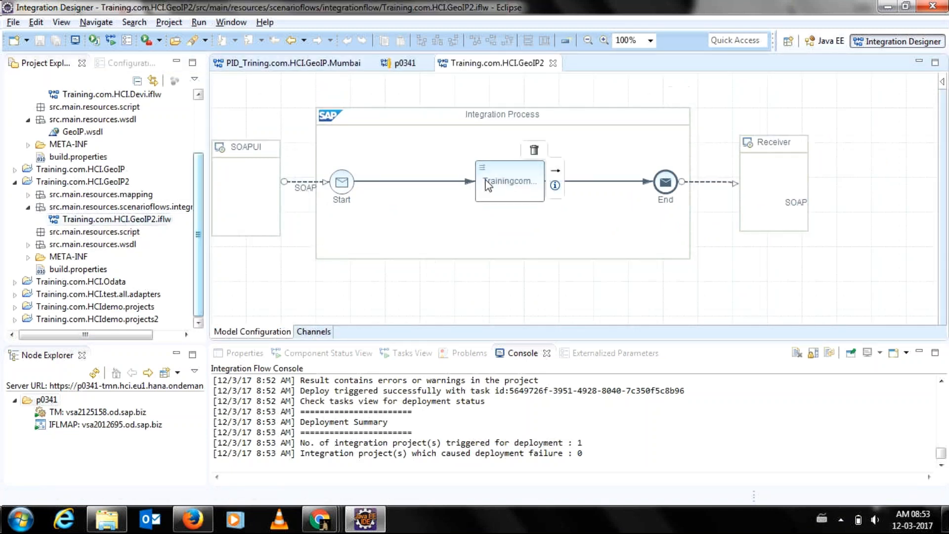
{"action": "left_click", "coordinate": [507, 184]}
{"action": "right_click", "coordinate": [301, 94]}
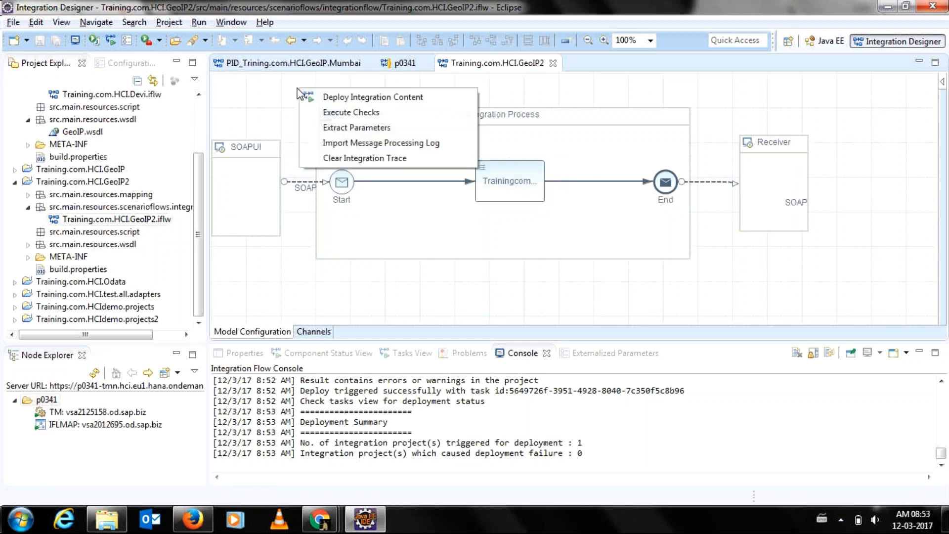
{"action": "left_click", "coordinate": [324, 98]}
{"action": "left_click", "coordinate": [571, 284]}
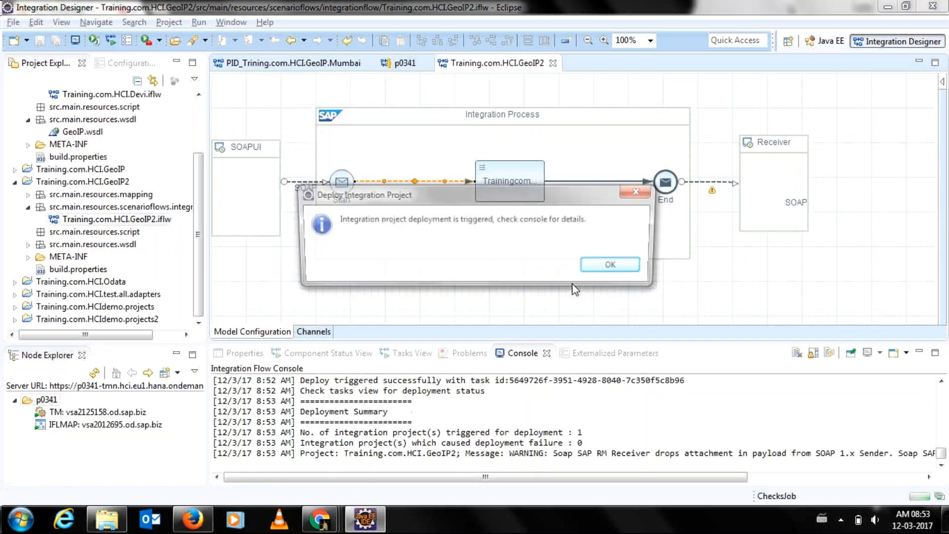
{"action": "left_click", "coordinate": [604, 272]}
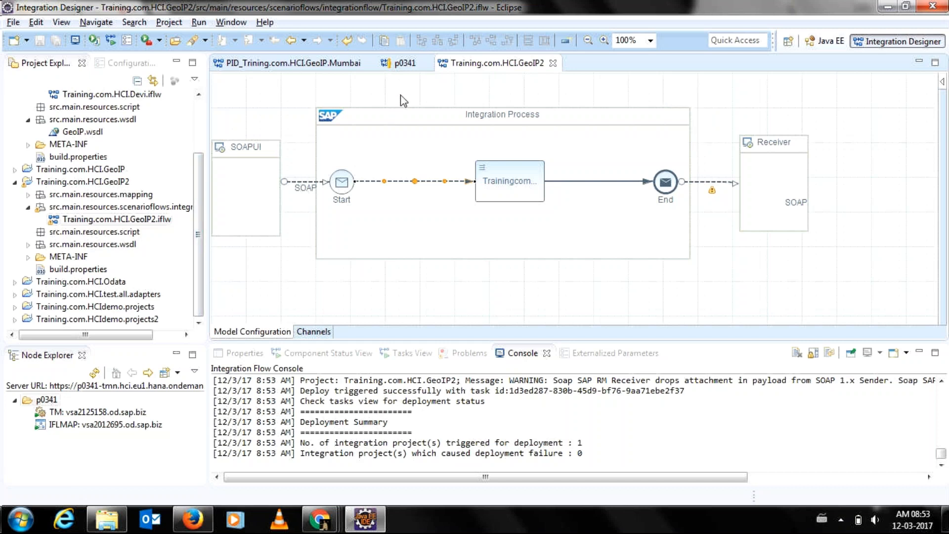
{"action": "left_click", "coordinate": [404, 64]}
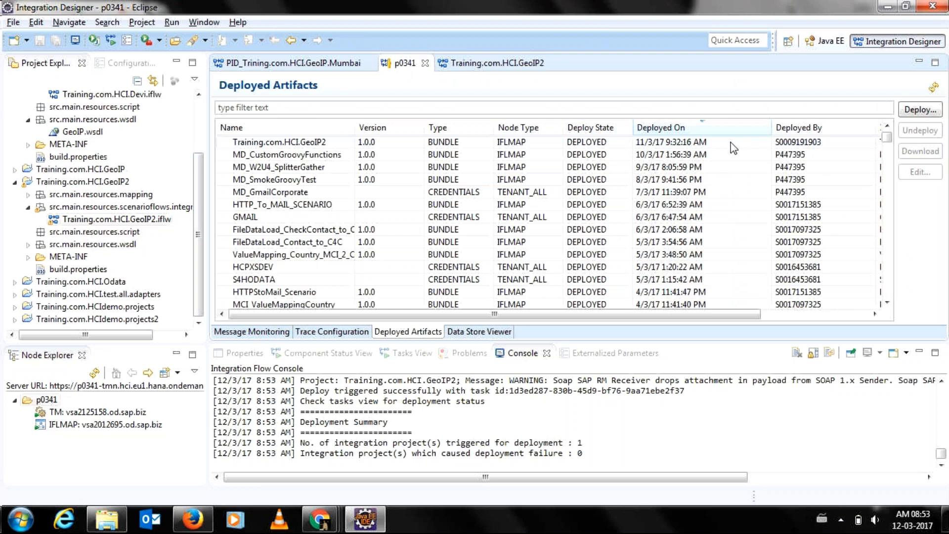
Refresh Deployed Artifacts to confirm GeoIP2's 8:53:31 AM deployment, ending on the GeoIP2 diagram.
{"action": "left_click", "coordinate": [933, 88]}
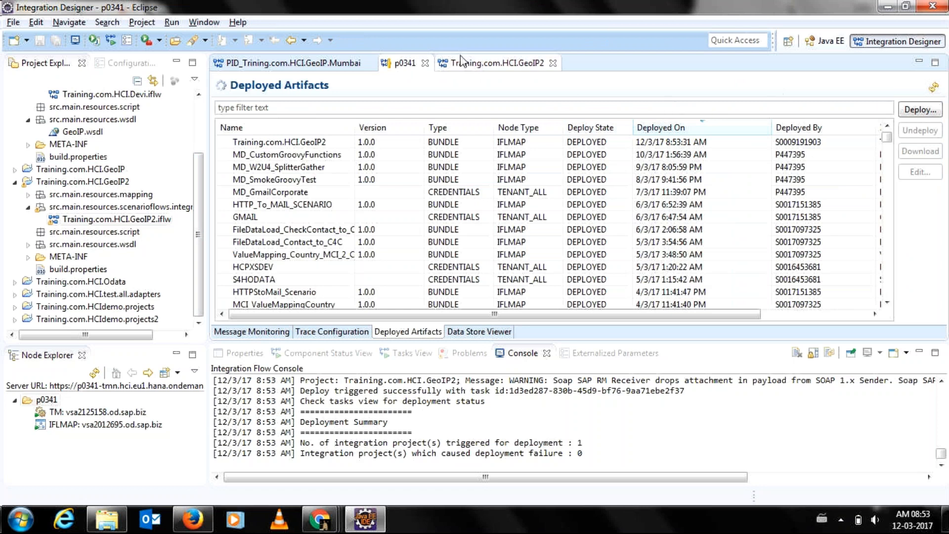
{"action": "left_click", "coordinate": [452, 64]}
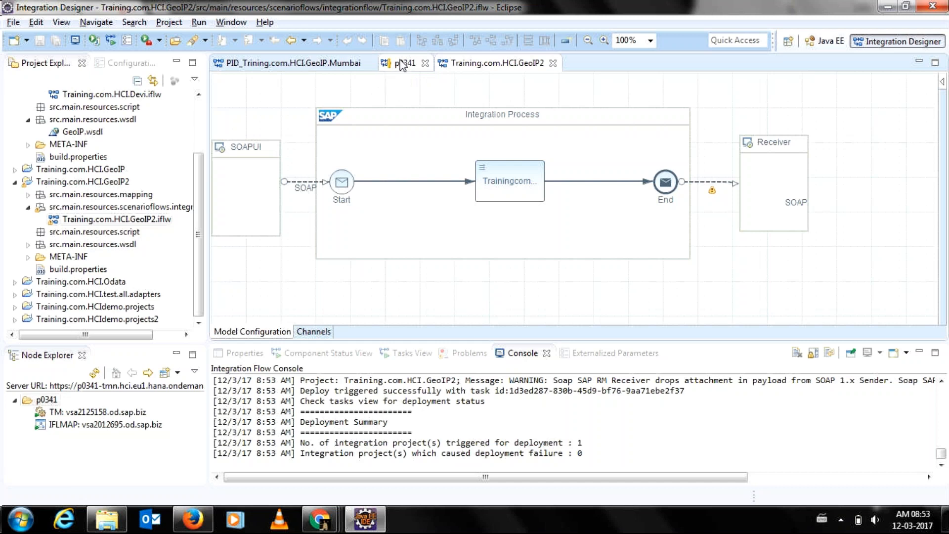
{"action": "left_click", "coordinate": [326, 63]}
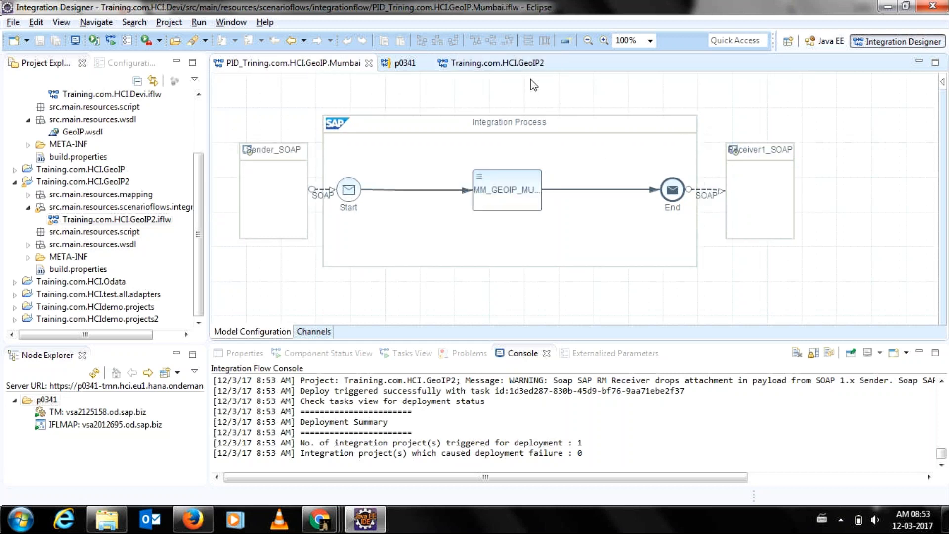
{"action": "left_click", "coordinate": [495, 63]}
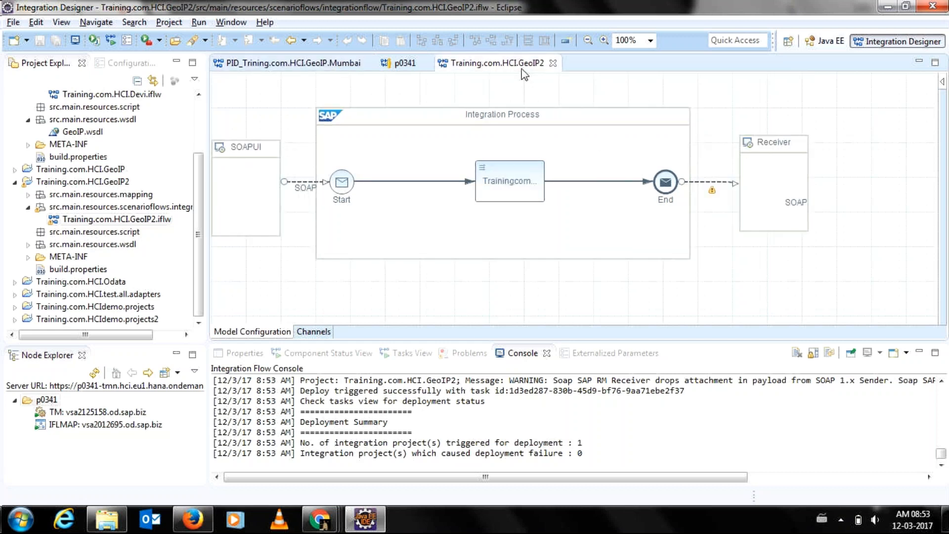
Open the GeoIP2 and Mumbai receiver channels and compare their General and Adapter Specific settings.
{"action": "double_click", "coordinate": [692, 183]}
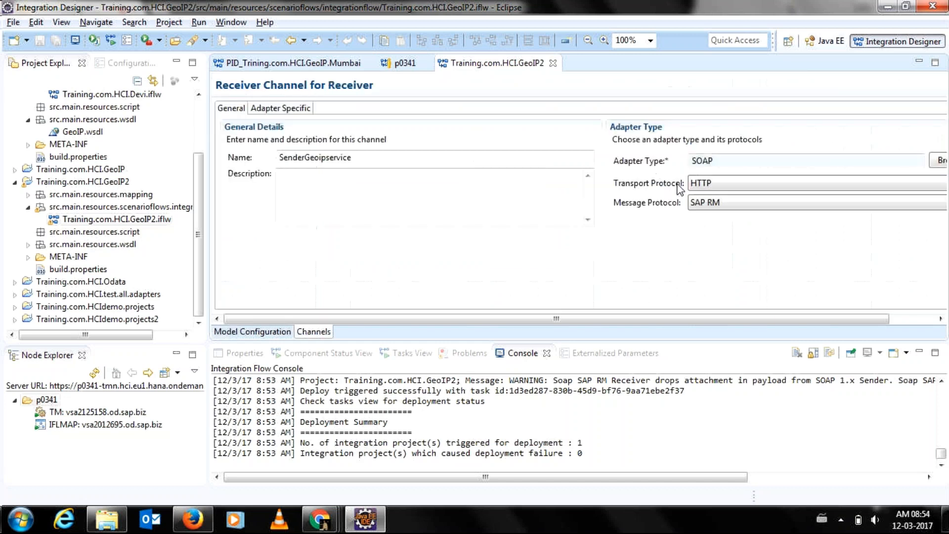
{"action": "left_click", "coordinate": [306, 64]}
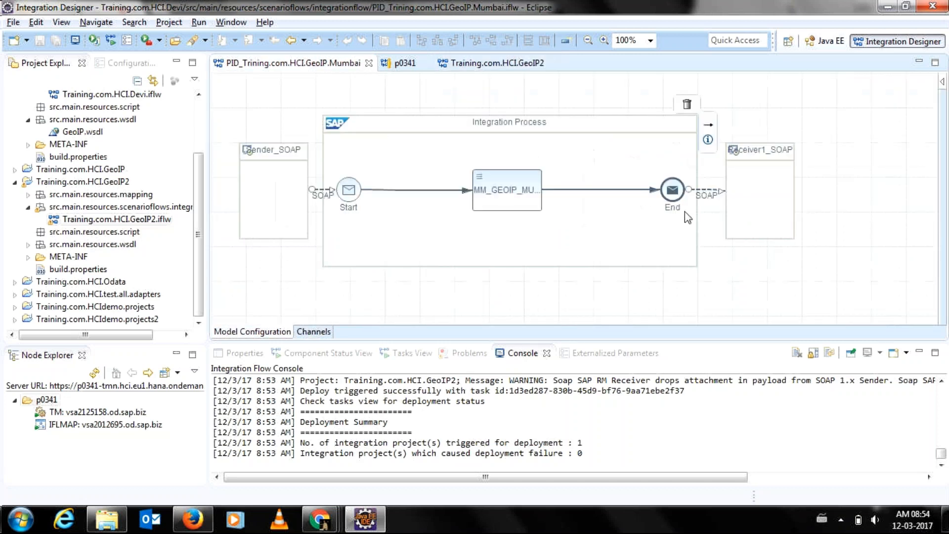
{"action": "double_click", "coordinate": [698, 191]}
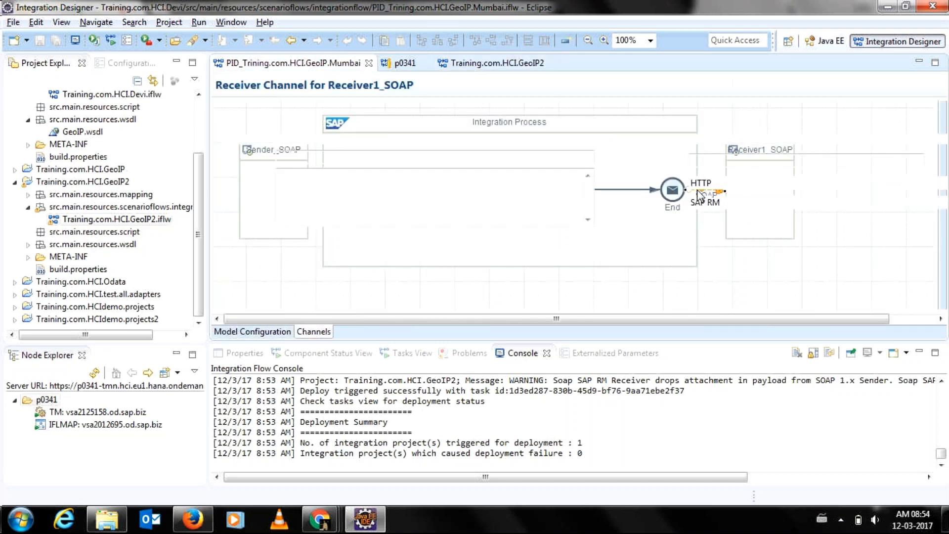
{"action": "left_click", "coordinate": [298, 109]}
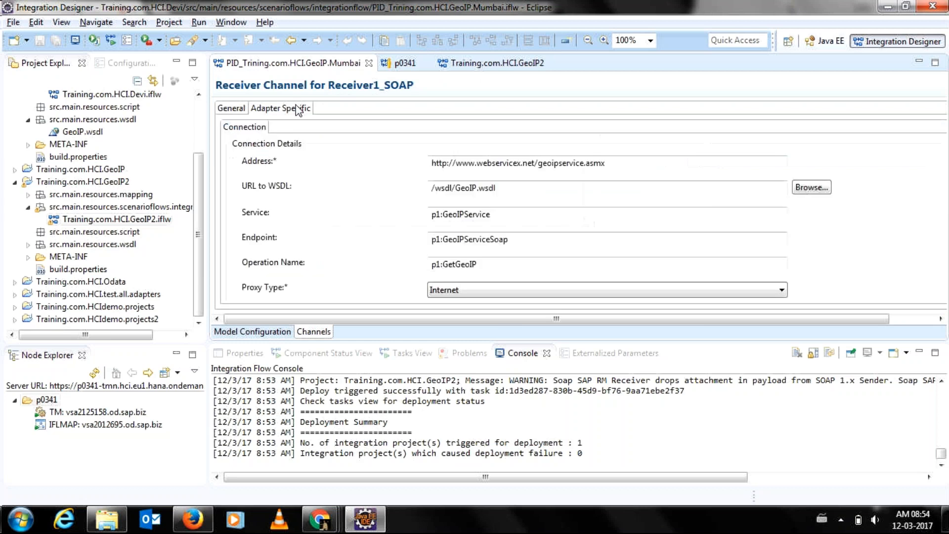
{"action": "left_click", "coordinate": [459, 64]}
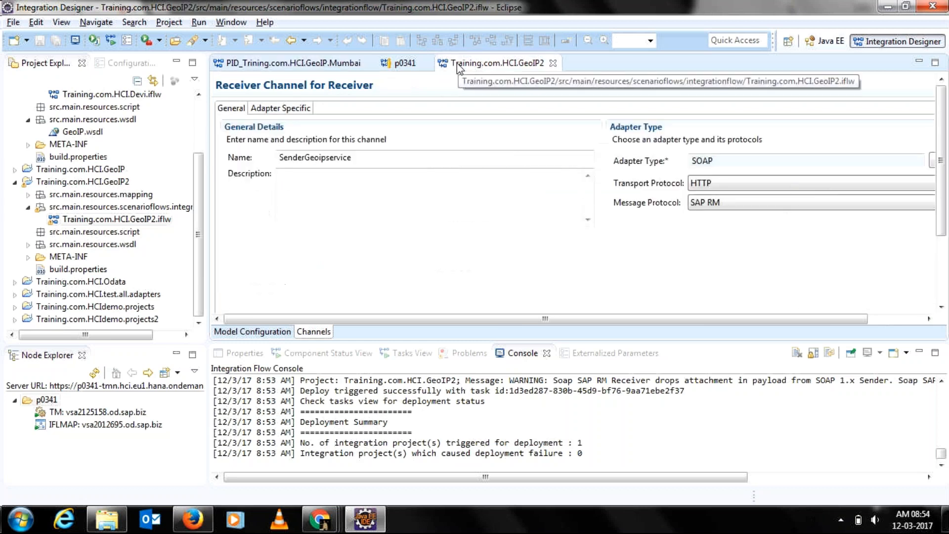
{"action": "left_click", "coordinate": [312, 65]}
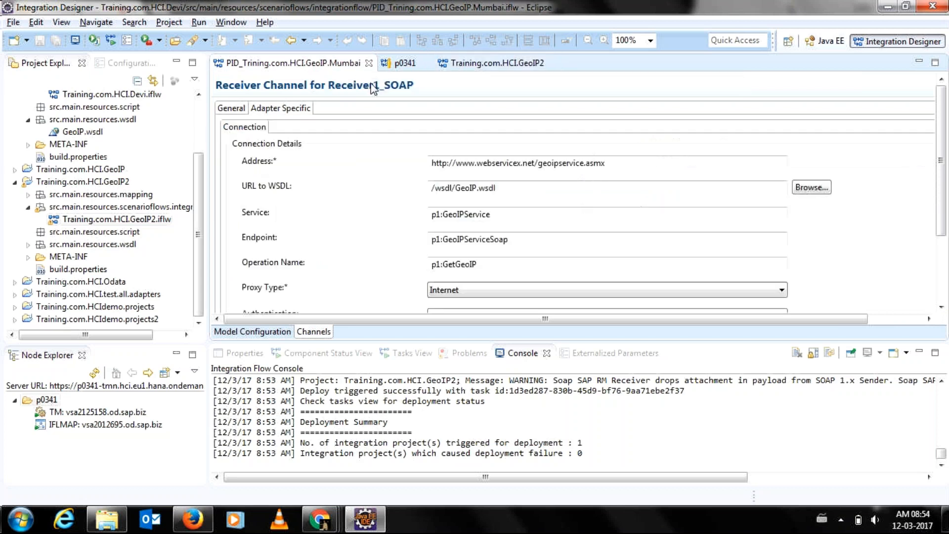
{"action": "left_click", "coordinate": [238, 110]}
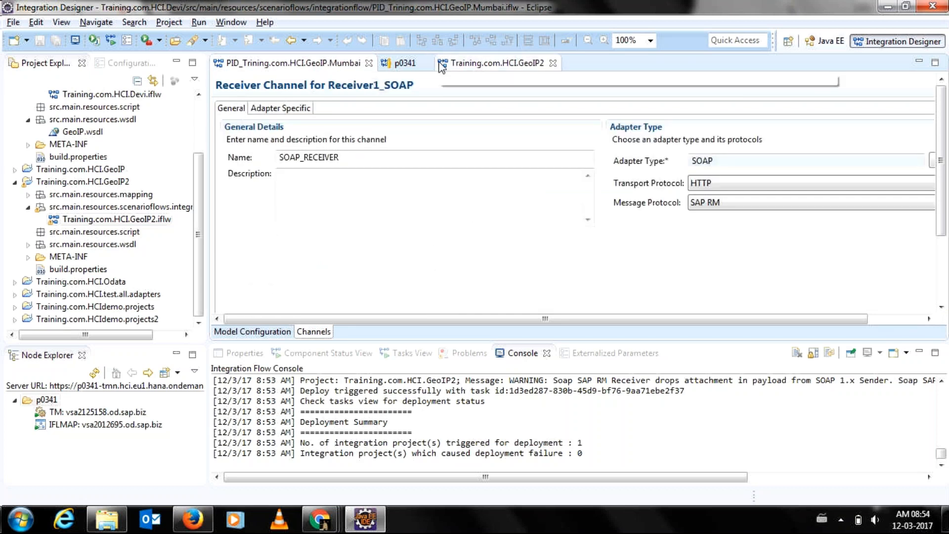
{"action": "left_click", "coordinate": [465, 67]}
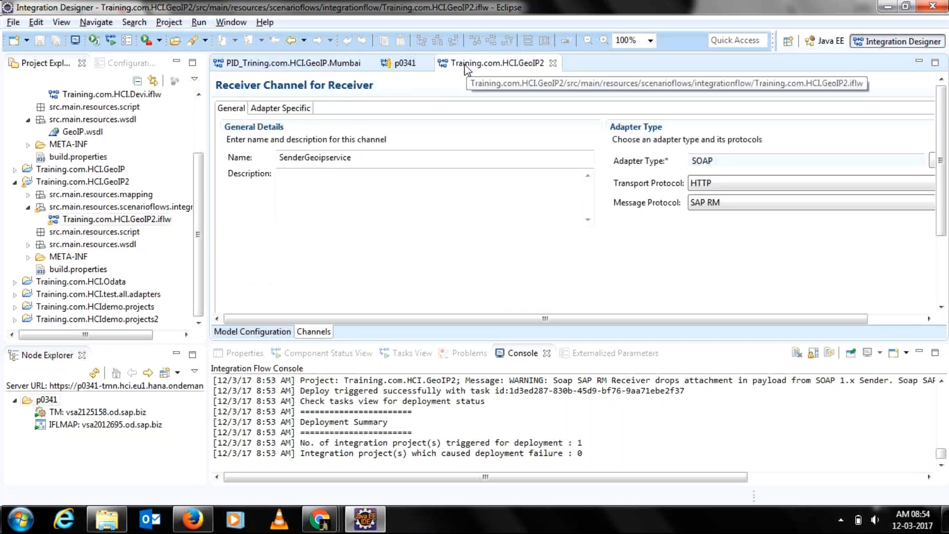
{"action": "left_click", "coordinate": [296, 65]}
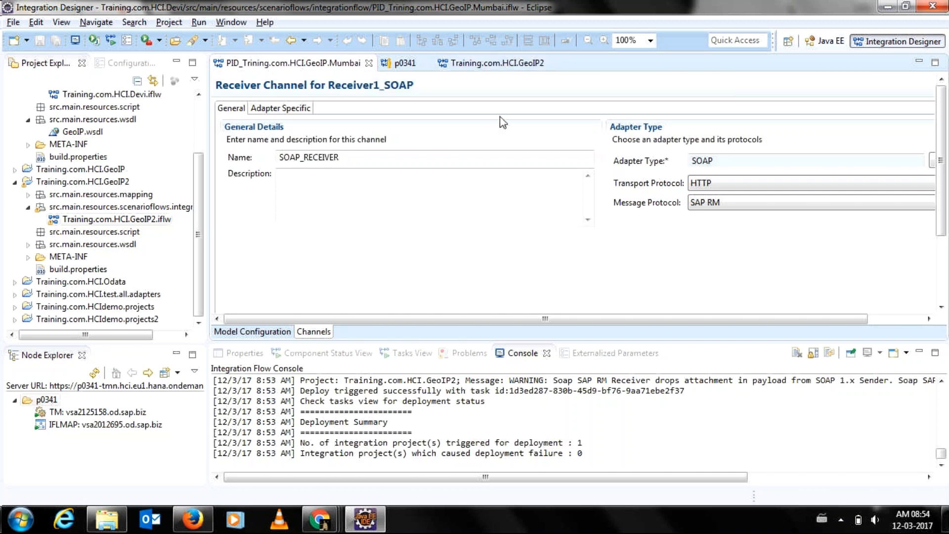
{"action": "left_click", "coordinate": [887, 319]}
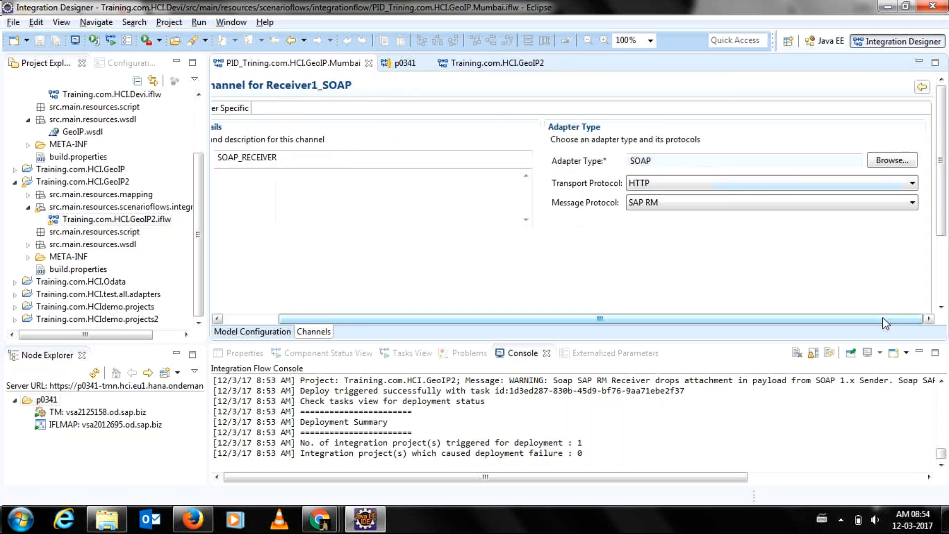
Keep SOAP as the Mumbai receiver adapter, toggling Message Protocol to SOAP 1.x and back to SAP RM.
{"action": "left_click", "coordinate": [868, 163]}
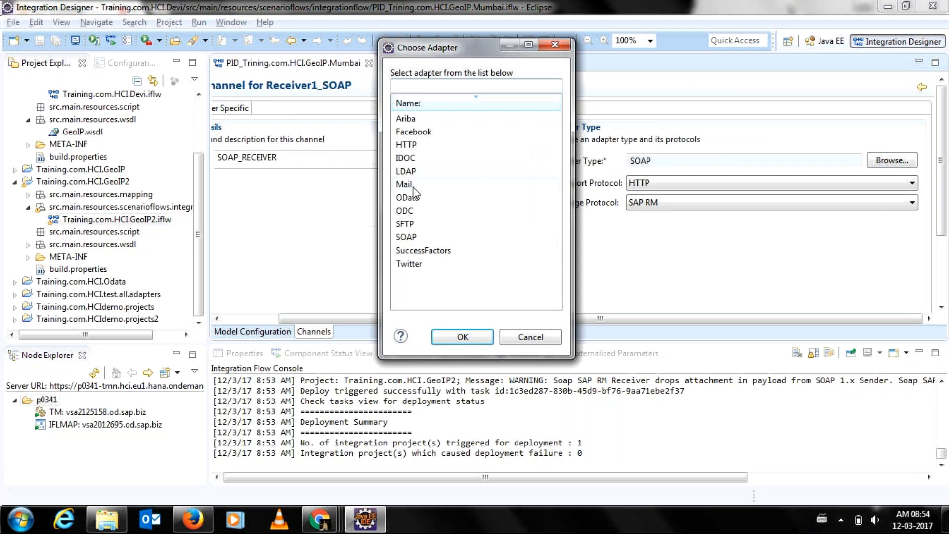
{"action": "left_click", "coordinate": [408, 237]}
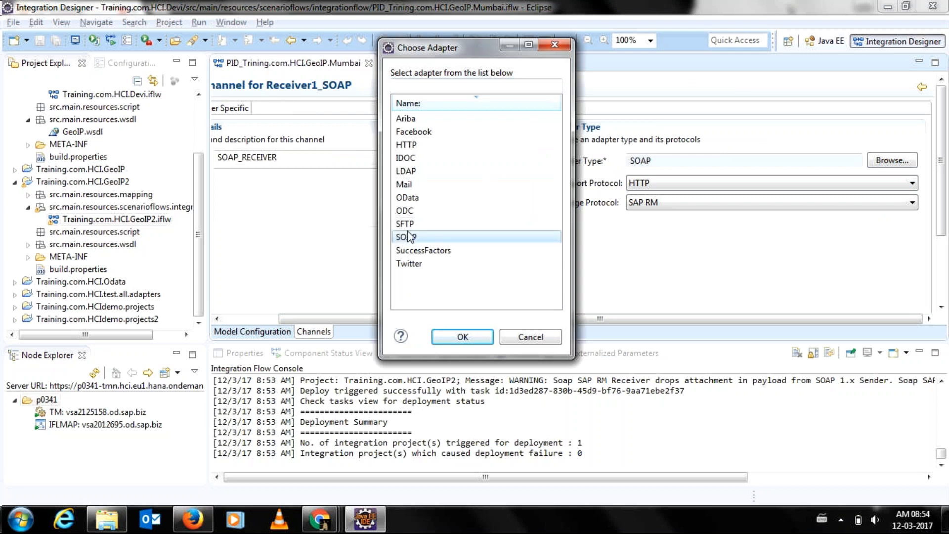
{"action": "double_click", "coordinate": [410, 237]}
{"action": "left_click", "coordinate": [660, 203]}
{"action": "left_click", "coordinate": [650, 227]}
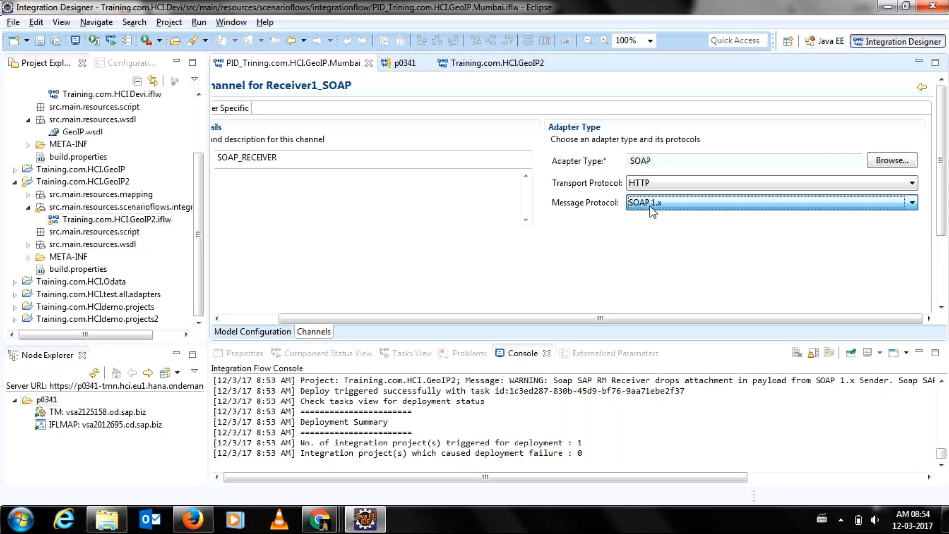
{"action": "left_click", "coordinate": [650, 203]}
{"action": "left_click", "coordinate": [647, 220]}
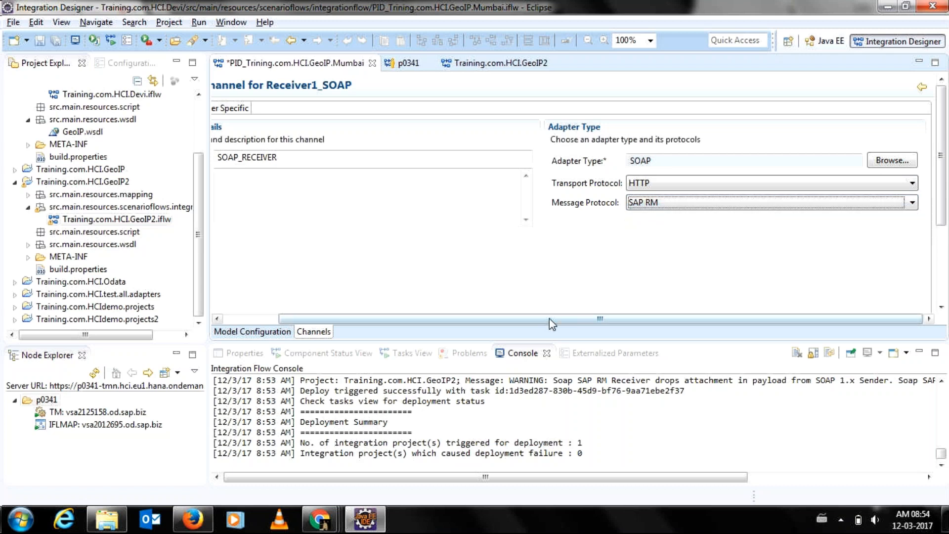
{"action": "left_click_drag", "start_coordinate": [549, 319], "coordinate": [409, 298]}
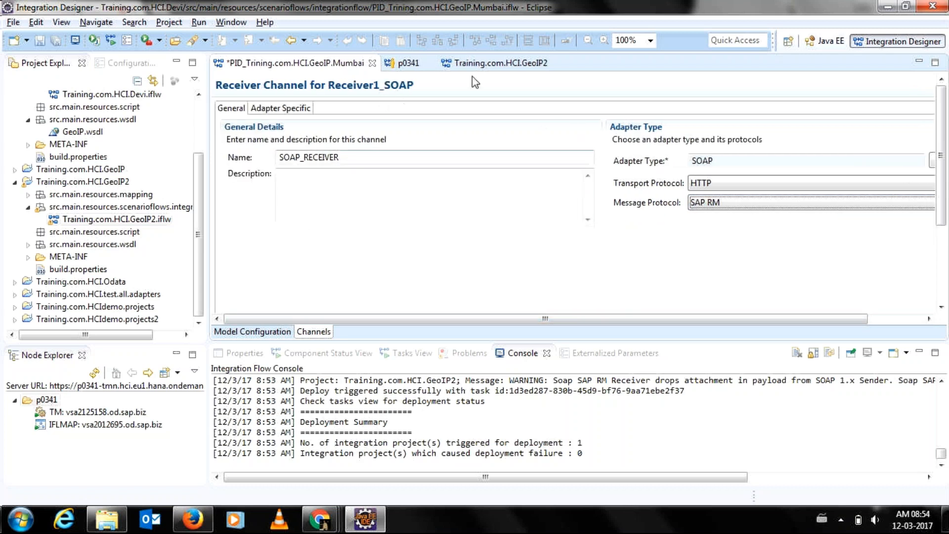
{"action": "left_click", "coordinate": [500, 62]}
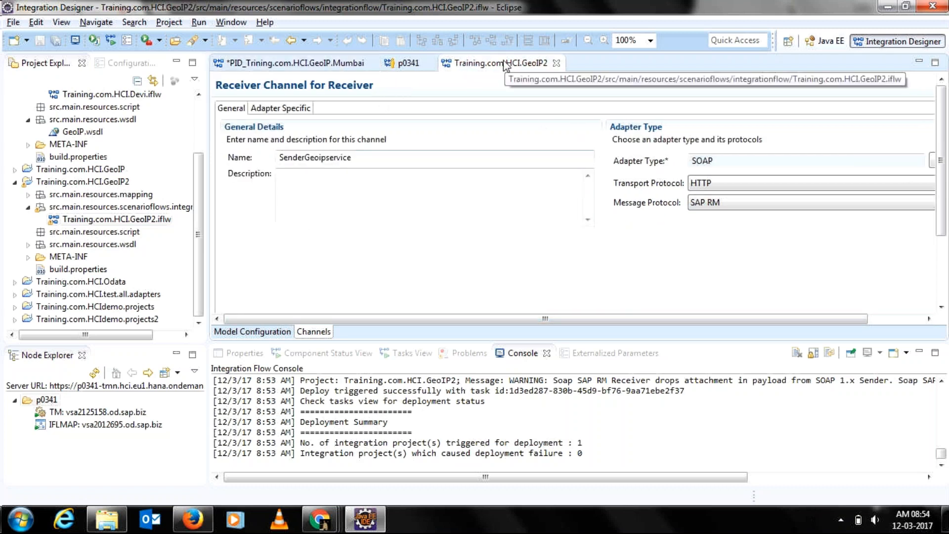
Check GeoIP2's SOAPUI sender connection settings (SOAP 1.x over HTTPS), then return to the Mumbai flow.
{"action": "left_click", "coordinate": [257, 332]}
{"action": "mouse_move", "coordinate": [718, 194]}
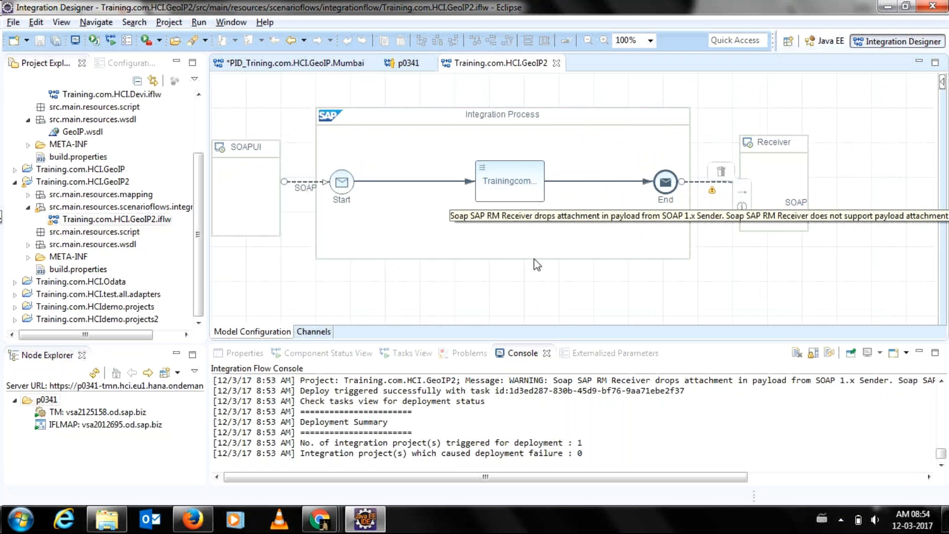
{"action": "double_click", "coordinate": [290, 183]}
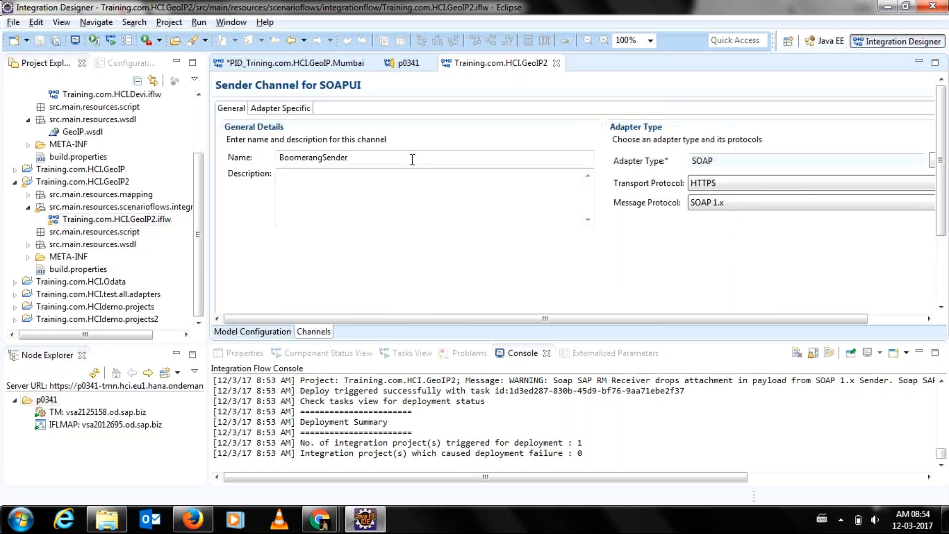
{"action": "left_click", "coordinate": [279, 108]}
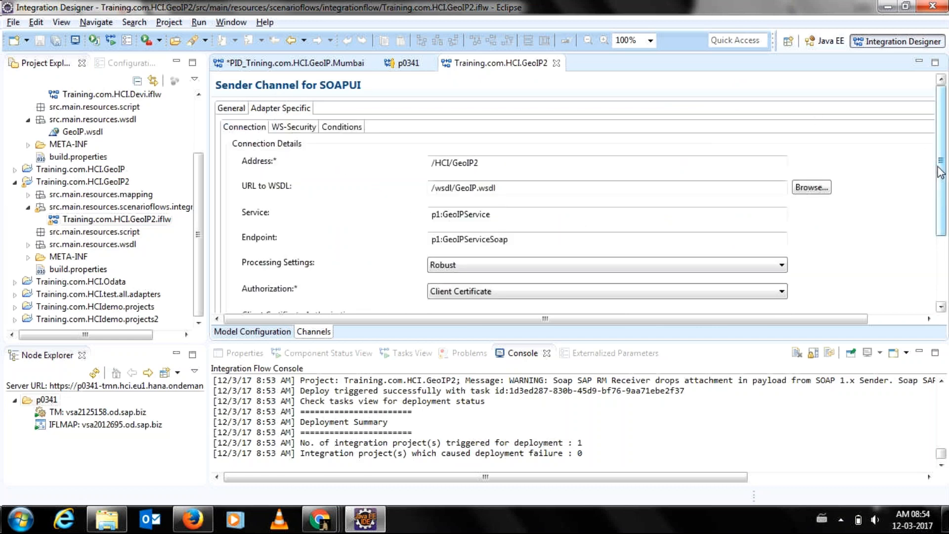
{"action": "scroll", "coordinate": [936, 198], "scroll_direction": "down", "scroll_amount": 2}
{"action": "scroll", "coordinate": [936, 203], "scroll_direction": "down", "scroll_amount": 2}
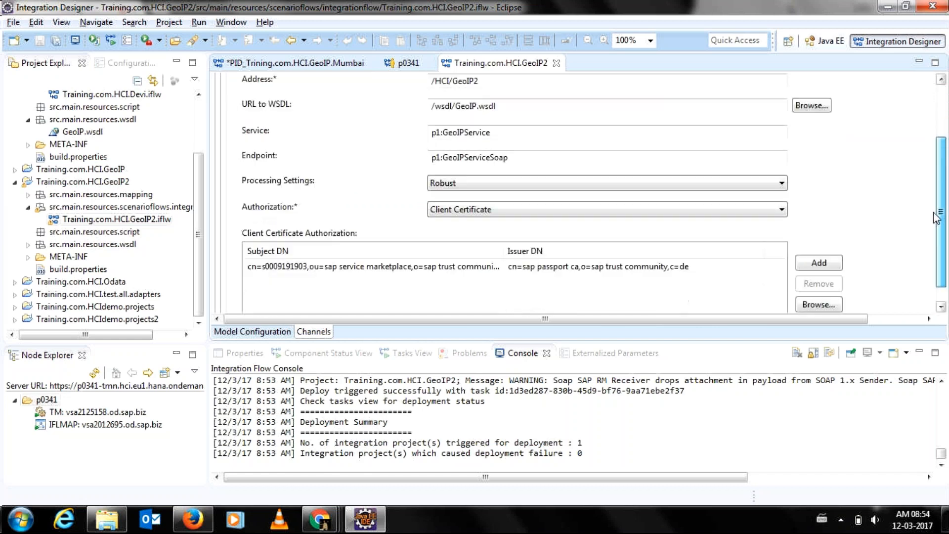
{"action": "left_click", "coordinate": [317, 63]}
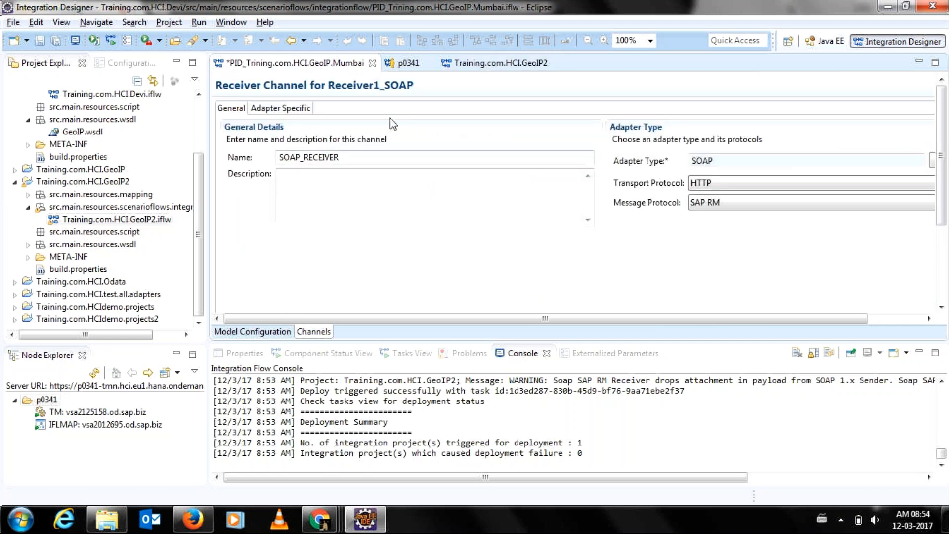
Paste the GeoIP service address into Receiver1_SOAP and select the GeoIP WSDL with its first GeoIPService port.
{"action": "left_click", "coordinate": [292, 109]}
{"action": "left_click", "coordinate": [473, 158]}
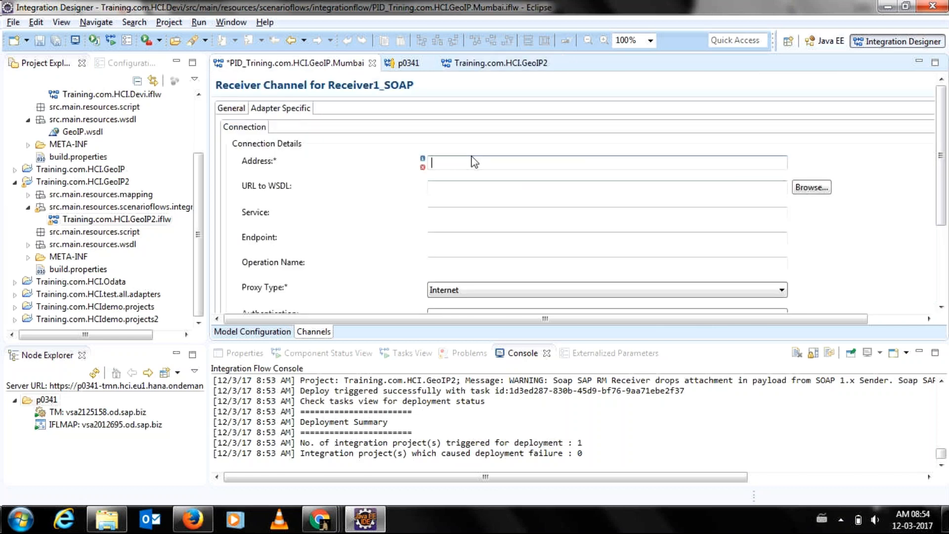
{"action": "type", "text": "http://www.webservicex.net/geoipservice.asmx"}
{"action": "key", "text": "Tab"}
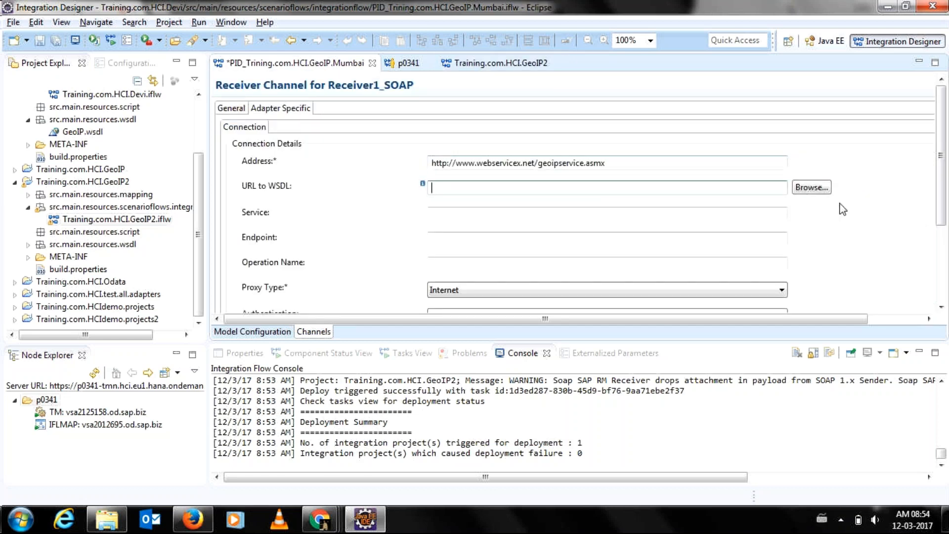
{"action": "left_click", "coordinate": [811, 188]}
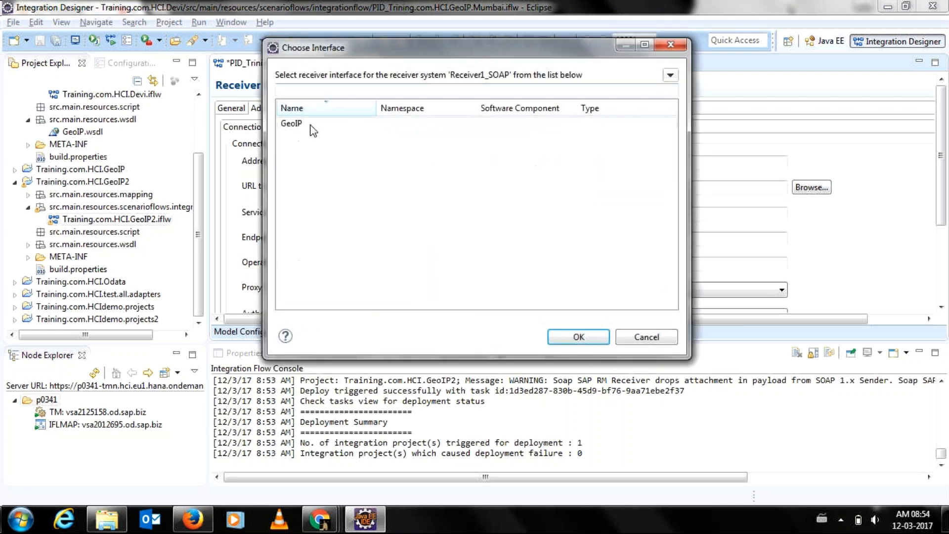
{"action": "double_click", "coordinate": [309, 129]}
{"action": "double_click", "coordinate": [340, 121]}
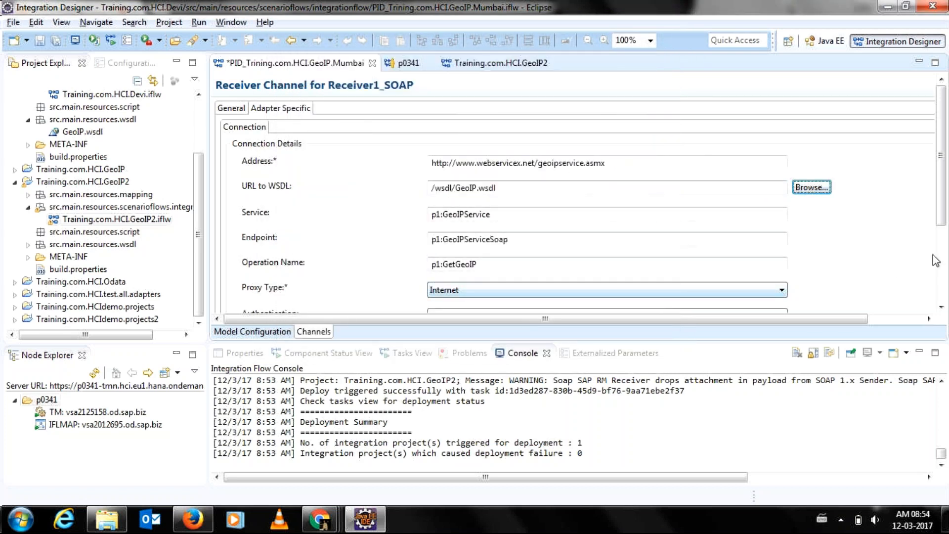
Set the receiver's authentication to None and save the Mumbai flow.
{"action": "scroll", "coordinate": [938, 263], "scroll_direction": "down", "scroll_amount": 3}
{"action": "left_click", "coordinate": [487, 189]}
{"action": "left_click", "coordinate": [487, 223]}
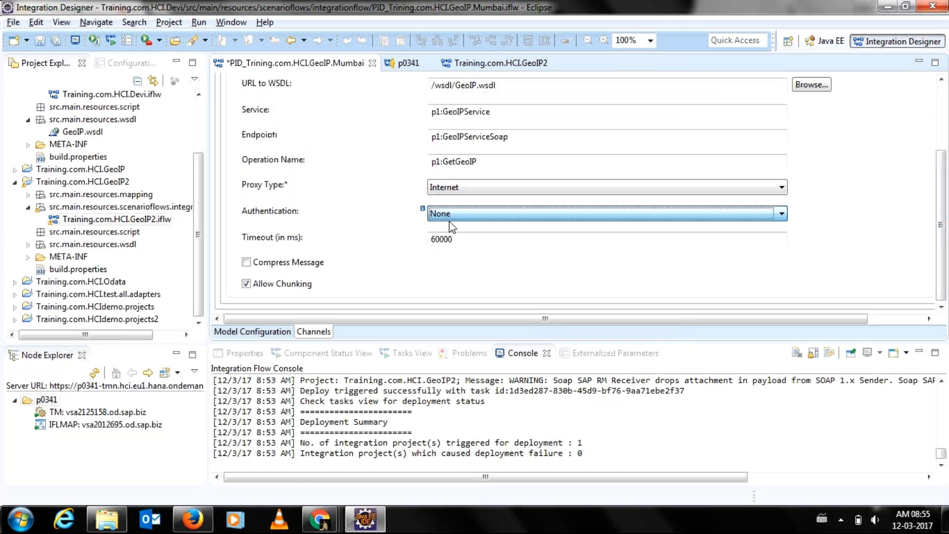
{"action": "key", "text": "ctrl+s"}
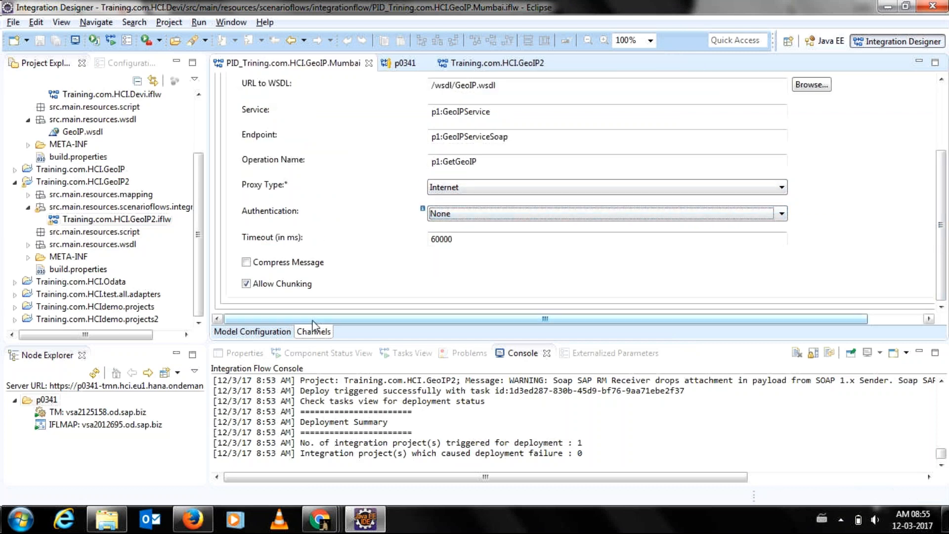
{"action": "left_click", "coordinate": [235, 332]}
Set the Sender_SOAP channel to the SOAP adapter with SOAP 1.x, then begin entering address /HCI/Mumbai.
{"action": "left_click", "coordinate": [272, 212]}
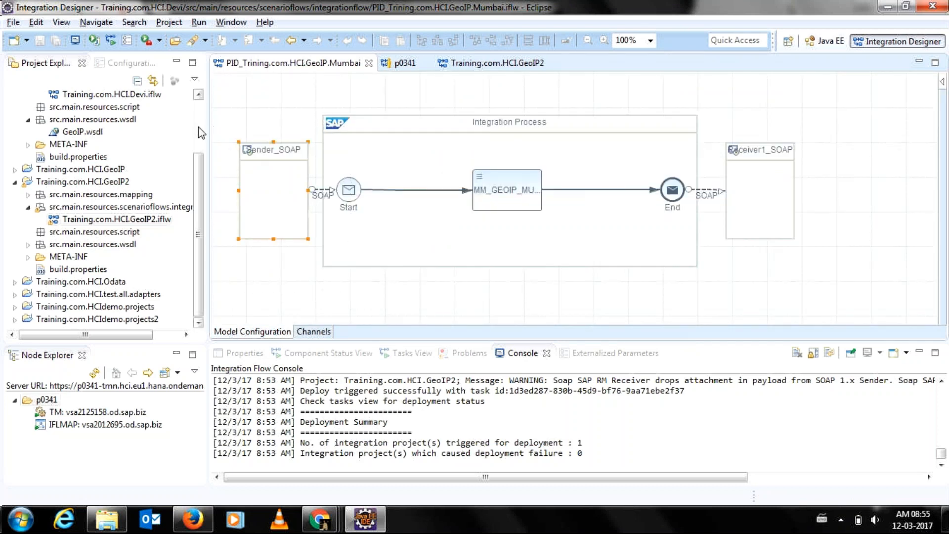
{"action": "left_click", "coordinate": [255, 97]}
{"action": "double_click", "coordinate": [317, 194]}
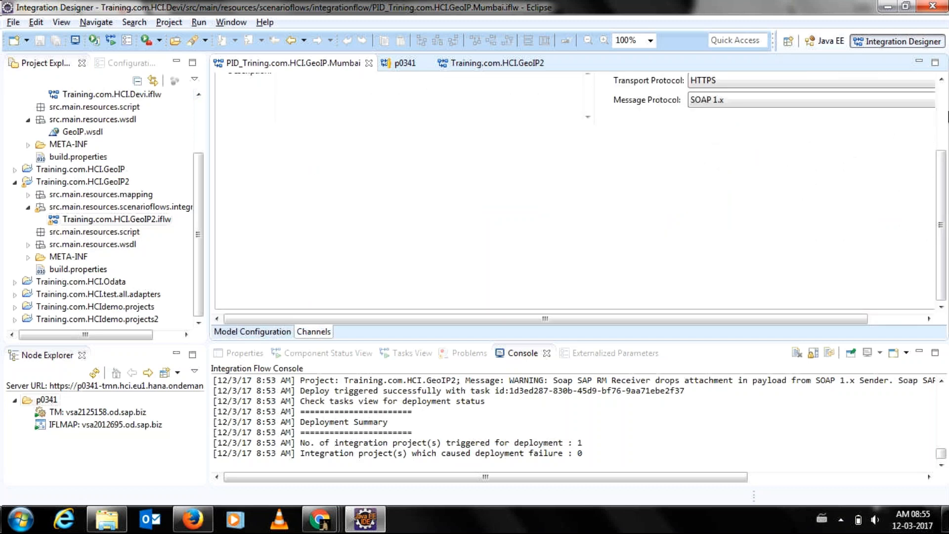
{"action": "left_click", "coordinate": [943, 112]}
{"action": "left_click", "coordinate": [932, 161]}
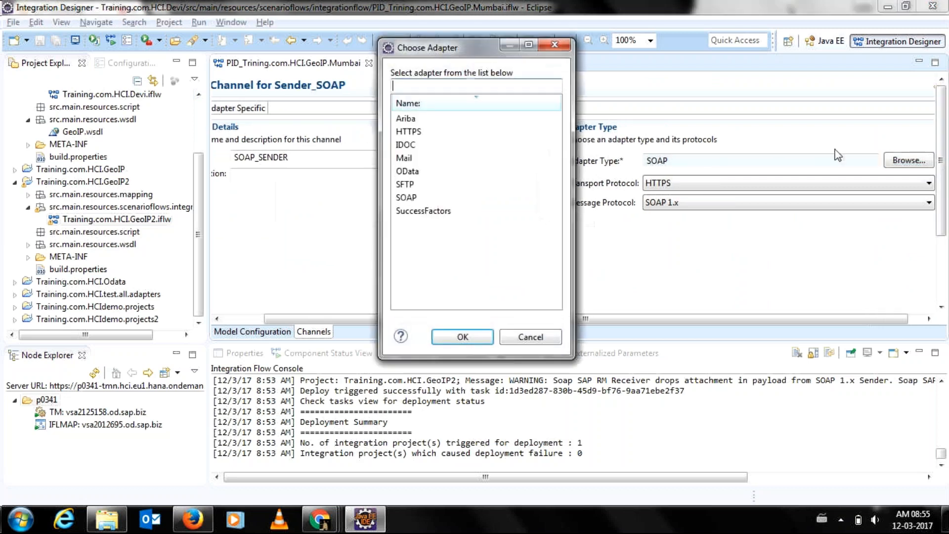
{"action": "left_click", "coordinate": [442, 198]}
{"action": "double_click", "coordinate": [441, 199]}
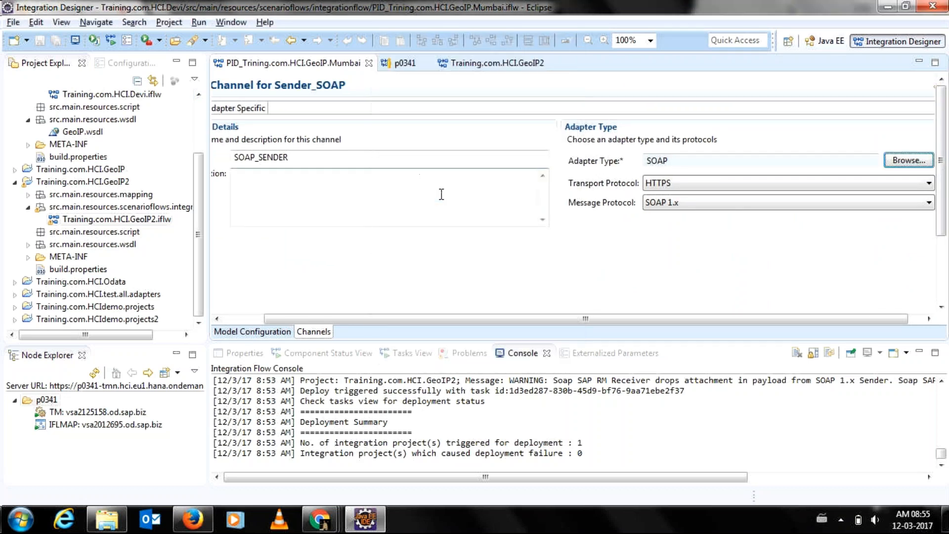
{"action": "left_click", "coordinate": [668, 204]}
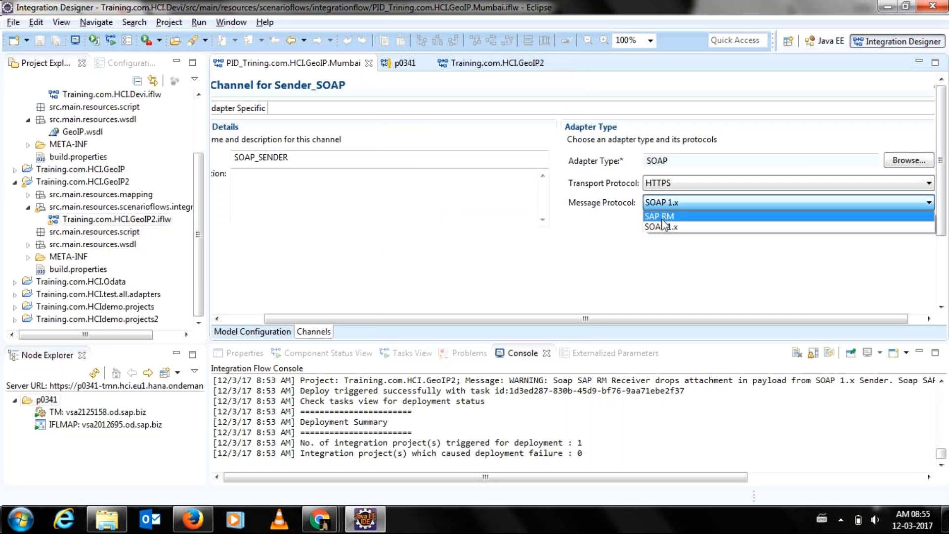
{"action": "left_click", "coordinate": [662, 226]}
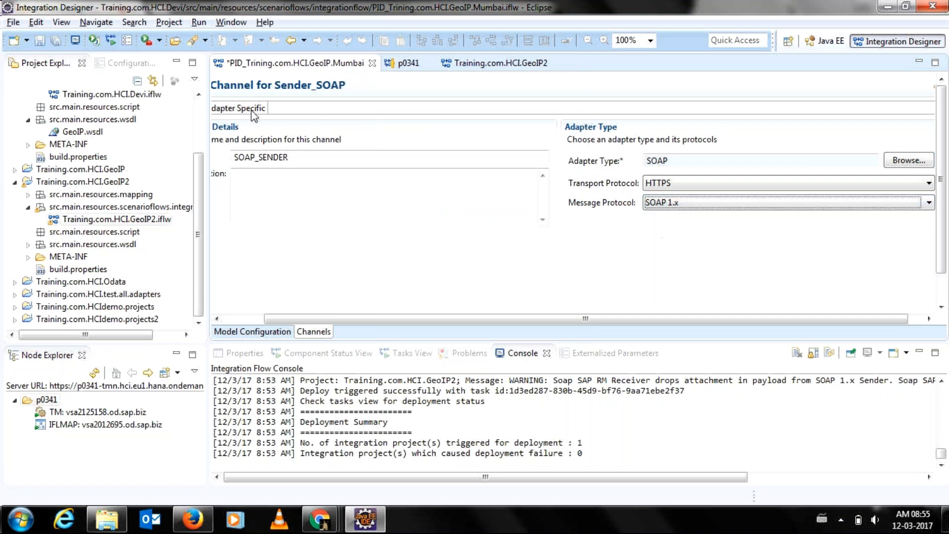
{"action": "left_click", "coordinate": [405, 160]}
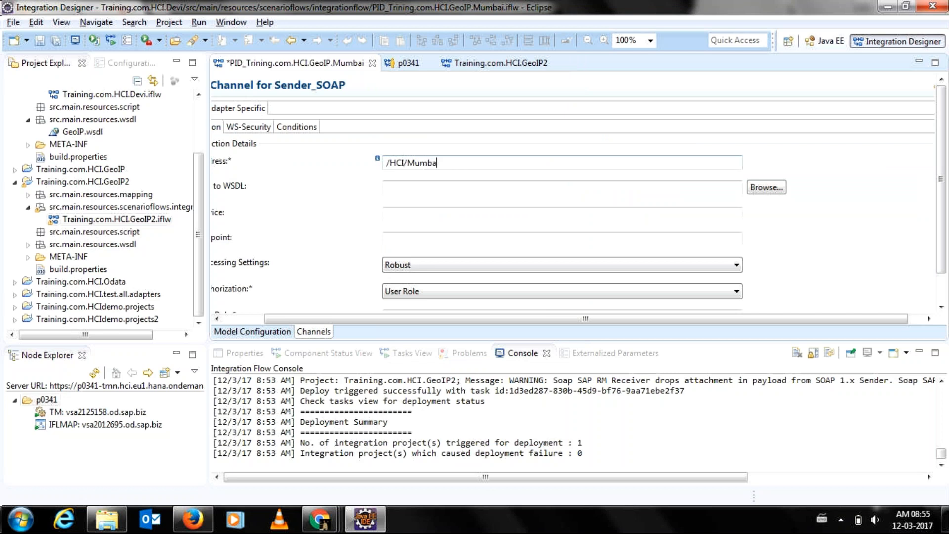
Link the sender channel to the GeoIP WSDL with the GeoIPServiceSoap port binding.
{"action": "left_click", "coordinate": [767, 187]}
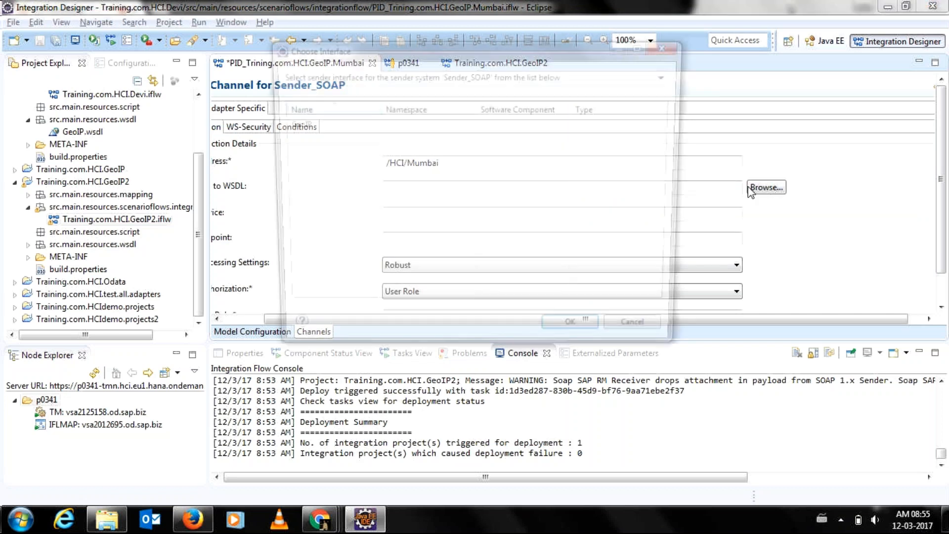
{"action": "double_click", "coordinate": [380, 128]}
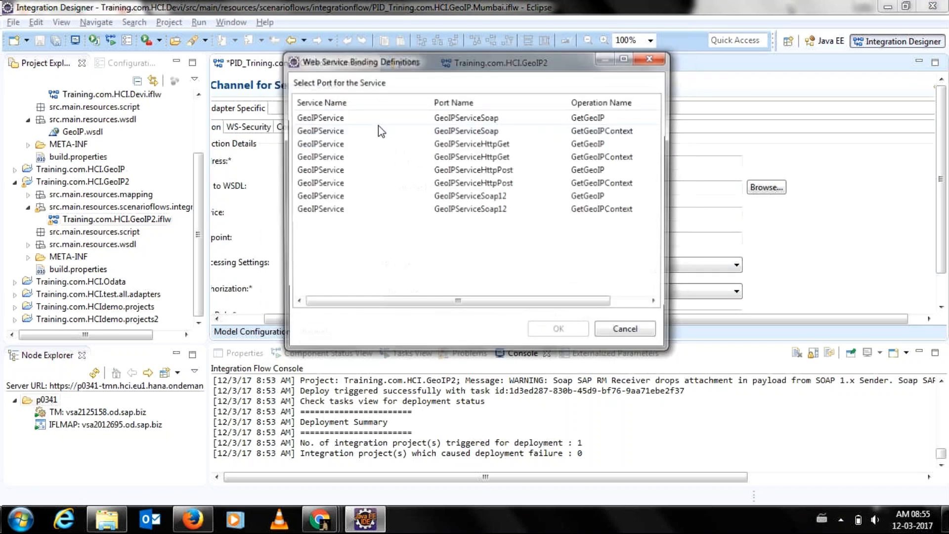
{"action": "double_click", "coordinate": [366, 120]}
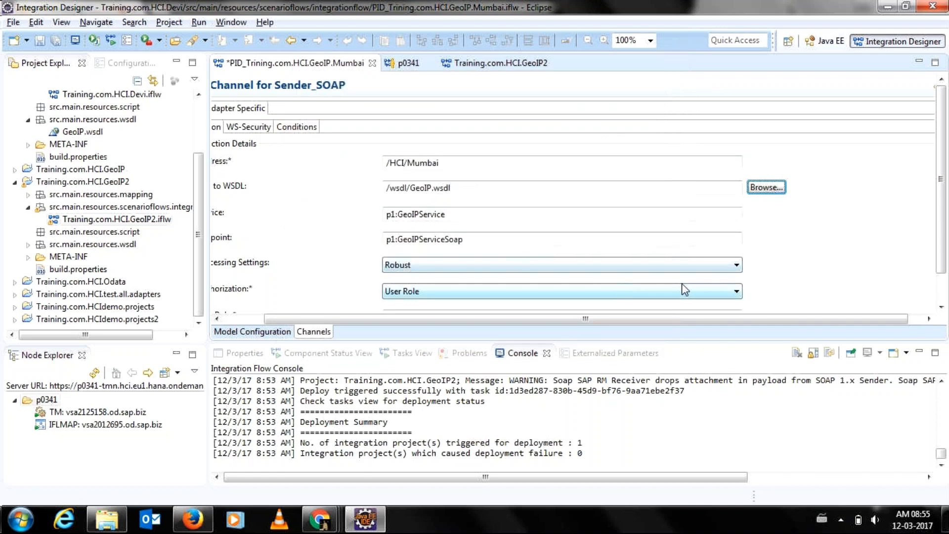
{"action": "scroll", "coordinate": [661, 267], "scroll_direction": "down", "scroll_amount": 1}
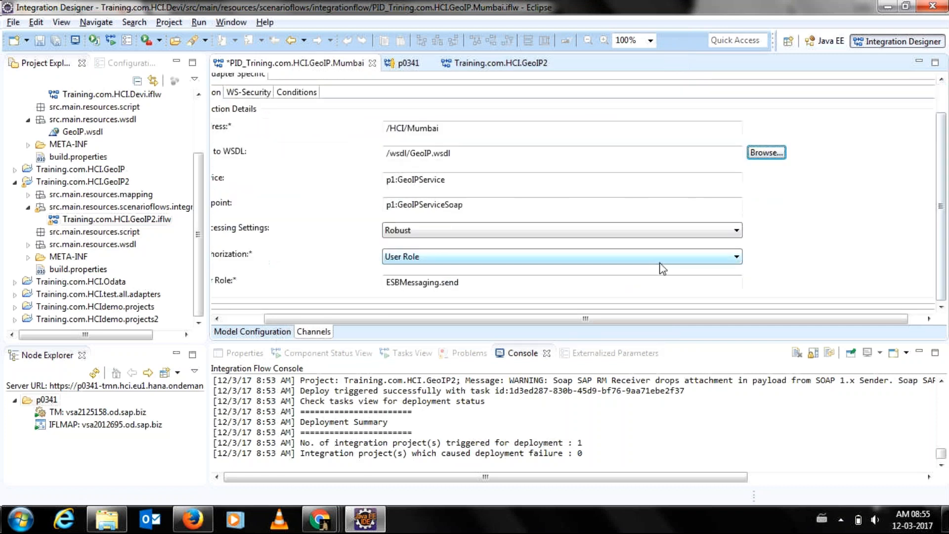
Set authorization to Client Certificate and load the certificate details from cert.cer.
{"action": "left_click", "coordinate": [652, 257]}
{"action": "left_click", "coordinate": [604, 283]}
{"action": "left_click_drag", "start_coordinate": [945, 239], "coordinate": [945, 283]}
{"action": "left_click", "coordinate": [766, 242]}
{"action": "left_click", "coordinate": [651, 237]}
{"action": "left_click", "coordinate": [783, 260]}
{"action": "left_click", "coordinate": [770, 279]}
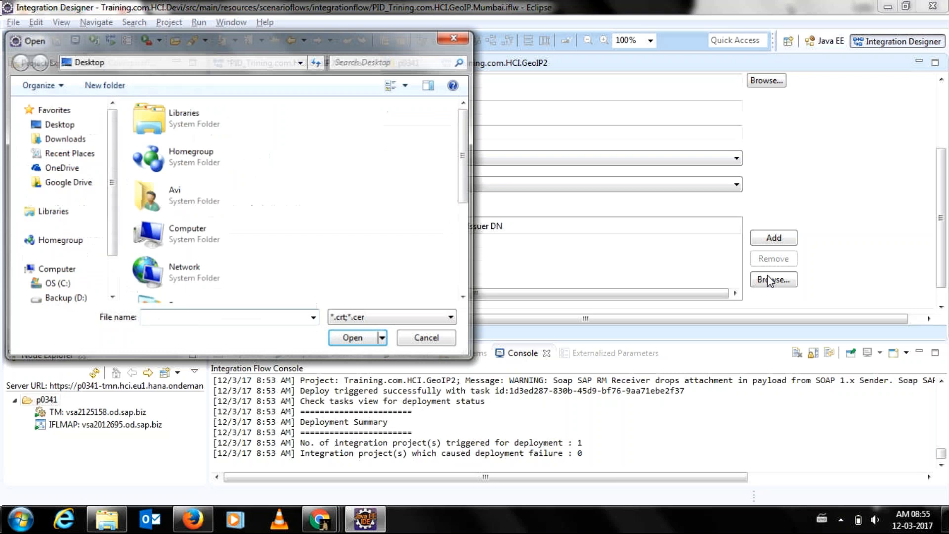
{"action": "scroll", "coordinate": [193, 237], "scroll_direction": "down", "scroll_amount": 5}
{"action": "double_click", "coordinate": [203, 258]}
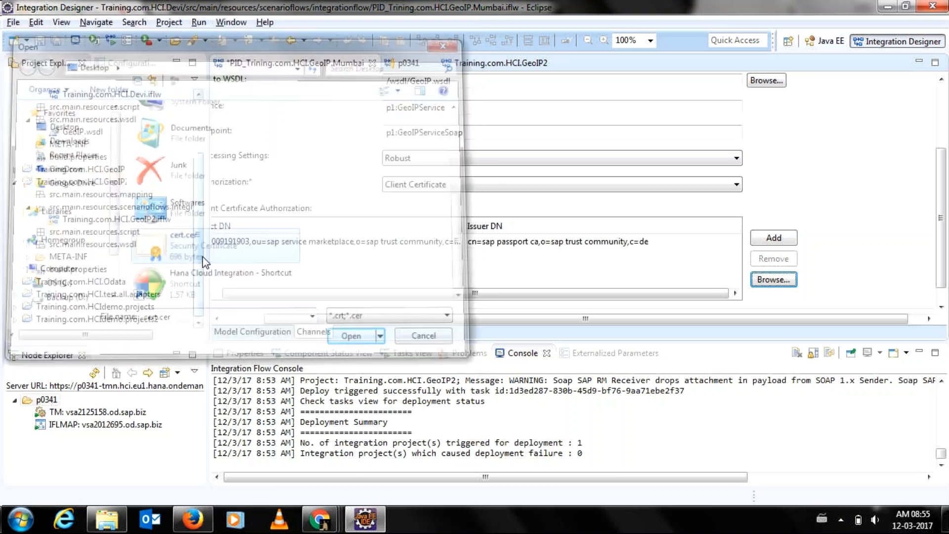
{"action": "left_click_drag", "start_coordinate": [377, 292], "coordinate": [310, 298]}
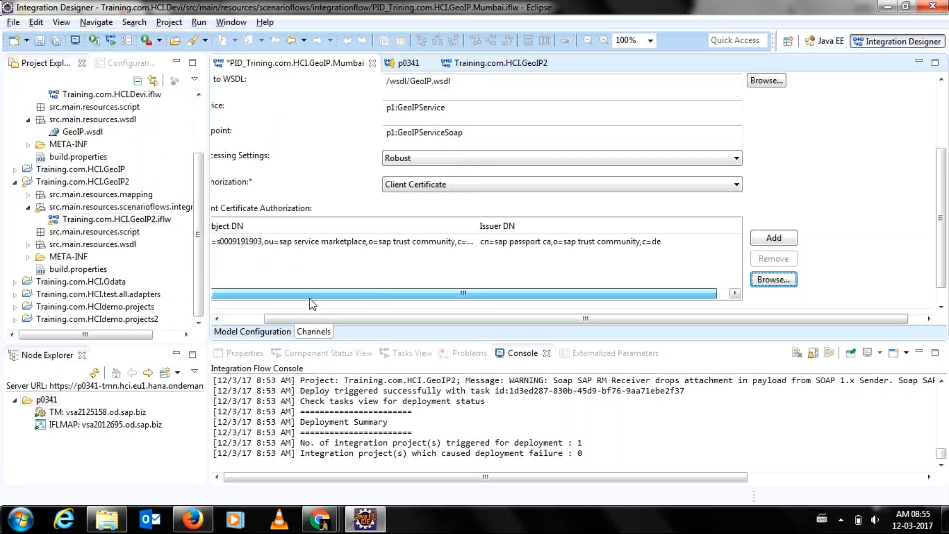
{"action": "left_click", "coordinate": [243, 318]}
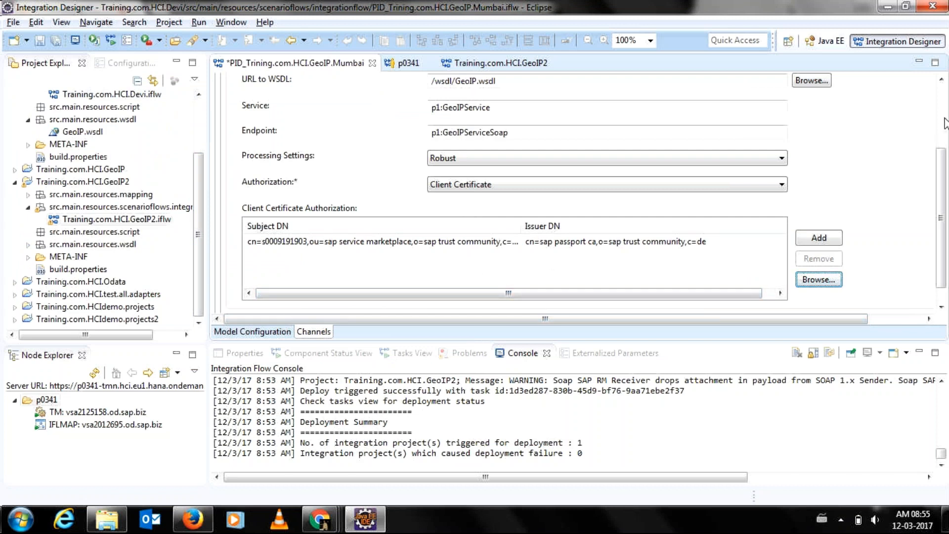
Return from the channel's general details to the integration process diagram.
{"action": "left_click", "coordinate": [941, 124]}
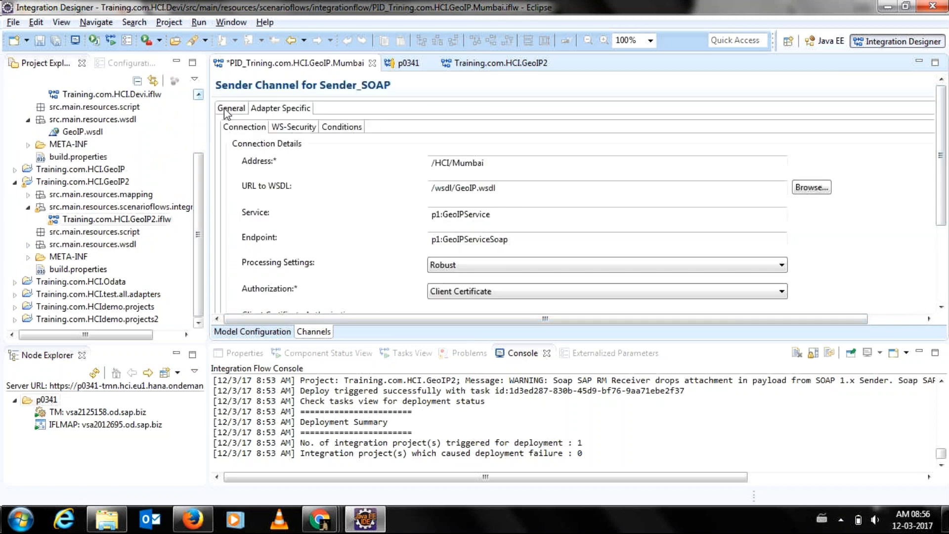
{"action": "left_click", "coordinate": [240, 108]}
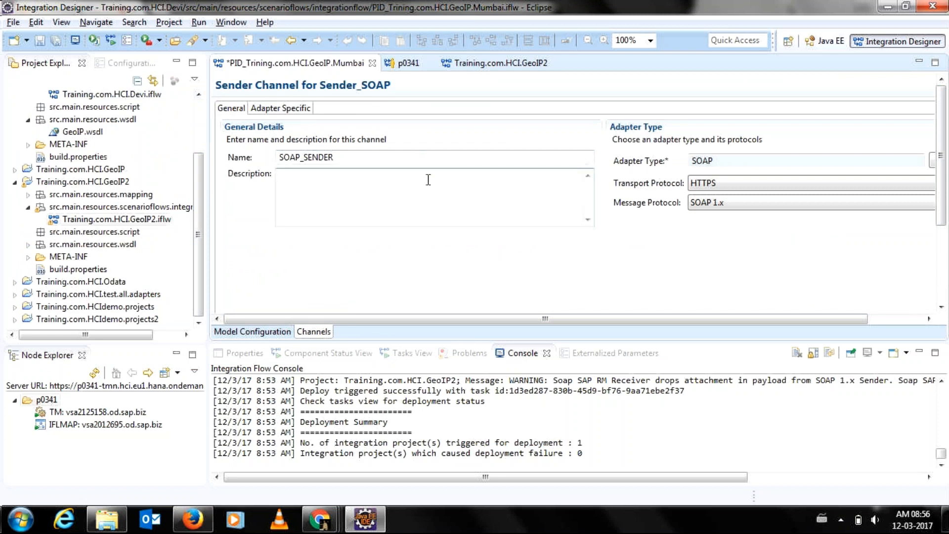
{"action": "left_click", "coordinate": [267, 332]}
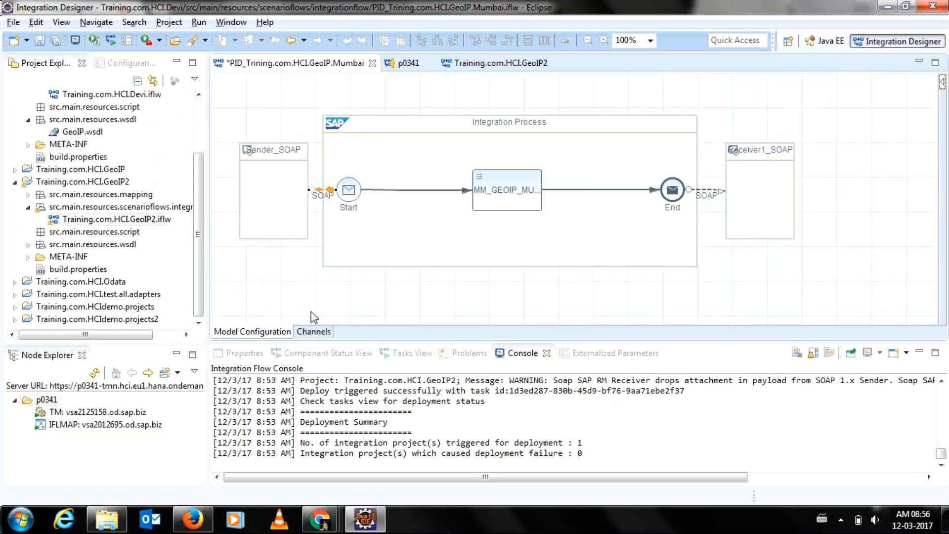
Save the GeoIP Mumbai integration flow and run checks on it.
{"action": "key", "text": "ctrl+s"}
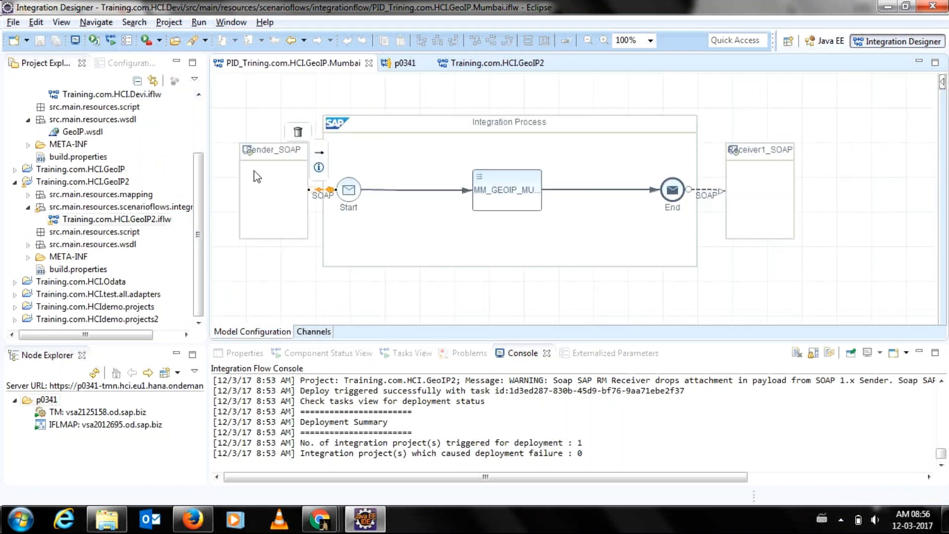
{"action": "right_click", "coordinate": [272, 106]}
{"action": "left_click", "coordinate": [292, 129]}
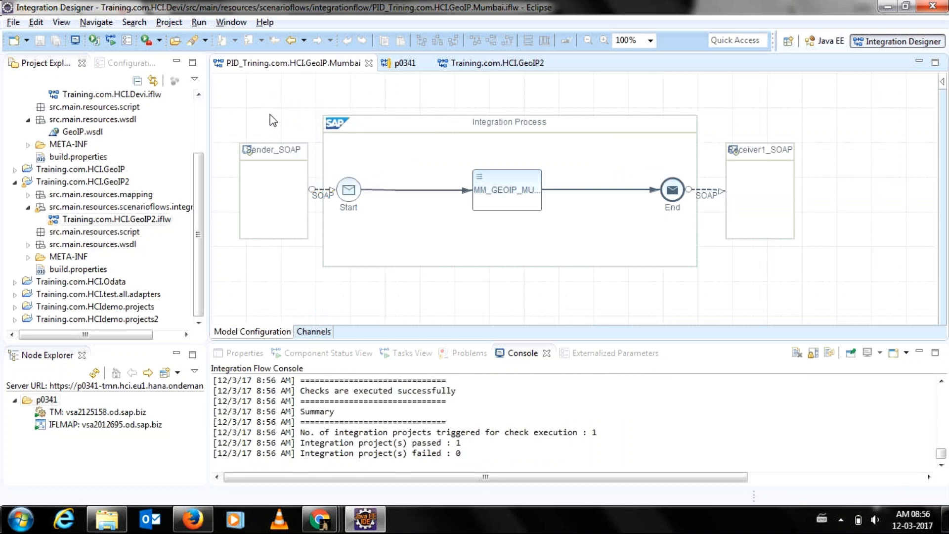
Deploy the flow to tenant p0341 and refresh its Deployed Artifacts list.
{"action": "right_click", "coordinate": [273, 115]}
{"action": "left_click", "coordinate": [293, 125]}
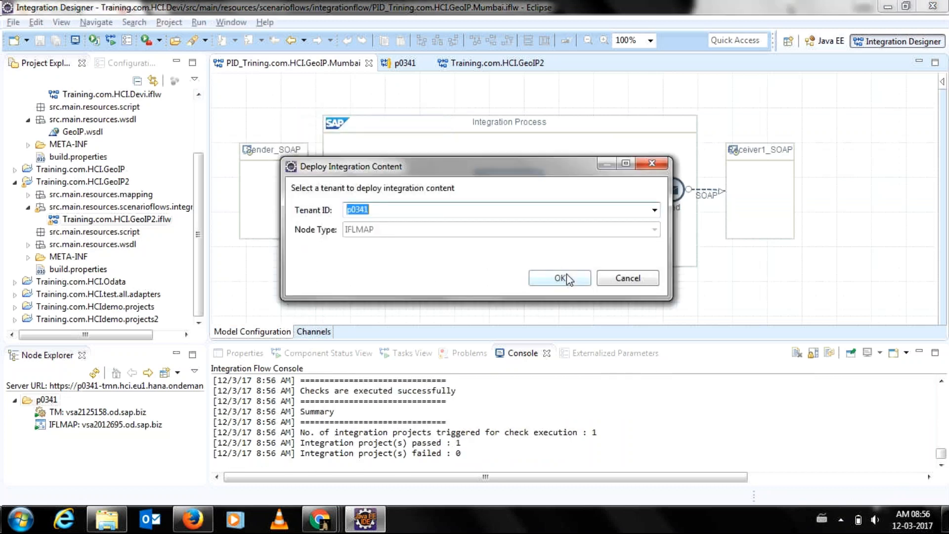
{"action": "left_click", "coordinate": [605, 284]}
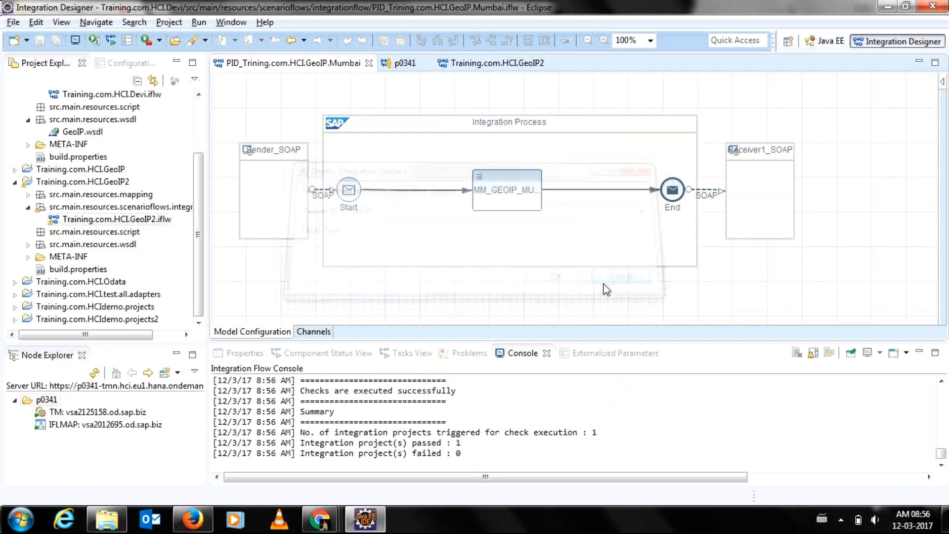
{"action": "right_click", "coordinate": [262, 130]}
{"action": "left_click", "coordinate": [293, 143]}
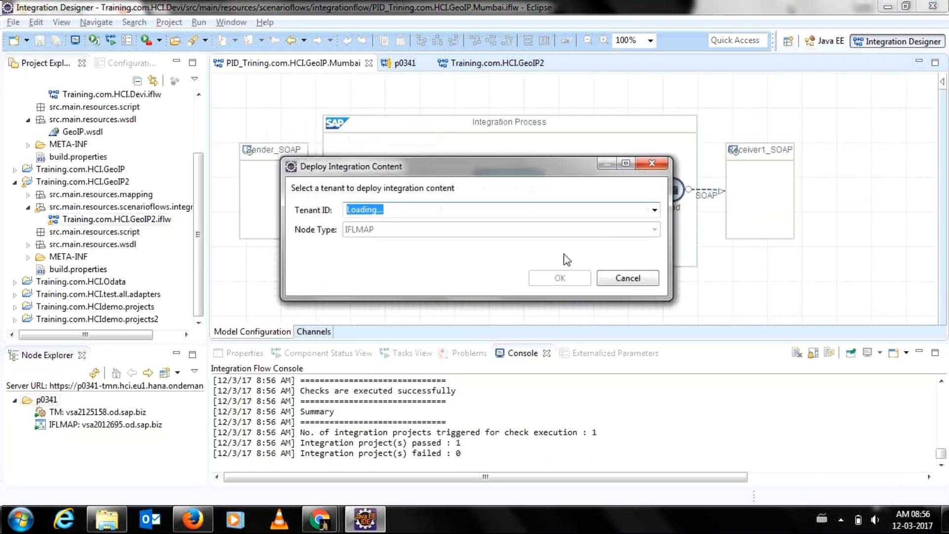
{"action": "left_click", "coordinate": [557, 278]}
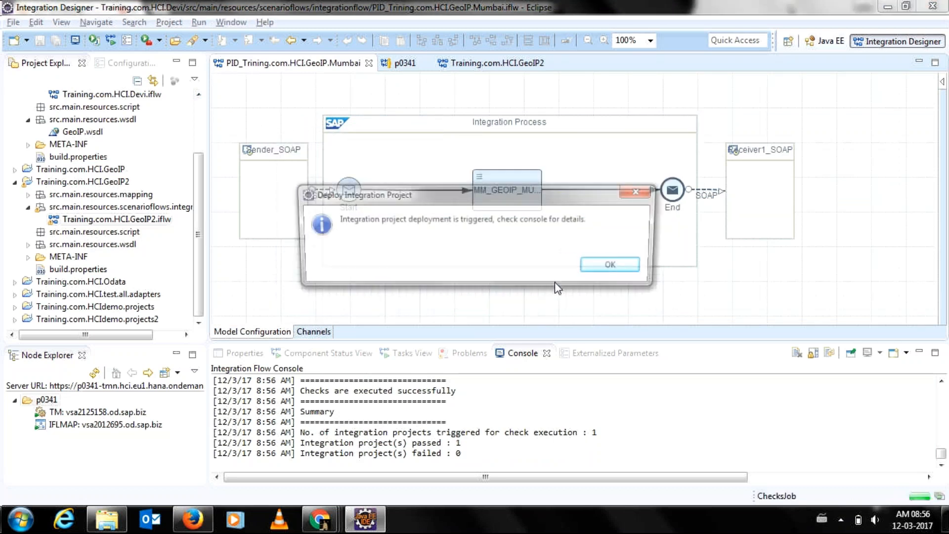
{"action": "left_click", "coordinate": [622, 266]}
{"action": "left_click", "coordinate": [405, 65]}
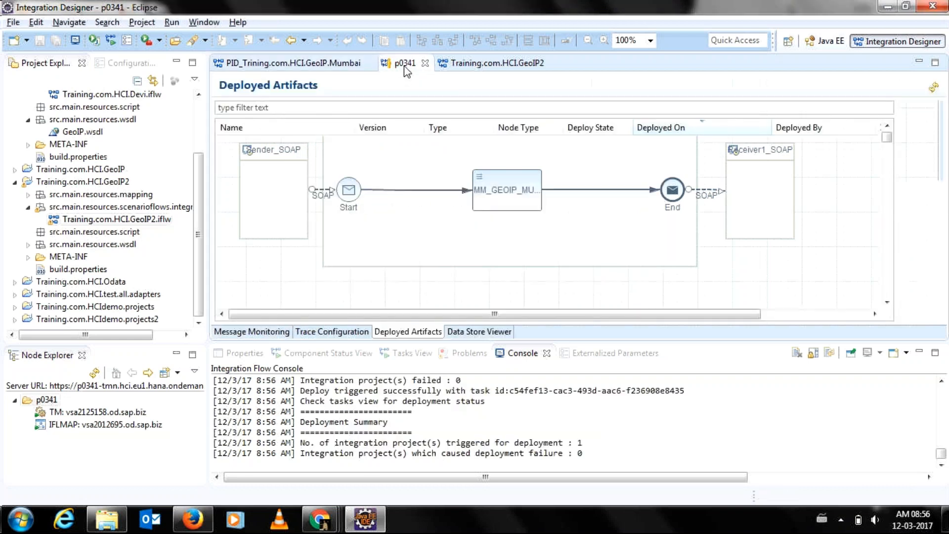
{"action": "left_click", "coordinate": [934, 88]}
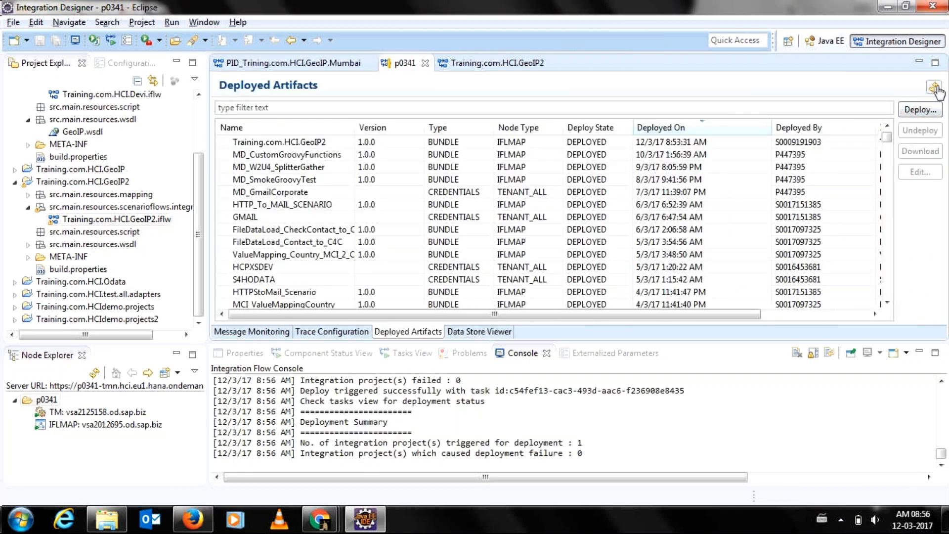
Import cert.cer as the Sender_SOAP participant's certificate and save the flow.
{"action": "left_click", "coordinate": [267, 64]}
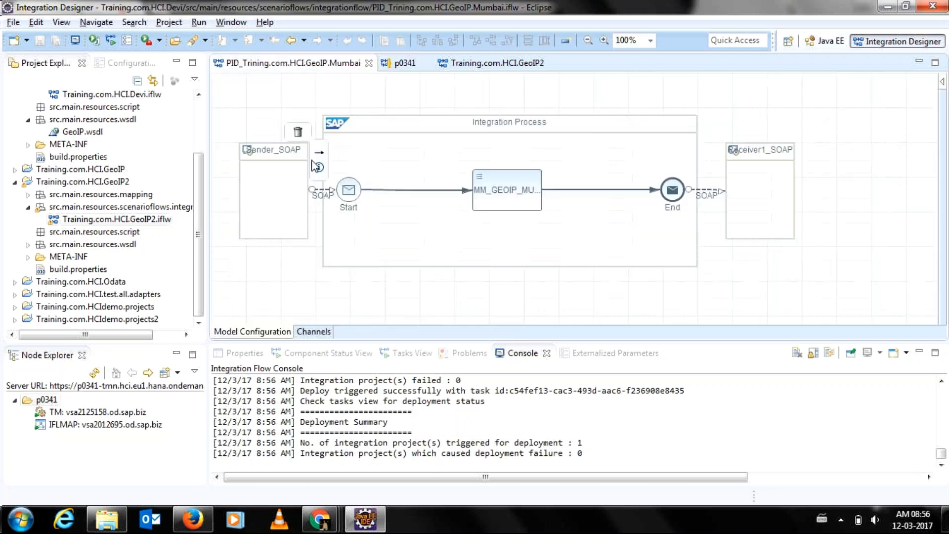
{"action": "right_click", "coordinate": [256, 176]}
{"action": "left_click", "coordinate": [309, 178]}
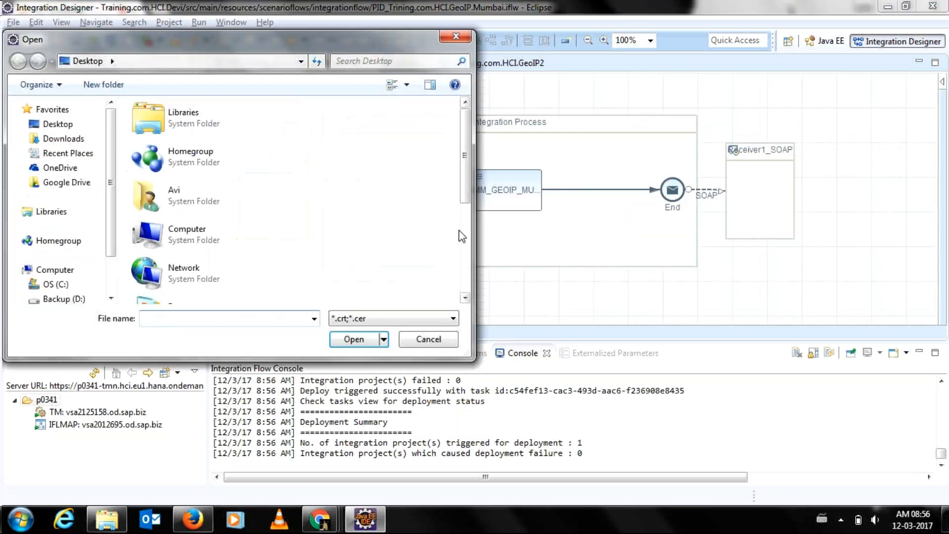
{"action": "scroll", "coordinate": [464, 239], "scroll_direction": "down", "scroll_amount": 3}
{"action": "double_click", "coordinate": [234, 236]}
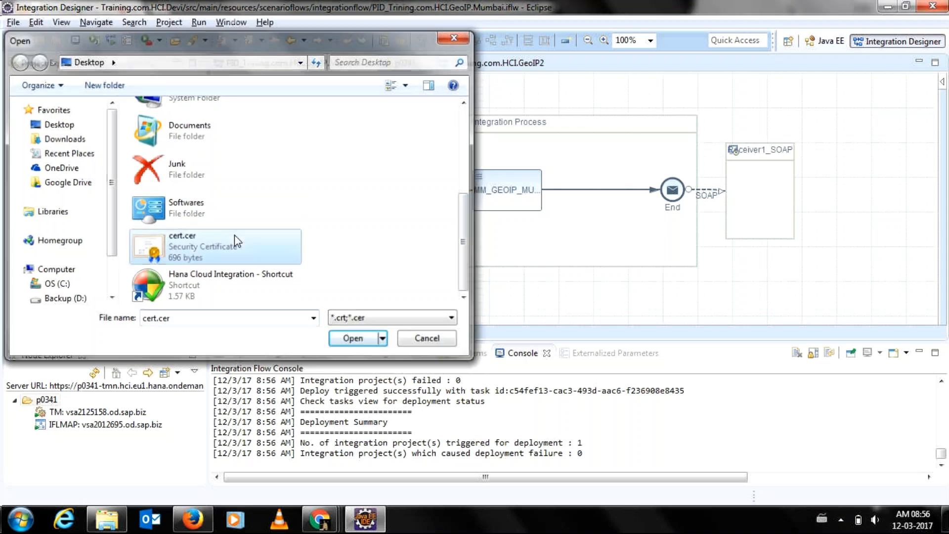
{"action": "left_click", "coordinate": [241, 110]}
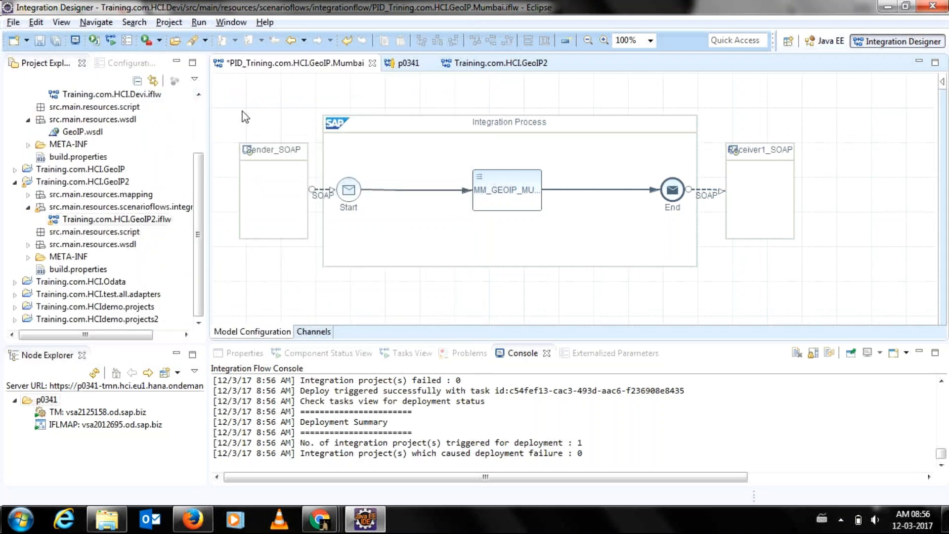
{"action": "key", "text": "ctrl+s"}
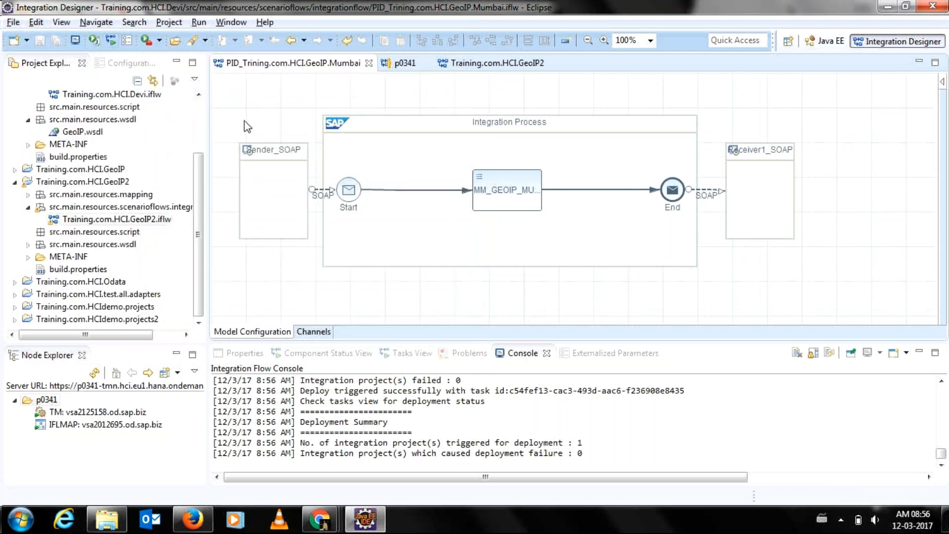
Check the flow, redeploy it to tenant p0341, and refresh the deployed artifacts list.
{"action": "right_click", "coordinate": [244, 93]}
{"action": "left_click", "coordinate": [270, 112]}
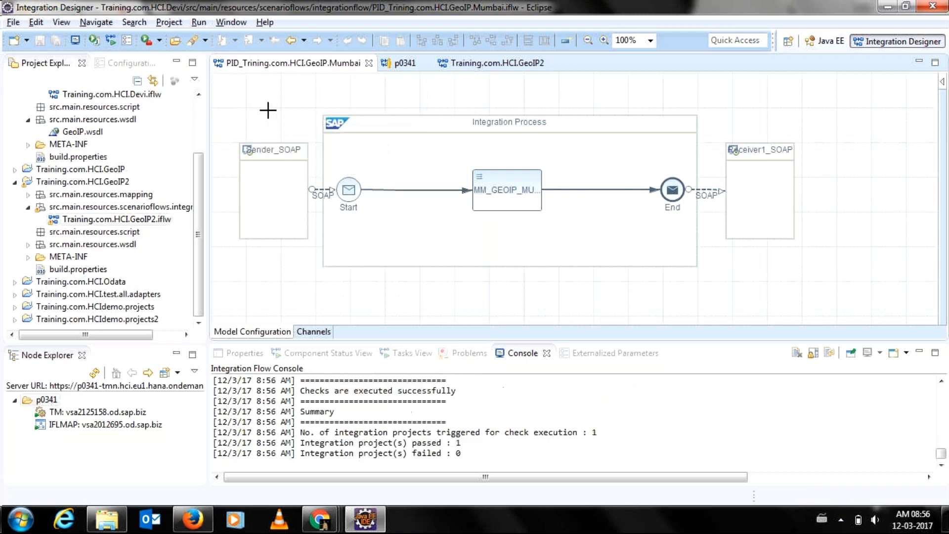
{"action": "right_click", "coordinate": [260, 97]}
{"action": "left_click", "coordinate": [287, 105]}
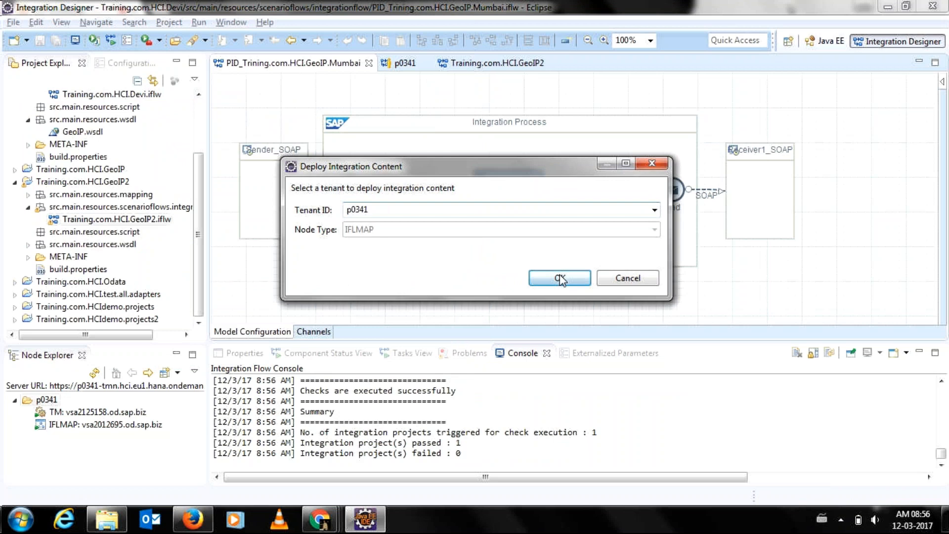
{"action": "left_click", "coordinate": [559, 279]}
{"action": "left_click", "coordinate": [615, 266]}
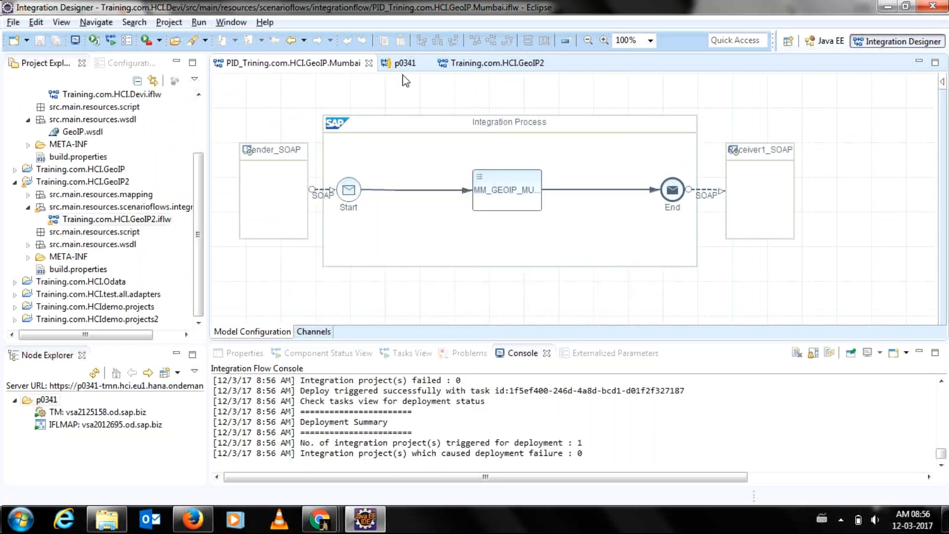
{"action": "left_click", "coordinate": [404, 69]}
{"action": "left_click", "coordinate": [933, 89]}
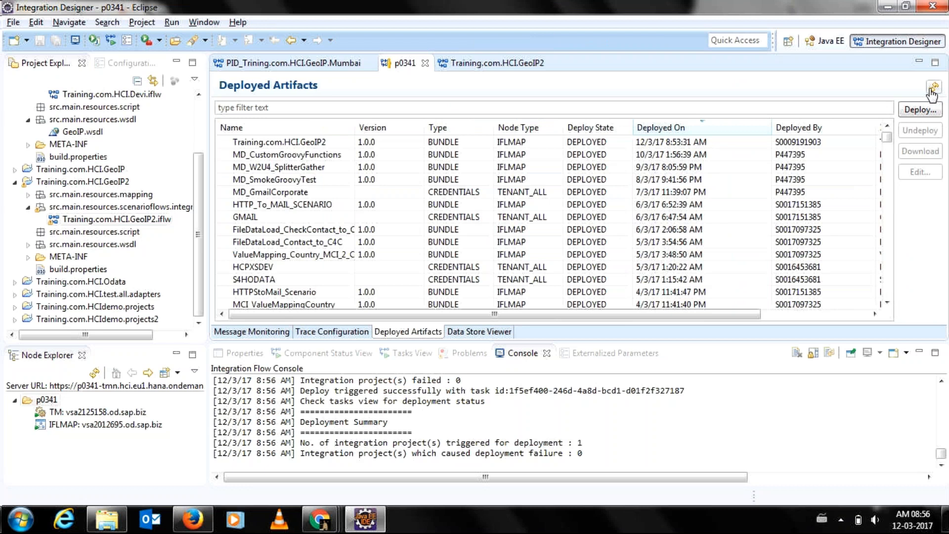
{"action": "left_click", "coordinate": [323, 64]}
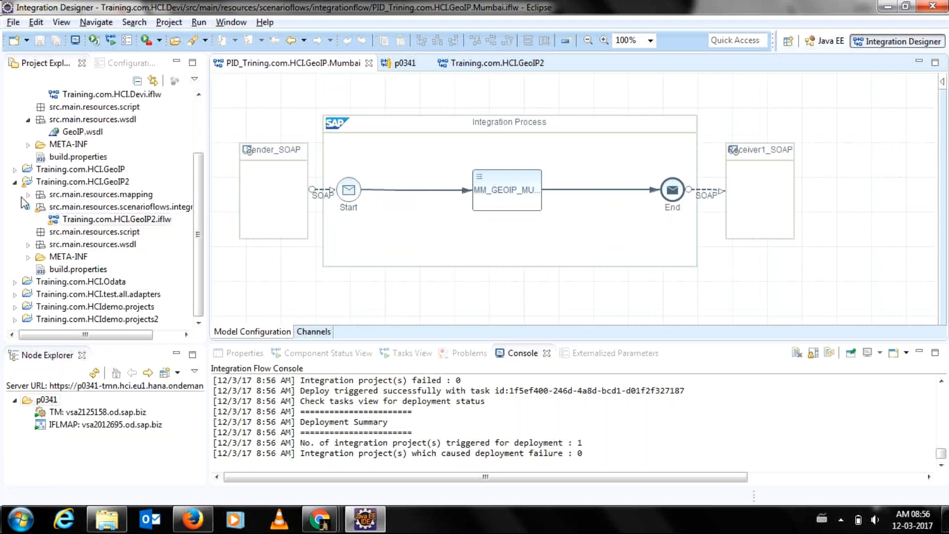
Collapse the GeoIP2 project and look up its deployed artifact on tenant p0341.
{"action": "left_click", "coordinate": [28, 210]}
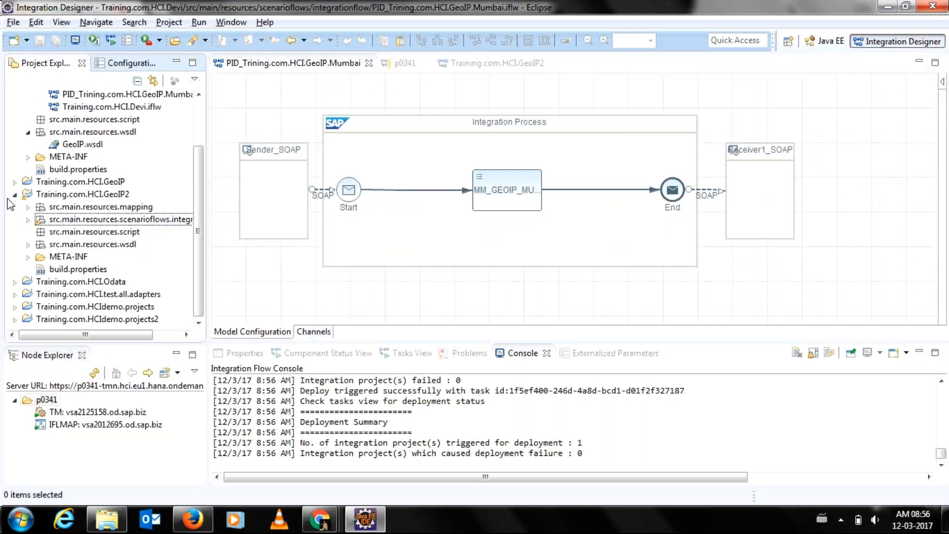
{"action": "left_click", "coordinate": [13, 195]}
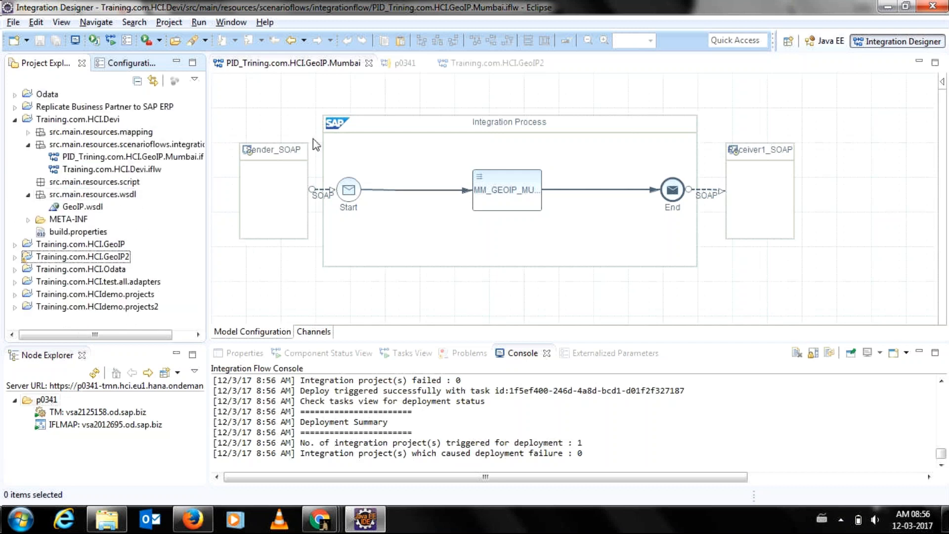
{"action": "left_click", "coordinate": [408, 62]}
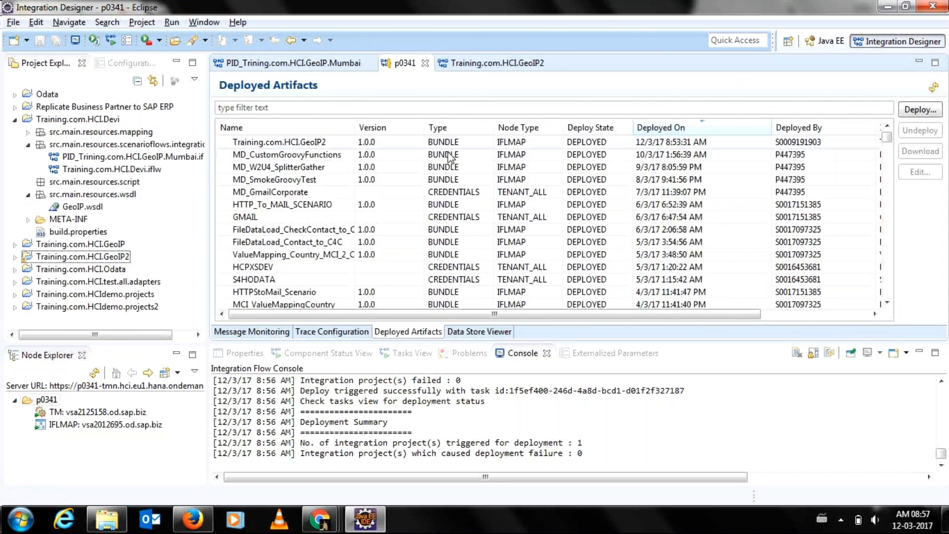
{"action": "left_click", "coordinate": [350, 144]}
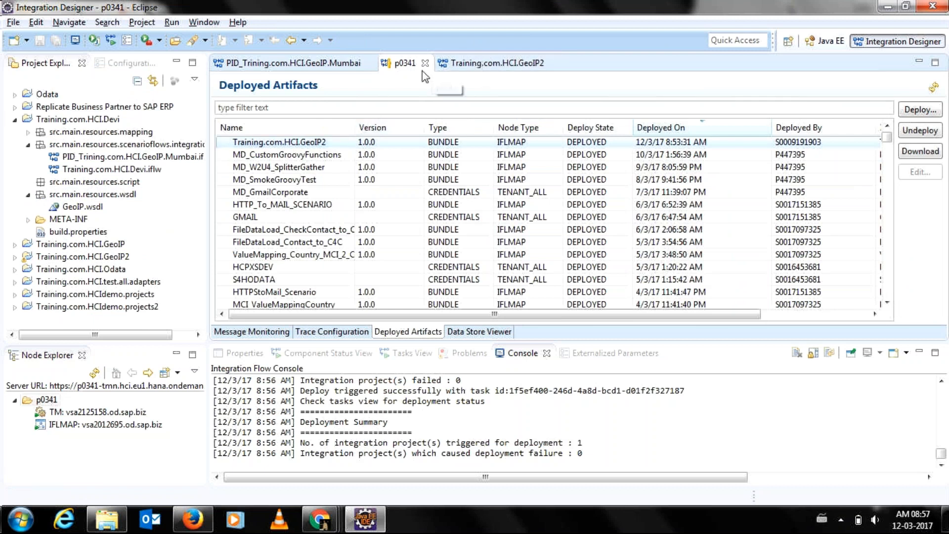
{"action": "left_click", "coordinate": [322, 63]}
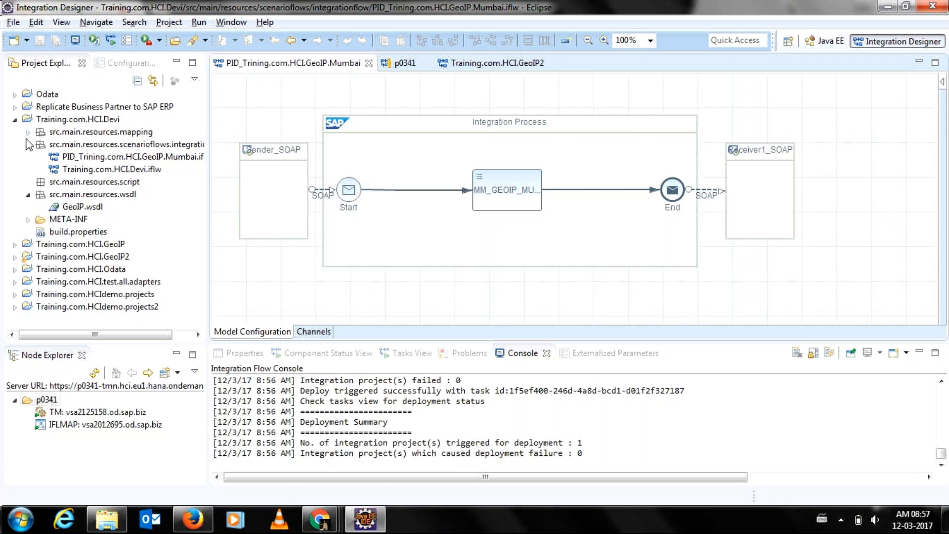
Open Training.com.HCI.Devi's META-INF/MANIFEST.MF and scroll through its entries.
{"action": "left_click", "coordinate": [28, 144]}
{"action": "left_click", "coordinate": [28, 133]}
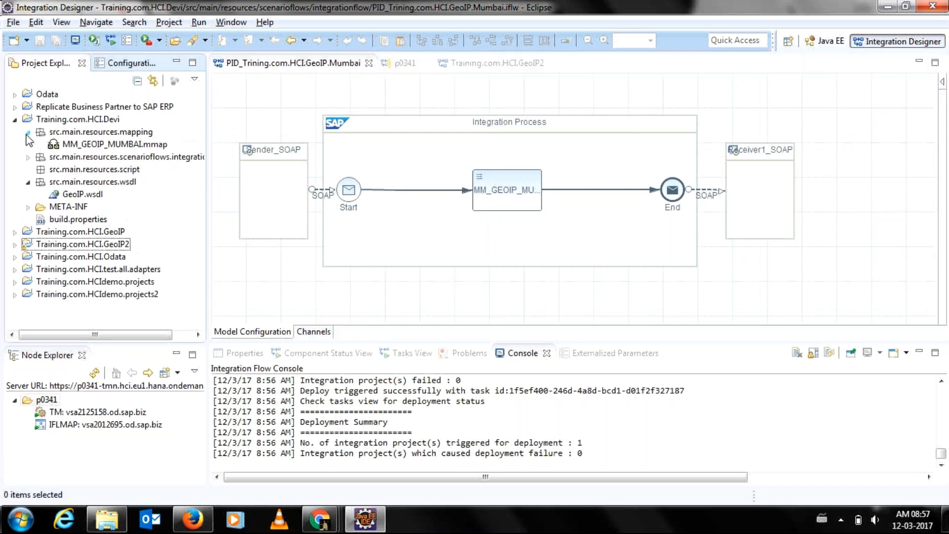
{"action": "left_click", "coordinate": [28, 133]}
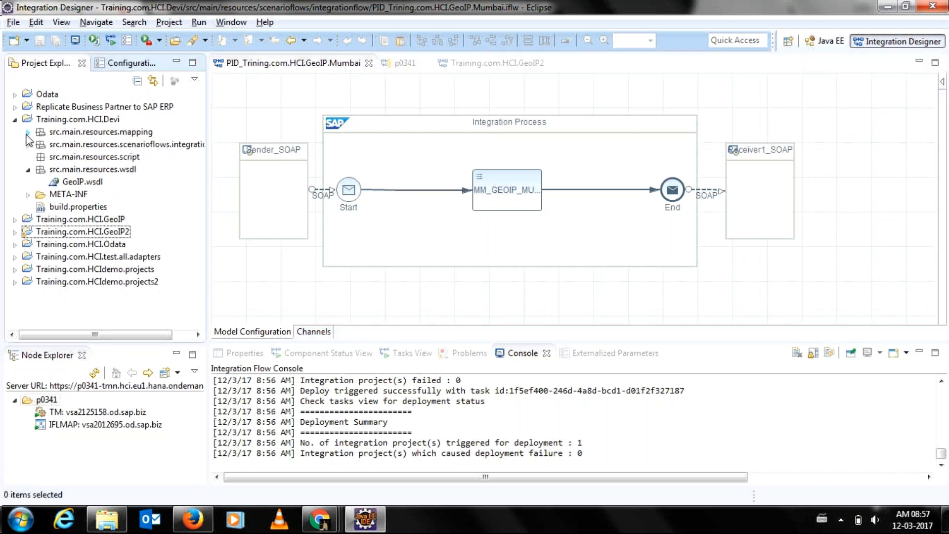
{"action": "left_click", "coordinate": [26, 195]}
{"action": "double_click", "coordinate": [96, 209]}
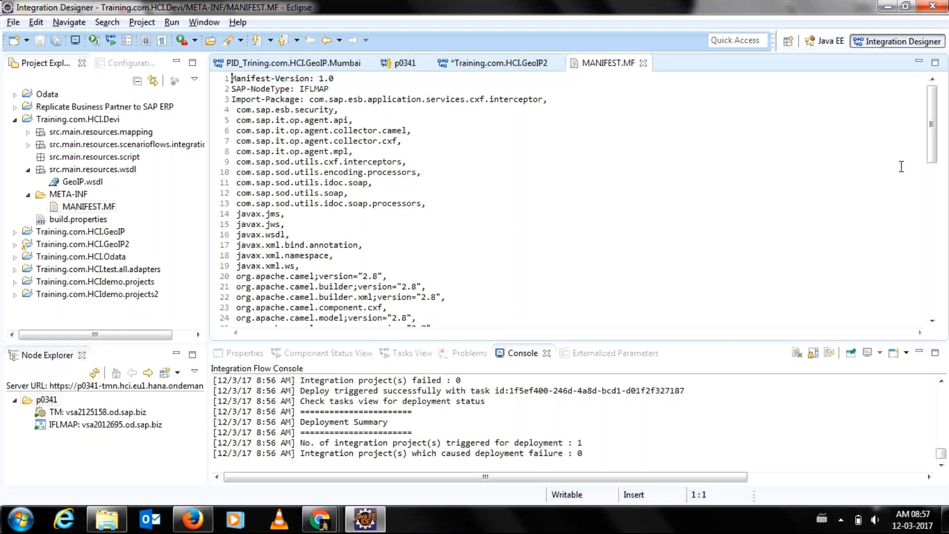
{"action": "mouse_move", "coordinate": [932, 158]}
{"action": "left_mouse_down"}
{"action": "mouse_move", "coordinate": [919, 230]}
{"action": "mouse_move", "coordinate": [930, 143]}
{"action": "left_mouse_up"}
Reveal the GeoIP project's MANIFEST.MF, then collapse both META-INF folders and the GeoIP project.
{"action": "left_click", "coordinate": [14, 231]}
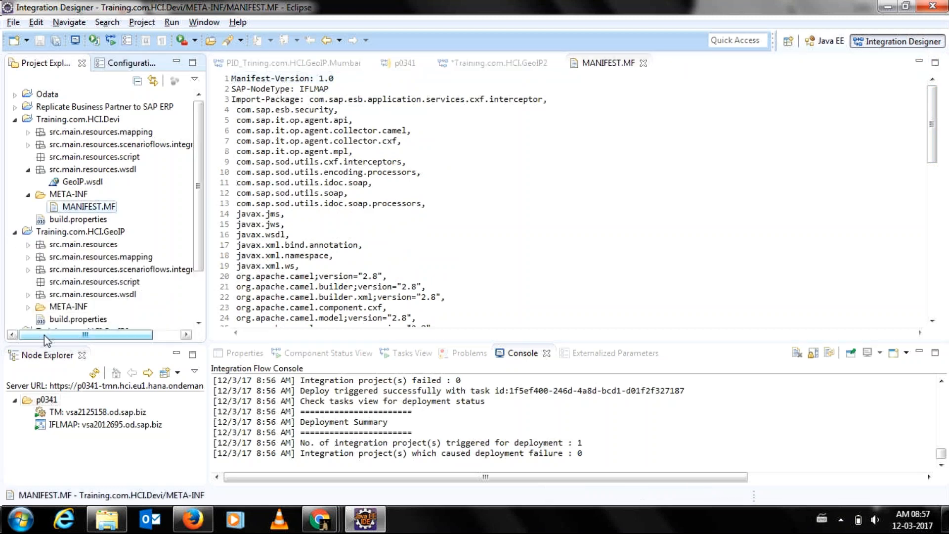
{"action": "left_click", "coordinate": [28, 306]}
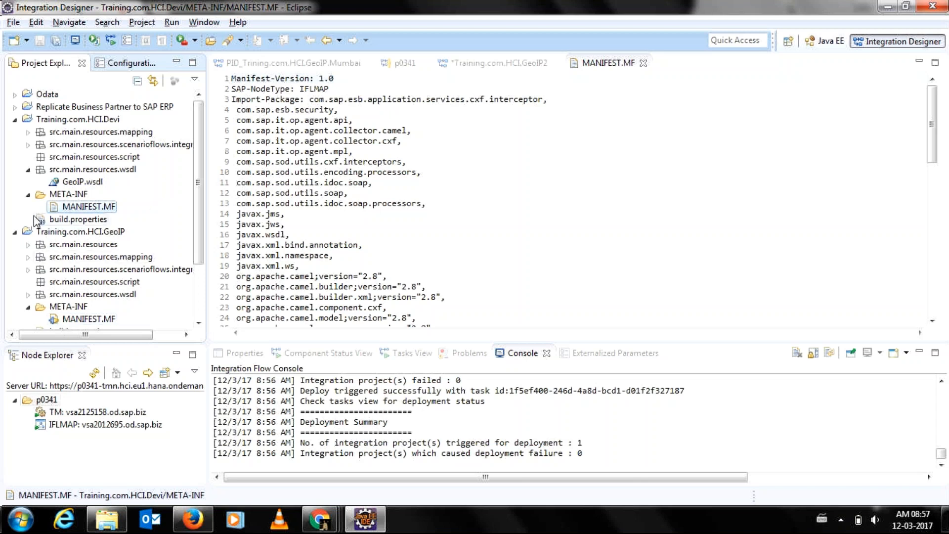
{"action": "left_click", "coordinate": [28, 195]}
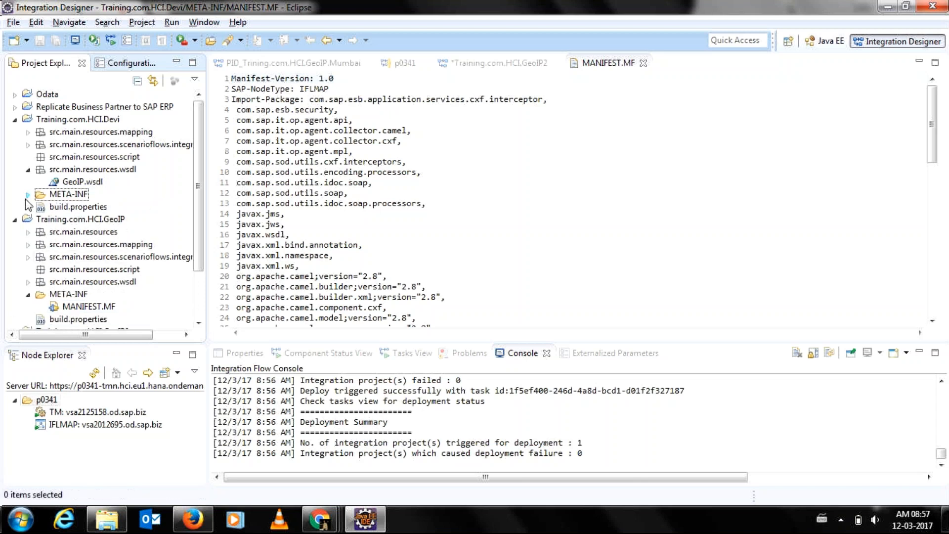
{"action": "left_click", "coordinate": [27, 295]}
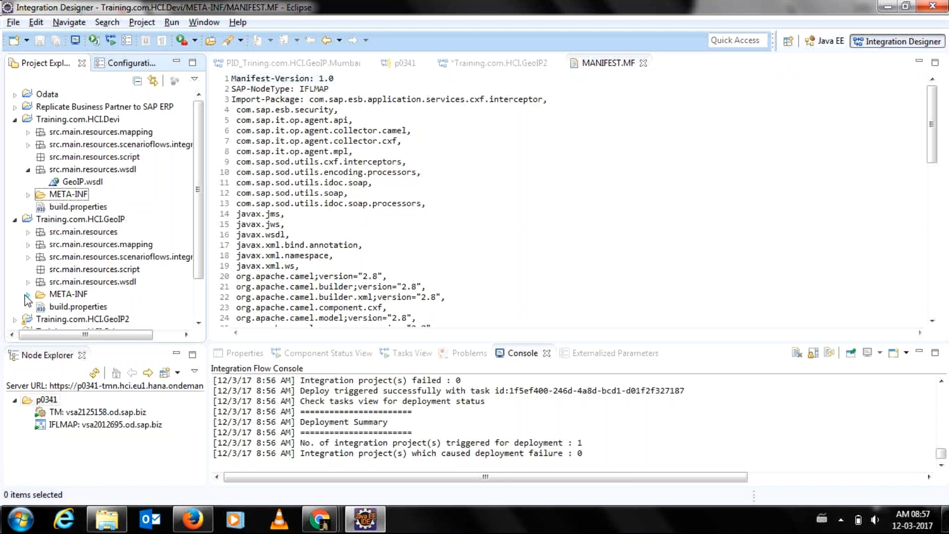
{"action": "left_click", "coordinate": [15, 219]}
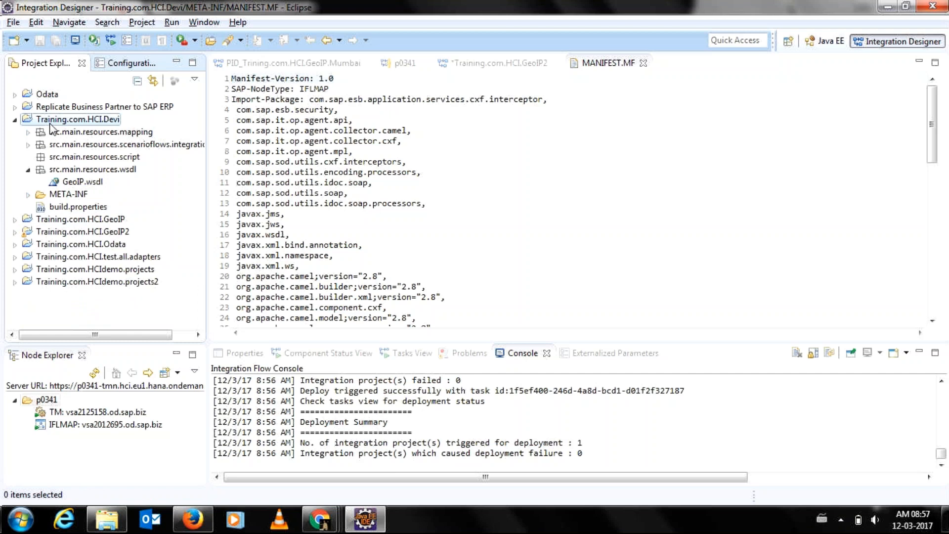
Begin an archive-file export of Training.com.HCI.Devi, then cancel it.
{"action": "right_click", "coordinate": [50, 123]}
{"action": "left_click", "coordinate": [91, 213]}
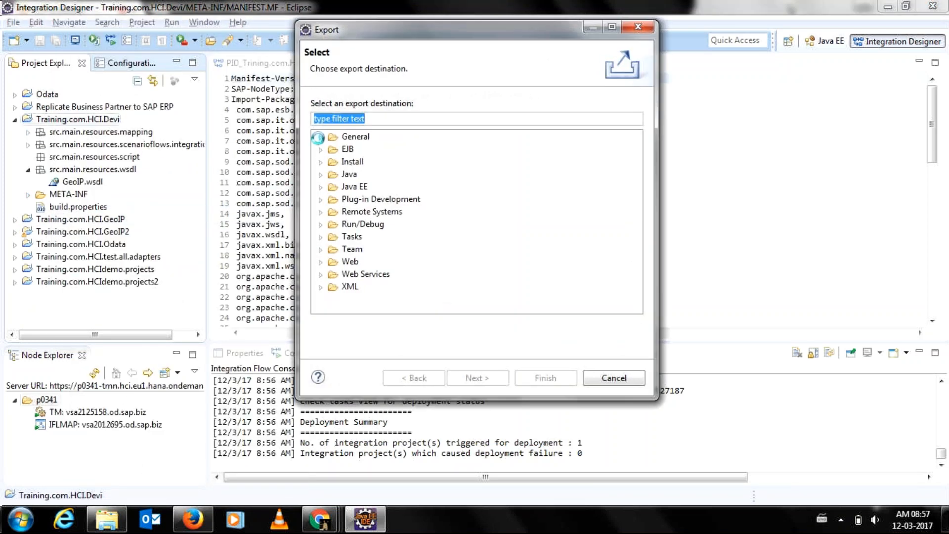
{"action": "left_click", "coordinate": [320, 137]}
{"action": "left_click", "coordinate": [375, 161]}
{"action": "left_click", "coordinate": [487, 385]}
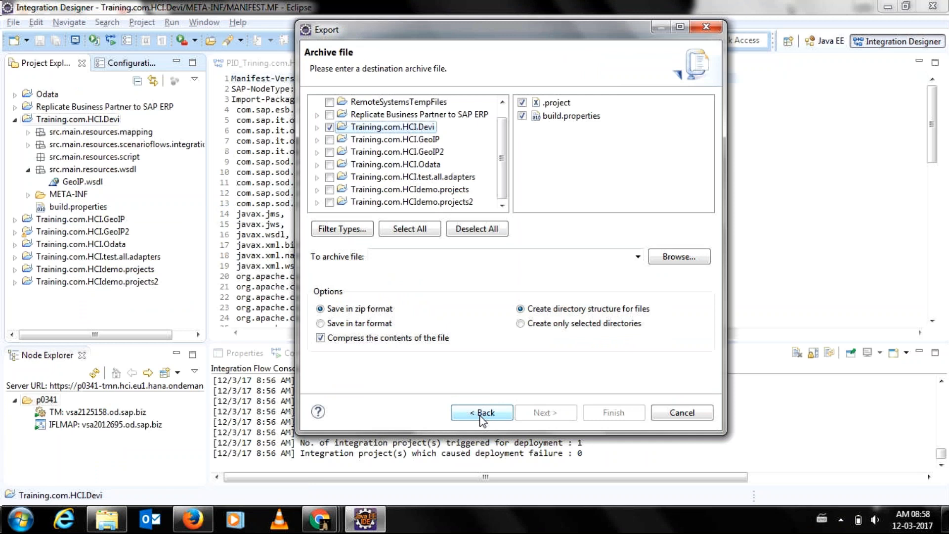
{"action": "left_click", "coordinate": [682, 412]}
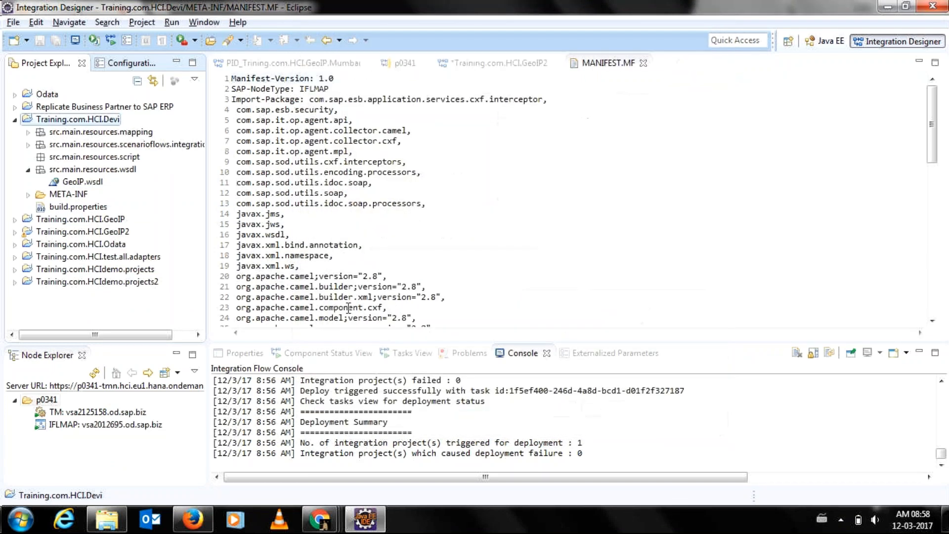
Restart the Training.com.HCI.Devi export as a General archive file.
{"action": "right_click", "coordinate": [68, 120]}
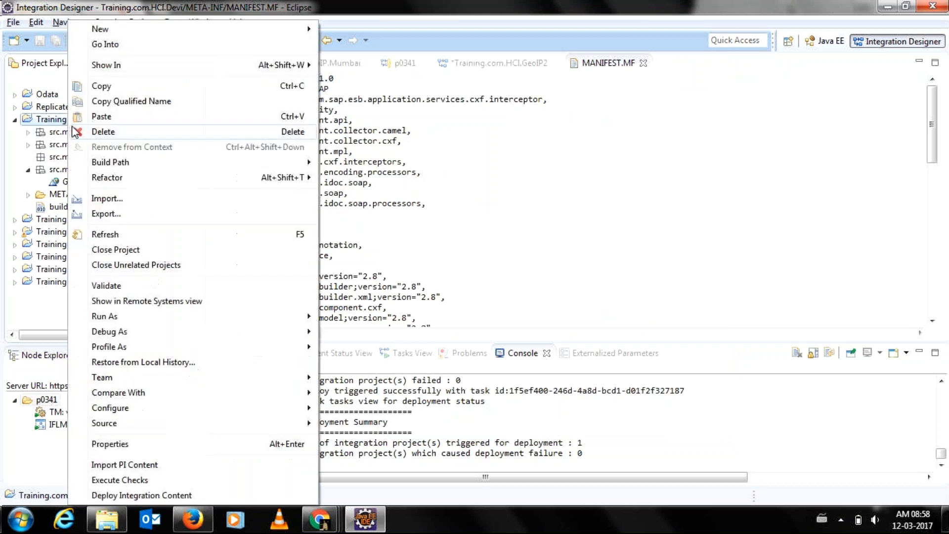
{"action": "left_click", "coordinate": [95, 215]}
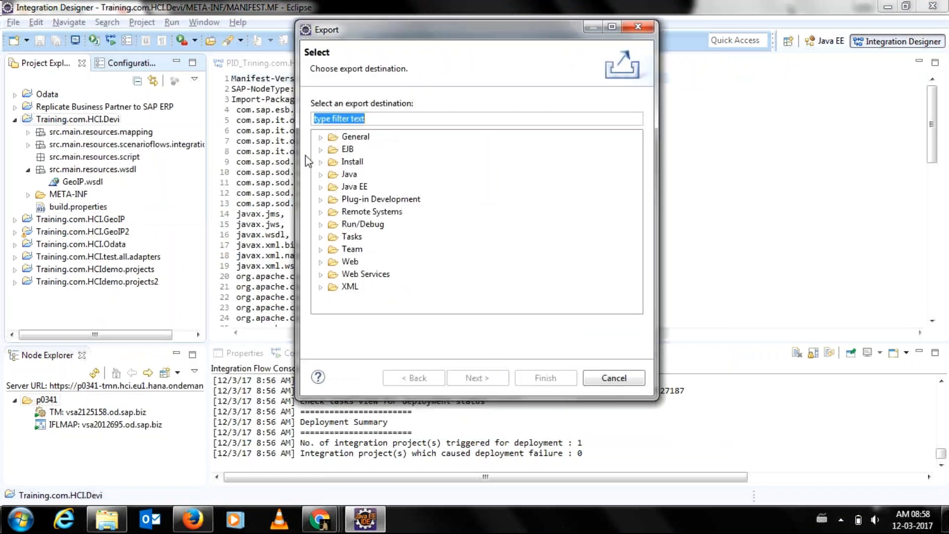
{"action": "left_click", "coordinate": [320, 138]}
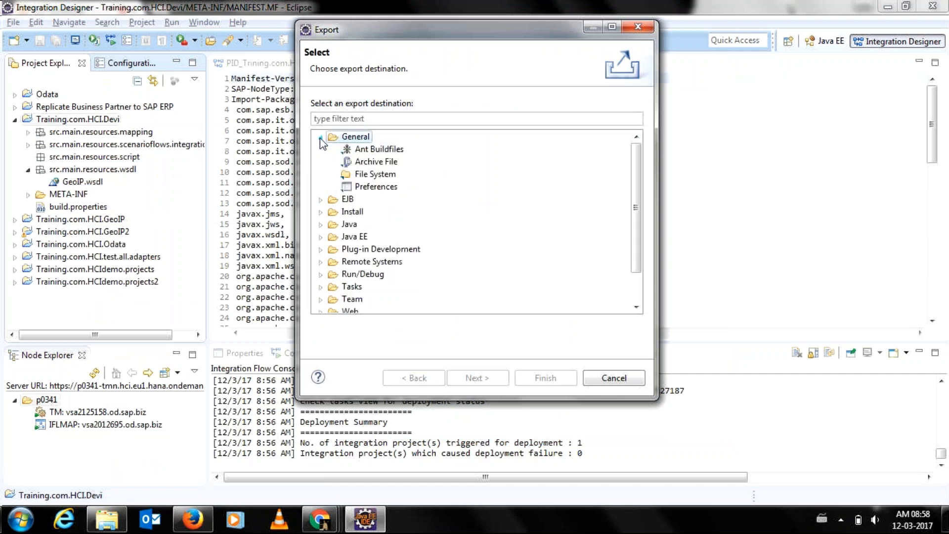
{"action": "left_click", "coordinate": [372, 163]}
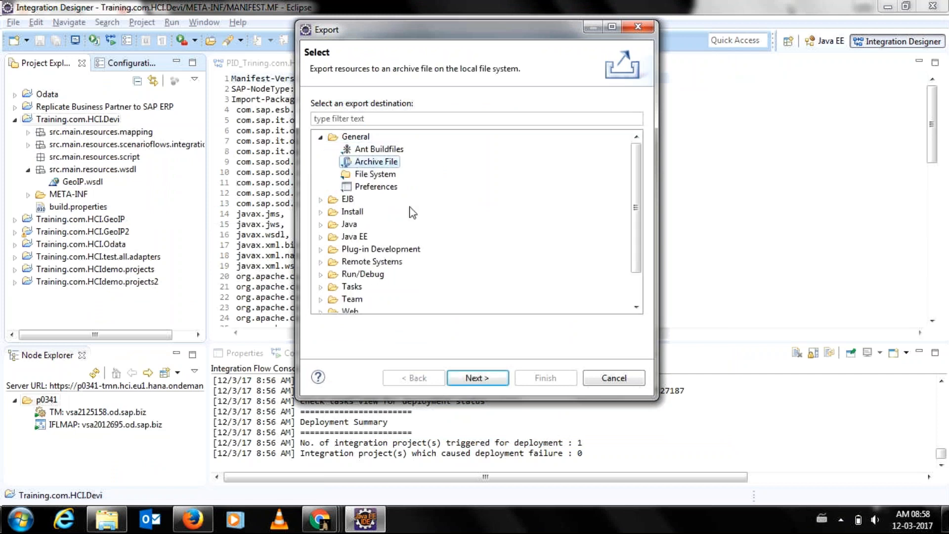
{"action": "left_click", "coordinate": [489, 377]}
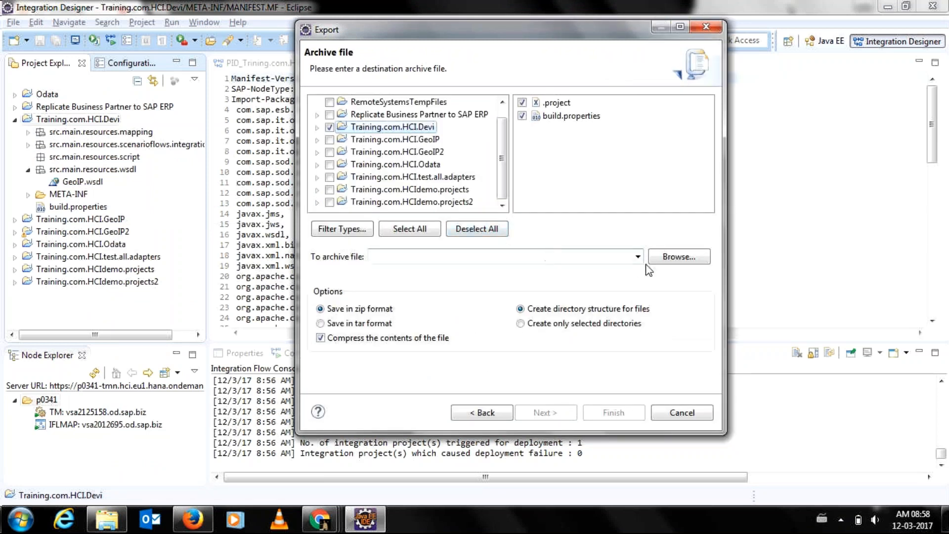
Save the archive as test.zip on the Desktop, finish the export, and close MANIFEST.MF.
{"action": "left_click", "coordinate": [671, 258]}
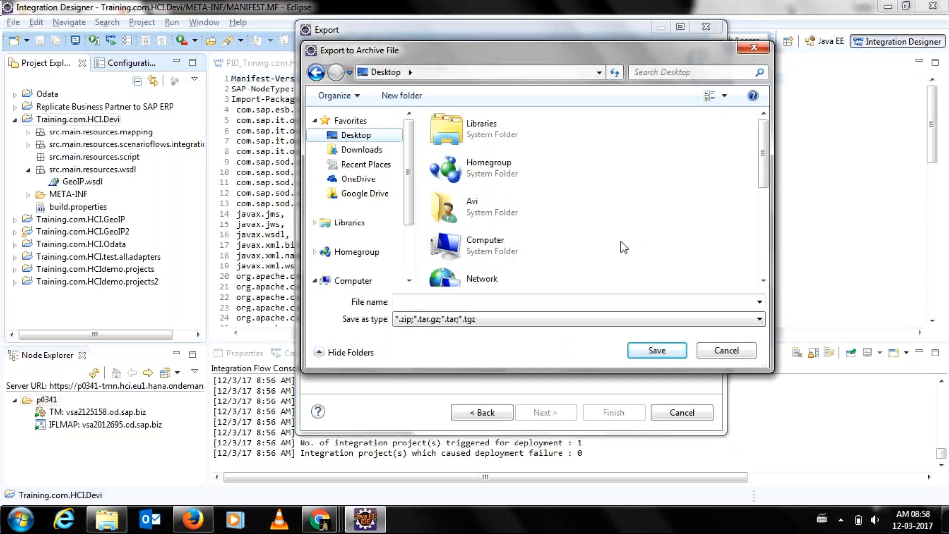
{"action": "left_click", "coordinate": [651, 353]}
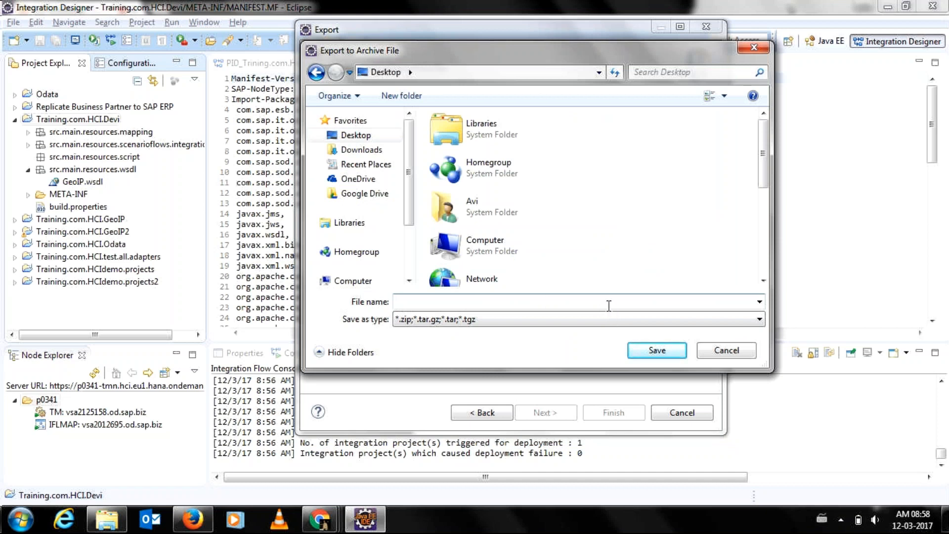
{"action": "type", "text": "test"}
{"action": "left_click", "coordinate": [643, 345]}
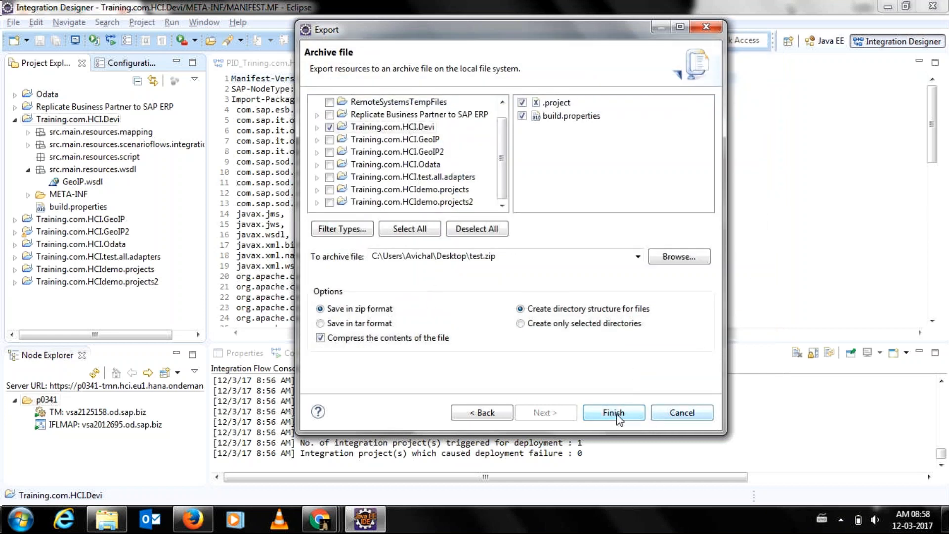
{"action": "left_click", "coordinate": [672, 413]}
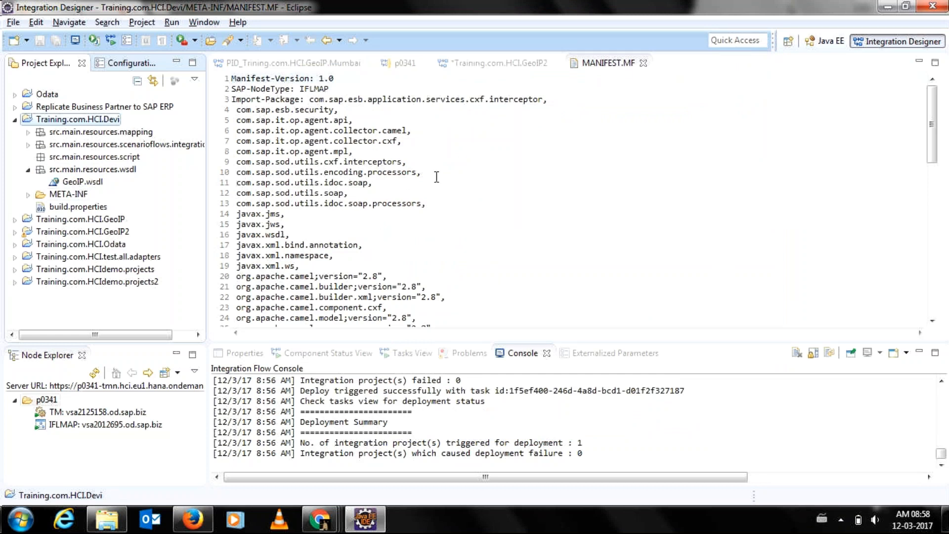
{"action": "left_click", "coordinate": [643, 63]}
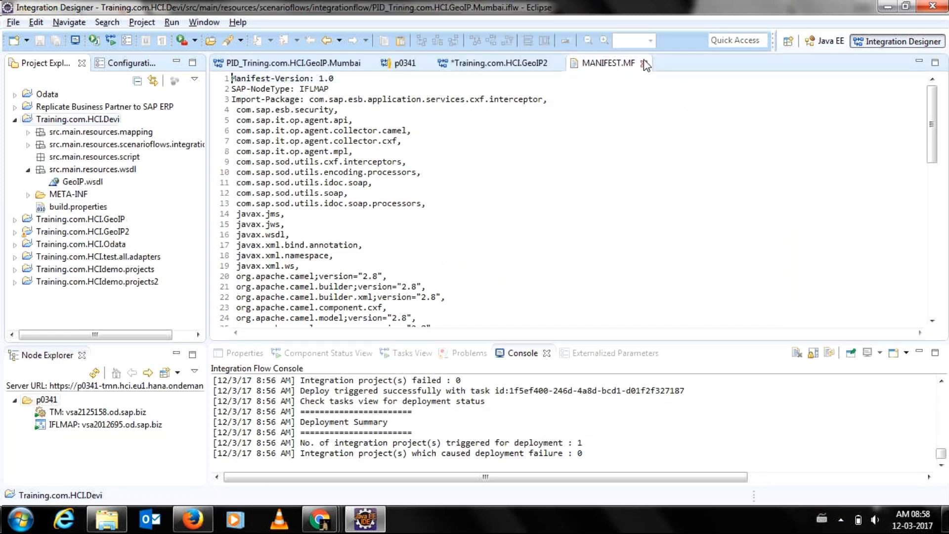
{"action": "left_click", "coordinate": [27, 195]}
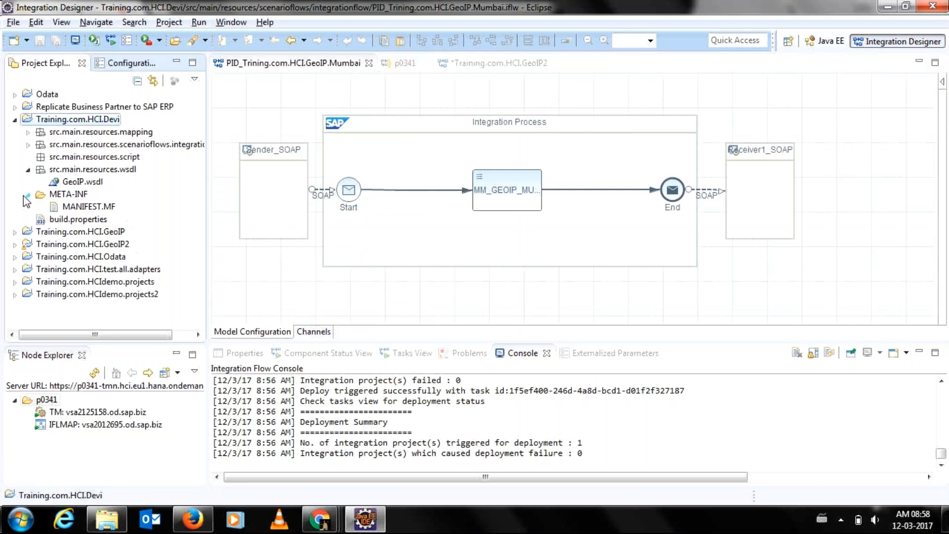
Open Devi's manifest, close the unsaved GeoIP2 flow, and open Training.com.HCI.GeoIP's MANIFEST.MF.
{"action": "double_click", "coordinate": [71, 207]}
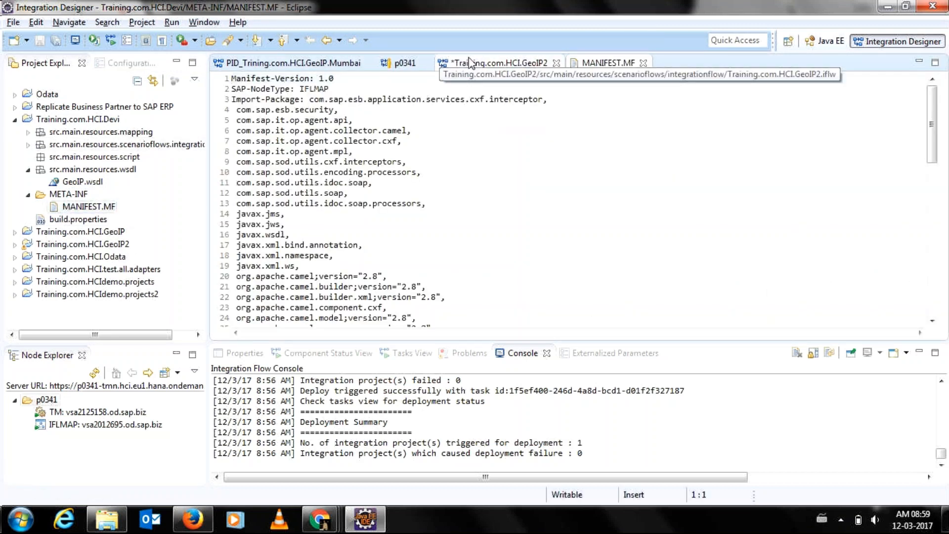
{"action": "left_click", "coordinate": [557, 62]}
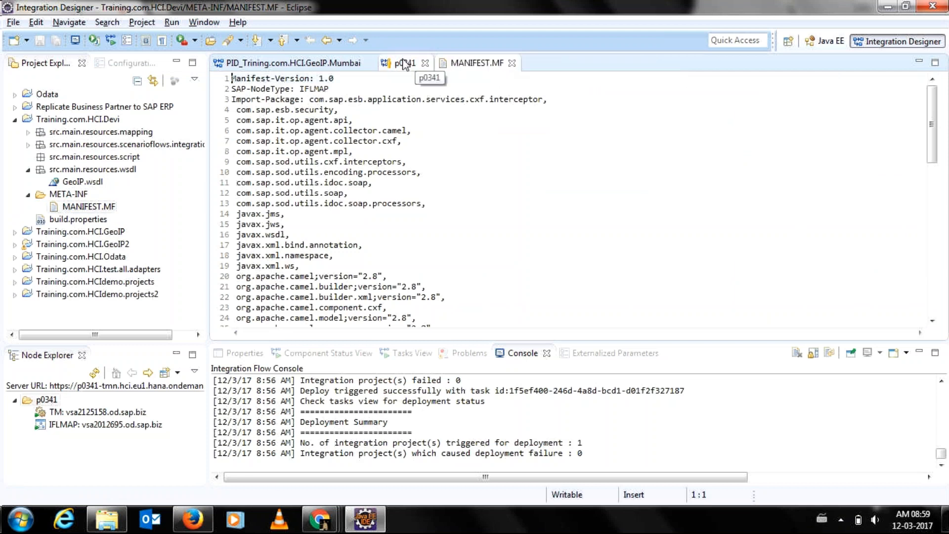
{"action": "left_click", "coordinate": [15, 232]}
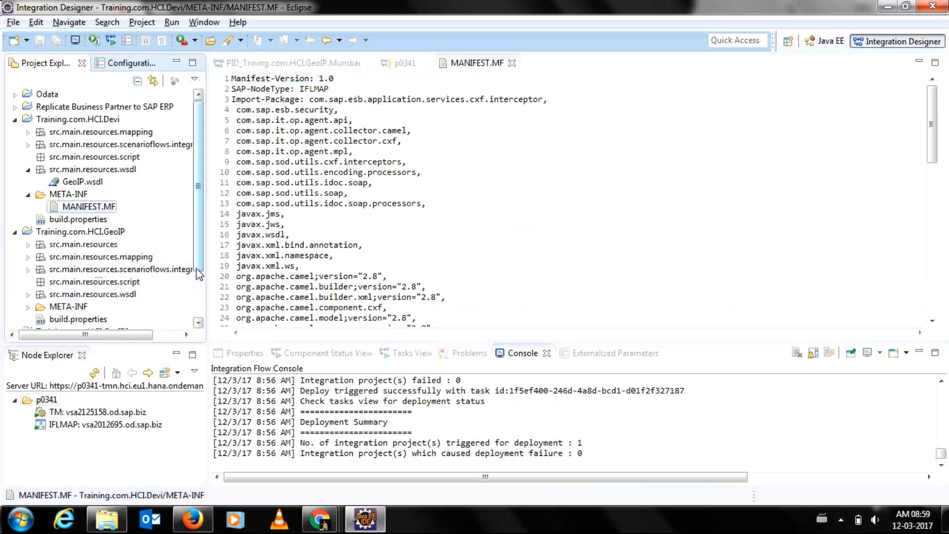
{"action": "scroll", "coordinate": [199, 274], "scroll_direction": "down", "scroll_amount": 2}
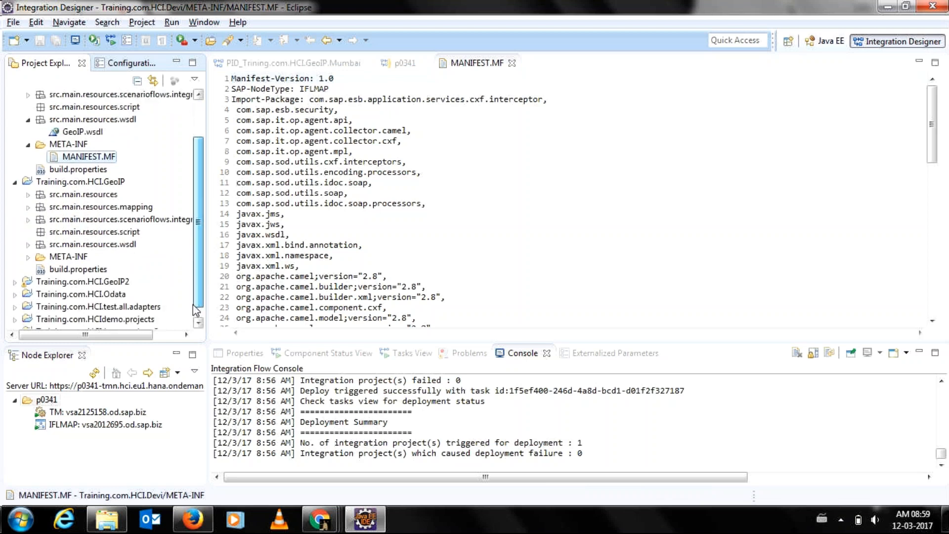
{"action": "left_click", "coordinate": [28, 257]}
{"action": "left_click", "coordinate": [74, 270]}
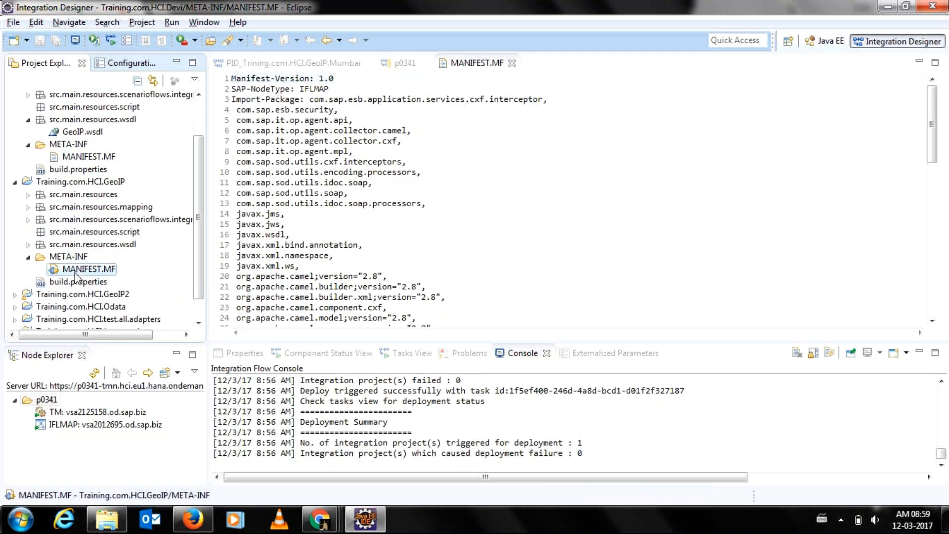
{"action": "left_click", "coordinate": [73, 271]}
{"action": "left_click", "coordinate": [97, 269]}
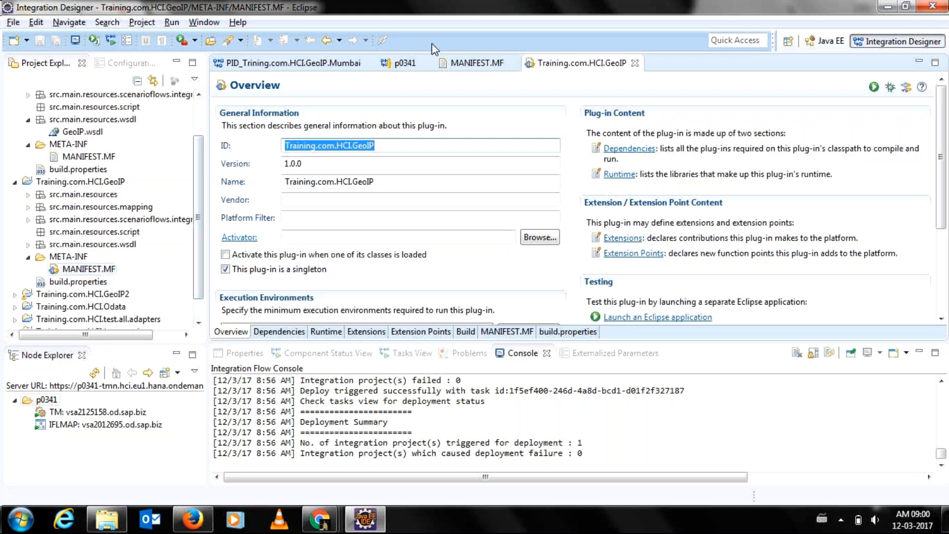
Compare the Devi manifest source text with the GeoIP plug-in overview.
{"action": "left_click", "coordinate": [476, 74]}
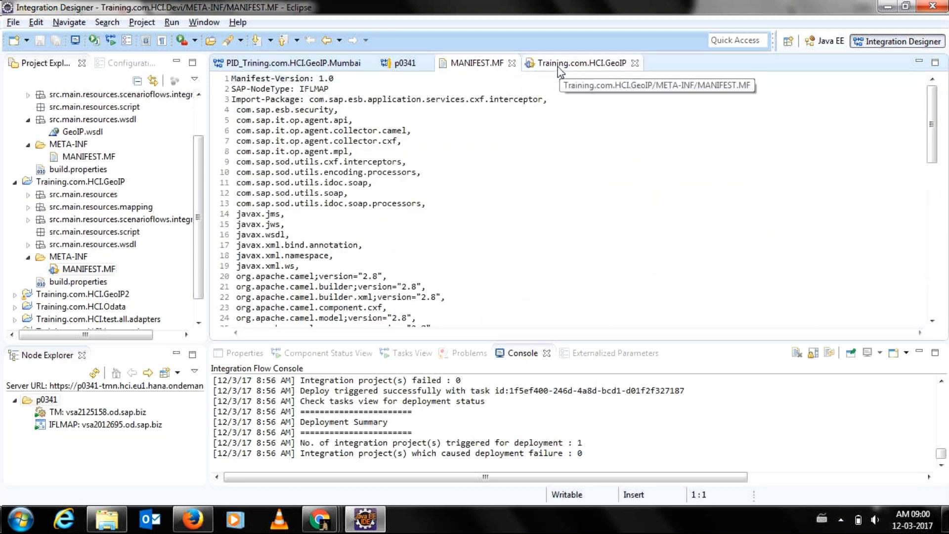
{"action": "left_click", "coordinate": [559, 68]}
{"action": "left_click", "coordinate": [468, 60]}
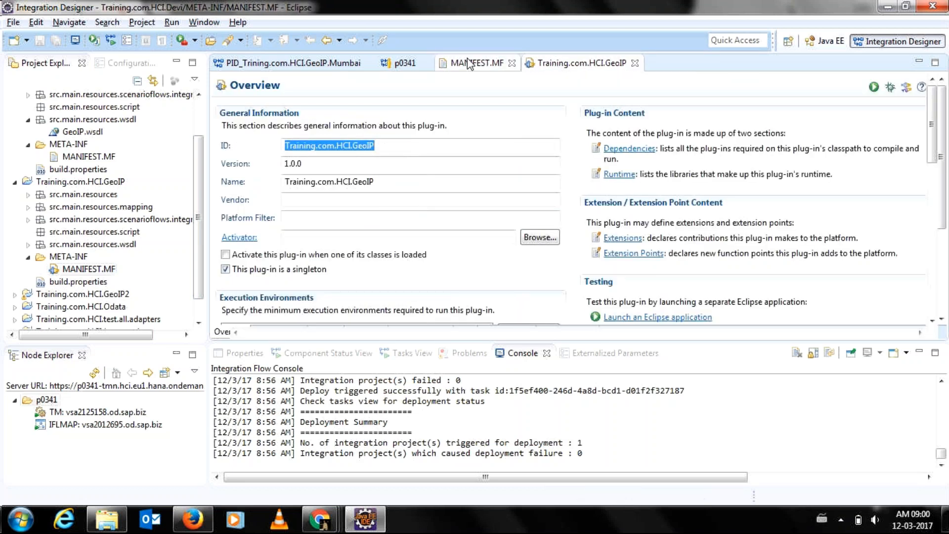
{"action": "left_click_drag", "start_coordinate": [935, 131], "coordinate": [901, 120]}
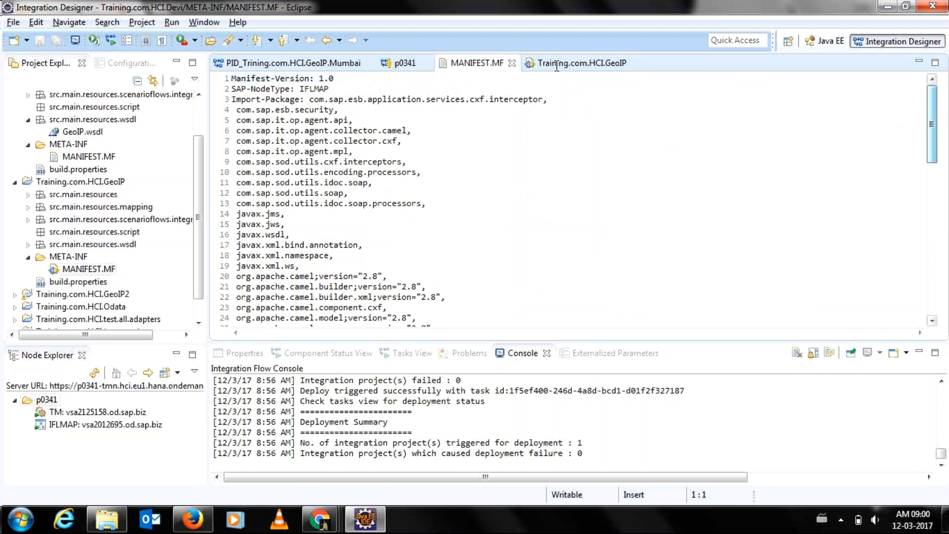
{"action": "left_click", "coordinate": [558, 64]}
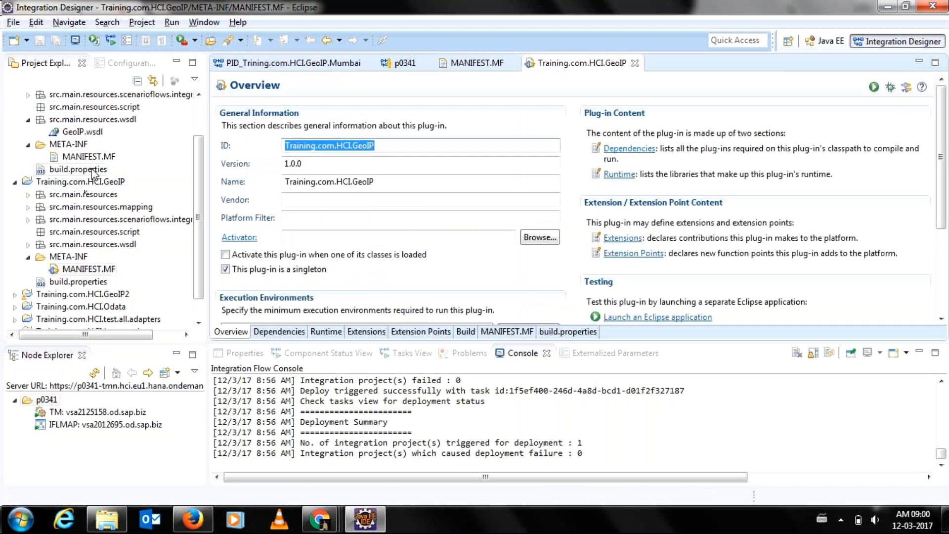
Start and cancel a Devi project export, then close the GeoIP and Devi manifest editors.
{"action": "left_click", "coordinate": [192, 165]}
{"action": "scroll", "coordinate": [99, 173], "scroll_direction": "up", "scroll_amount": 2}
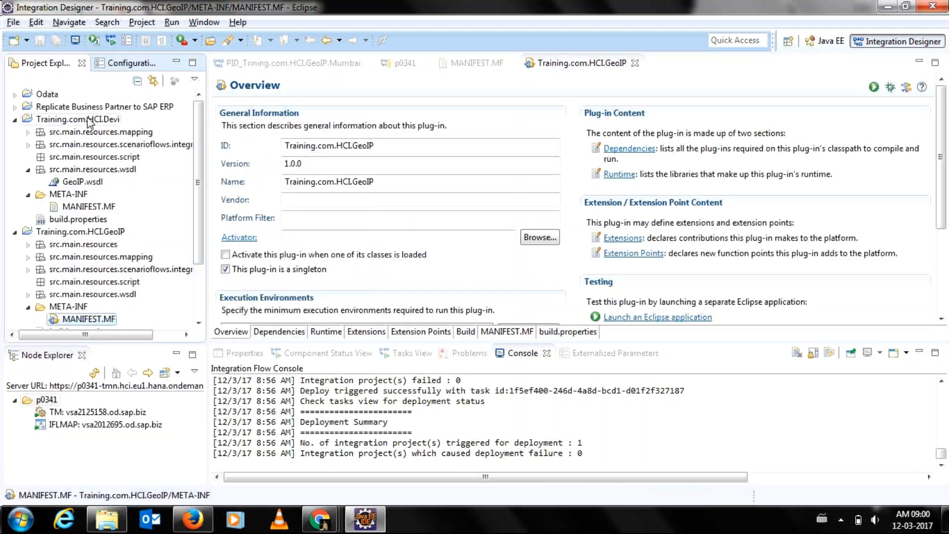
{"action": "right_click", "coordinate": [87, 123]}
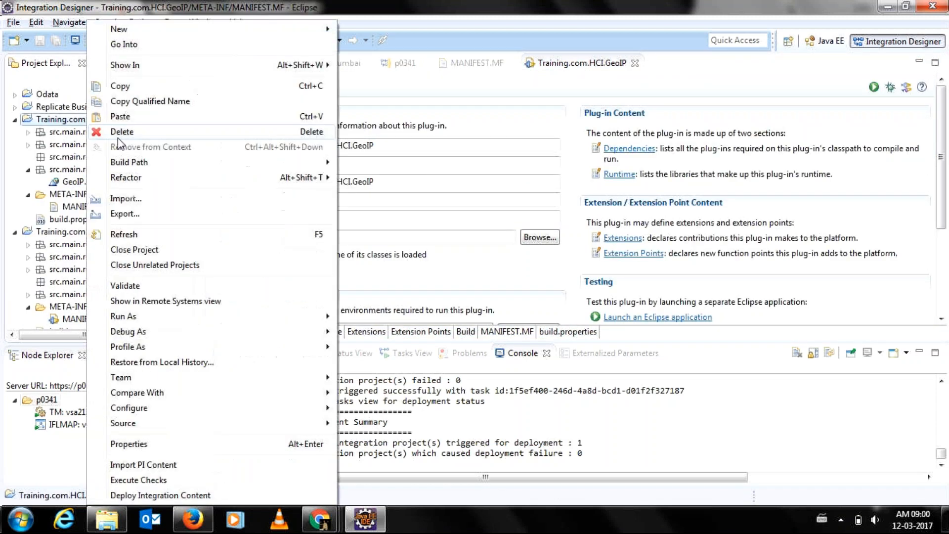
{"action": "left_click", "coordinate": [121, 216]}
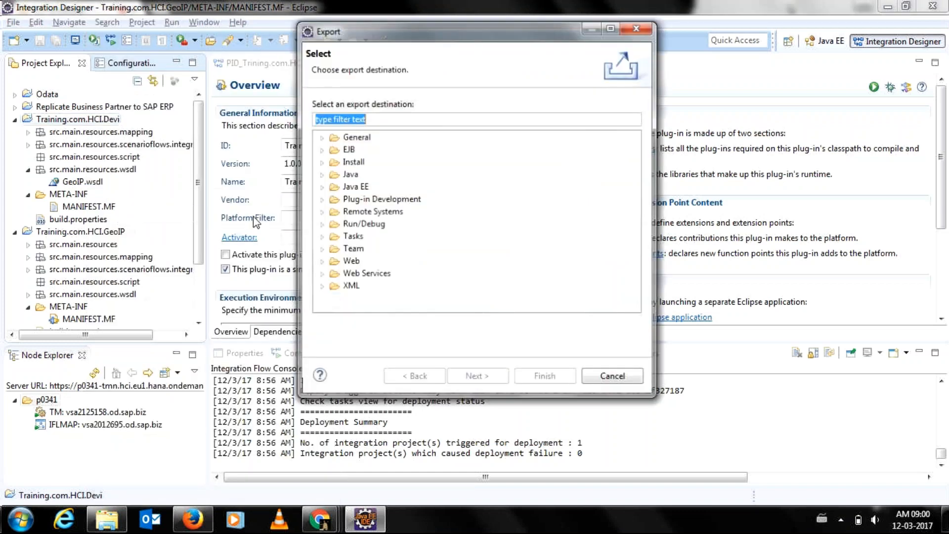
{"action": "left_click", "coordinate": [321, 139]}
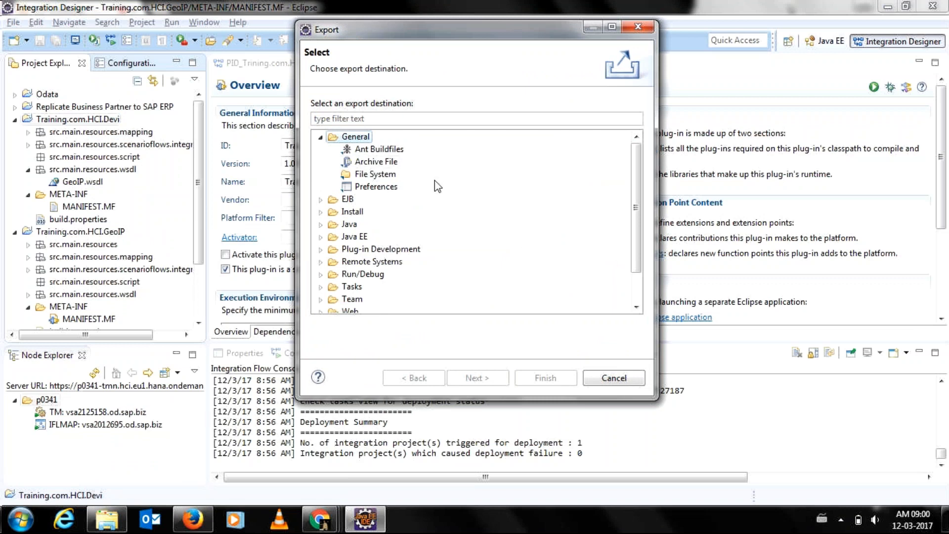
{"action": "left_click_drag", "start_coordinate": [634, 245], "coordinate": [640, 208]}
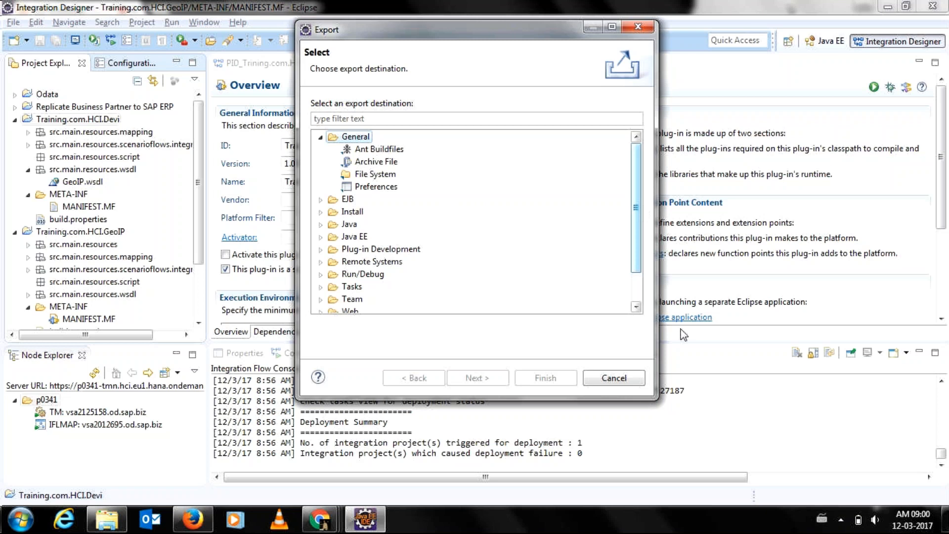
{"action": "left_click", "coordinate": [609, 379]}
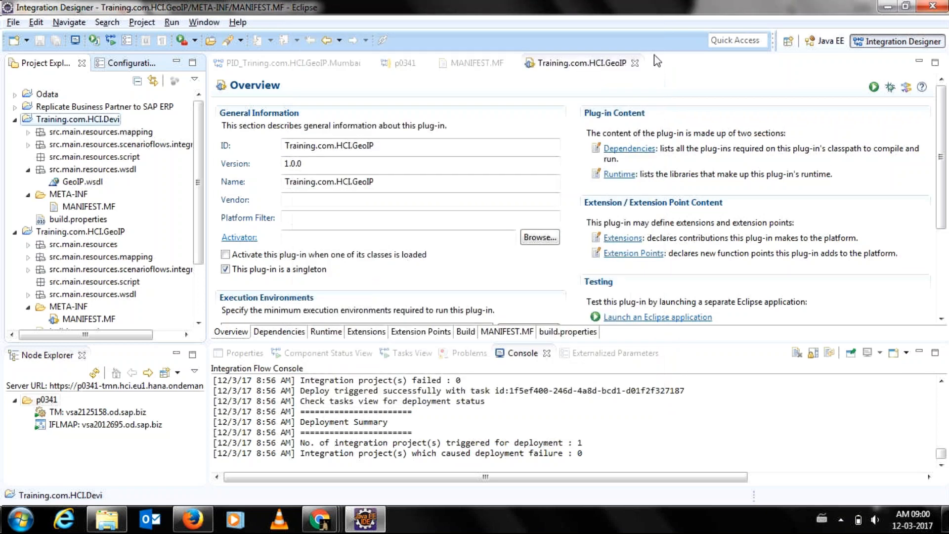
{"action": "left_click", "coordinate": [635, 63]}
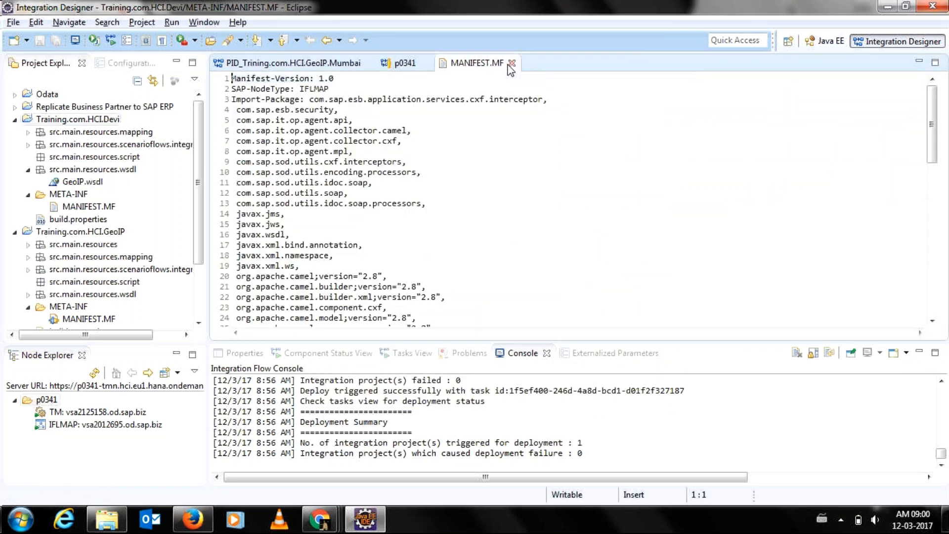
{"action": "left_click", "coordinate": [512, 63]}
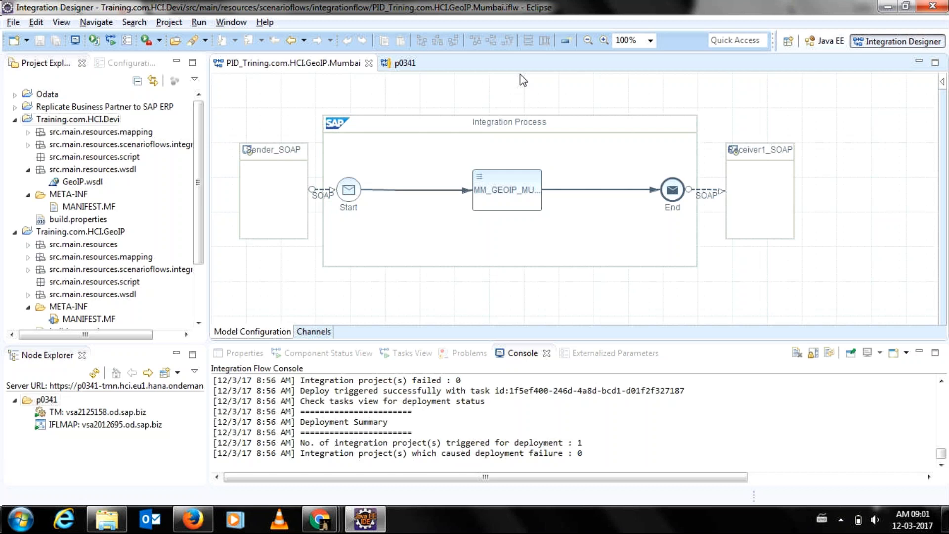
Set up an archive-file export with Training.com.HCI.GeoIP2 selected instead of Training.com.HCI.Devi.
{"action": "right_click", "coordinate": [96, 121]}
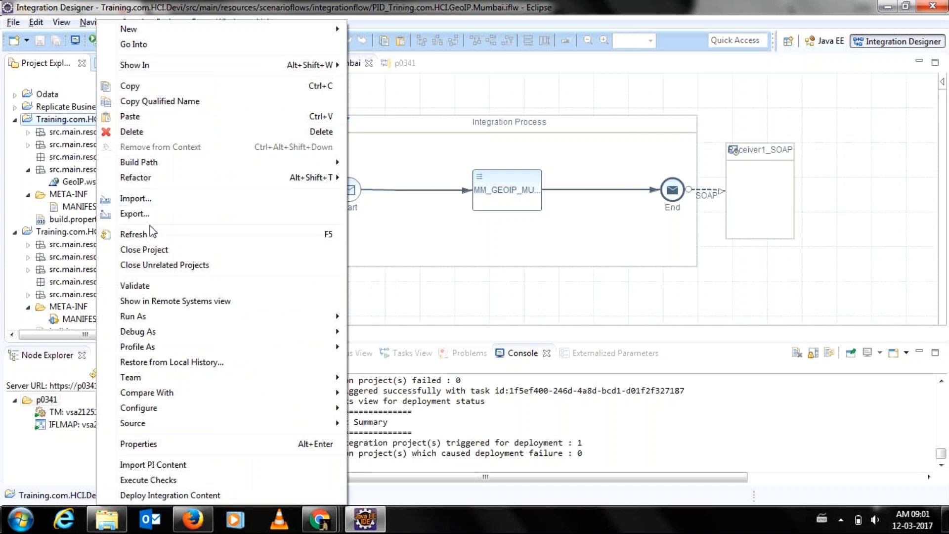
{"action": "left_click", "coordinate": [167, 220]}
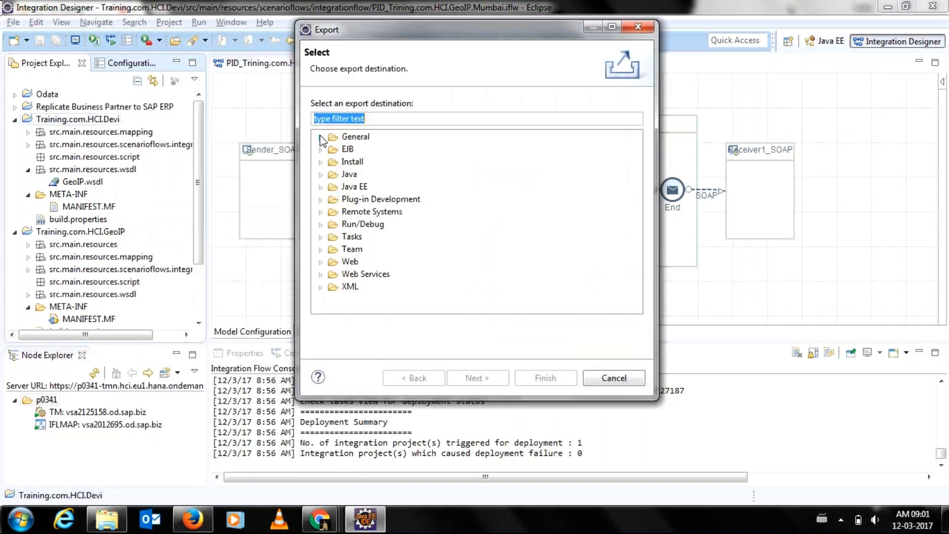
{"action": "left_click", "coordinate": [348, 163]}
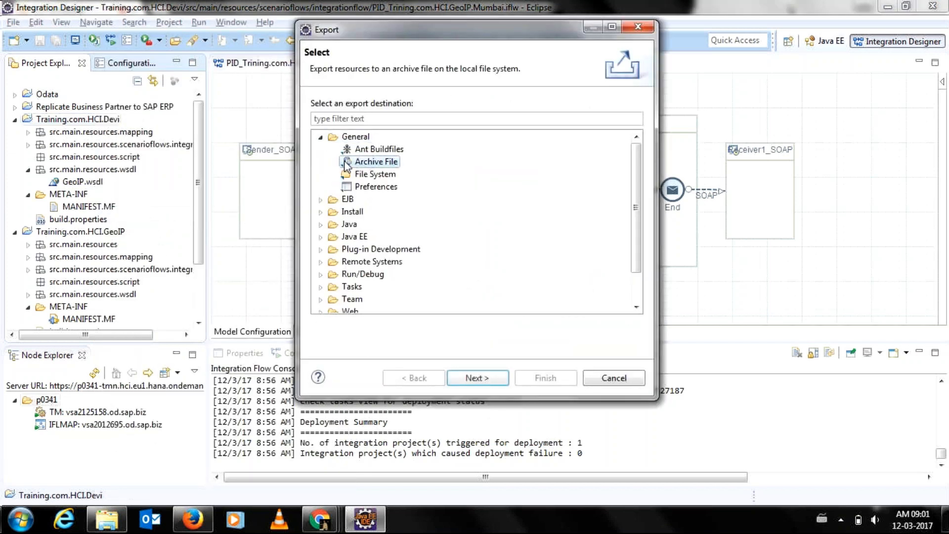
{"action": "left_click", "coordinate": [466, 377]}
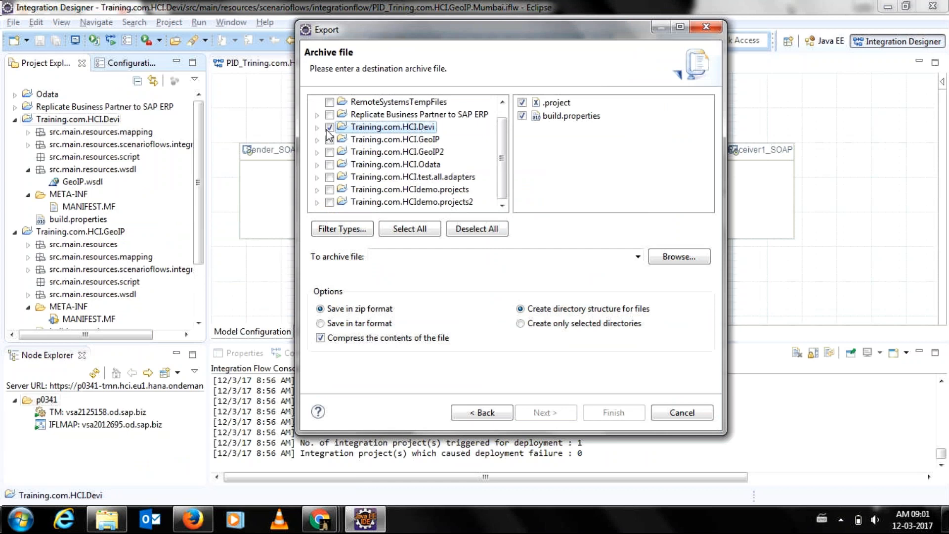
{"action": "left_click", "coordinate": [328, 127]}
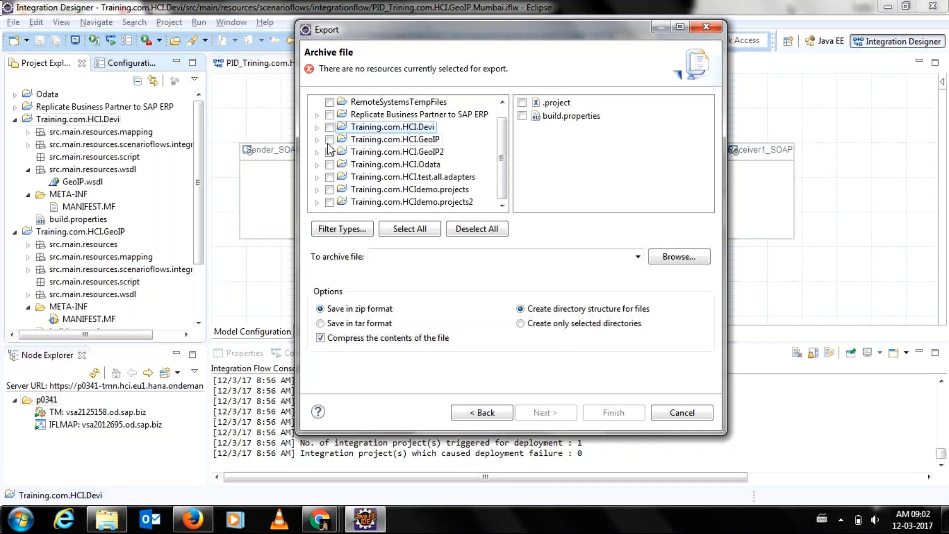
{"action": "left_click", "coordinate": [329, 152]}
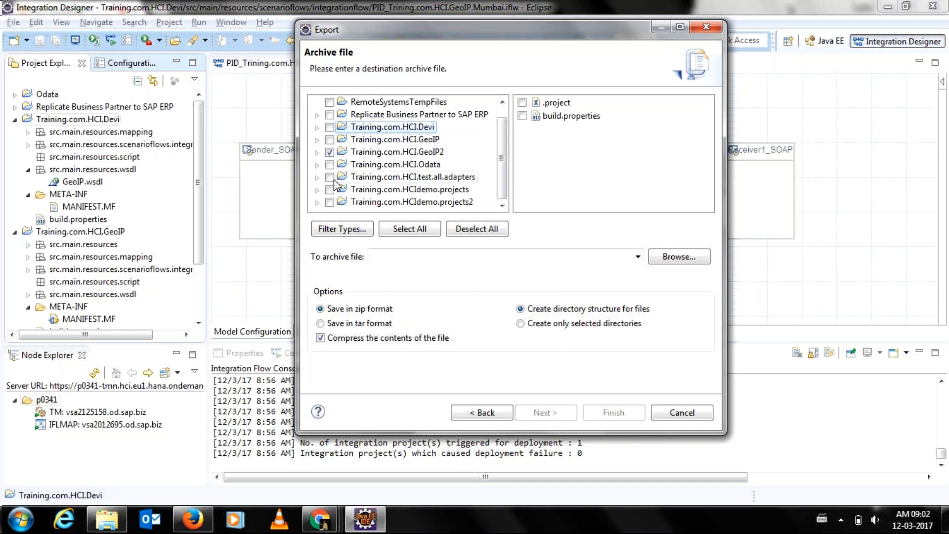
Name the archive Geo on the Desktop and run the export.
{"action": "left_click", "coordinate": [677, 258]}
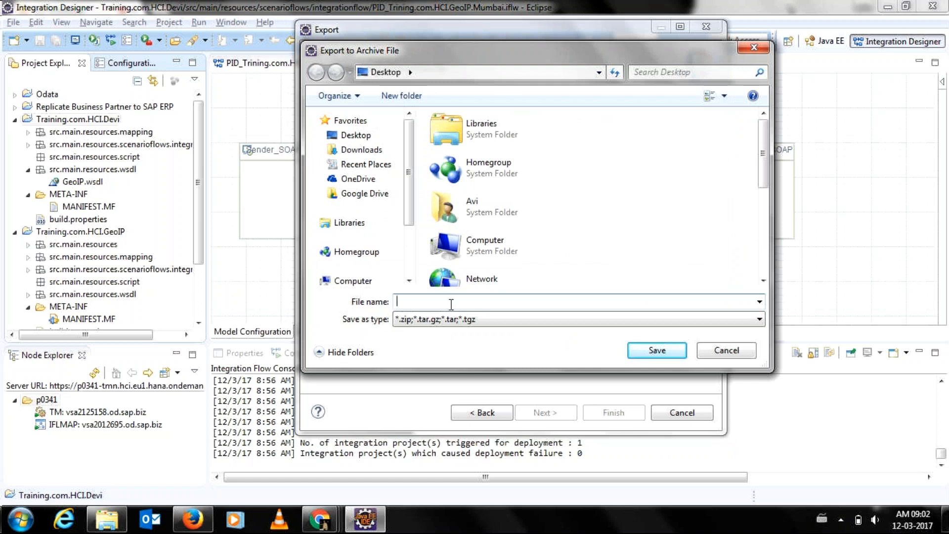
{"action": "type", "text": "Geo"}
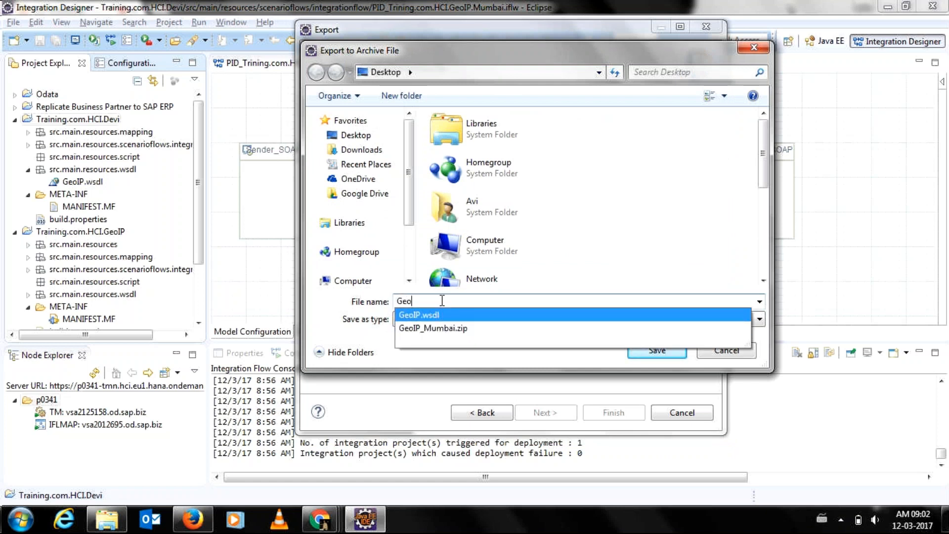
{"action": "left_click", "coordinate": [692, 290]}
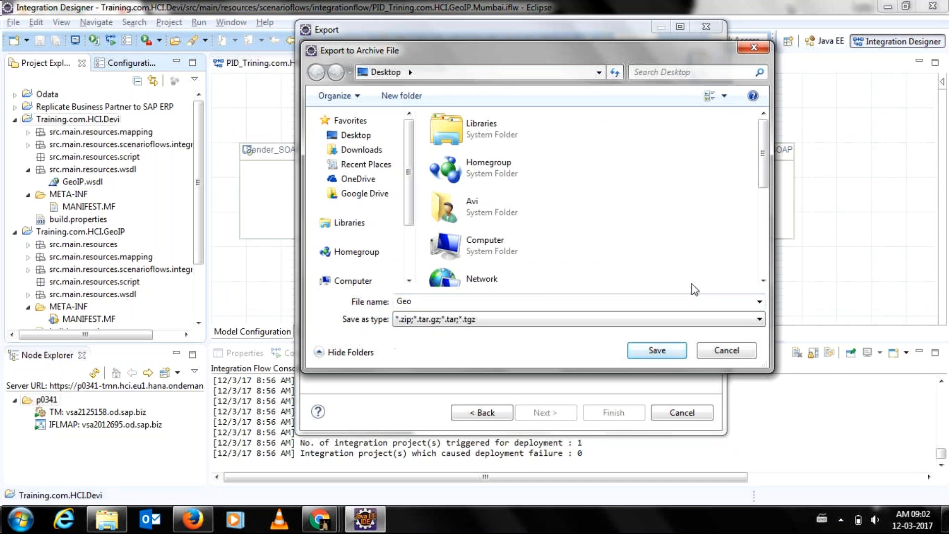
{"action": "left_click", "coordinate": [652, 348]}
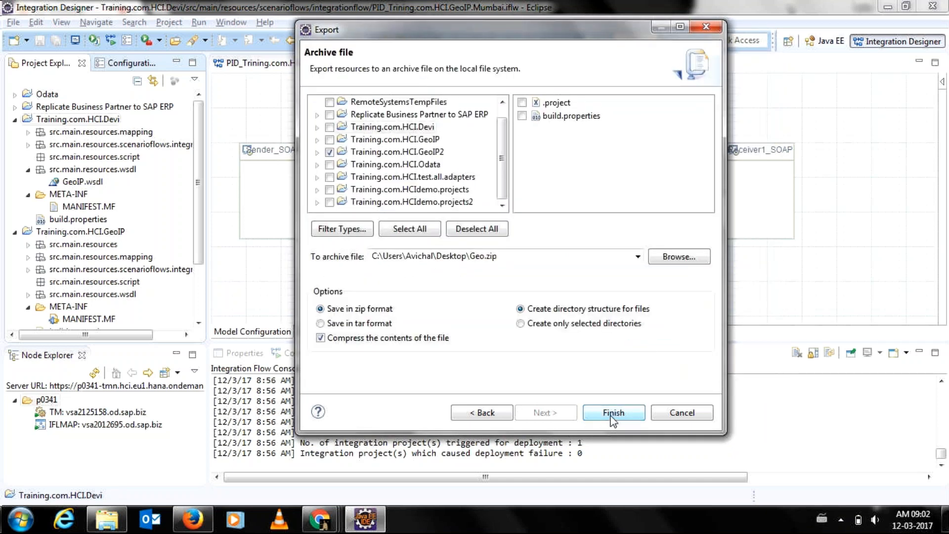
{"action": "left_click", "coordinate": [613, 414]}
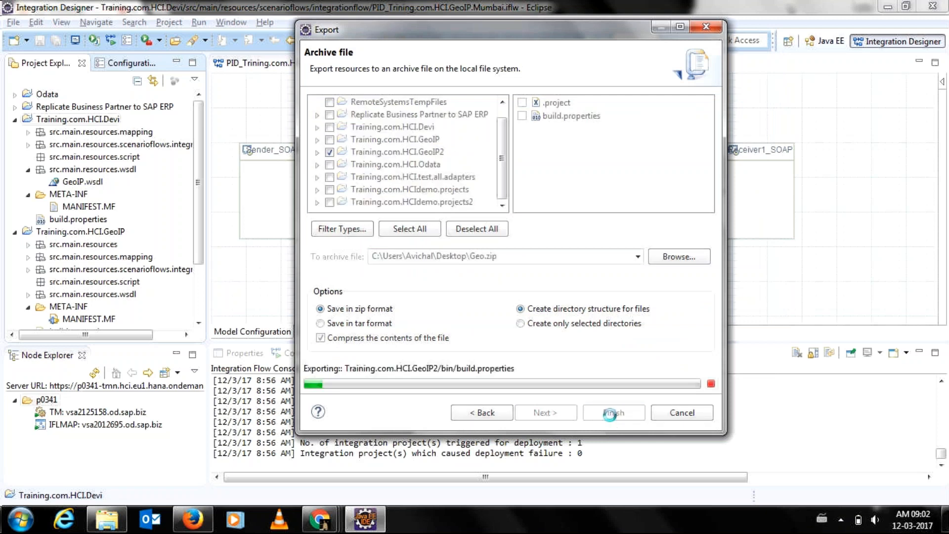
Move Geo.zip into the third spot of the top row of desktop icons.
{"action": "key", "text": "super+d"}
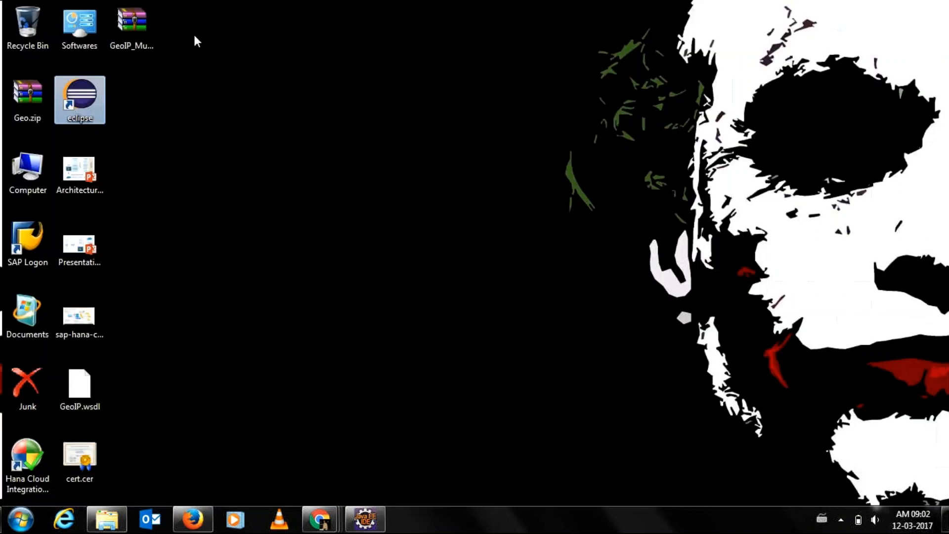
{"action": "left_click", "coordinate": [141, 28]}
{"action": "left_click_drag", "start_coordinate": [31, 109], "coordinate": [147, 106]}
{"action": "left_click", "coordinate": [107, 53]}
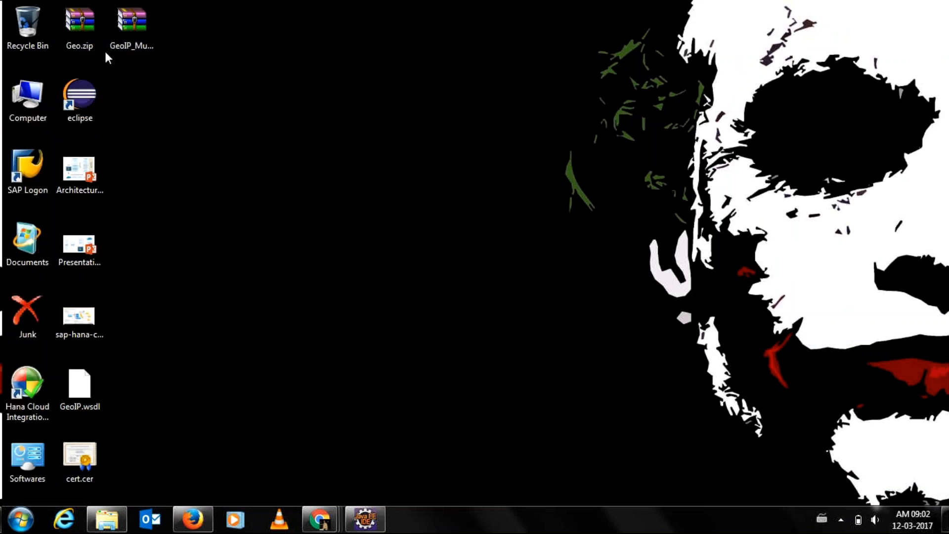
{"action": "left_click_drag", "start_coordinate": [99, 37], "coordinate": [161, 79]}
Keep the archive's name as Geo.zip and return to Eclipse.
{"action": "left_click", "coordinate": [143, 45]}
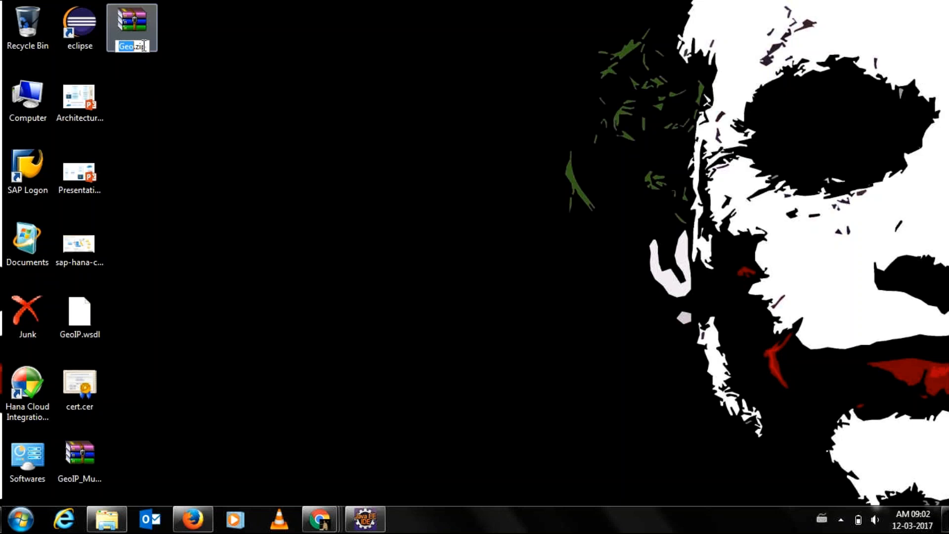
{"action": "key", "text": "Return"}
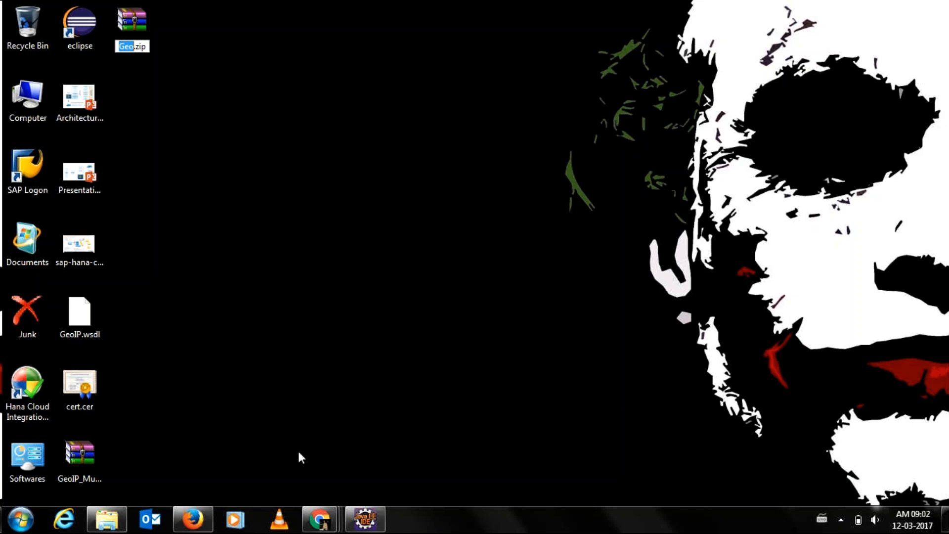
{"action": "left_click", "coordinate": [366, 525]}
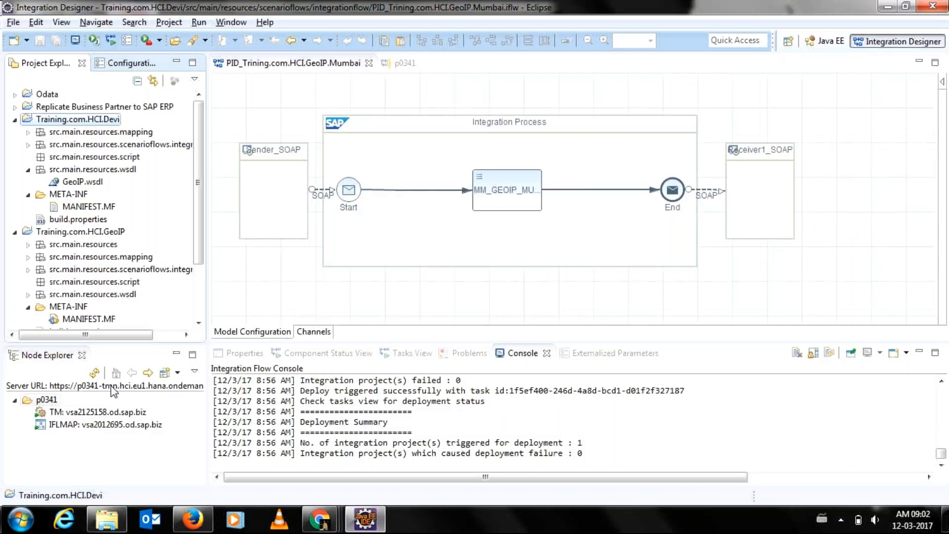
Open tenant p0341's deployed artifacts via the IFLMAP node, then return to the GeoIP Mumbai integration flow.
{"action": "left_click", "coordinate": [51, 425]}
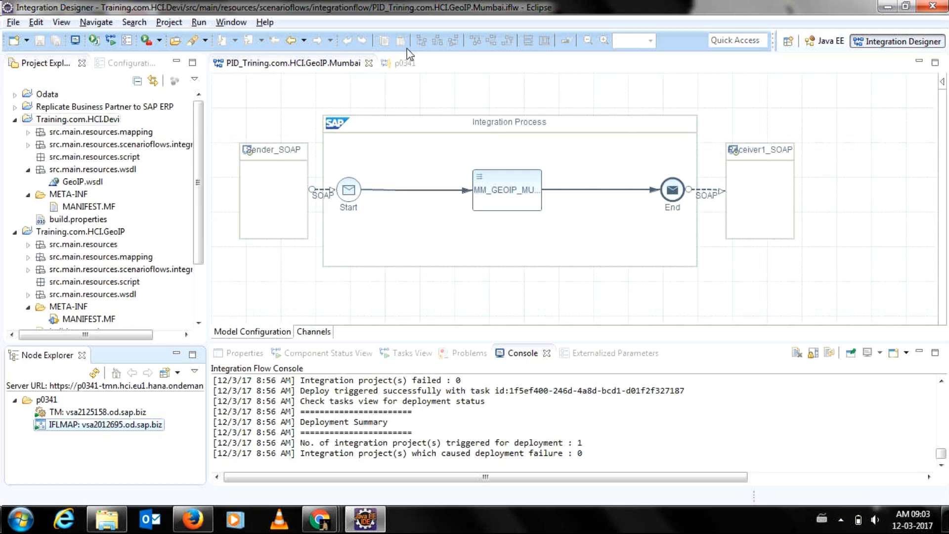
{"action": "left_click", "coordinate": [403, 67]}
{"action": "left_click", "coordinate": [365, 68]}
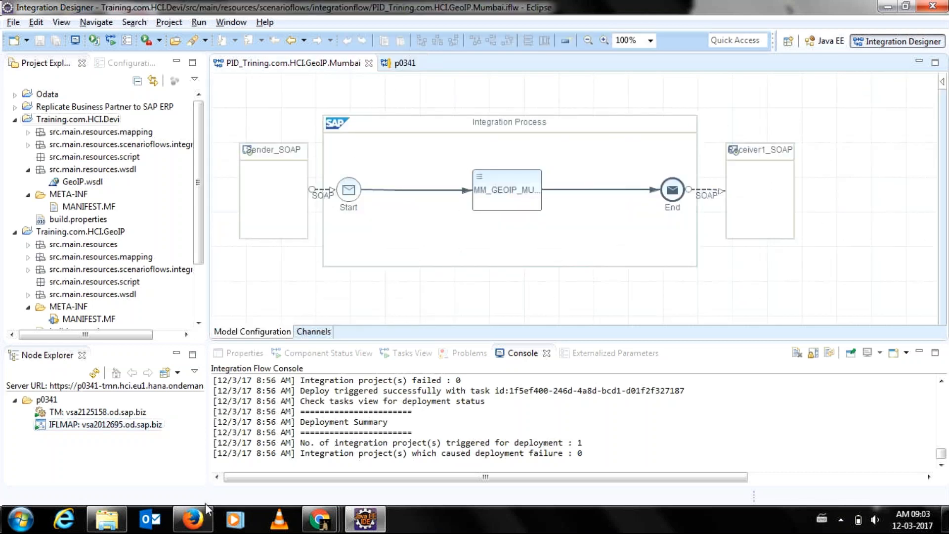
In Gmail's Drafts, open the forwarded documents draft and delete its existing recipient.
{"action": "left_click", "coordinate": [197, 527]}
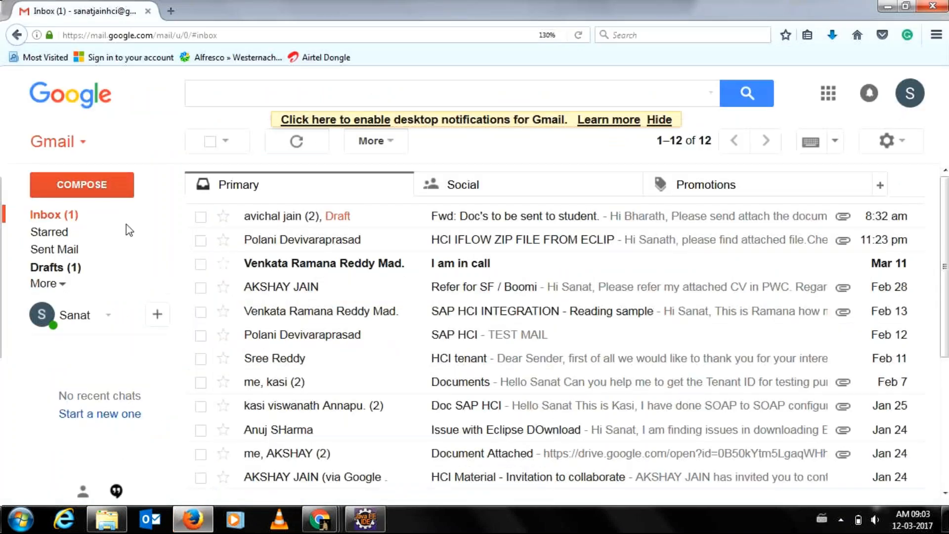
{"action": "left_click", "coordinate": [69, 250]}
{"action": "left_click", "coordinate": [59, 271]}
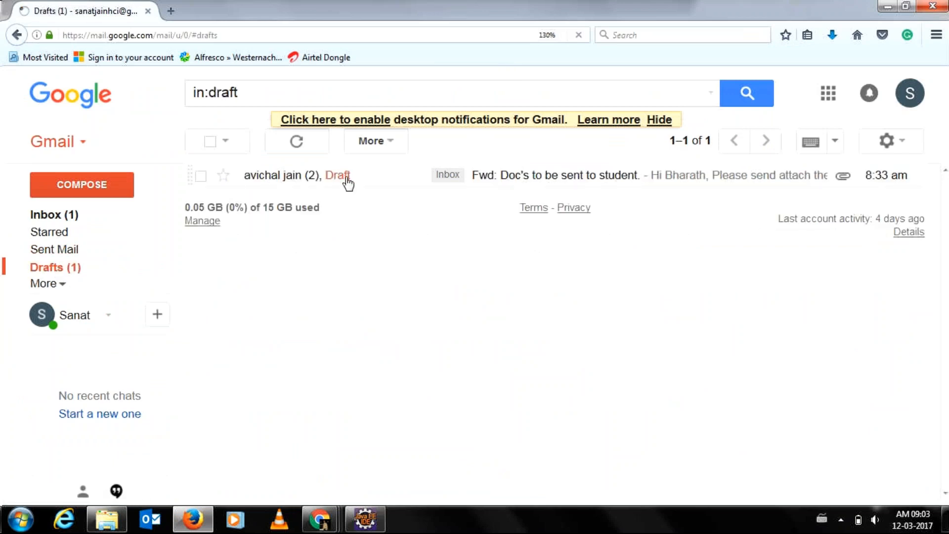
{"action": "left_click", "coordinate": [346, 176]}
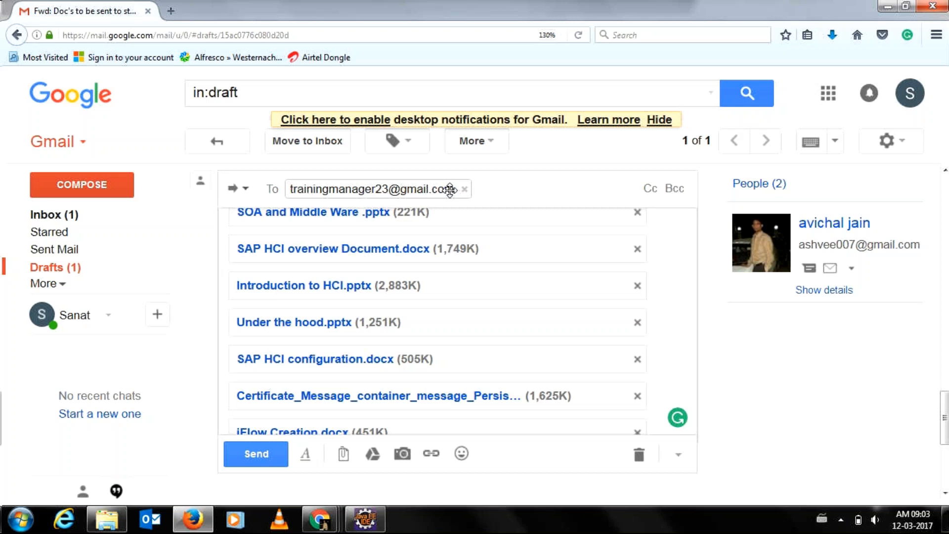
{"action": "key", "text": "BackSpace"}
{"action": "key", "text": "BackSpace"}
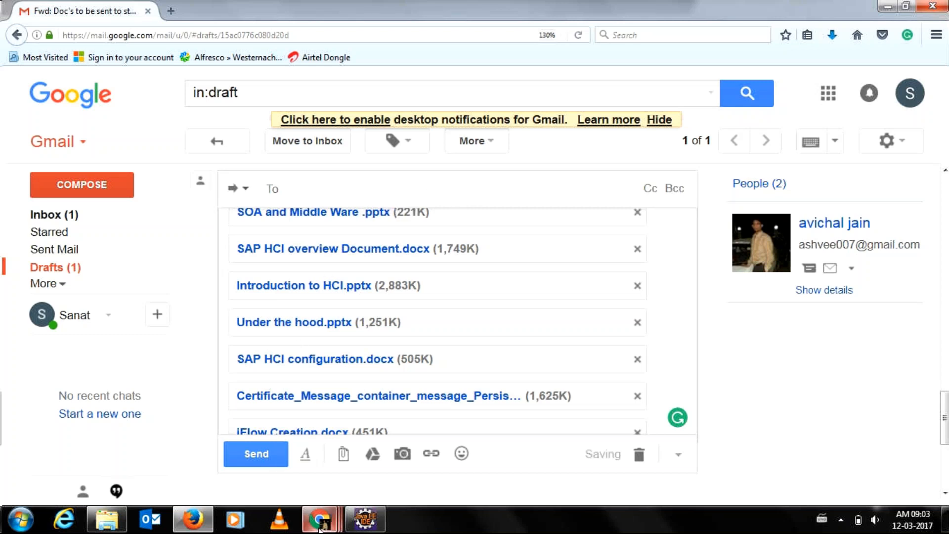
Check the GoToMeeting window, then reopen the 'Doc's to be sent to student' draft from the inbox.
{"action": "mouse_move", "coordinate": [320, 519]}
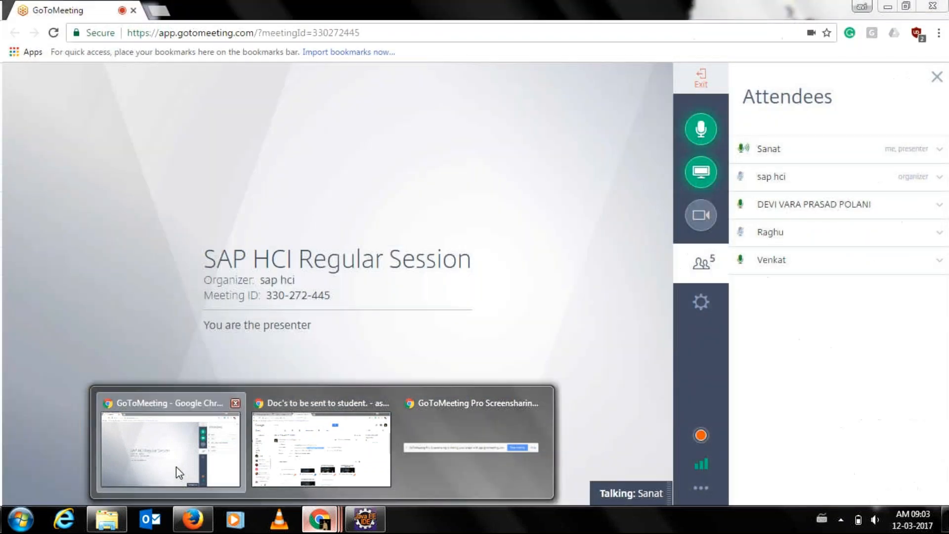
{"action": "left_click", "coordinate": [176, 467]}
{"action": "mouse_move", "coordinate": [327, 521]}
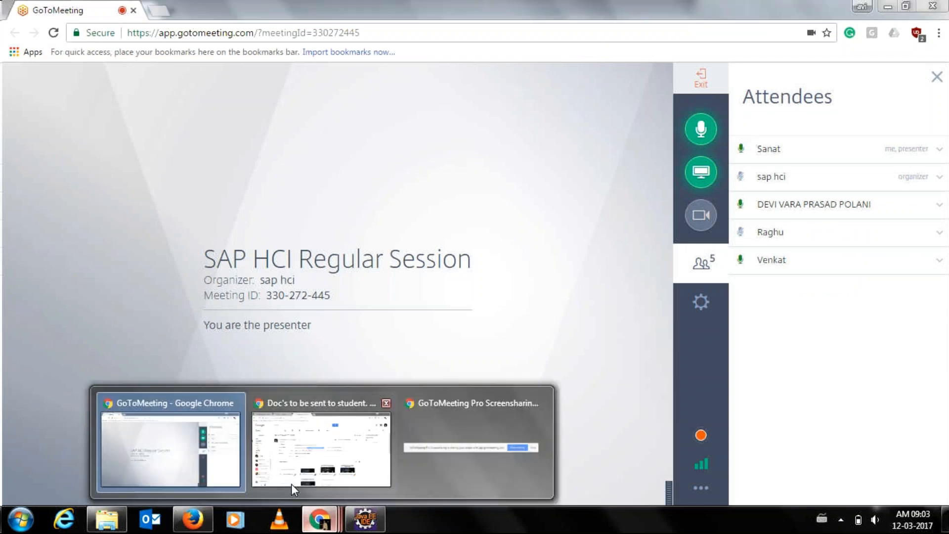
{"action": "left_click", "coordinate": [199, 526]}
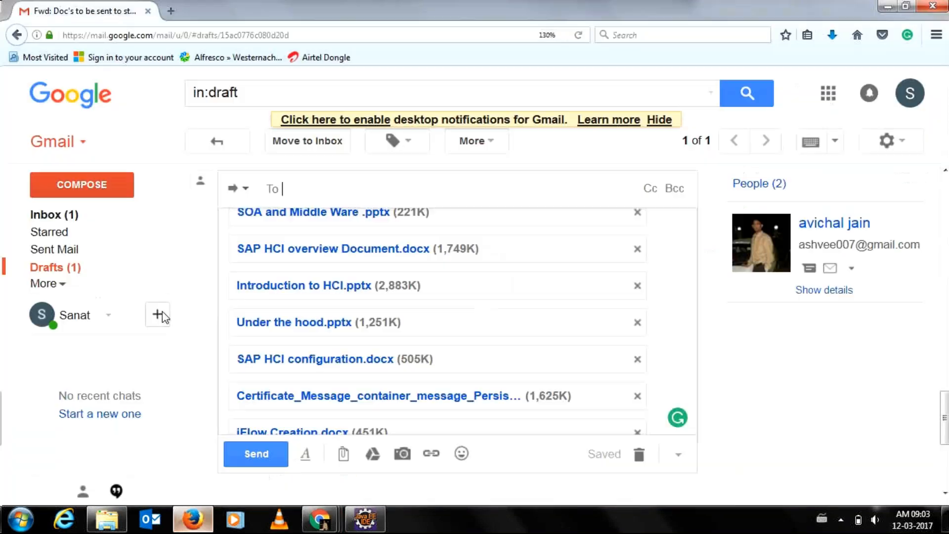
{"action": "left_click", "coordinate": [157, 214]}
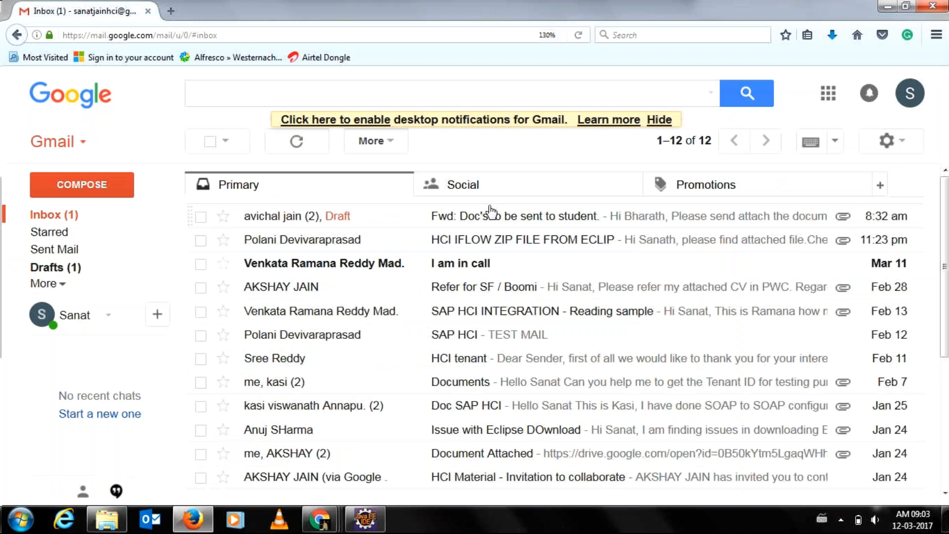
{"action": "left_click", "coordinate": [479, 219]}
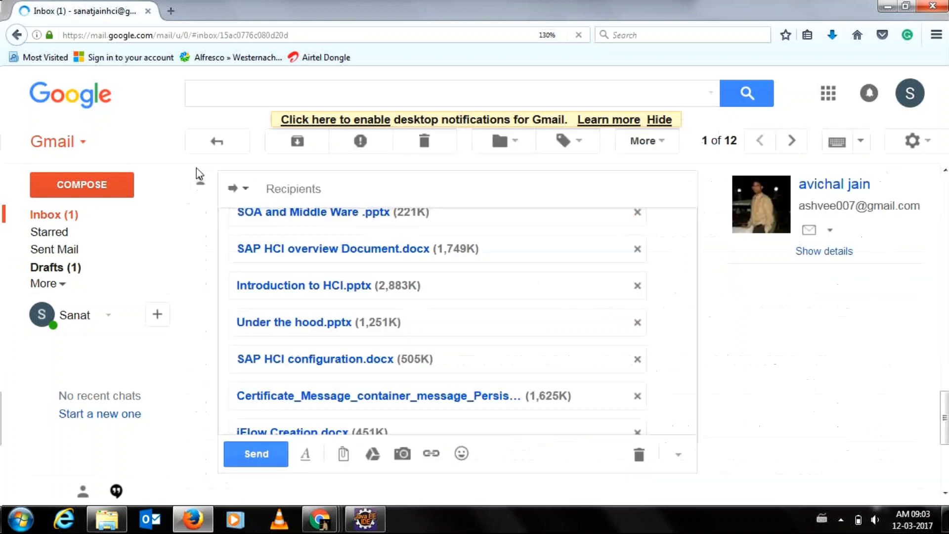
Copy the sender's e-mail address from the 'HCI IFLOW ZIP FILE FROM ECLIP' email's details.
{"action": "left_click", "coordinate": [206, 142]}
{"action": "left_click", "coordinate": [462, 242]}
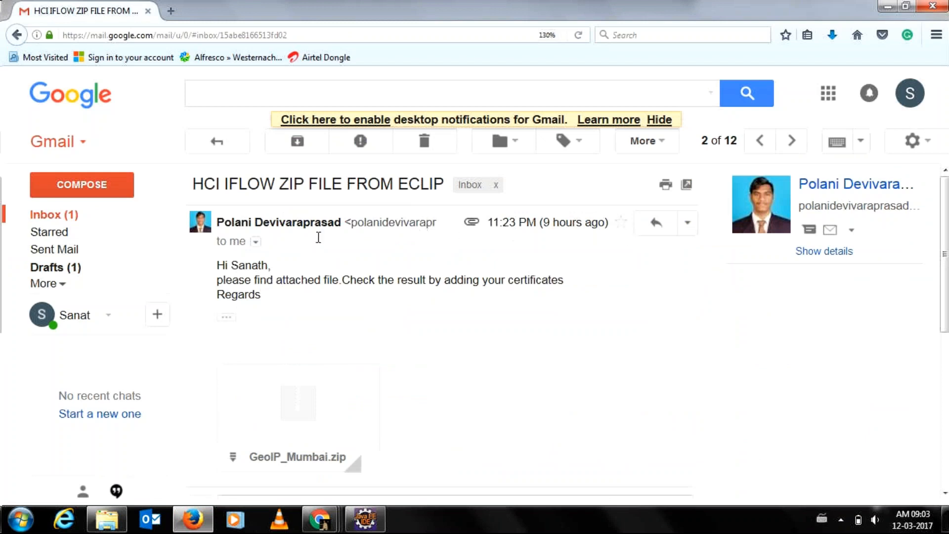
{"action": "left_click", "coordinate": [255, 242]}
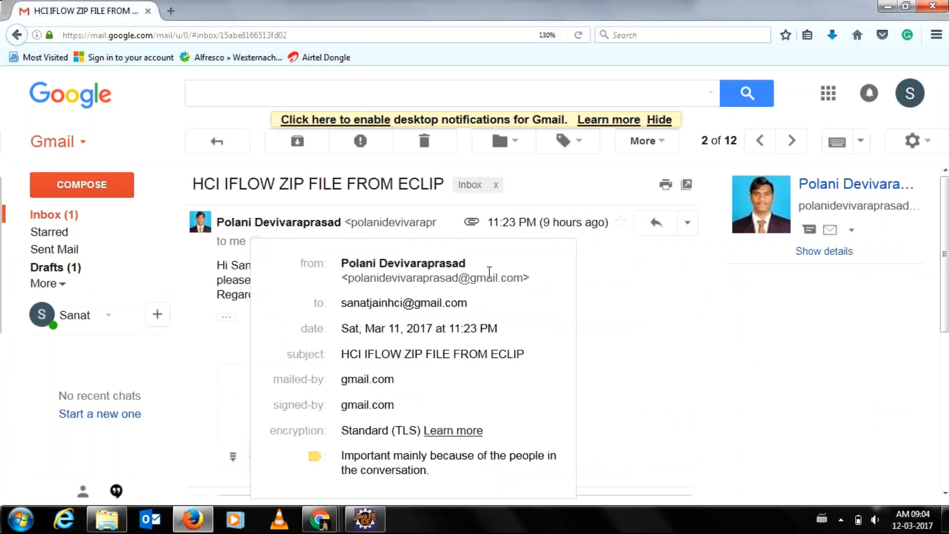
{"action": "left_click_drag", "start_coordinate": [523, 278], "coordinate": [348, 282]}
{"action": "key", "text": "ctrl+c"}
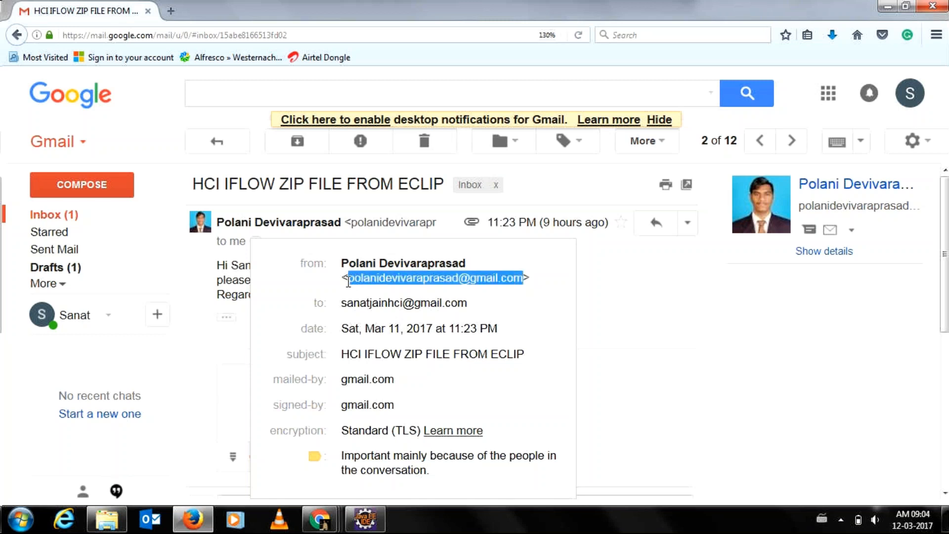
{"action": "left_click", "coordinate": [61, 258]}
Paste that address into the forwarded documents draft's To field, then return to the inbox.
{"action": "left_click", "coordinate": [61, 257]}
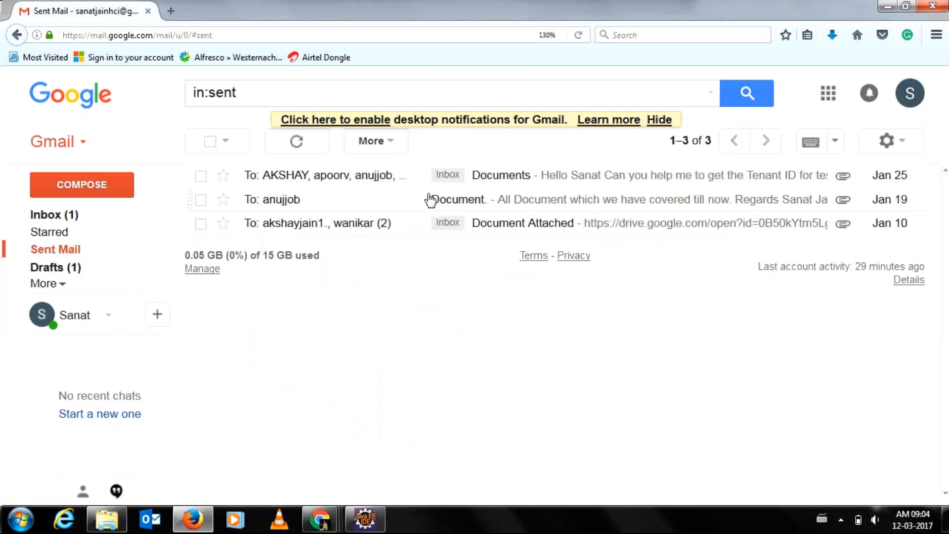
{"action": "left_click", "coordinate": [104, 270]}
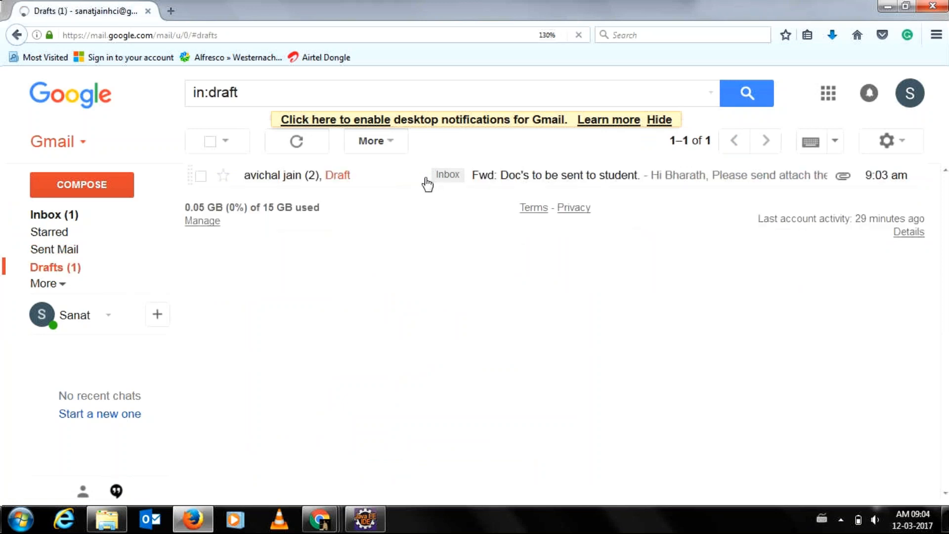
{"action": "left_click", "coordinate": [356, 179]}
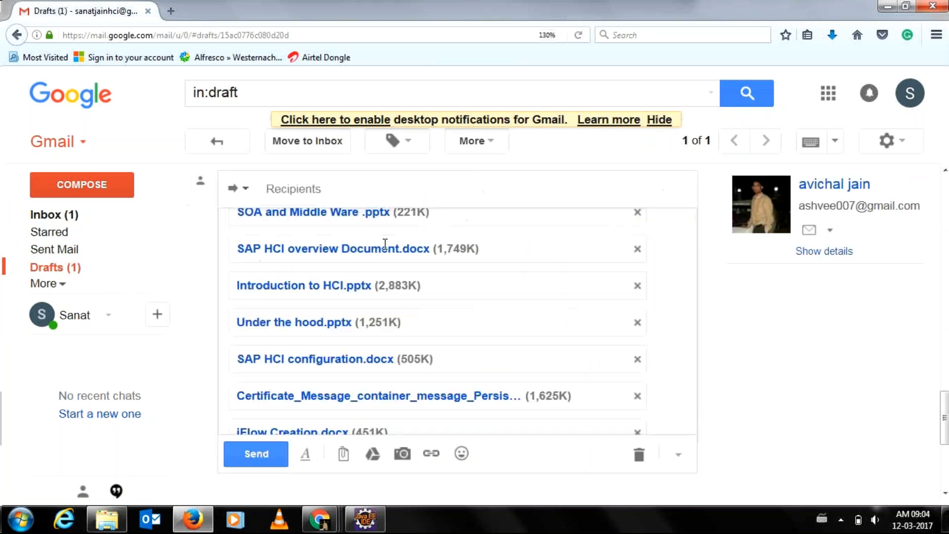
{"action": "left_click", "coordinate": [391, 188]}
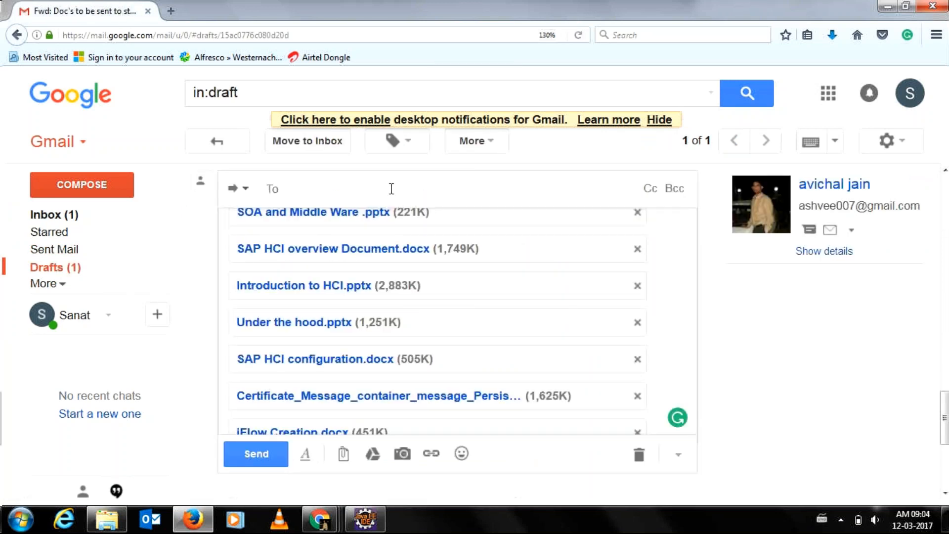
{"action": "key", "text": "ctrl+v"}
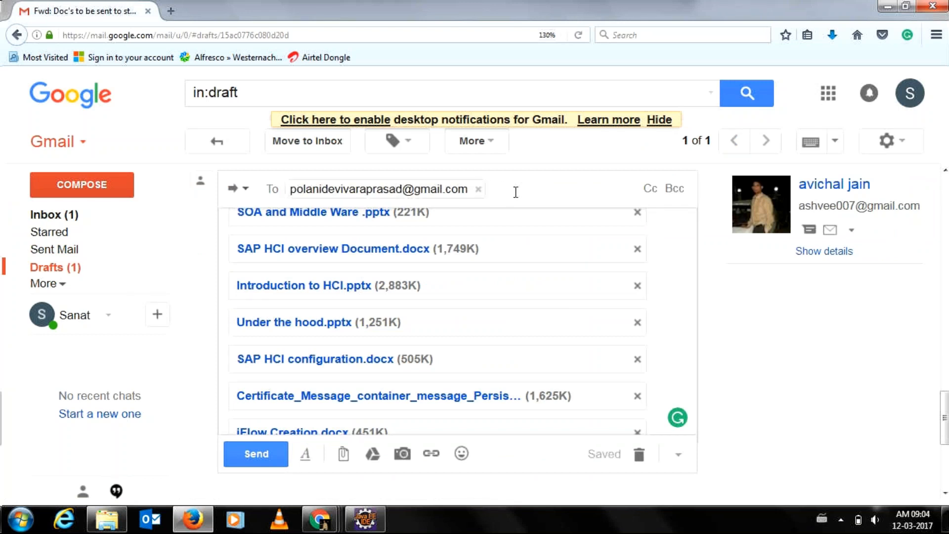
{"action": "left_click", "coordinate": [59, 222]}
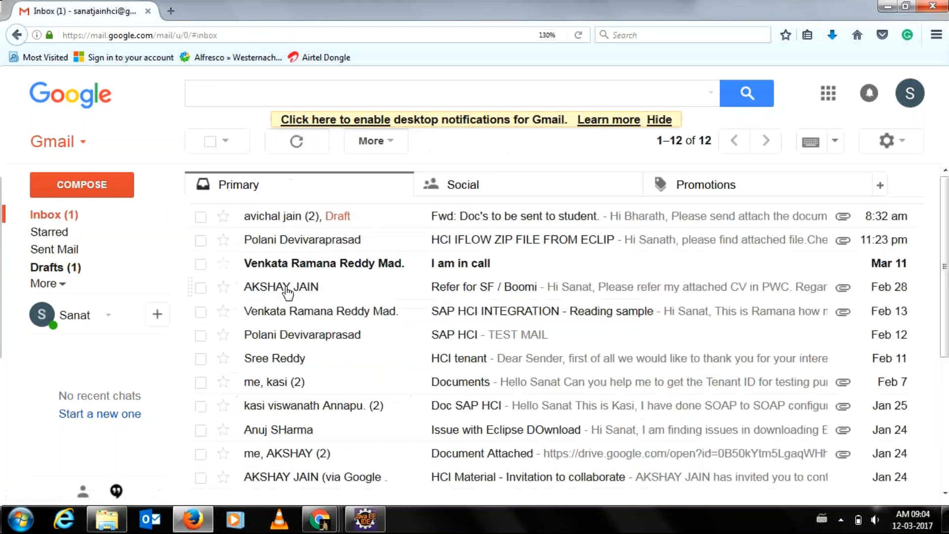
Copy the sender's e-mail address from the 'I am in call' email.
{"action": "left_click", "coordinate": [394, 271]}
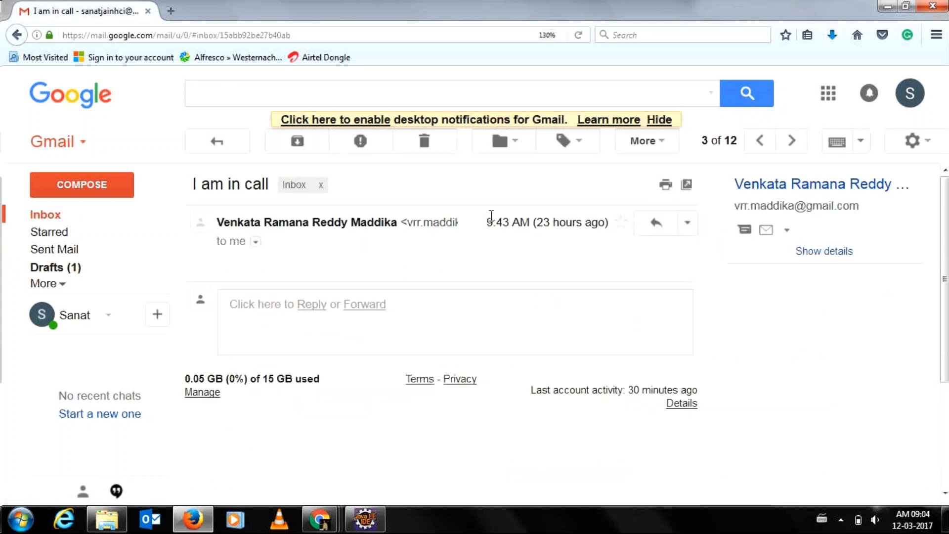
{"action": "left_click", "coordinate": [255, 242]}
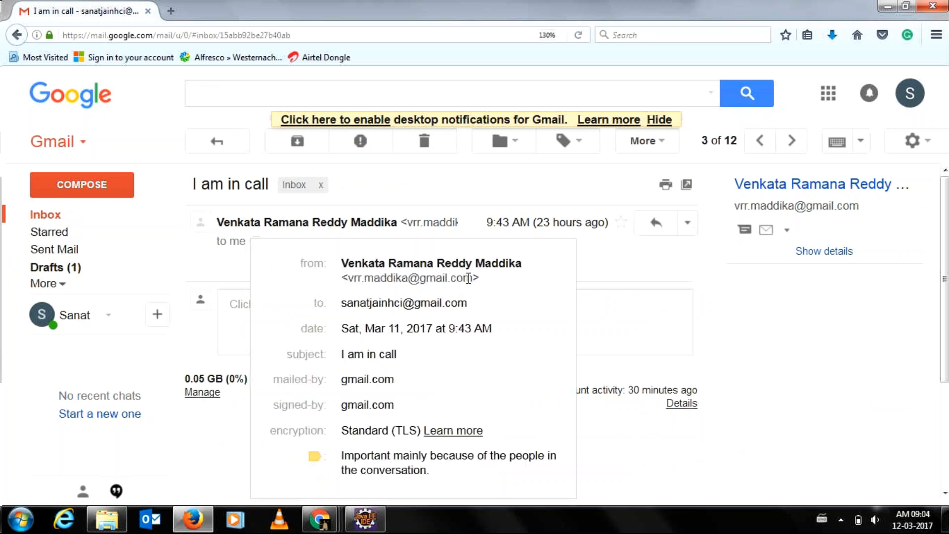
{"action": "left_click_drag", "start_coordinate": [470, 278], "coordinate": [349, 283]}
{"action": "key", "text": "ctrl+c"}
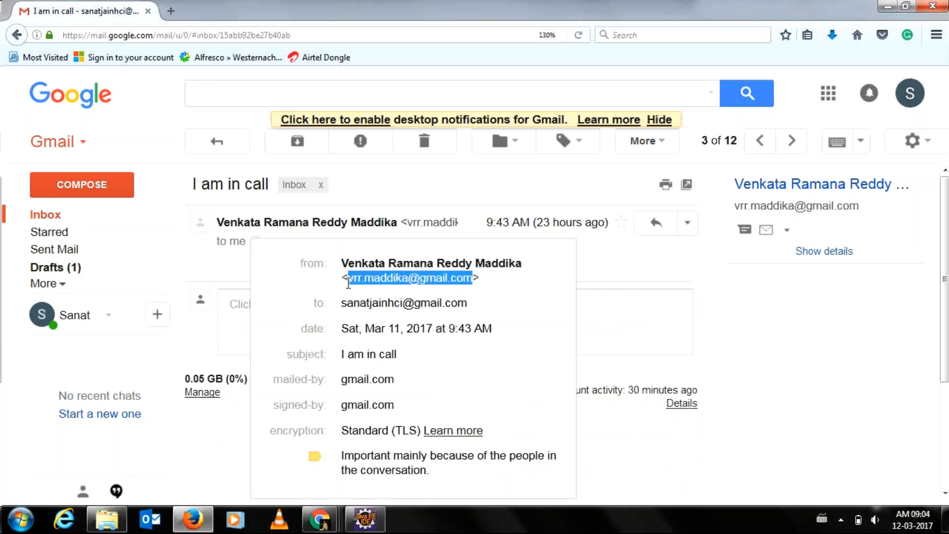
Paste it into the forwarded draft's To field as another recipient, then go back to the inbox.
{"action": "left_click", "coordinate": [78, 268]}
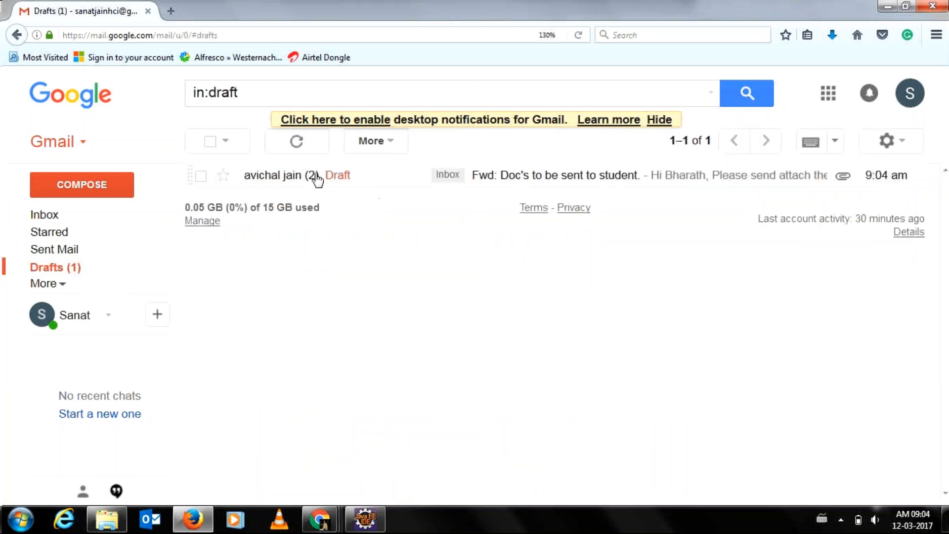
{"action": "left_click", "coordinate": [403, 178]}
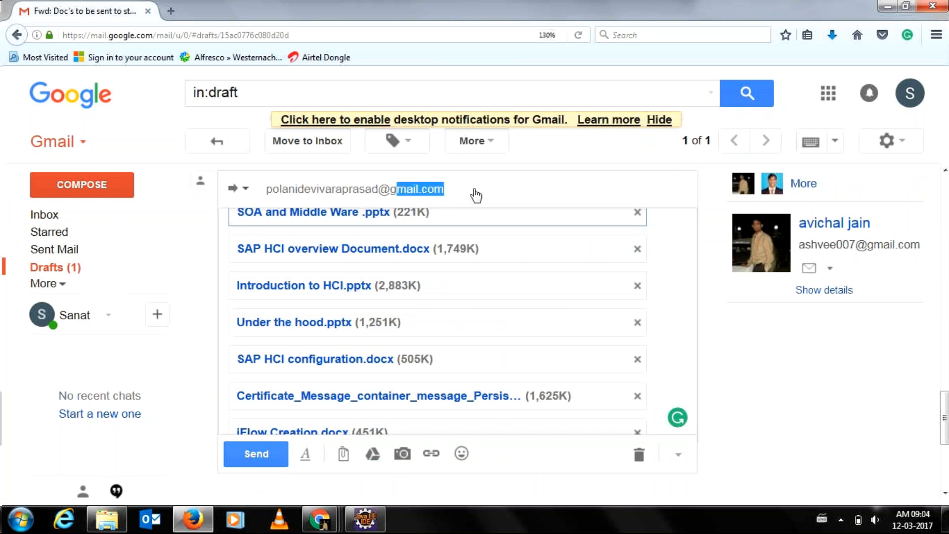
{"action": "left_click", "coordinate": [475, 191]}
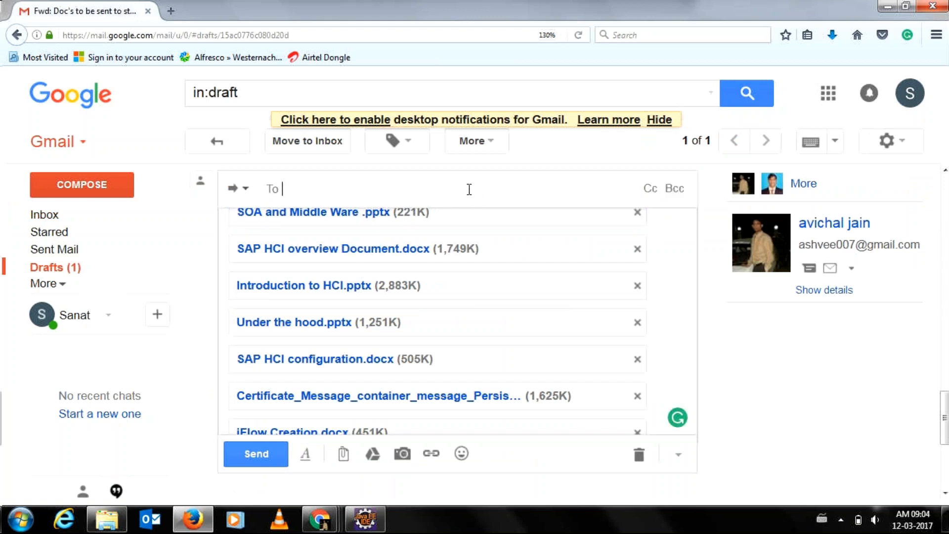
{"action": "key", "text": "ctrl+v"}
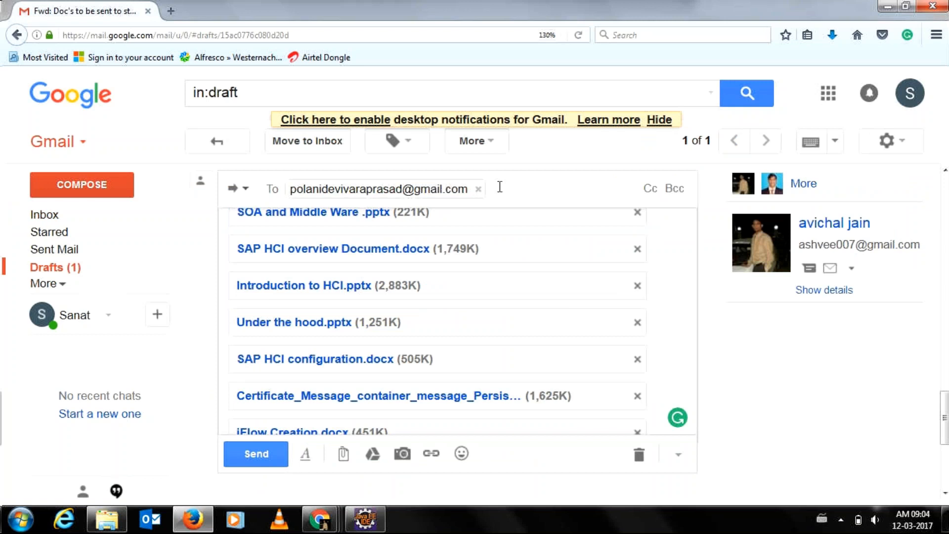
{"action": "key", "text": "ctrl+v"}
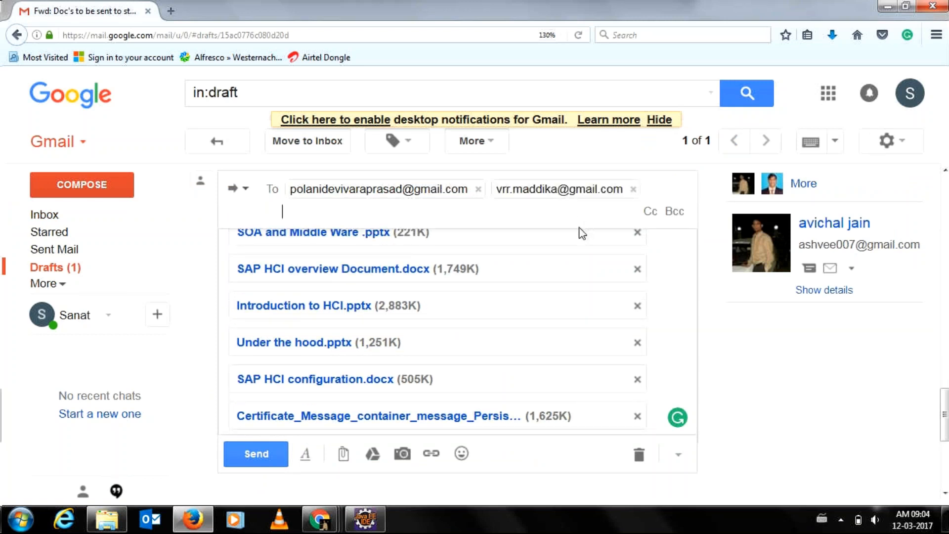
{"action": "left_click", "coordinate": [74, 217]}
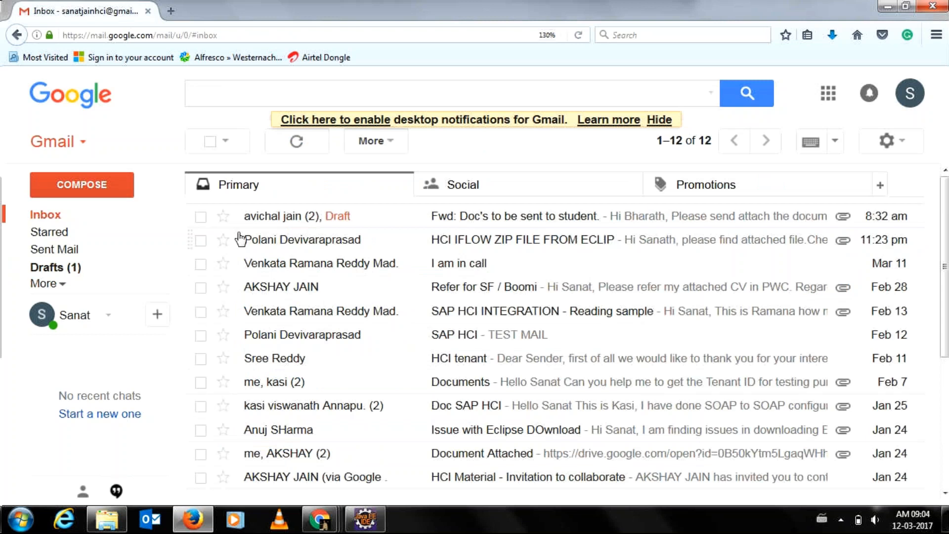
Type the third recipient's Gmail address into a new Notepad note, correcting typos, and select it all.
{"action": "left_click", "coordinate": [21, 519]}
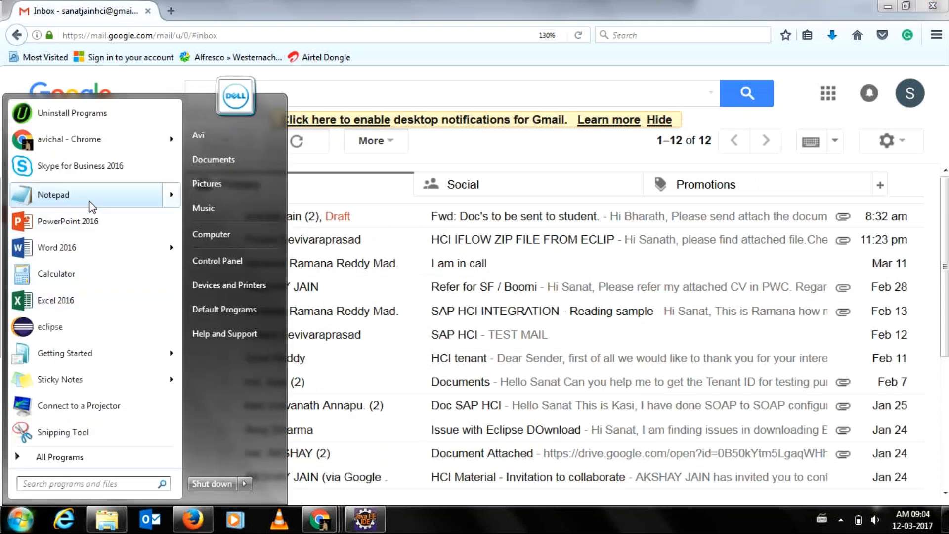
{"action": "left_click", "coordinate": [89, 201]}
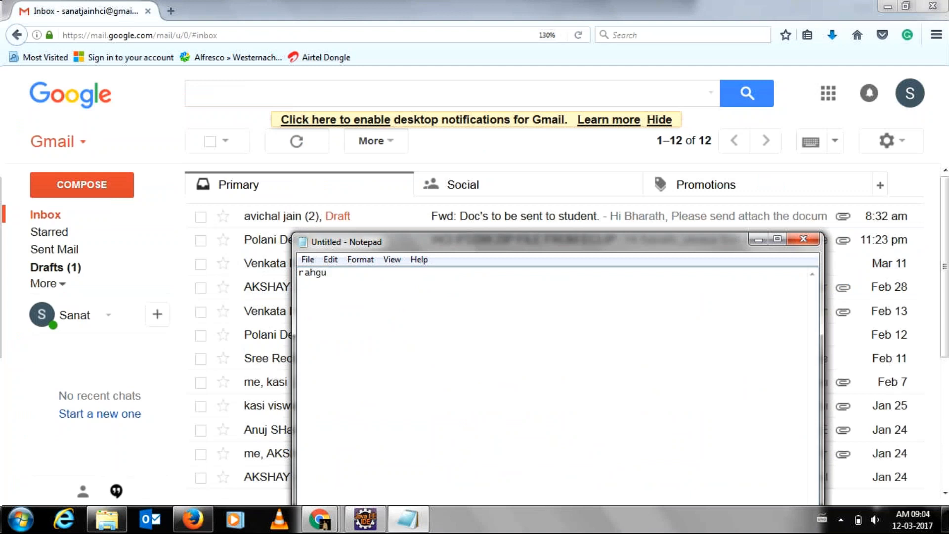
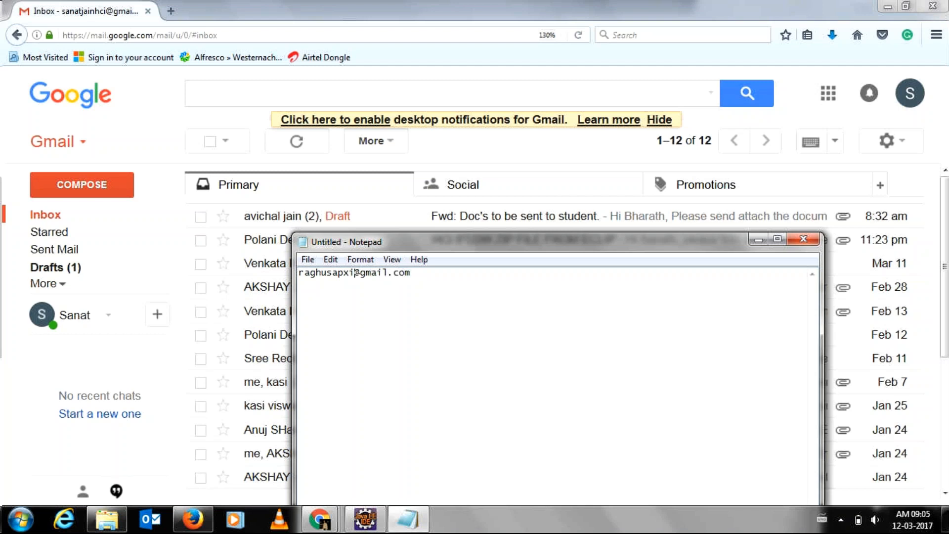
{"action": "key", "text": "ctrl+a"}
{"action": "key", "text": "ctrl+c"}
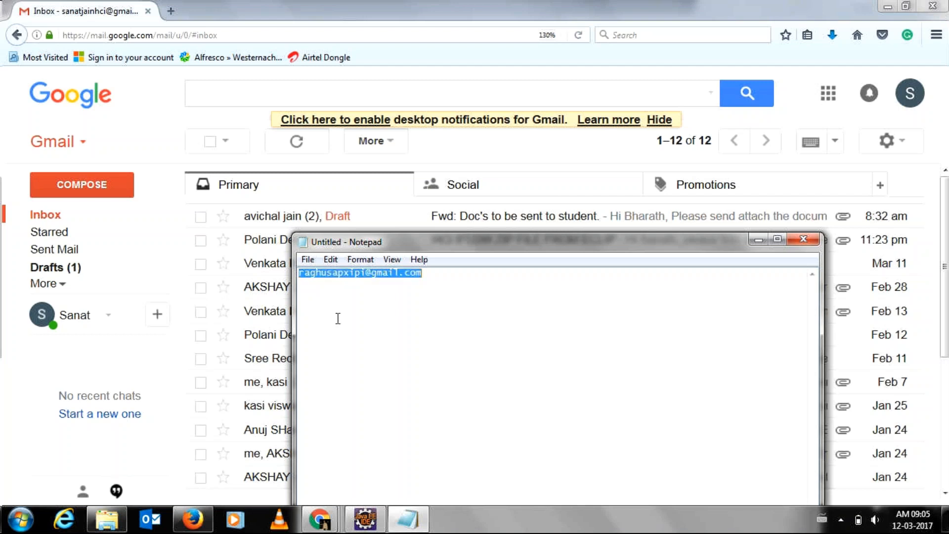
Reopen the forwarded documents draft and paste the third recipient's address into its To field.
{"action": "left_click", "coordinate": [424, 157]}
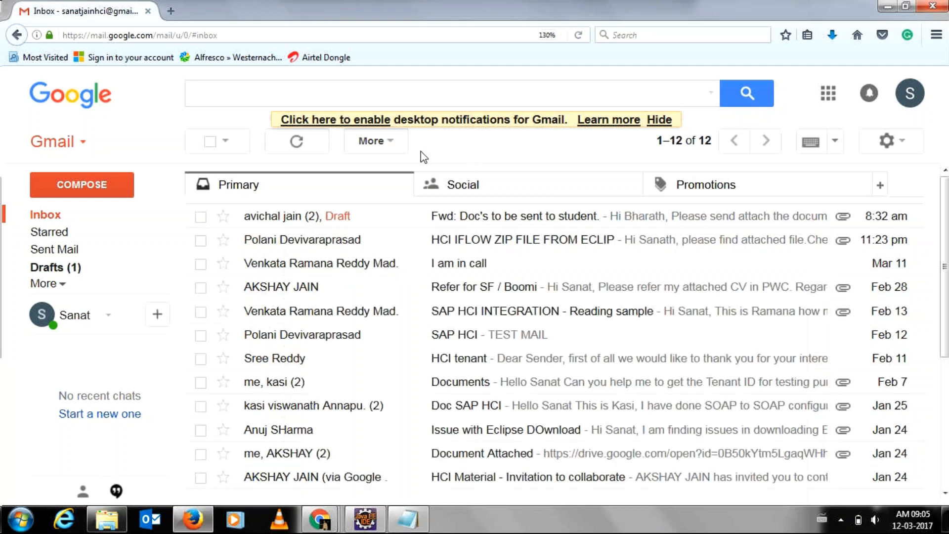
{"action": "left_click", "coordinate": [62, 267]}
{"action": "left_click", "coordinate": [318, 182]}
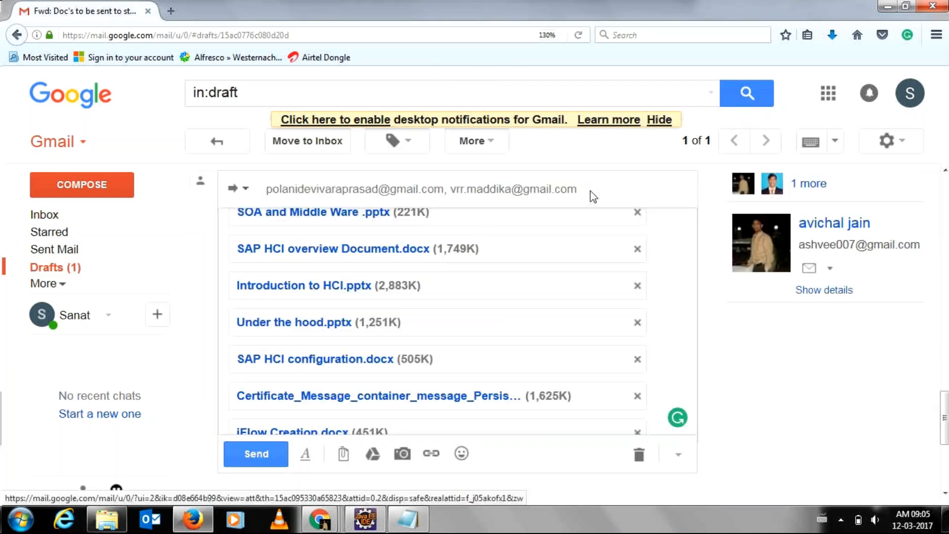
{"action": "left_click", "coordinate": [596, 193]}
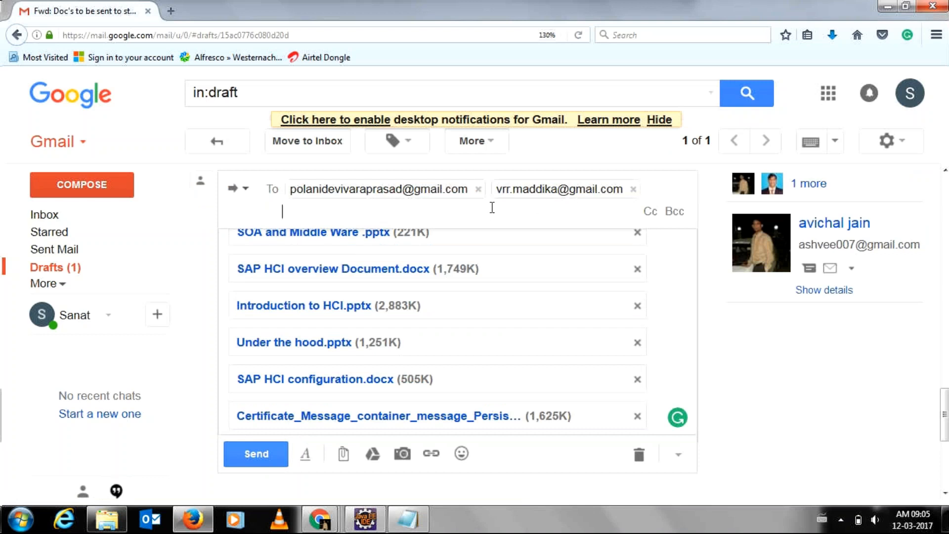
{"action": "key", "text": "ctrl+v"}
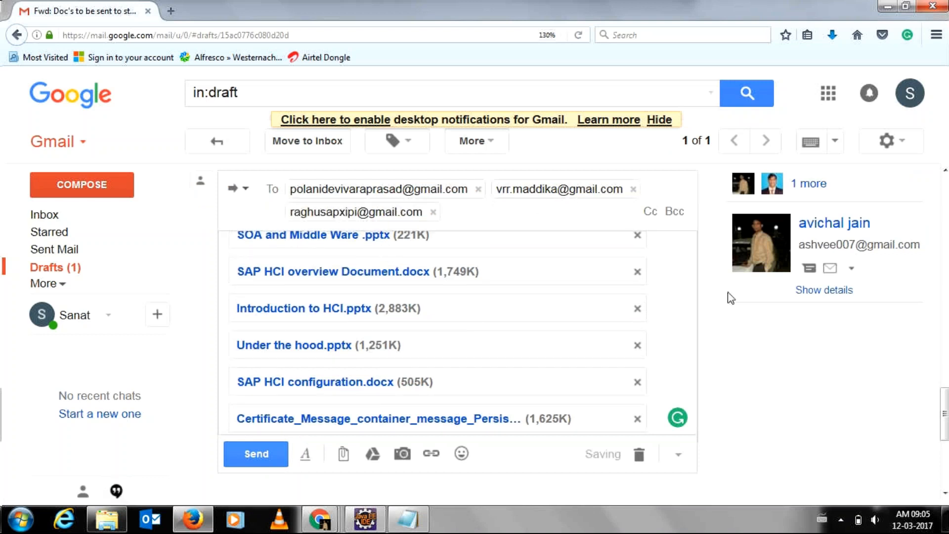
Delete the 'Also, you can send…' recordings paragraph and send the email, leaving Drafts empty.
{"action": "left_click_drag", "start_coordinate": [945, 396], "coordinate": [945, 348]}
{"action": "left_click_drag", "start_coordinate": [388, 409], "coordinate": [230, 312]}
{"action": "left_click_drag", "start_coordinate": [283, 386], "coordinate": [280, 381]}
{"action": "left_click", "coordinate": [364, 382]}
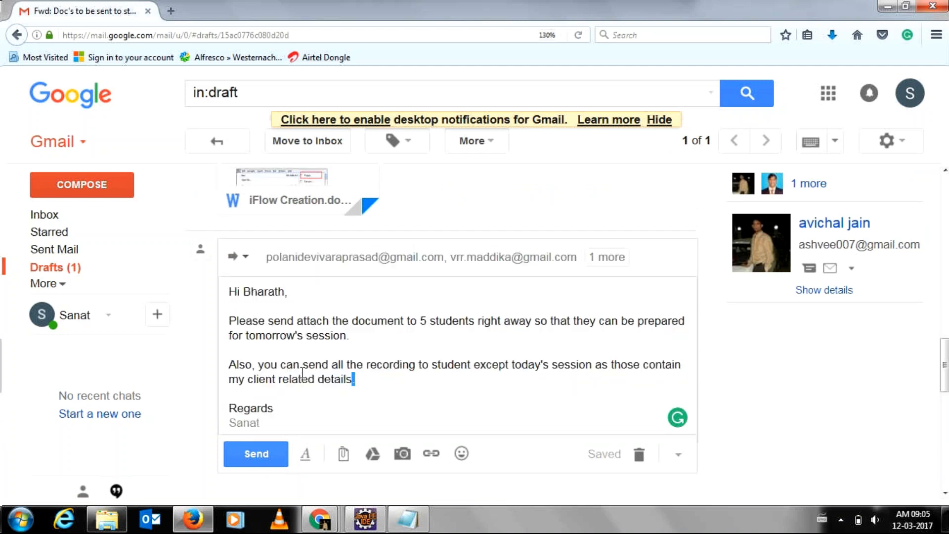
{"action": "left_click", "coordinate": [260, 364], "text": "shift"}
{"action": "left_click", "coordinate": [227, 364], "text": "shift"}
{"action": "key", "text": "BackSpace"}
{"action": "key", "text": "BackSpace"}
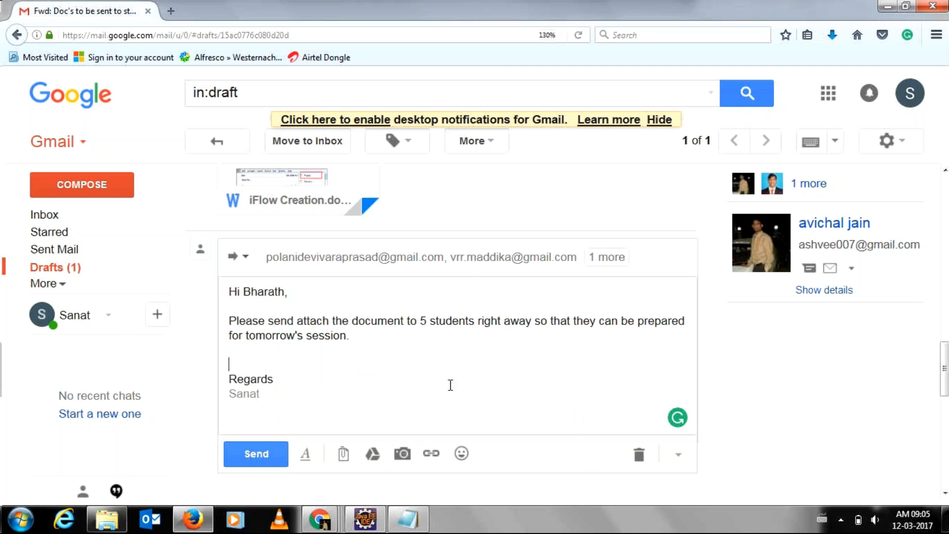
{"action": "mouse_move", "coordinate": [938, 357]}
{"action": "left_mouse_down"}
{"action": "mouse_move", "coordinate": [941, 445]}
{"action": "mouse_move", "coordinate": [942, 336]}
{"action": "mouse_move", "coordinate": [938, 358]}
{"action": "left_mouse_up"}
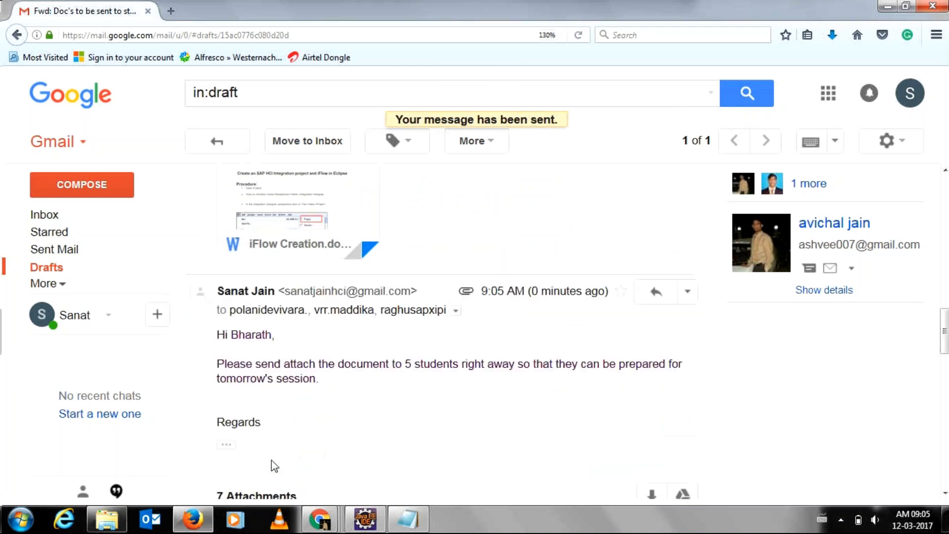
{"action": "left_click", "coordinate": [240, 148]}
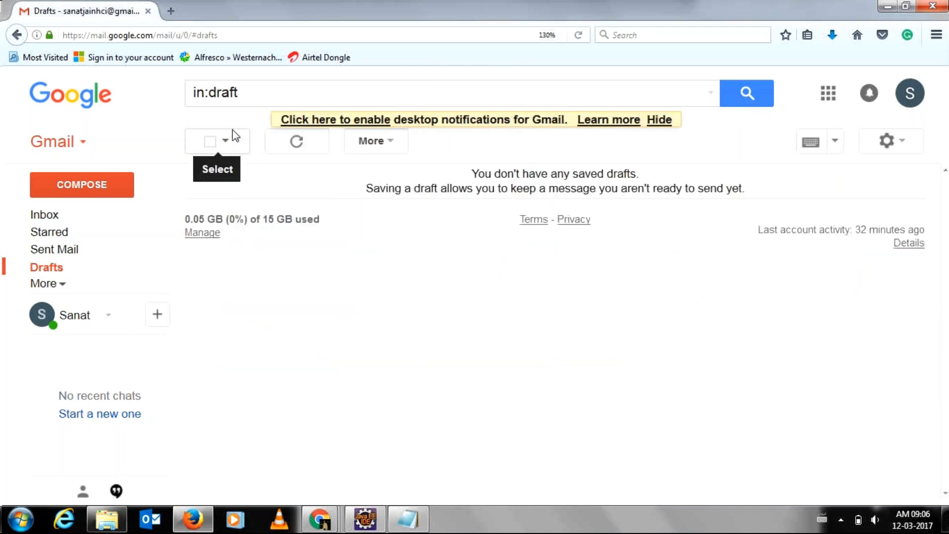
Minimise Firefox and Notepad, show the desktop with Win+D, and refresh it.
{"action": "left_click", "coordinate": [886, 6]}
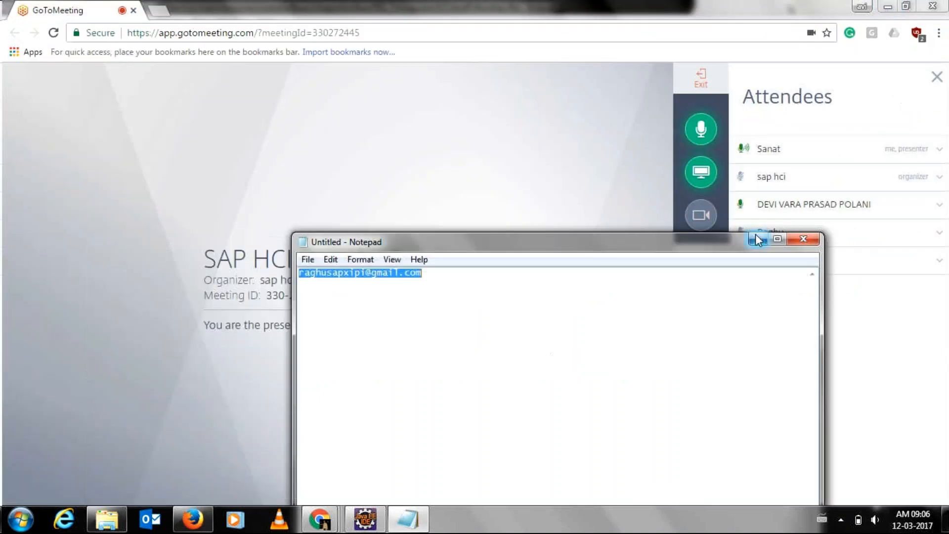
{"action": "left_click", "coordinate": [756, 239]}
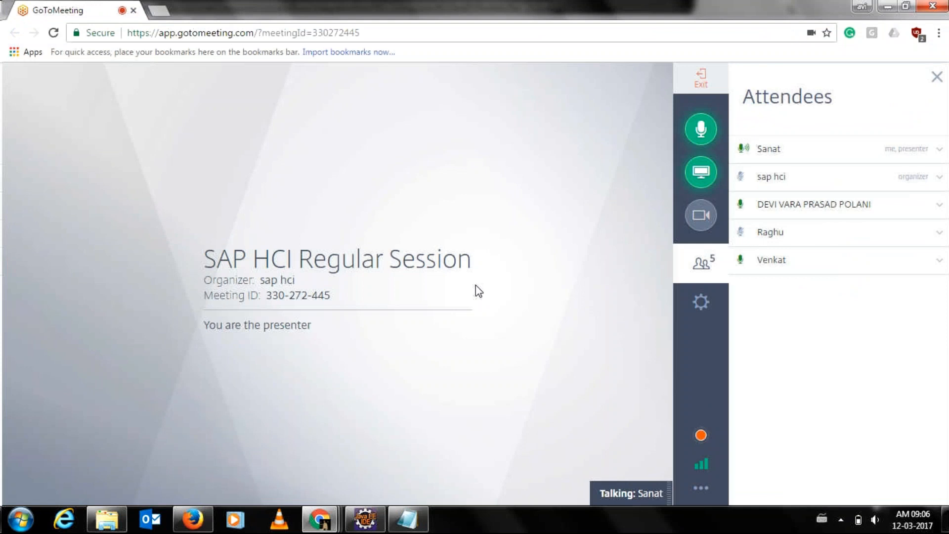
{"action": "key", "text": "super+d"}
{"action": "right_click", "coordinate": [244, 331]}
{"action": "left_click", "coordinate": [350, 167]}
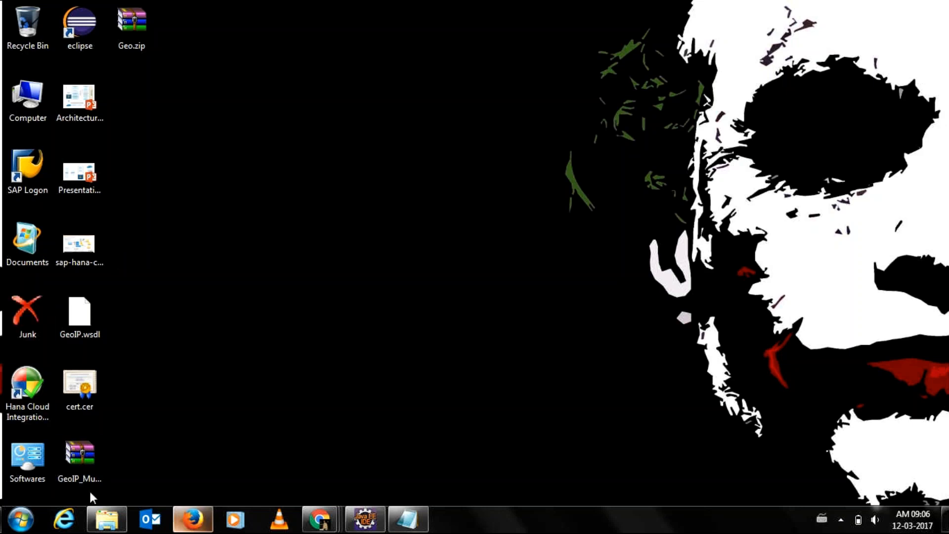
In Explorer, navigate to Desktop > Hana Cloud Integration > Training.
{"action": "left_click", "coordinate": [110, 523]}
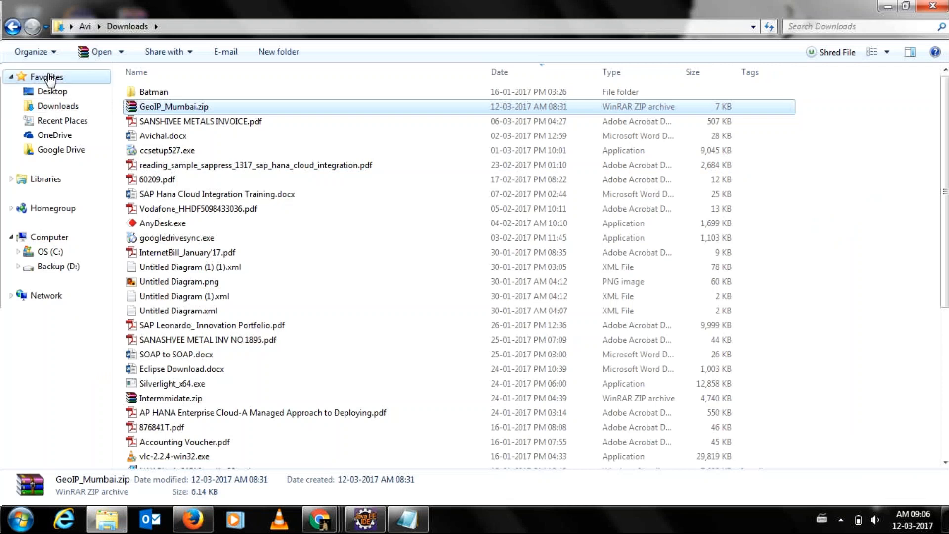
{"action": "left_click", "coordinate": [49, 79]}
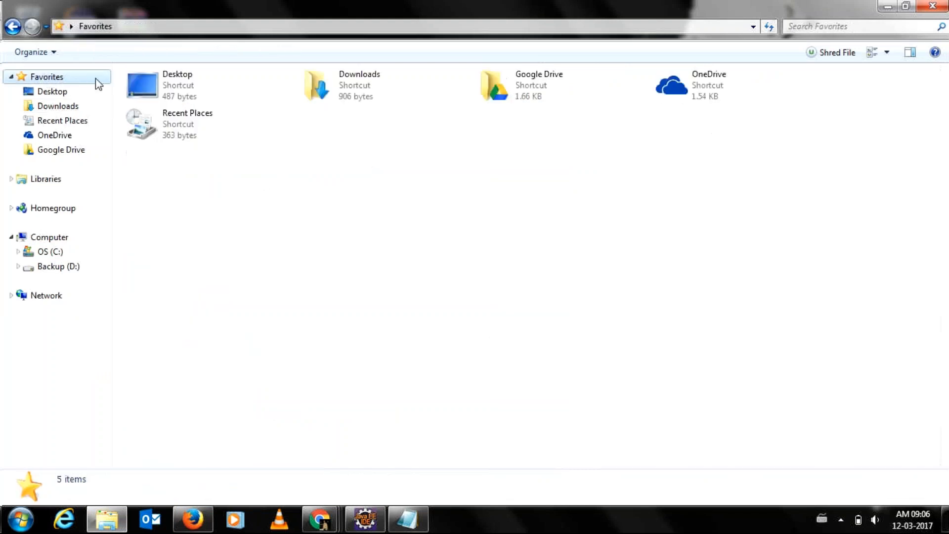
{"action": "left_click", "coordinate": [14, 30]}
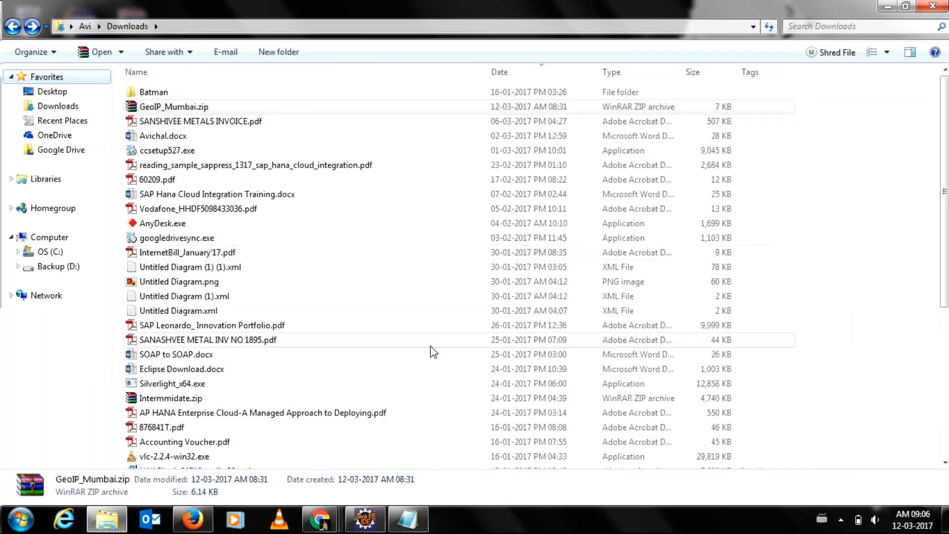
{"action": "left_click", "coordinate": [39, 93]}
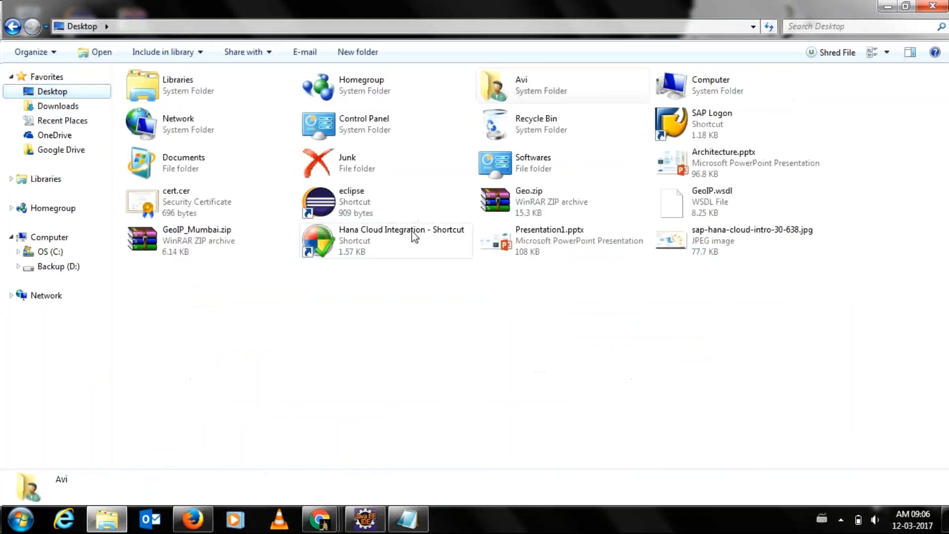
{"action": "double_click", "coordinate": [412, 235]}
{"action": "double_click", "coordinate": [148, 209]}
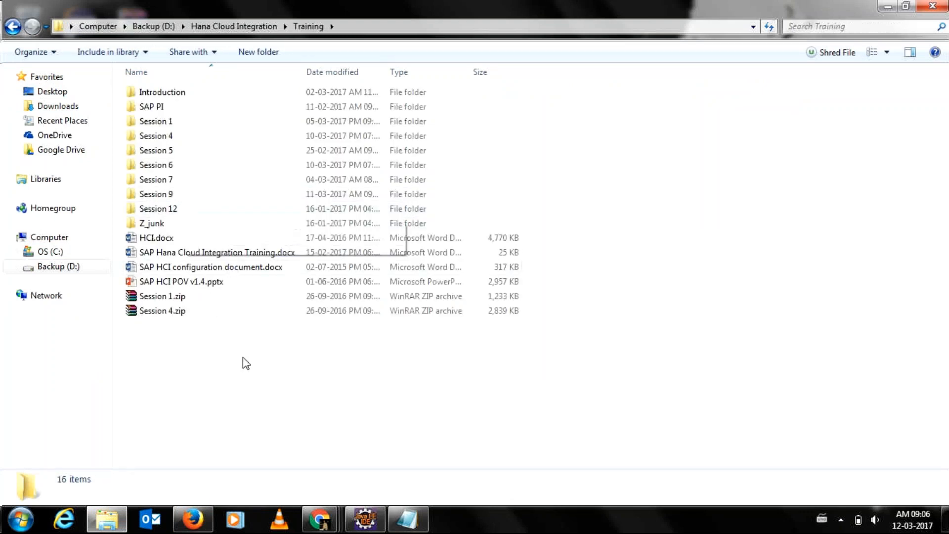
Look through Sessions 9 and 12, then open Certificate_Message_container_message_Persistence.pptx from Session 7.
{"action": "double_click", "coordinate": [177, 199]}
{"action": "left_click", "coordinate": [13, 25]}
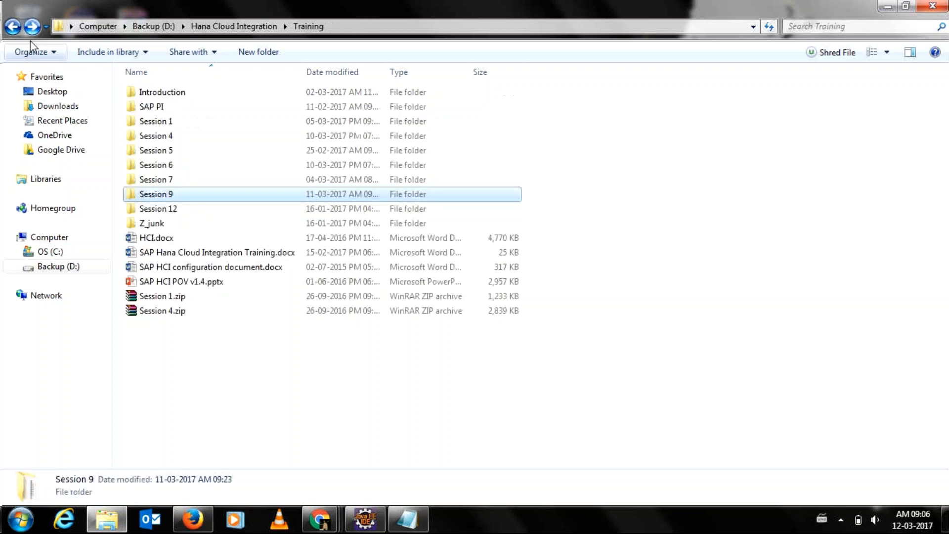
{"action": "double_click", "coordinate": [164, 210]}
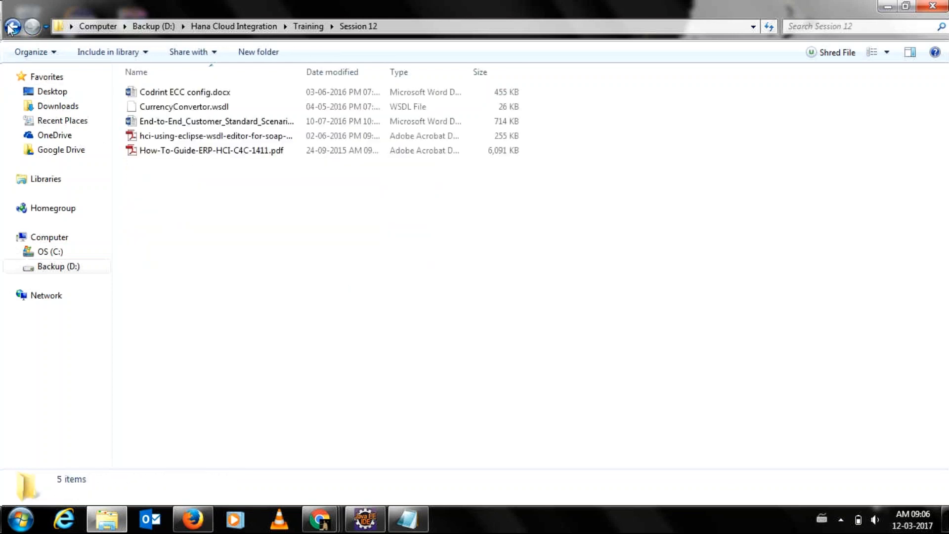
{"action": "left_click", "coordinate": [11, 26]}
{"action": "left_click", "coordinate": [158, 193]}
{"action": "double_click", "coordinate": [155, 179]}
{"action": "double_click", "coordinate": [157, 94]}
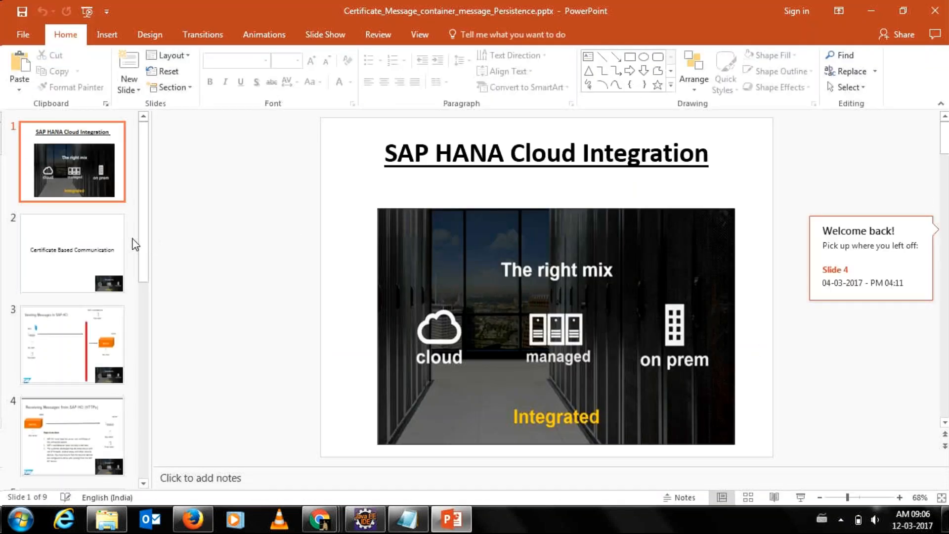
Jump to slide 4, 'Receiving Messages from SAP HCI (HTTPs)', from the Welcome back panel.
{"action": "left_click", "coordinate": [849, 264]}
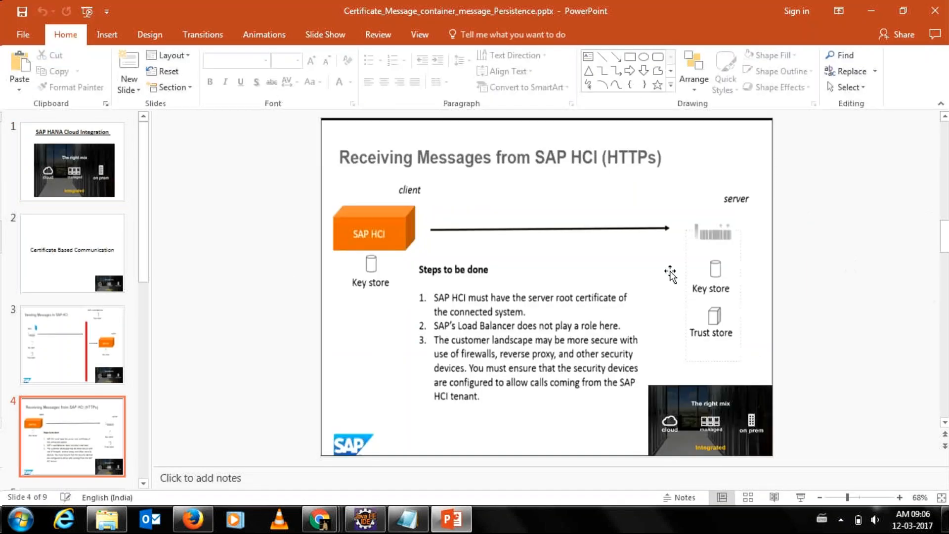
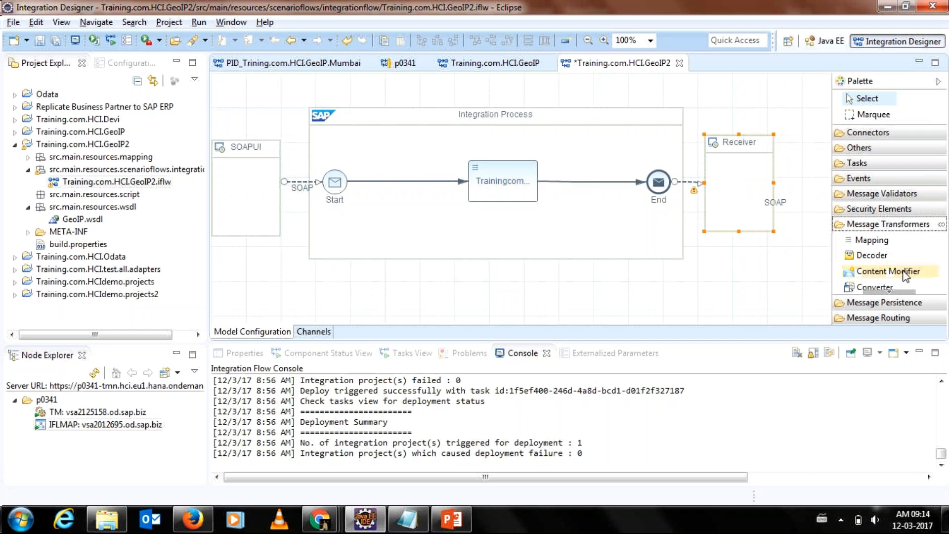
Insert a Content Modifier on the Start-to-mapping connection and space the shapes apart.
{"action": "left_click", "coordinate": [903, 272]}
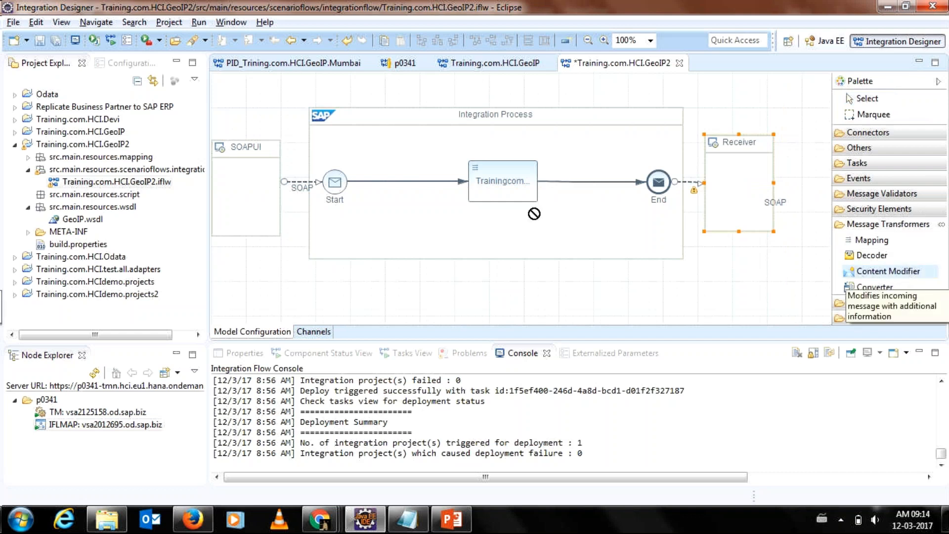
{"action": "left_click", "coordinate": [381, 188]}
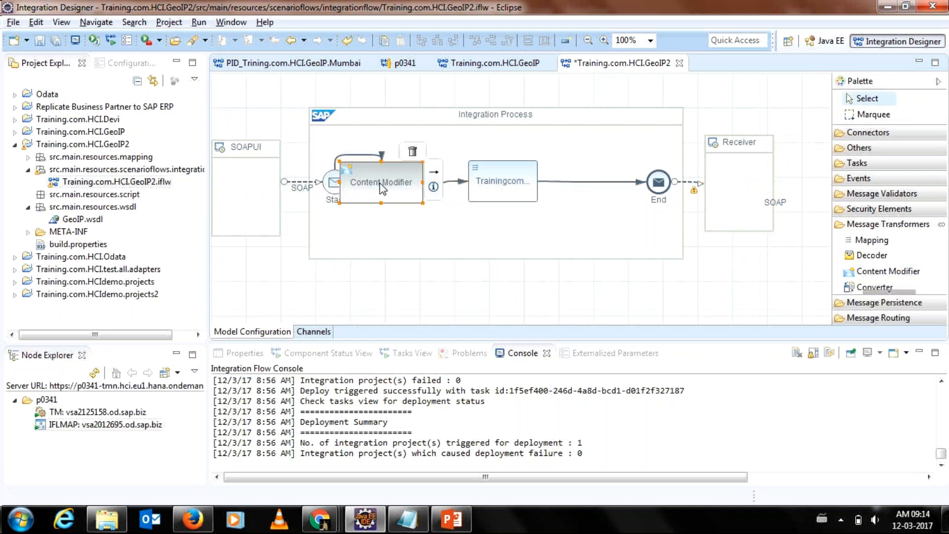
{"action": "left_click_drag", "start_coordinate": [382, 187], "coordinate": [408, 210]}
{"action": "left_click", "coordinate": [489, 179]}
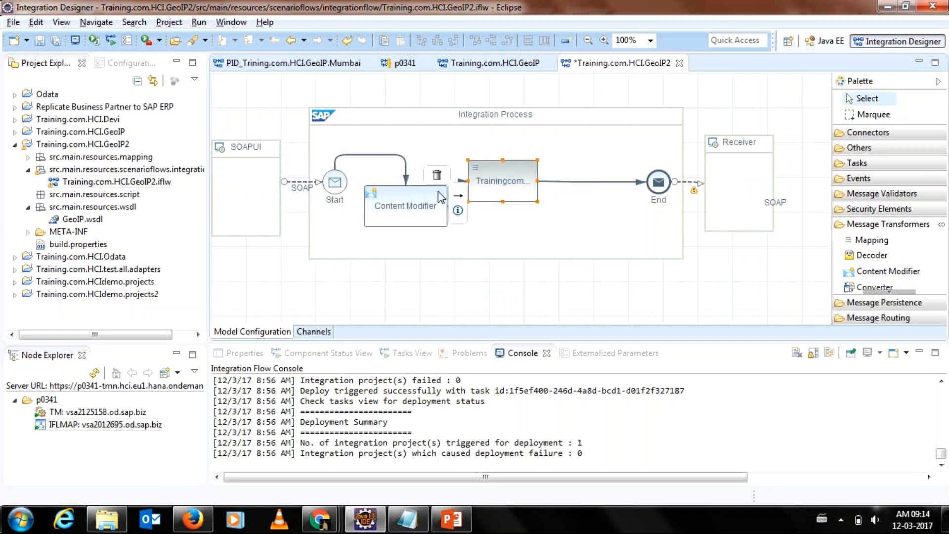
{"action": "mouse_move", "coordinate": [425, 198]}
{"action": "left_mouse_down"}
{"action": "mouse_move", "coordinate": [414, 181]}
{"action": "mouse_move", "coordinate": [432, 182]}
{"action": "left_mouse_up"}
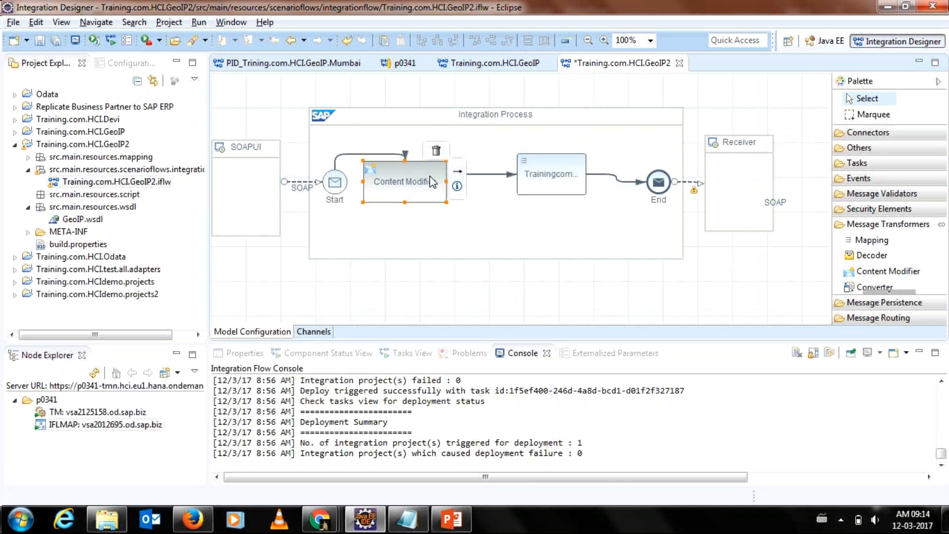
{"action": "left_click", "coordinate": [405, 220]}
{"action": "left_click", "coordinate": [410, 199]}
Show the Content Modifier's Properties and look through its Header, Property and Body sections.
{"action": "left_click", "coordinate": [245, 354]}
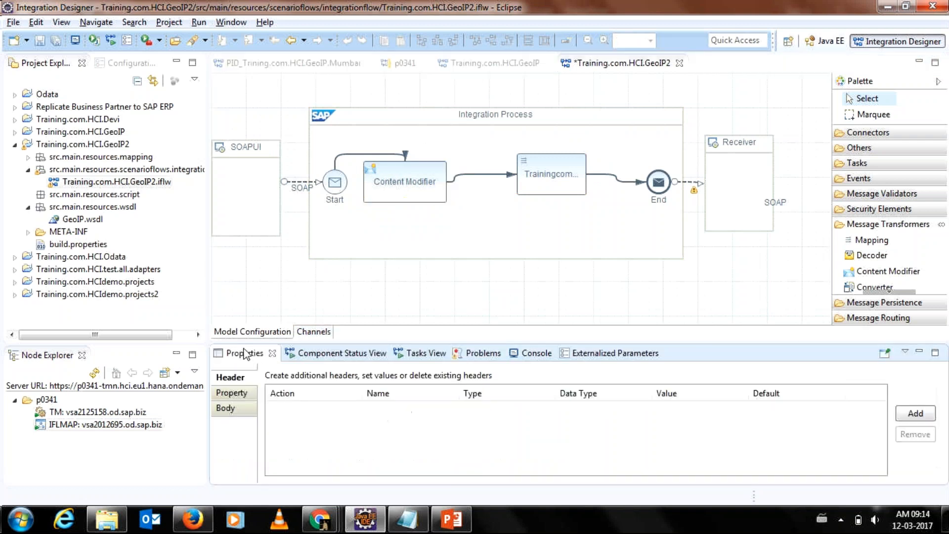
{"action": "left_click", "coordinate": [239, 394]}
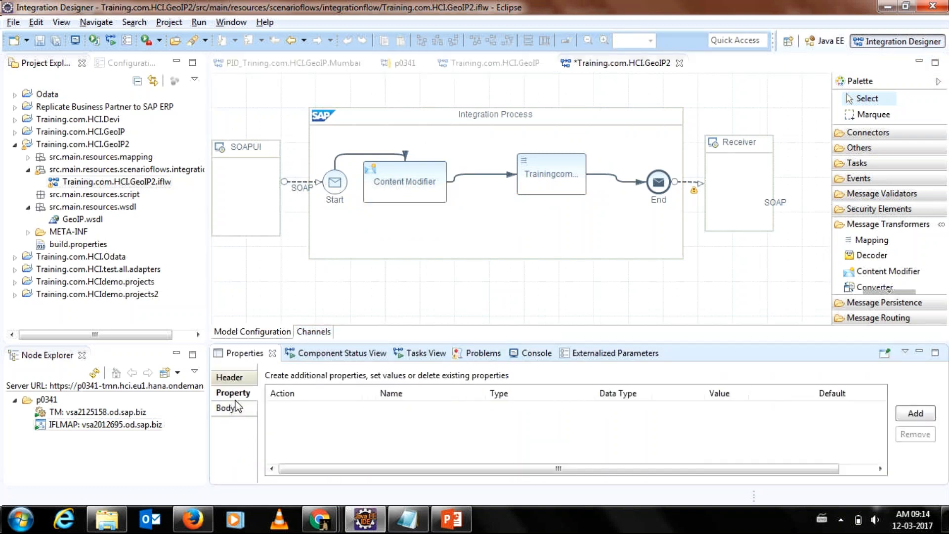
{"action": "left_click", "coordinate": [237, 406]}
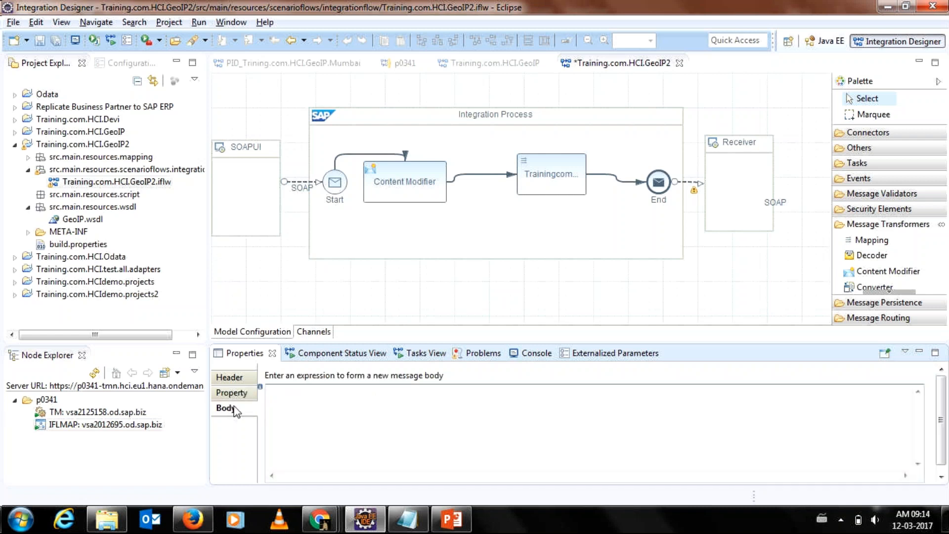
{"action": "left_click", "coordinate": [243, 380]}
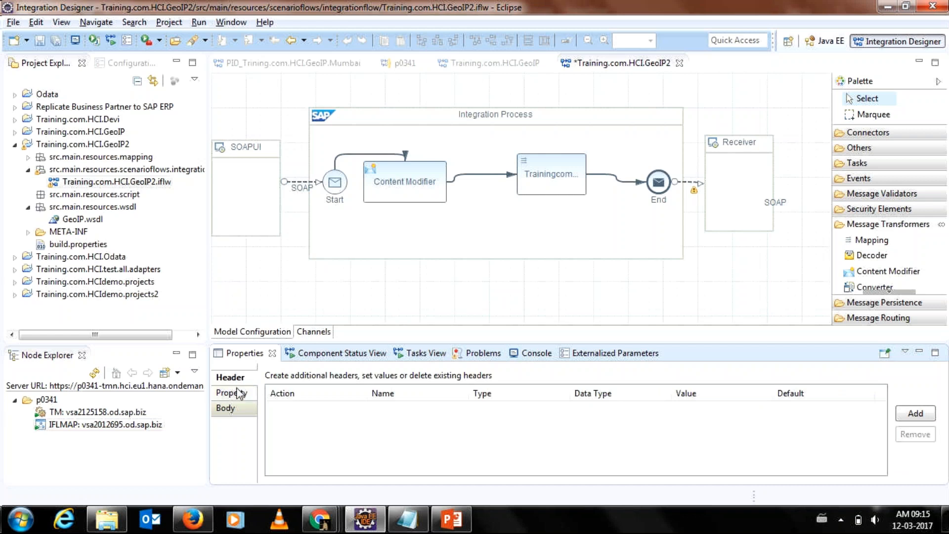
{"action": "left_click", "coordinate": [240, 393]}
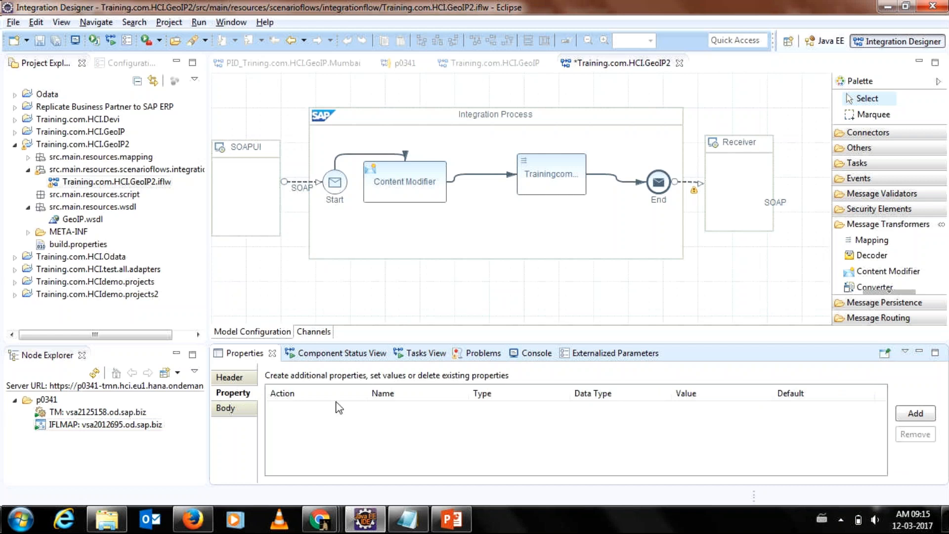
{"action": "left_click", "coordinate": [241, 421]}
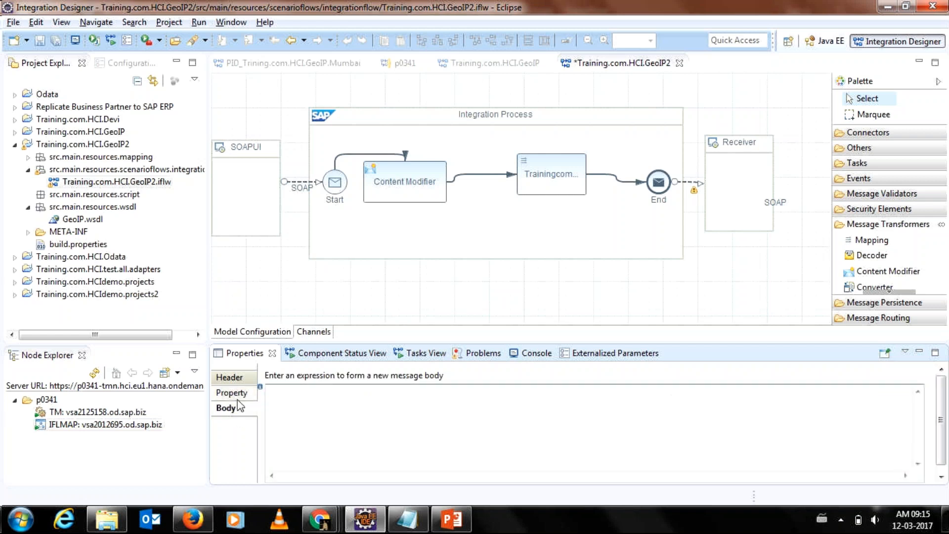
{"action": "left_click", "coordinate": [237, 399]}
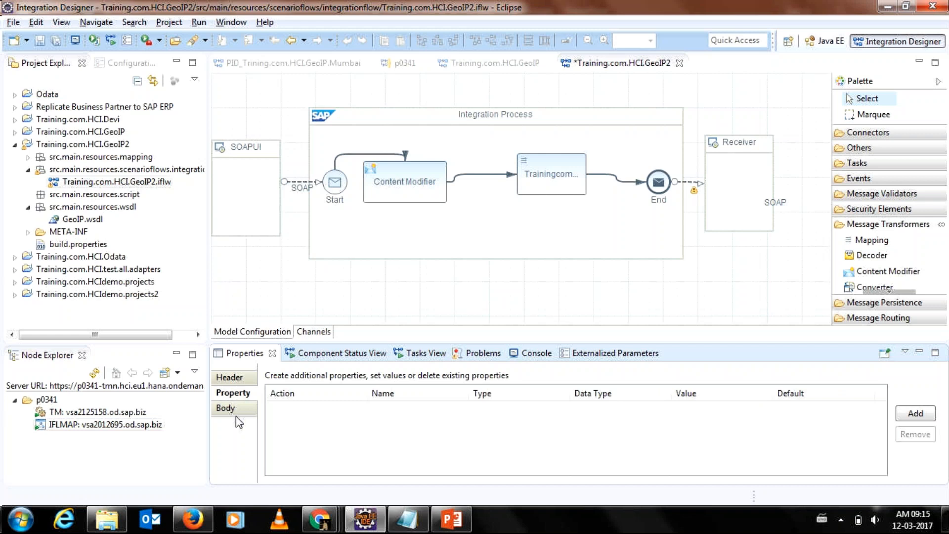
{"action": "left_click", "coordinate": [240, 410]}
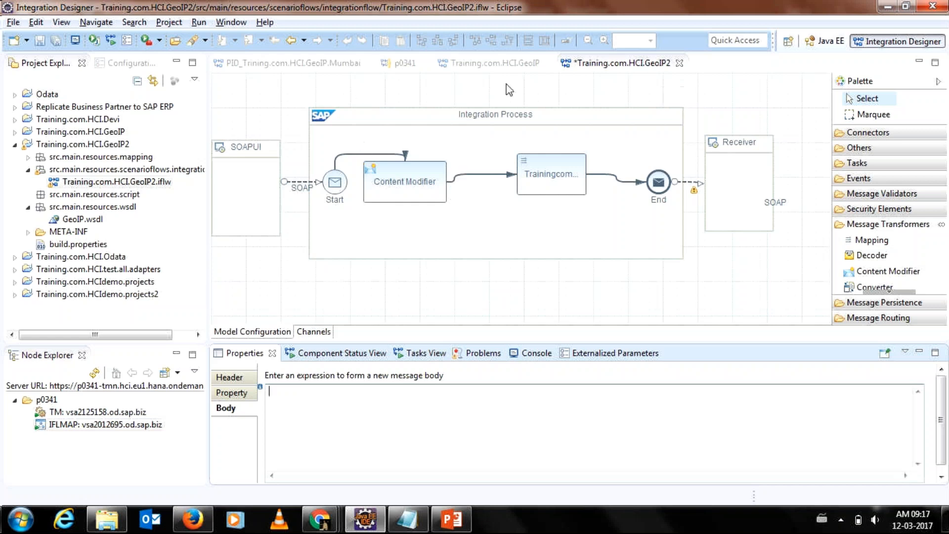
Reselect the Content Modifier and add a header row with action Create.
{"action": "left_click", "coordinate": [580, 83]}
{"action": "mouse_move", "coordinate": [381, 194]}
{"action": "left_click", "coordinate": [396, 174]}
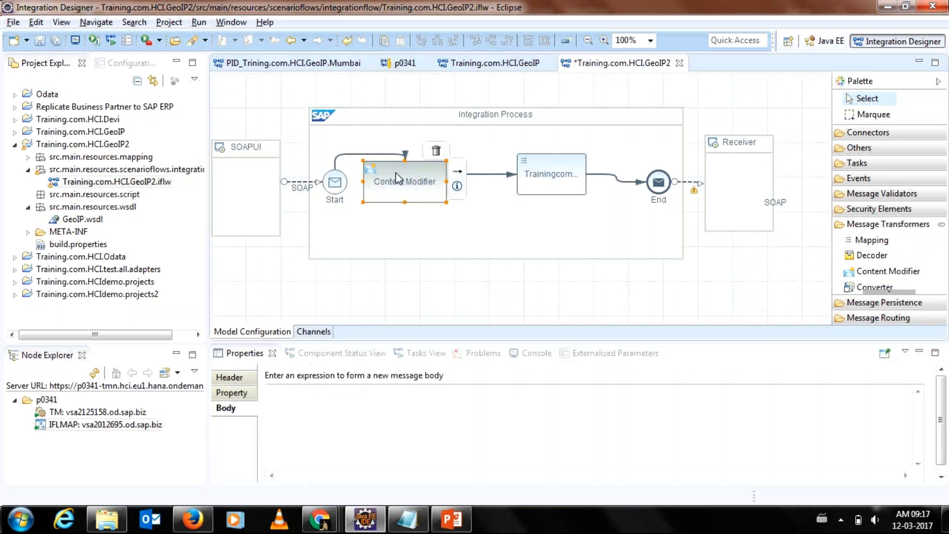
{"action": "left_click", "coordinate": [228, 382]}
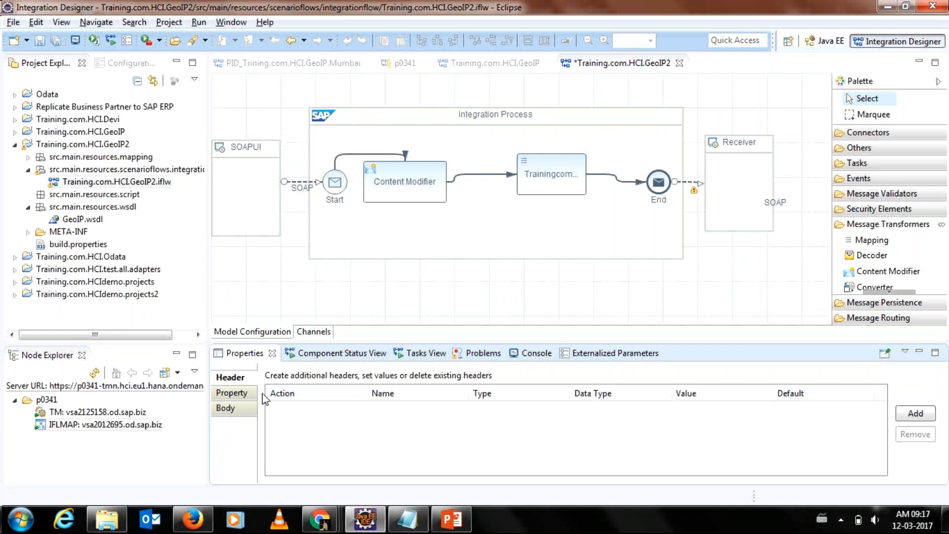
{"action": "left_click", "coordinate": [899, 419]}
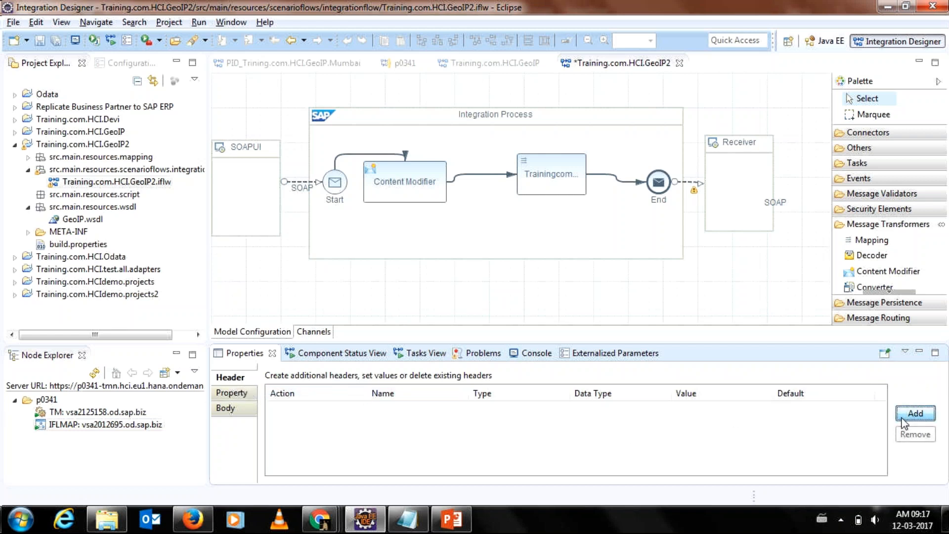
{"action": "left_click", "coordinate": [361, 414]}
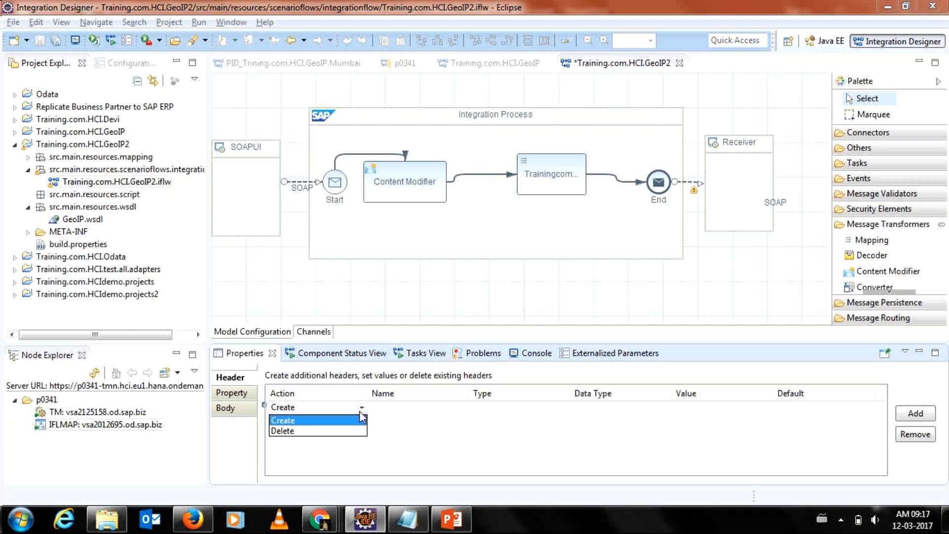
{"action": "left_click", "coordinate": [363, 420]}
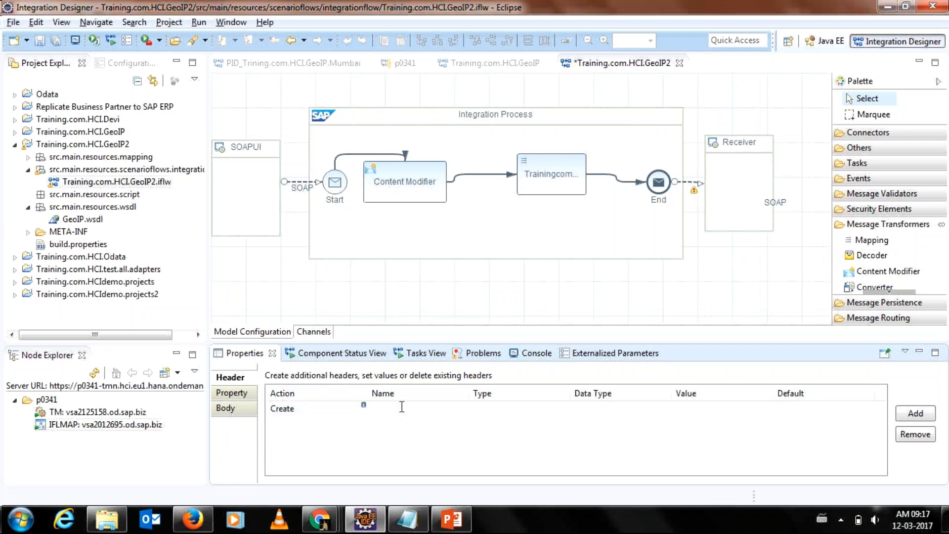
Name the new header 'Test'.
{"action": "left_click", "coordinate": [403, 405]}
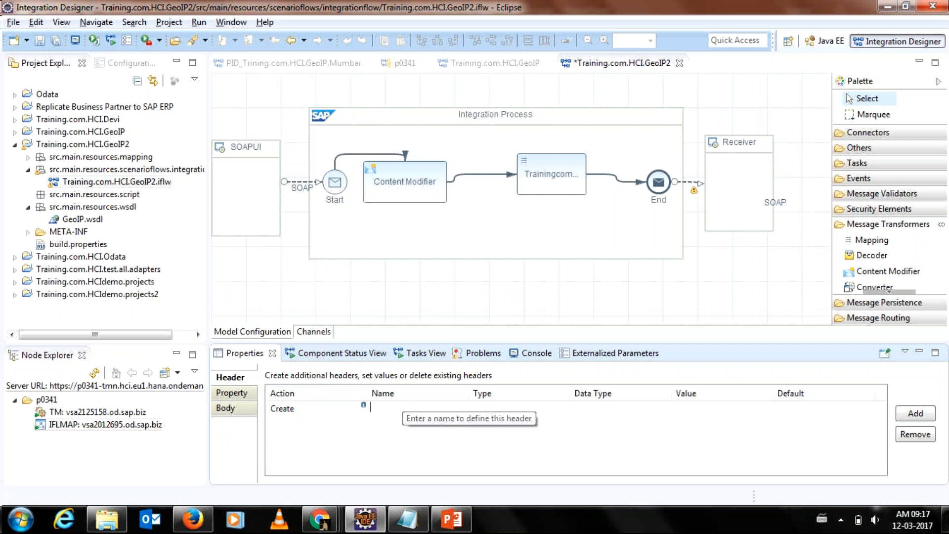
{"action": "type", "text": "Tet"}
{"action": "type", "text": "tr"}
{"action": "key", "text": "BackSpace"}
{"action": "type", "text": "\\"}
{"action": "key", "text": "BackSpace"}
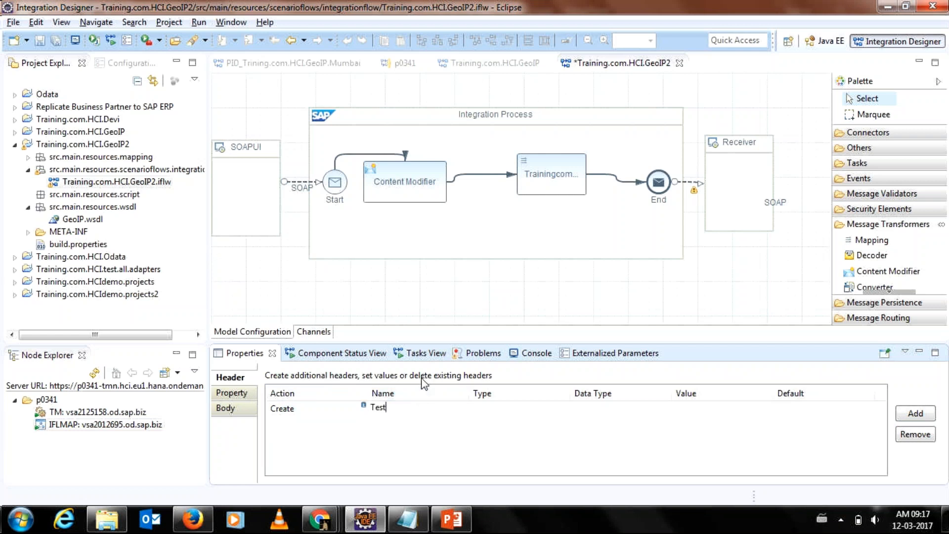
{"action": "left_click", "coordinate": [556, 408]}
{"action": "left_click", "coordinate": [565, 409]}
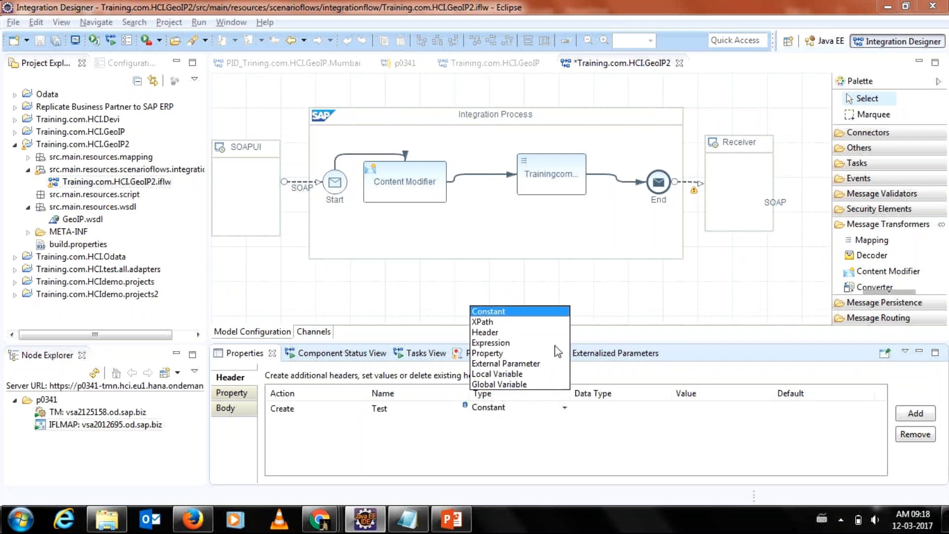
Change the Test header's type from Constant to XPath.
{"action": "left_click", "coordinate": [521, 322]}
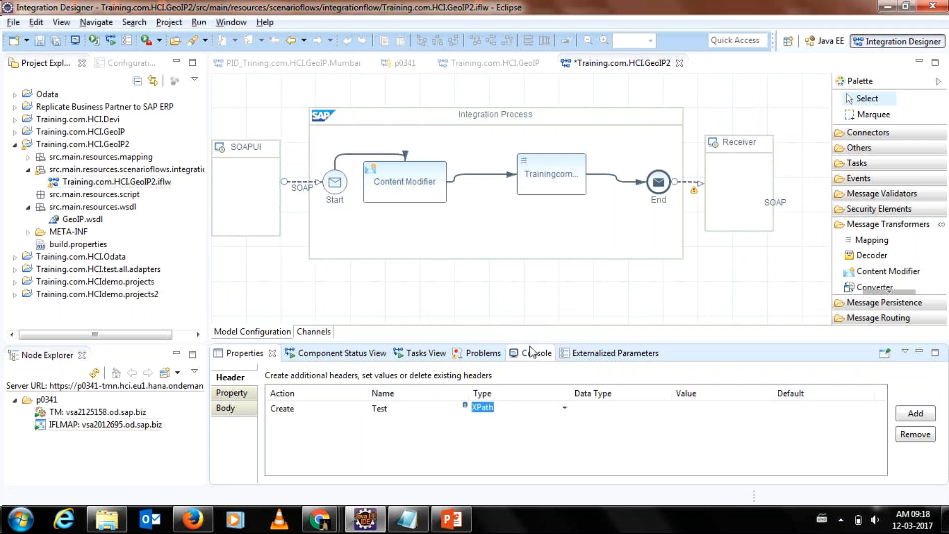
{"action": "left_click", "coordinate": [579, 408]}
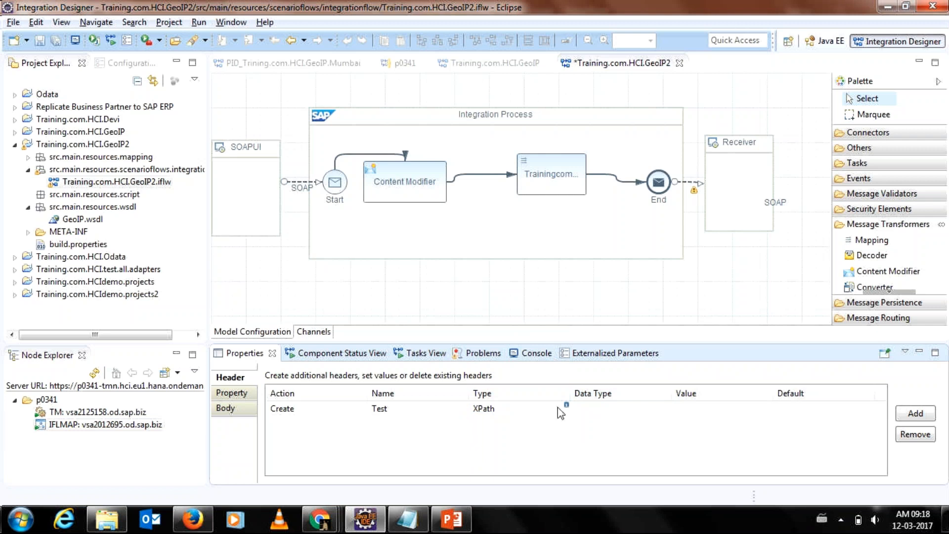
{"action": "left_click", "coordinate": [629, 410]}
{"action": "mouse_move", "coordinate": [564, 409]}
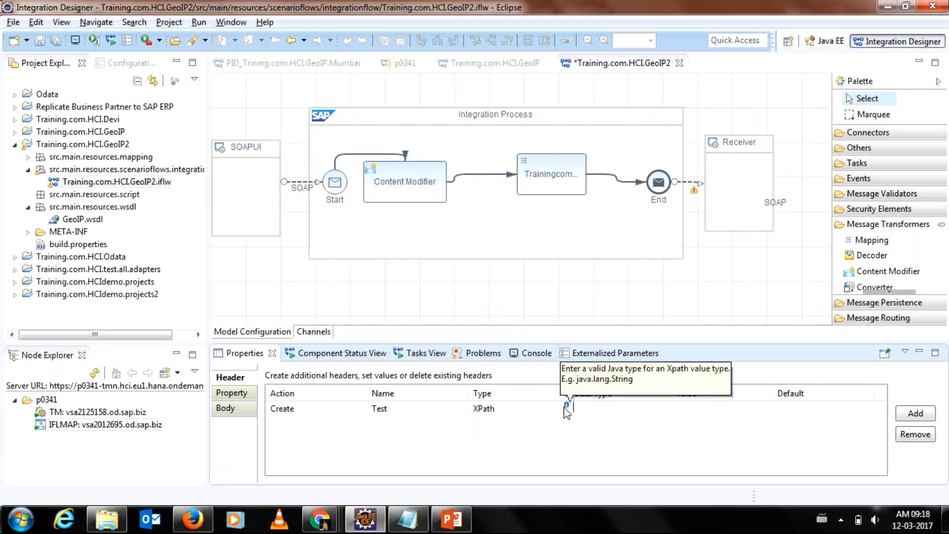
Enter java.lang.String as the Test header's data type.
{"action": "type", "text": "j"}
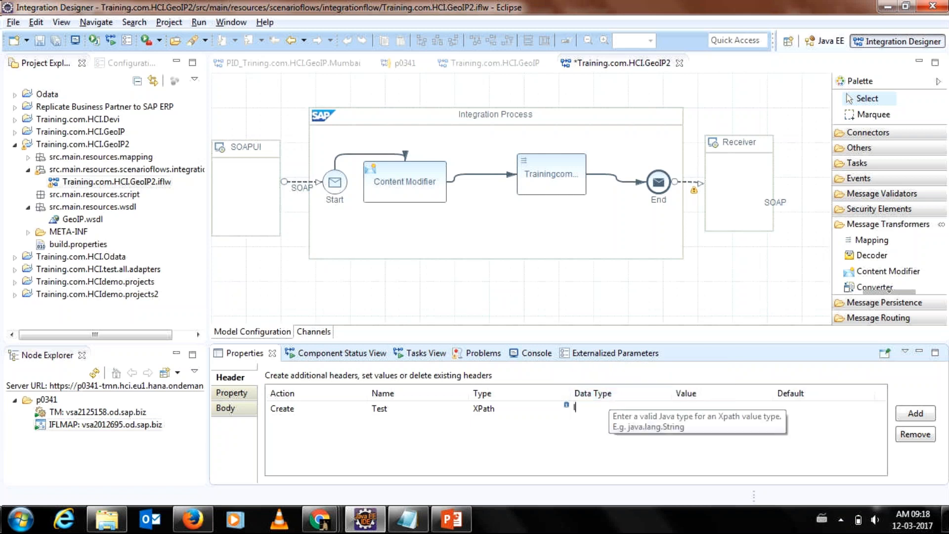
{"action": "type", "text": "ag"}
{"action": "key", "text": "BackSpace"}
{"action": "key", "text": "BackSpace"}
{"action": "key", "text": "BackSpace"}
{"action": "type", "text": "java"}
{"action": "type", "text": ",lang,"}
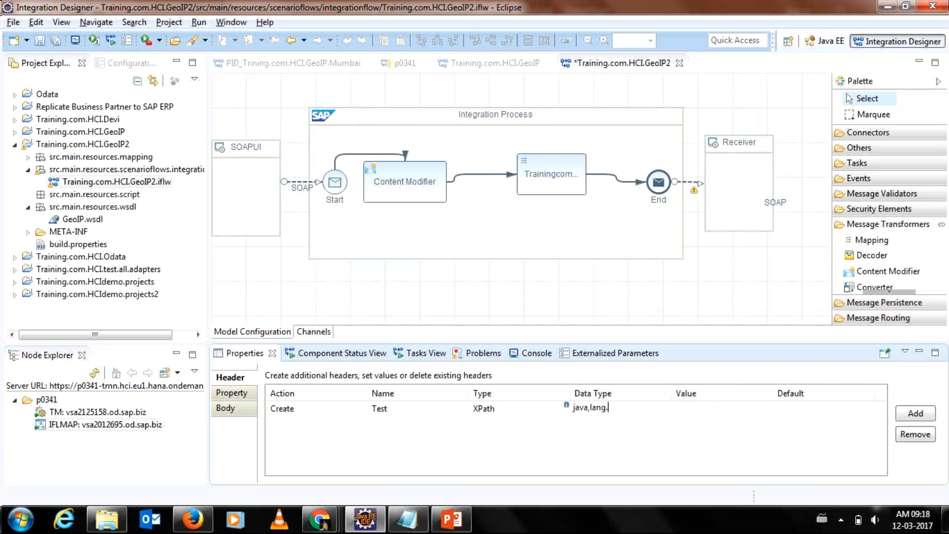
{"action": "key", "text": "BackSpace"}
{"action": "key", "text": "BackSpace"}
{"action": "key", "text": "BackSpace"}
{"action": "key", "text": "BackSpace"}
{"action": "key", "text": "BackSpace"}
{"action": "key", "text": "BackSpace"}
{"action": "type", "text": ".lang."}
{"action": "key", "text": "BackSpace"}
{"action": "type", "text": ".String"}
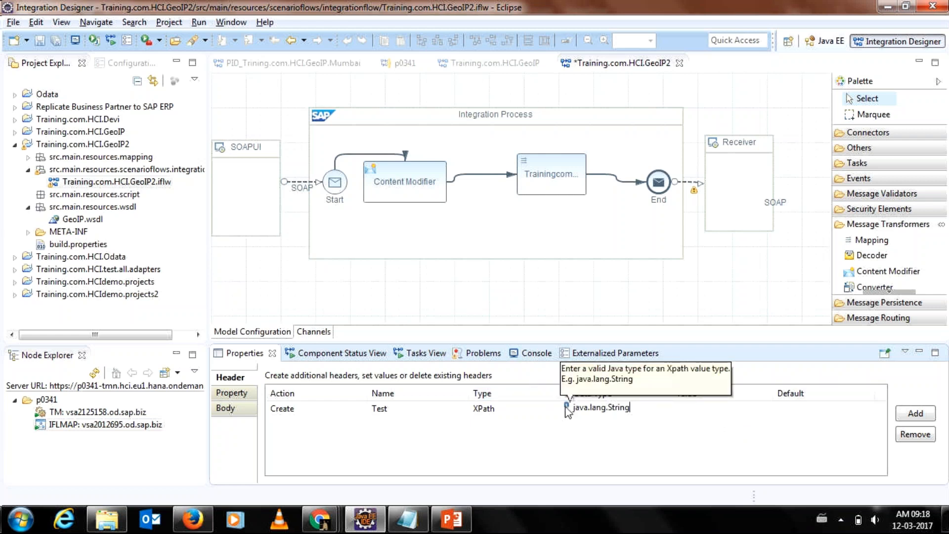
{"action": "left_click", "coordinate": [678, 424]}
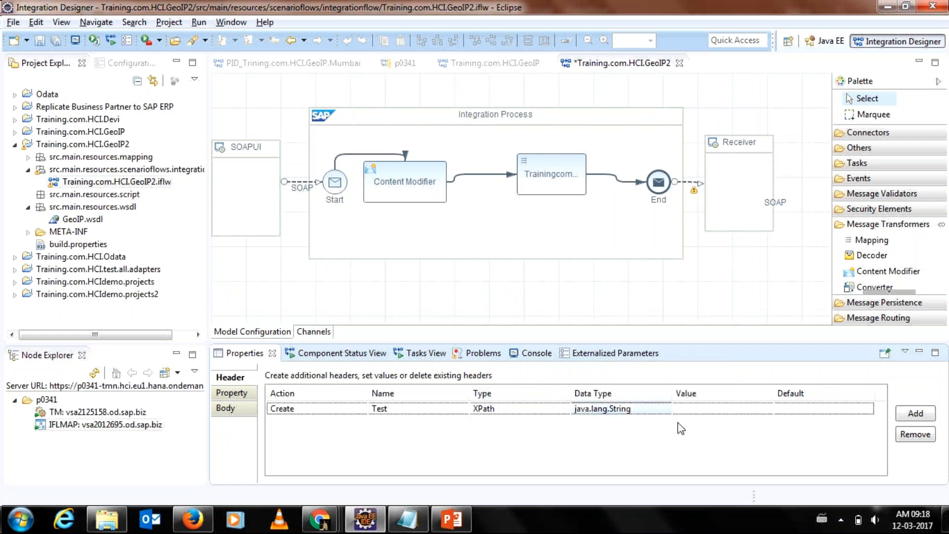
{"action": "left_click", "coordinate": [696, 414]}
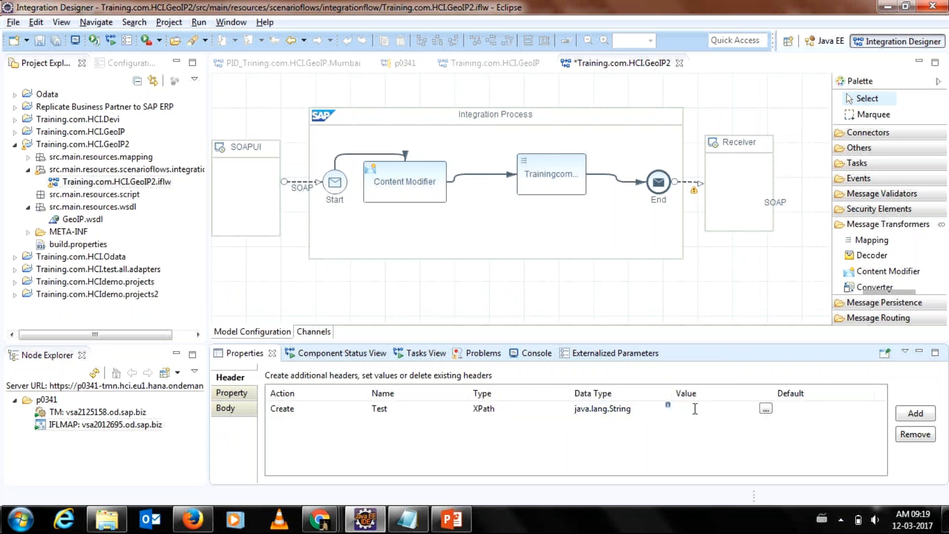
{"action": "left_click", "coordinate": [766, 410]}
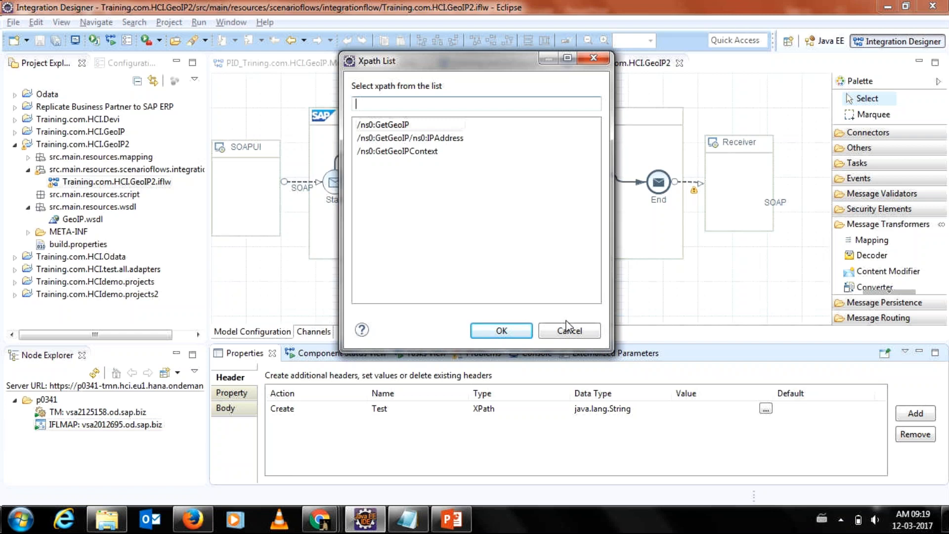
{"action": "left_click", "coordinate": [570, 331]}
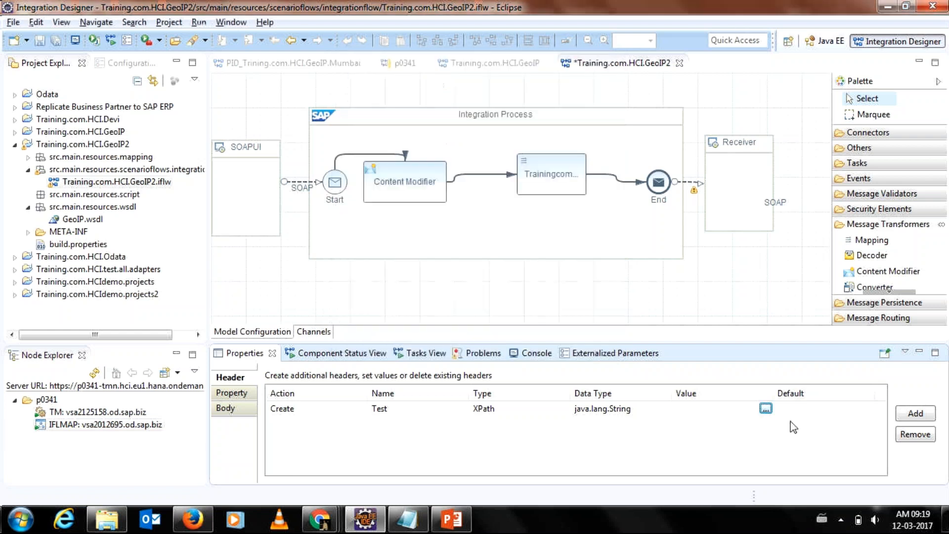
{"action": "left_click", "coordinate": [766, 408]}
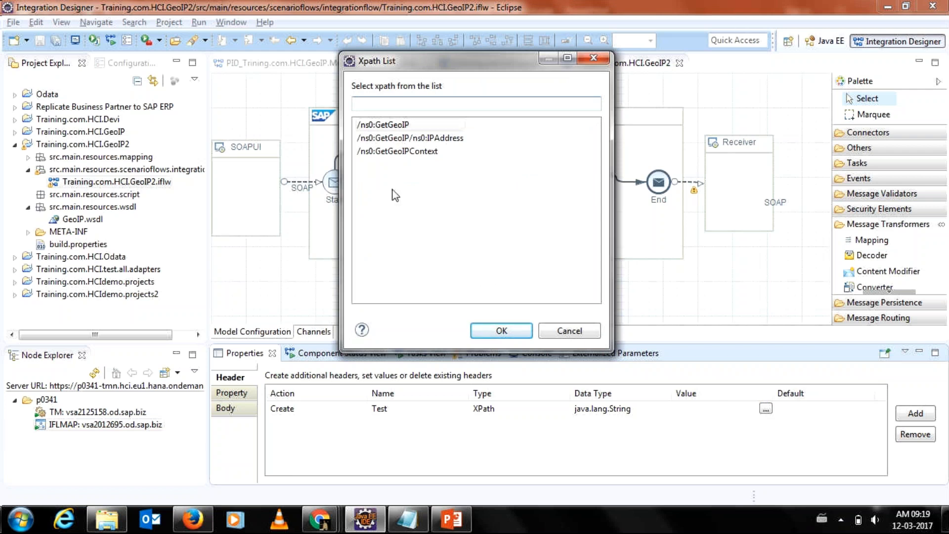
{"action": "left_click", "coordinate": [550, 328]}
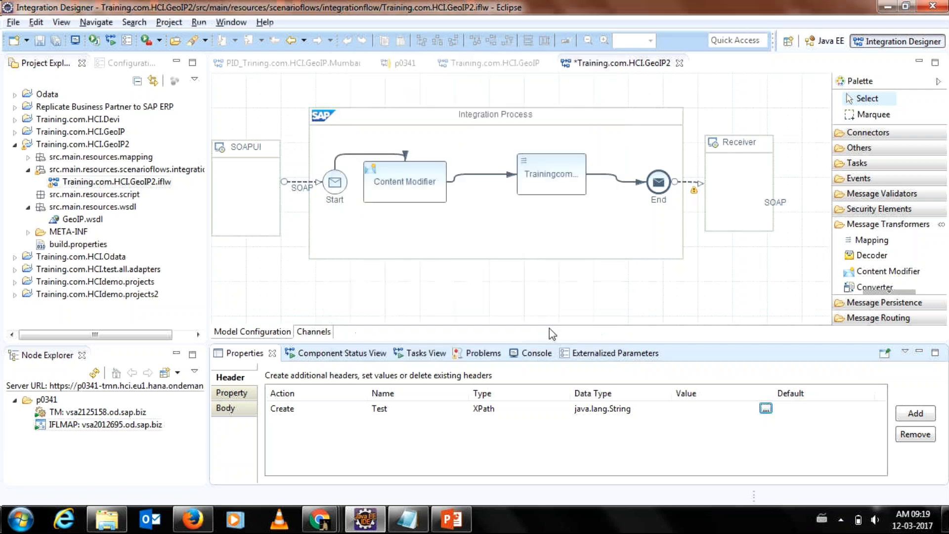
{"action": "double_click", "coordinate": [290, 188]}
Check the SOAPUI sender channel's endpoint, p1:GeoIPServiceSoap.
{"action": "left_click", "coordinate": [287, 107]}
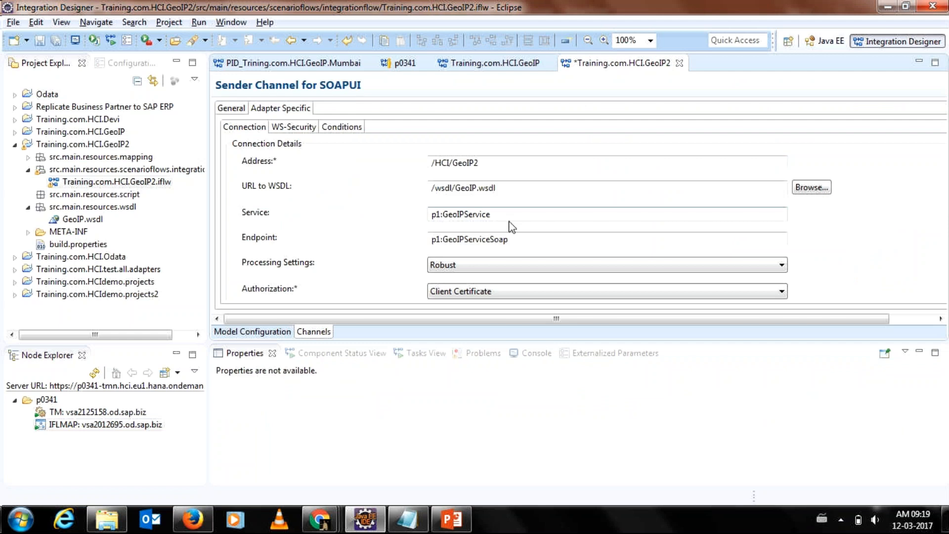
{"action": "left_click_drag", "start_coordinate": [508, 245], "coordinate": [419, 237]}
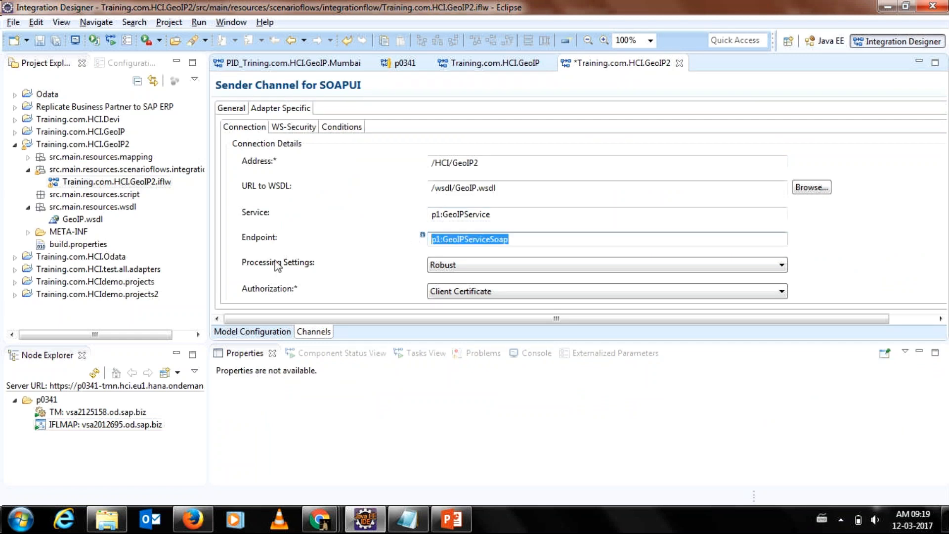
{"action": "left_click", "coordinate": [249, 331]}
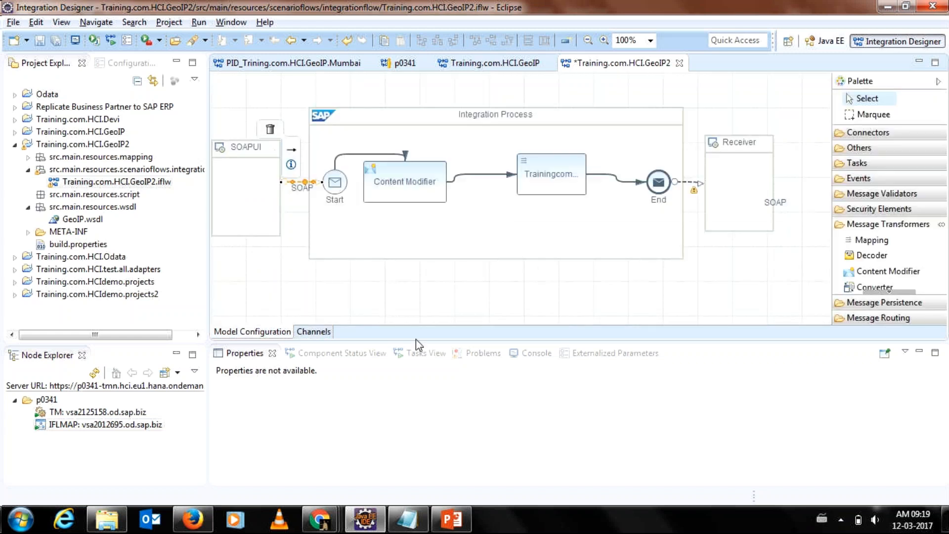
Bring up the XPath List for the Test header's value in the Content Modifier.
{"action": "left_click", "coordinate": [410, 162]}
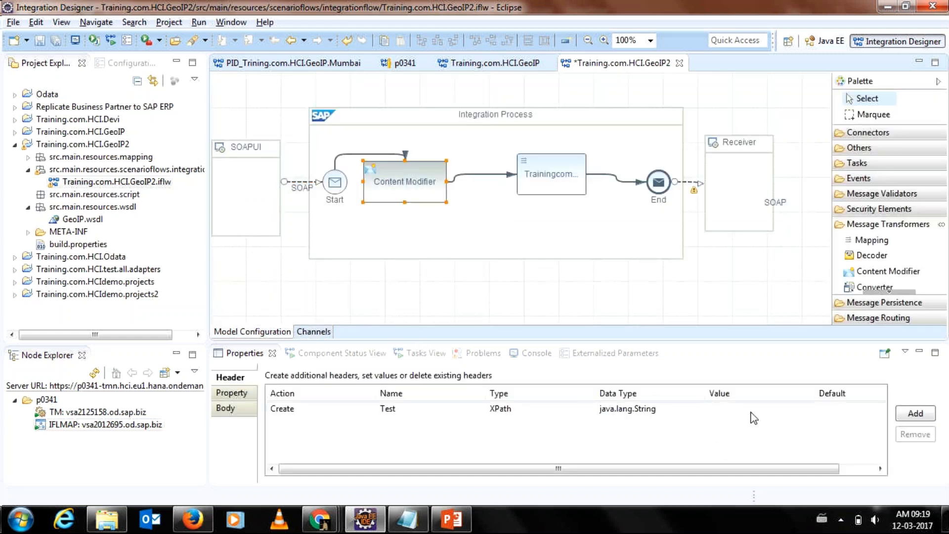
{"action": "left_click", "coordinate": [811, 417]}
{"action": "left_click", "coordinate": [808, 409]}
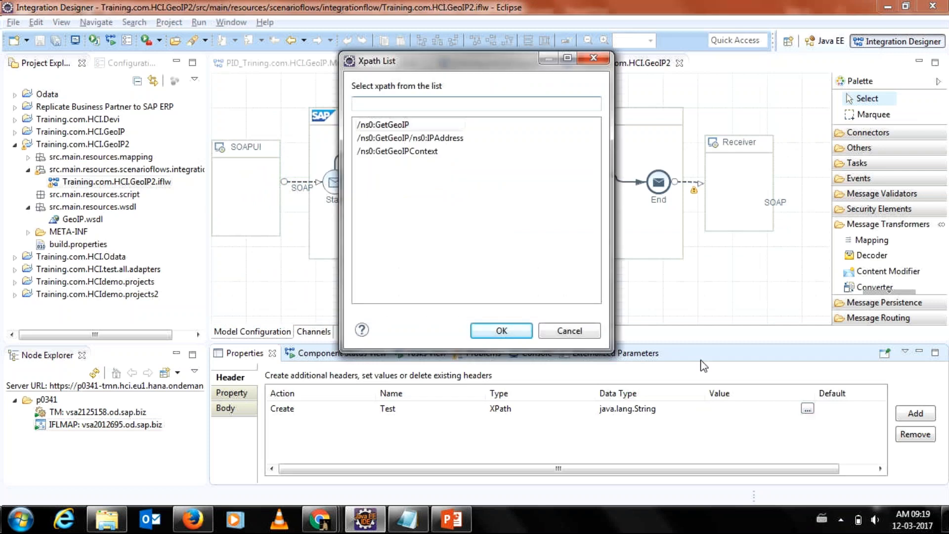
Choose /ns0:GetGeoIP/ns0:IPAddress as the Test header's value and widen the Value column.
{"action": "left_click", "coordinate": [396, 139]}
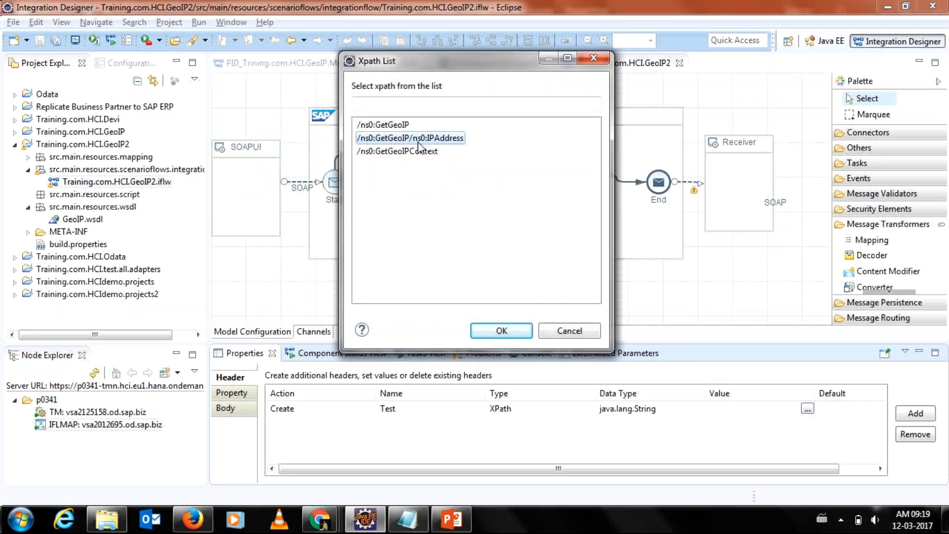
{"action": "double_click", "coordinate": [418, 139]}
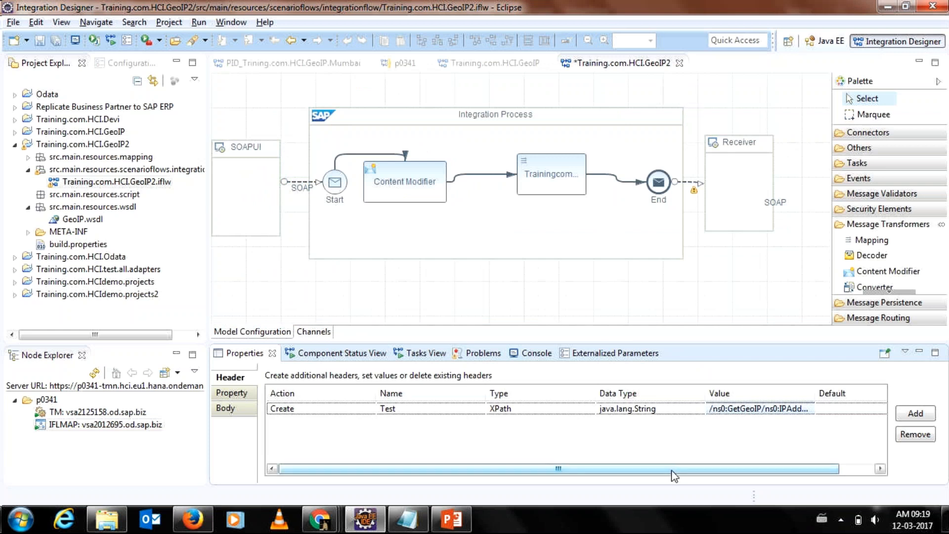
{"action": "left_click_drag", "start_coordinate": [673, 476], "coordinate": [708, 475]}
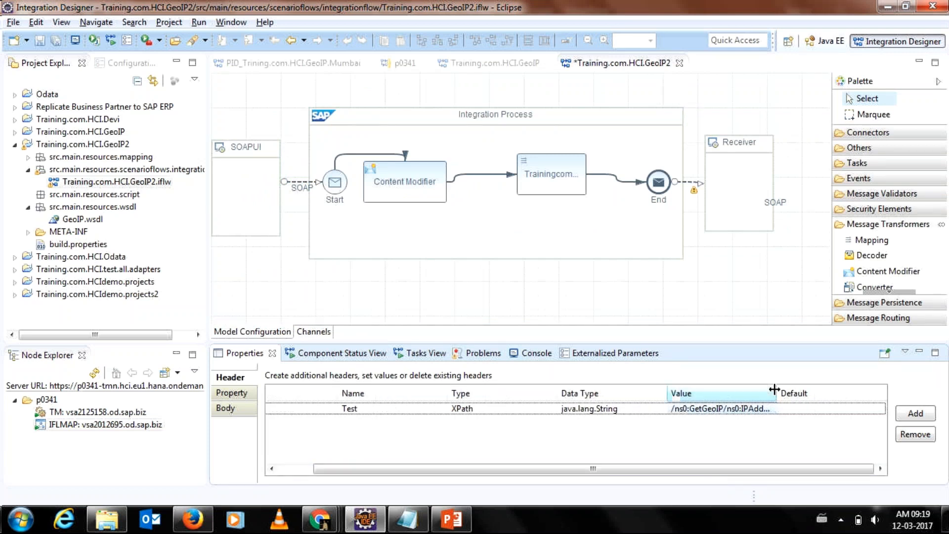
{"action": "left_click_drag", "start_coordinate": [774, 390], "coordinate": [804, 393]}
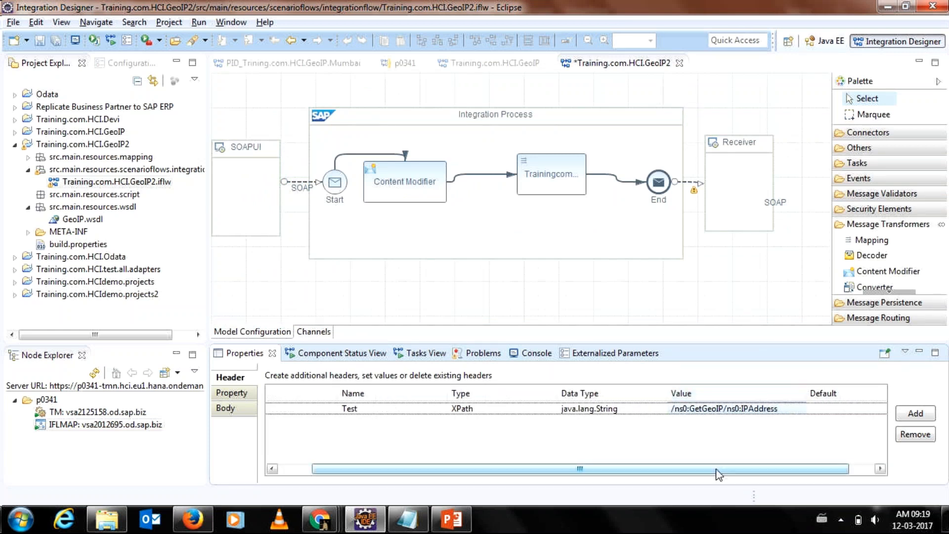
{"action": "left_click_drag", "start_coordinate": [720, 475], "coordinate": [670, 475]}
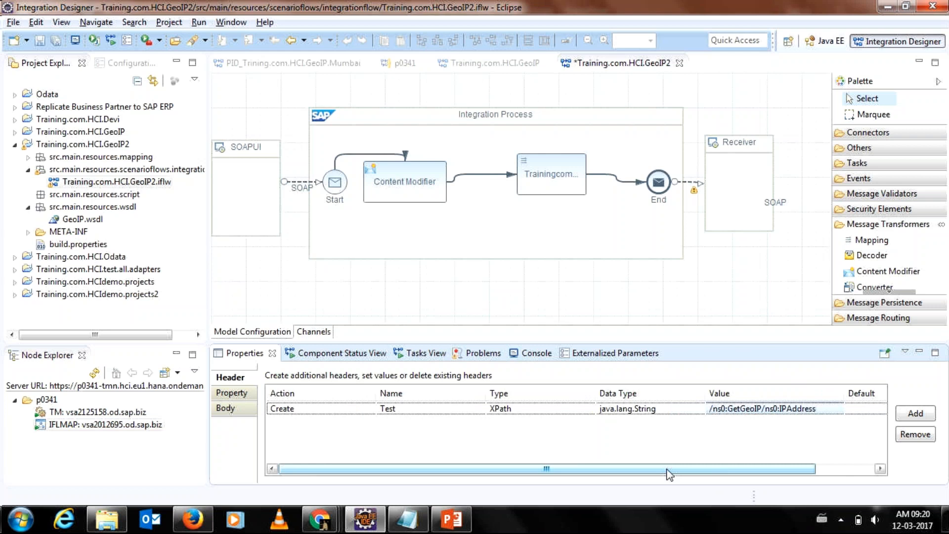
{"action": "left_click", "coordinate": [395, 409]}
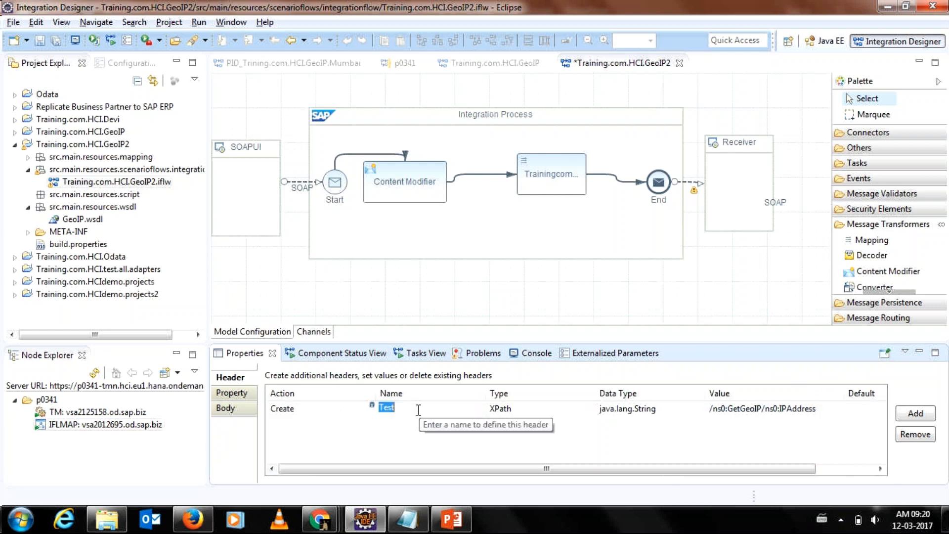
{"action": "left_click", "coordinate": [419, 410]}
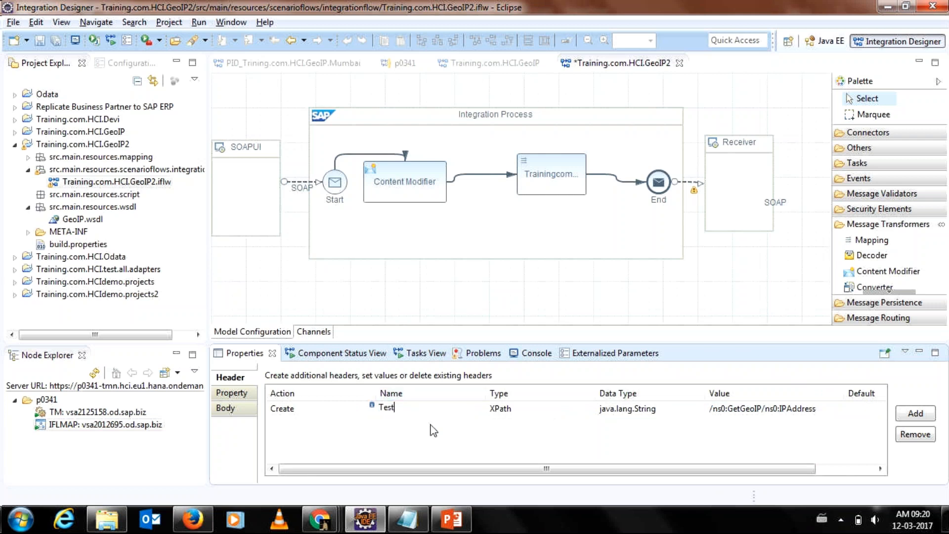
{"action": "left_click_drag", "start_coordinate": [404, 408], "coordinate": [380, 406]}
{"action": "left_click", "coordinate": [712, 208]}
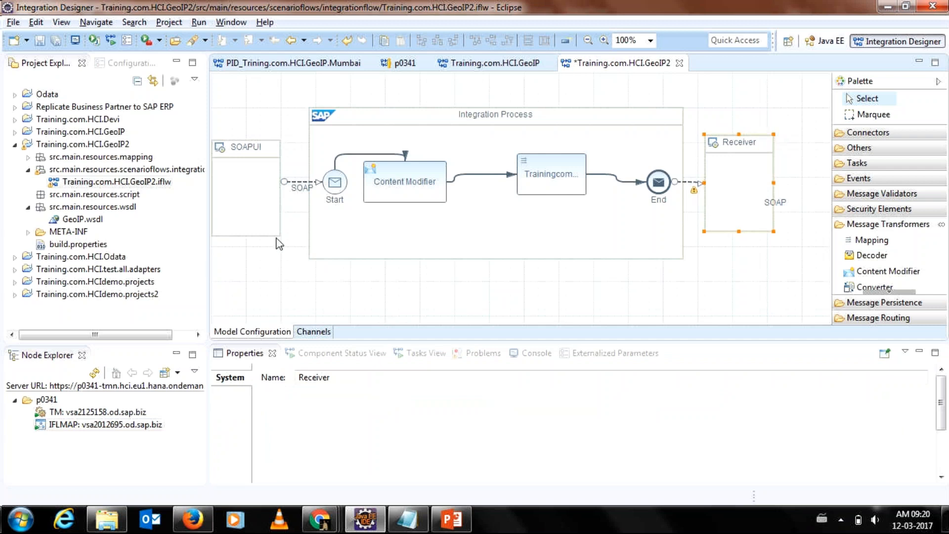
{"action": "left_click", "coordinate": [417, 177]}
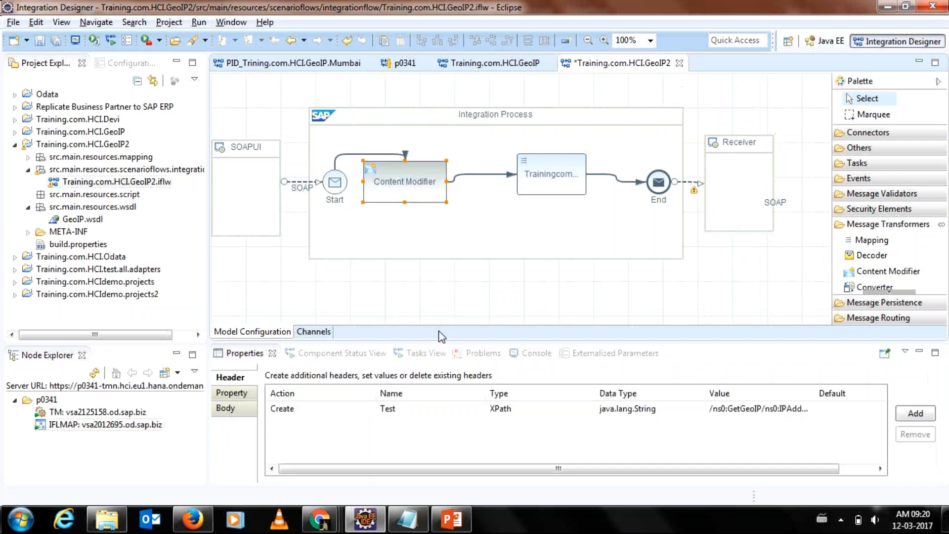
{"action": "left_click_drag", "start_coordinate": [525, 469], "coordinate": [483, 468]}
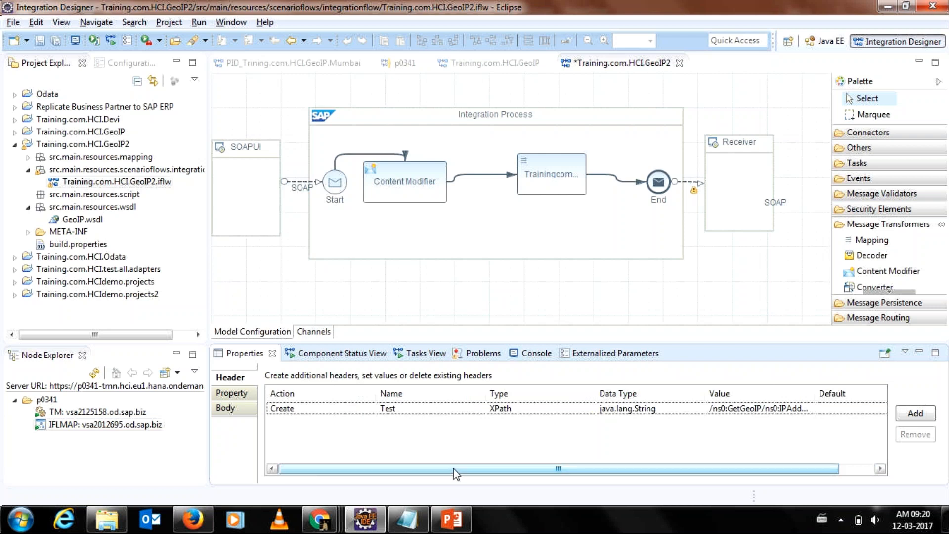
{"action": "left_click", "coordinate": [232, 393]}
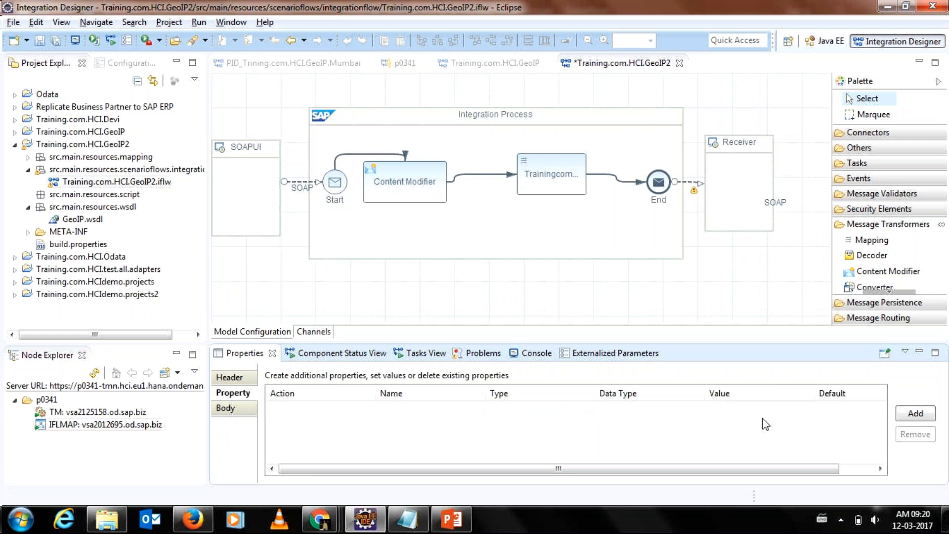
Add a property row with action Create named 'TestProperty'.
{"action": "left_click", "coordinate": [914, 414]}
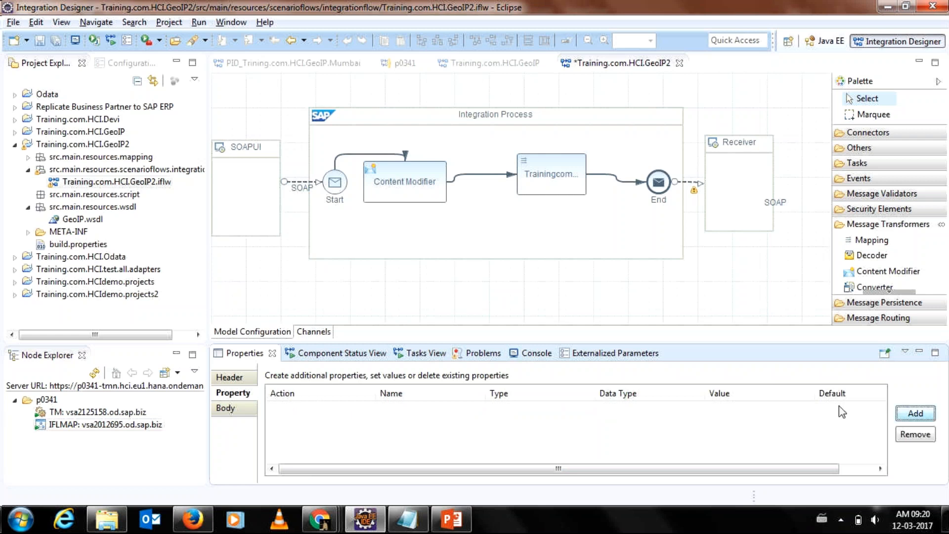
{"action": "left_click", "coordinate": [371, 412]}
{"action": "left_click", "coordinate": [401, 410]}
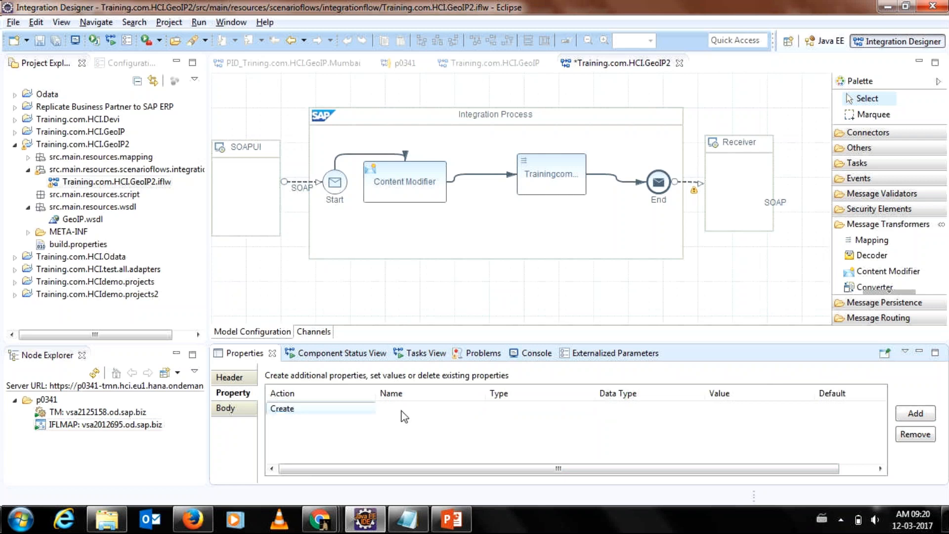
{"action": "left_click", "coordinate": [401, 411]}
{"action": "type", "text": "Tes"}
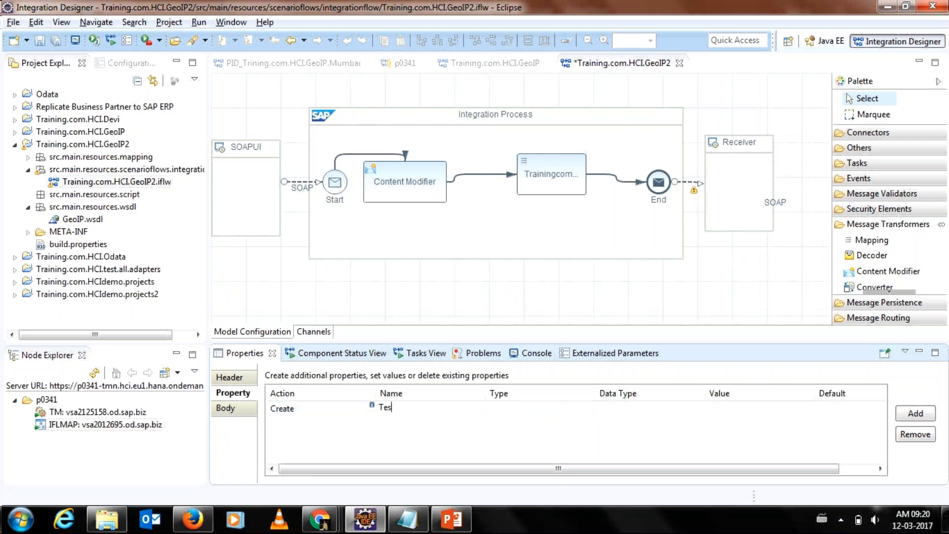
{"action": "type", "text": "tPro"}
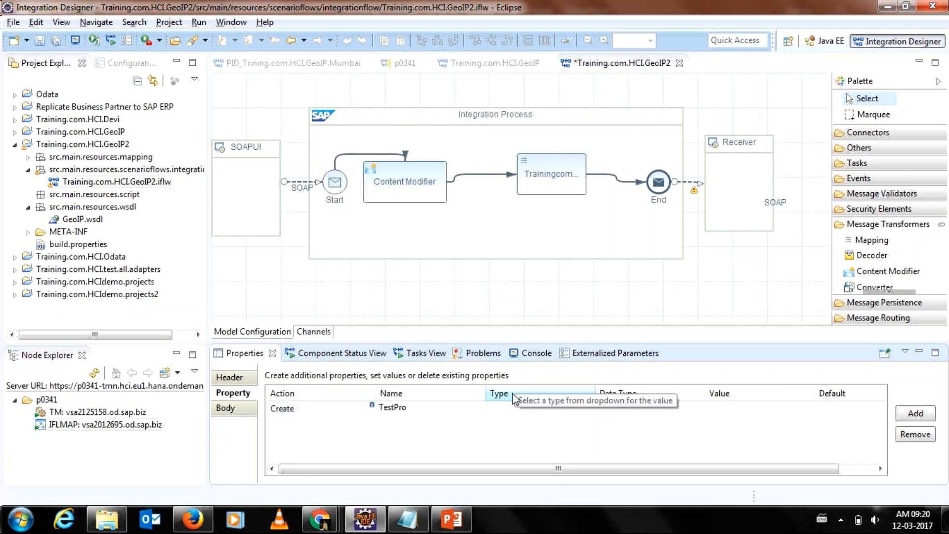
{"action": "type", "text": "perty"}
Set TestProperty's type to Header.
{"action": "left_click", "coordinate": [518, 408]}
{"action": "left_click", "coordinate": [588, 415]}
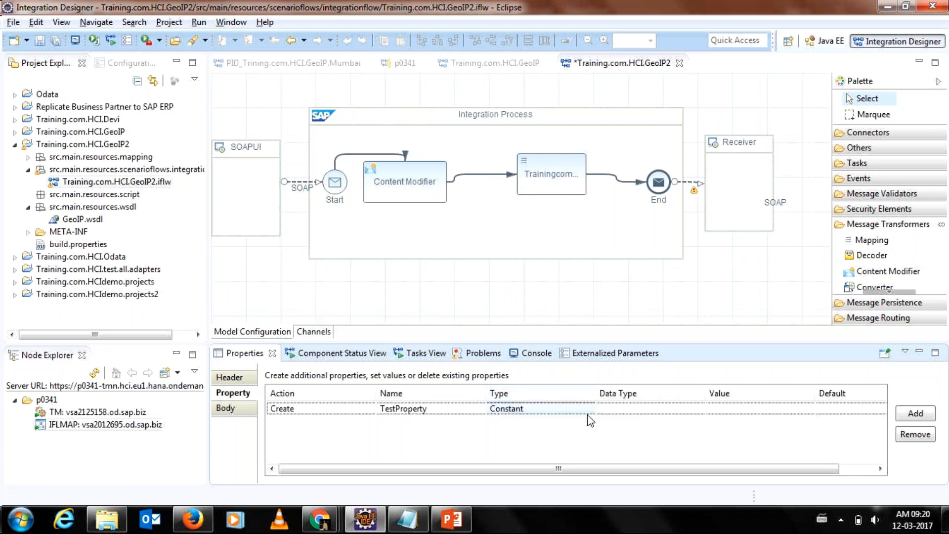
{"action": "left_click", "coordinate": [591, 416]}
{"action": "left_click", "coordinate": [591, 414]}
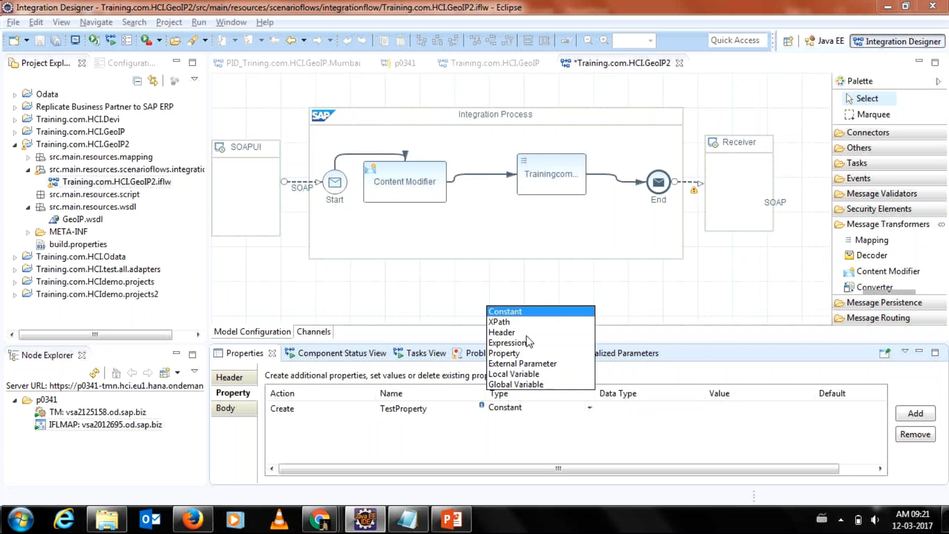
{"action": "left_click", "coordinate": [509, 332]}
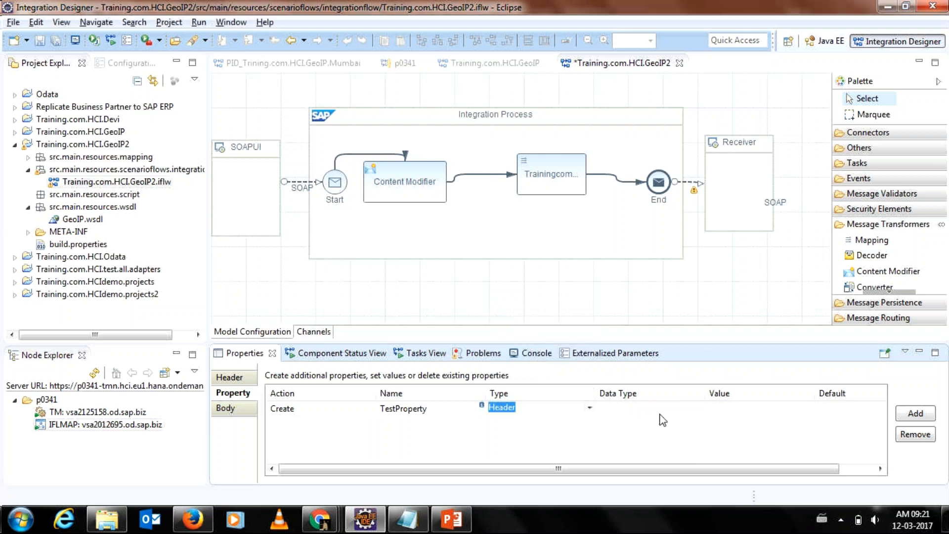
{"action": "left_click", "coordinate": [692, 406]}
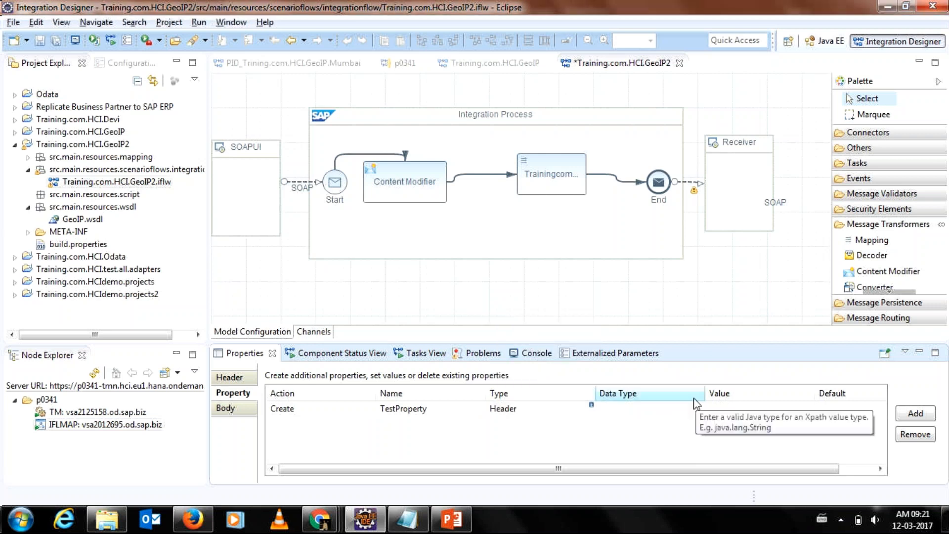
Enter java.lang.String as TestProperty's data type.
{"action": "type", "text": "java.lang"}
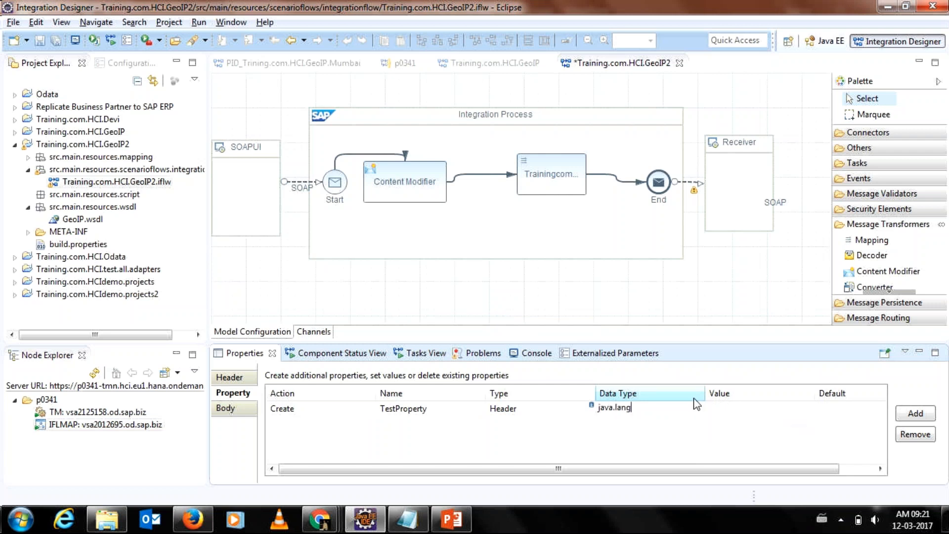
{"action": "type", "text": ".String"}
{"action": "key", "text": "Return"}
{"action": "left_click", "coordinate": [769, 409]}
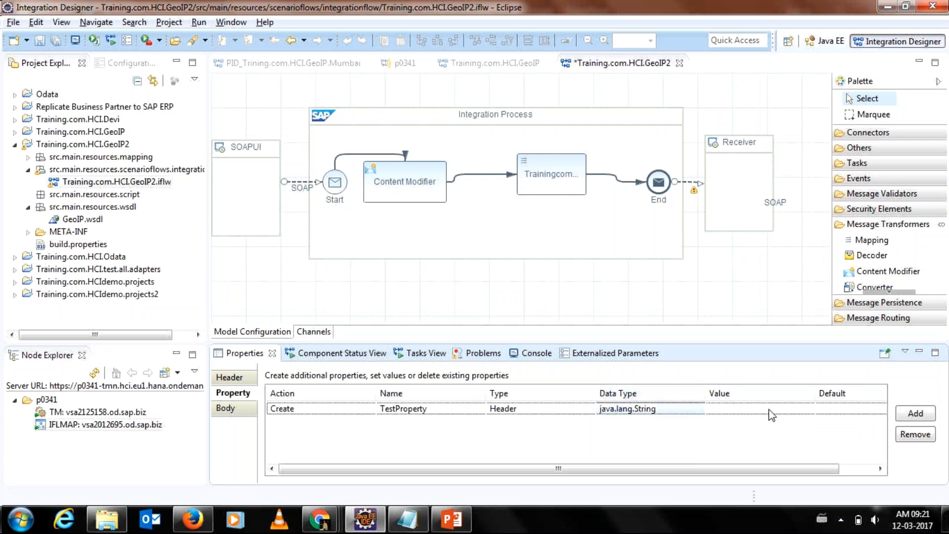
{"action": "left_click", "coordinate": [807, 411]}
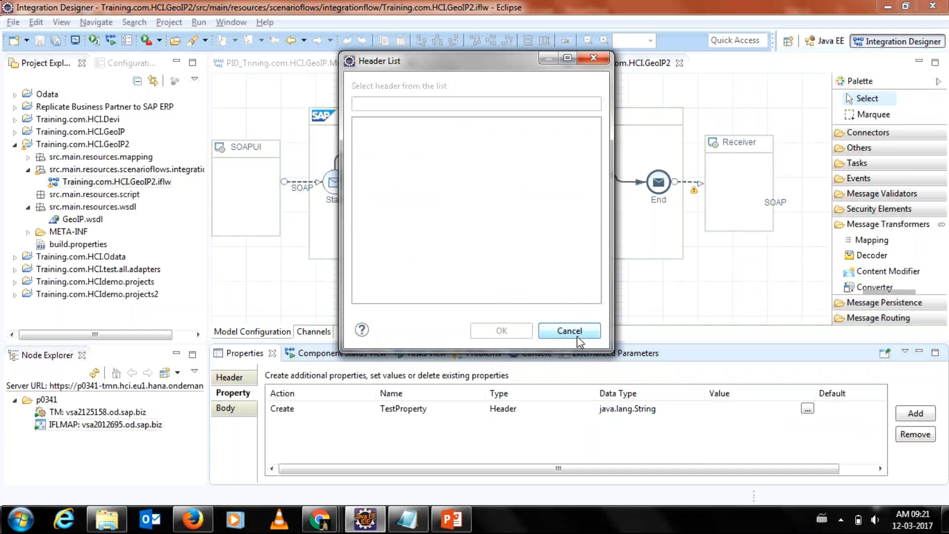
Dismiss the empty Header List, set TestProperty's value to 26, and return to the Header section.
{"action": "left_click", "coordinate": [570, 330]}
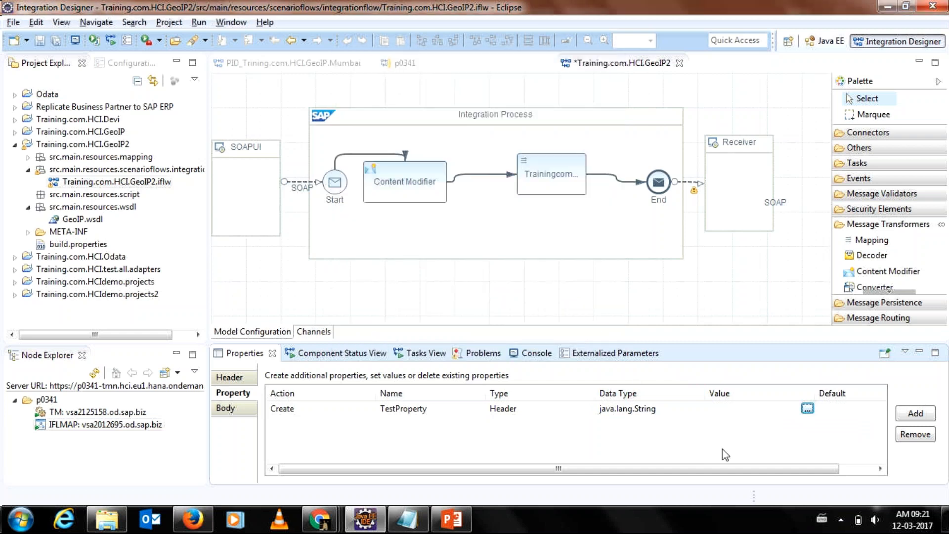
{"action": "left_click", "coordinate": [727, 413]}
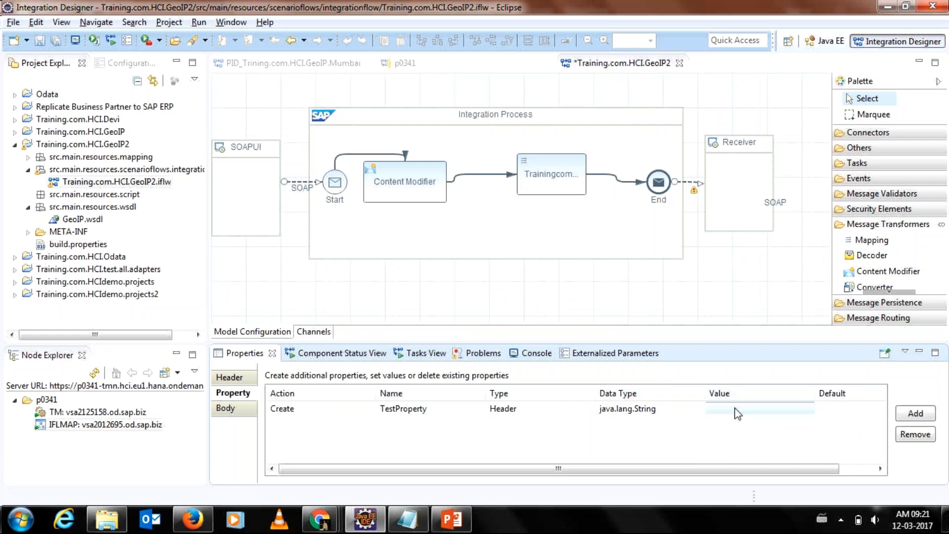
{"action": "left_click", "coordinate": [738, 410]}
{"action": "type", "text": "26"}
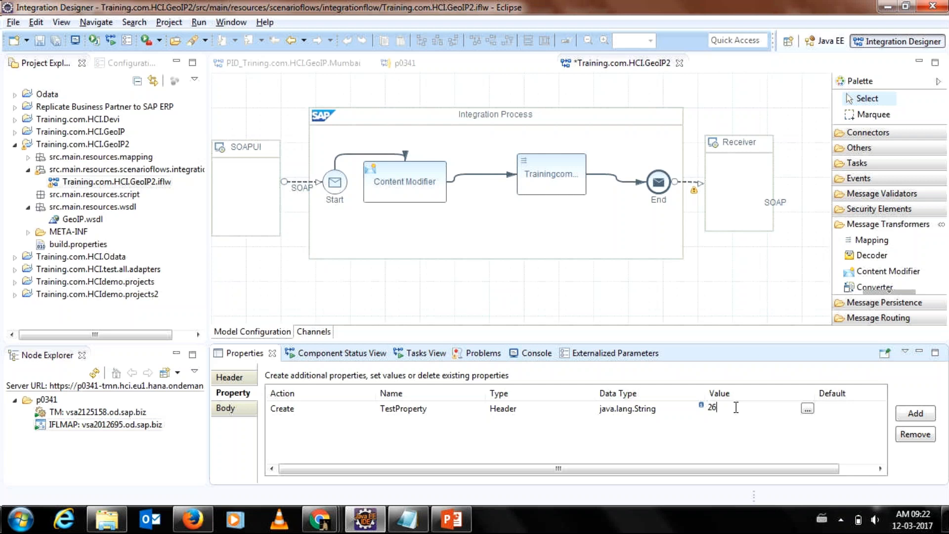
{"action": "left_click", "coordinate": [230, 379]}
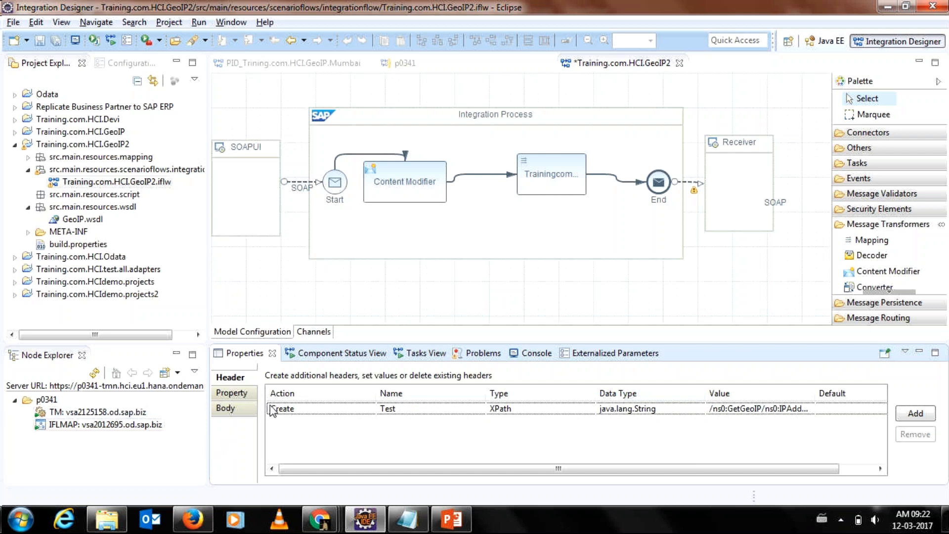
Inspect the Test header's action and name, then show the Training.com.HCI.GeoIP2 flow's general information.
{"action": "left_click", "coordinate": [288, 414]}
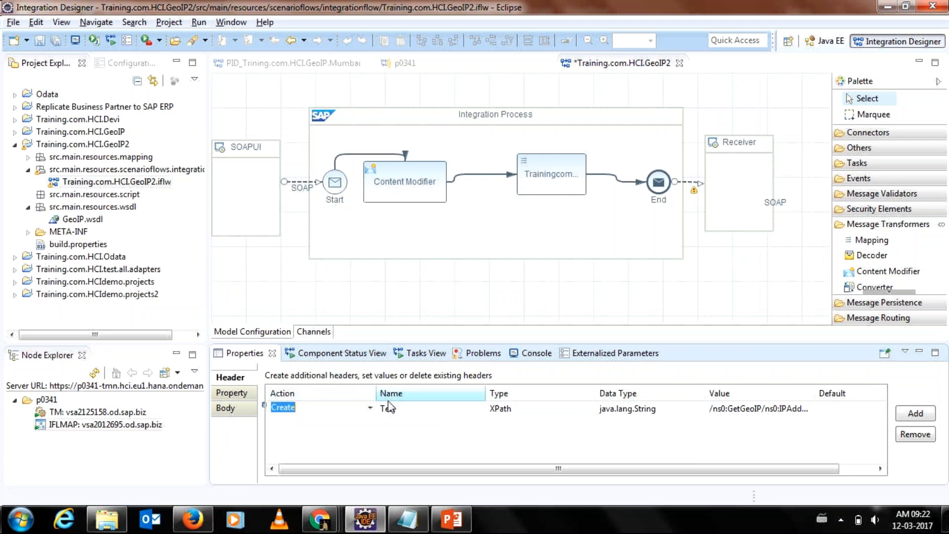
{"action": "left_click", "coordinate": [419, 400]}
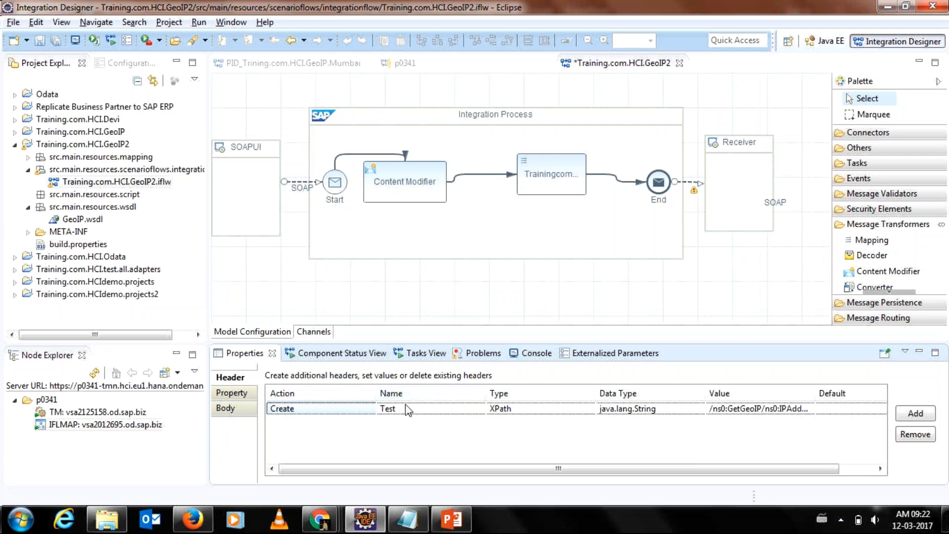
{"action": "left_click", "coordinate": [425, 409]}
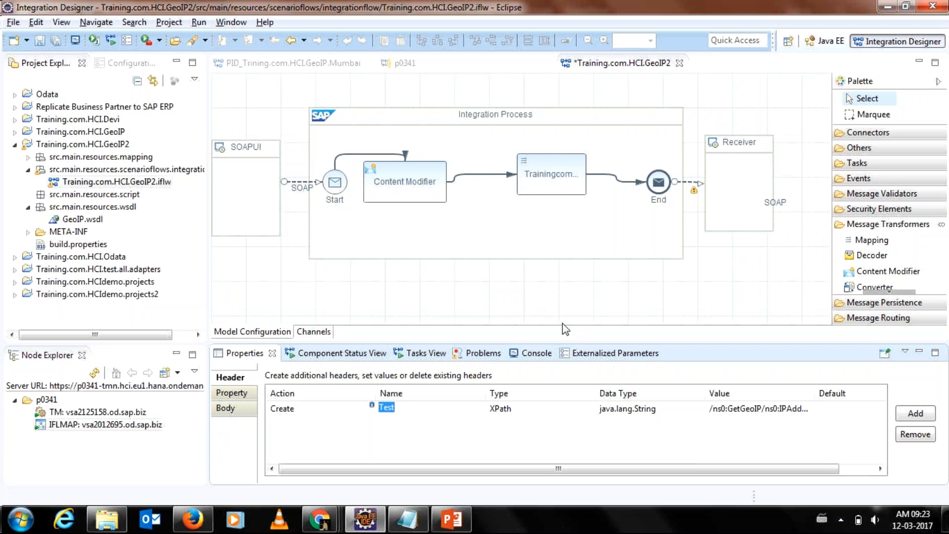
{"action": "mouse_move", "coordinate": [550, 342]}
{"action": "left_mouse_down"}
{"action": "mouse_move", "coordinate": [552, 327]}
{"action": "mouse_move", "coordinate": [562, 345]}
{"action": "left_mouse_up"}
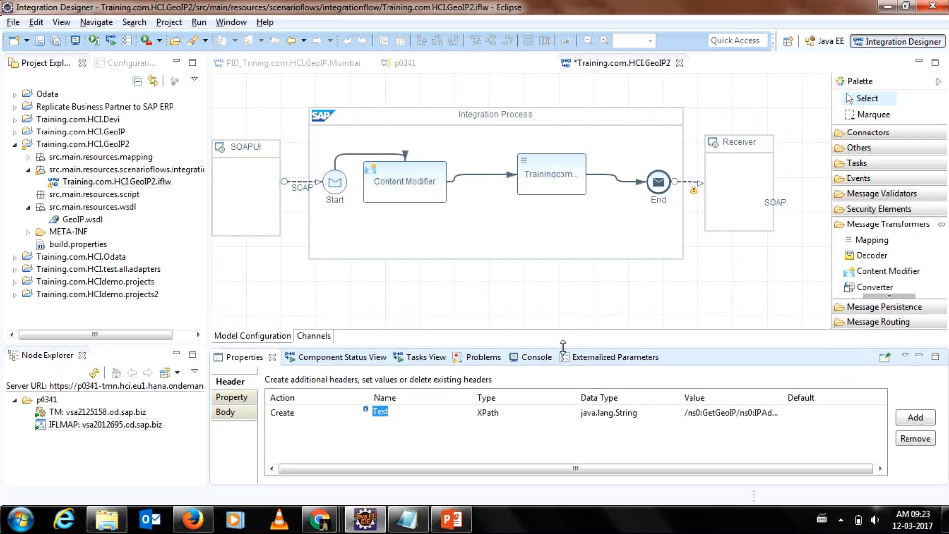
{"action": "left_click", "coordinate": [885, 306]}
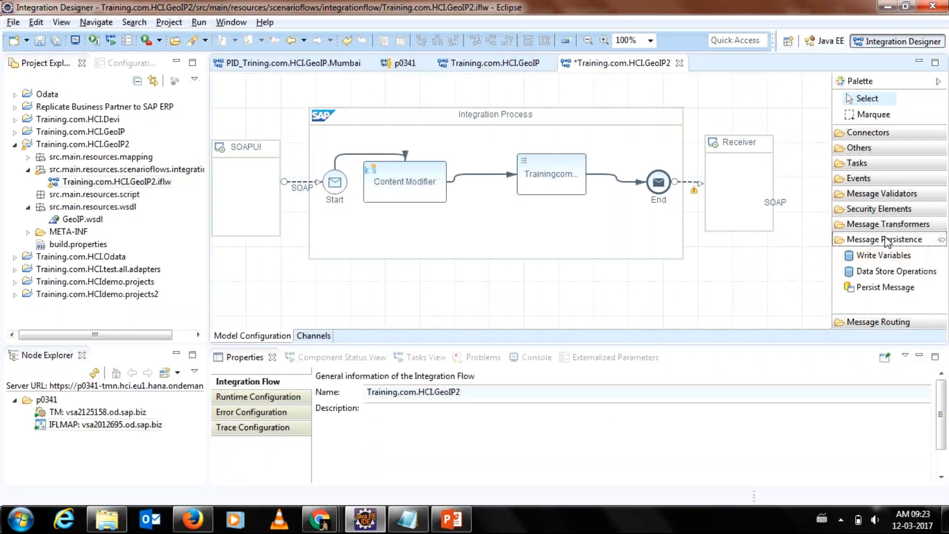
Browse the Palette's Message Transformers entries, then switch to the SAP Cloud Platform Integration browser window.
{"action": "left_click", "coordinate": [885, 226]}
{"action": "mouse_move", "coordinate": [878, 287]}
{"action": "left_mouse_down"}
{"action": "mouse_move", "coordinate": [875, 263]}
{"action": "mouse_move", "coordinate": [877, 293]}
{"action": "left_mouse_up"}
{"action": "left_click", "coordinate": [878, 295]}
{"action": "left_click", "coordinate": [878, 297]}
{"action": "left_click", "coordinate": [885, 235]}
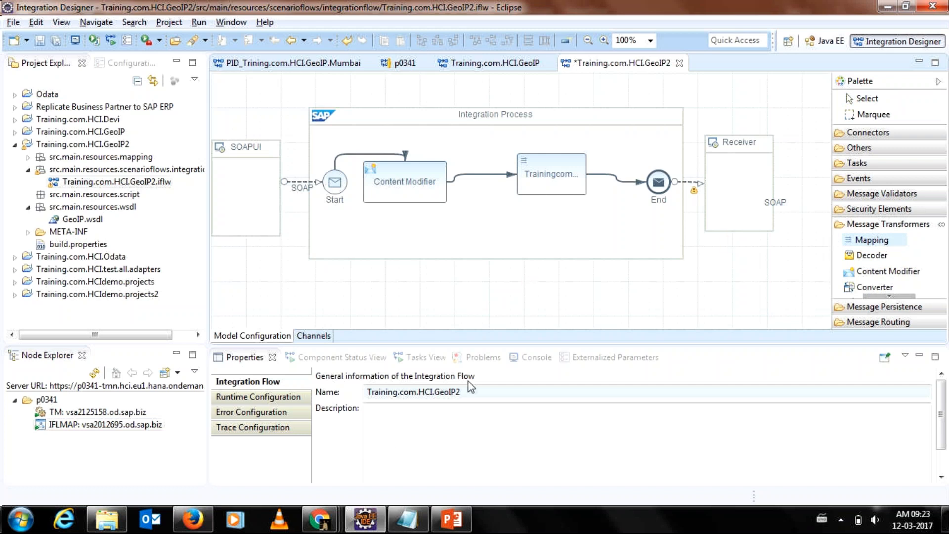
{"action": "mouse_move", "coordinate": [343, 500]}
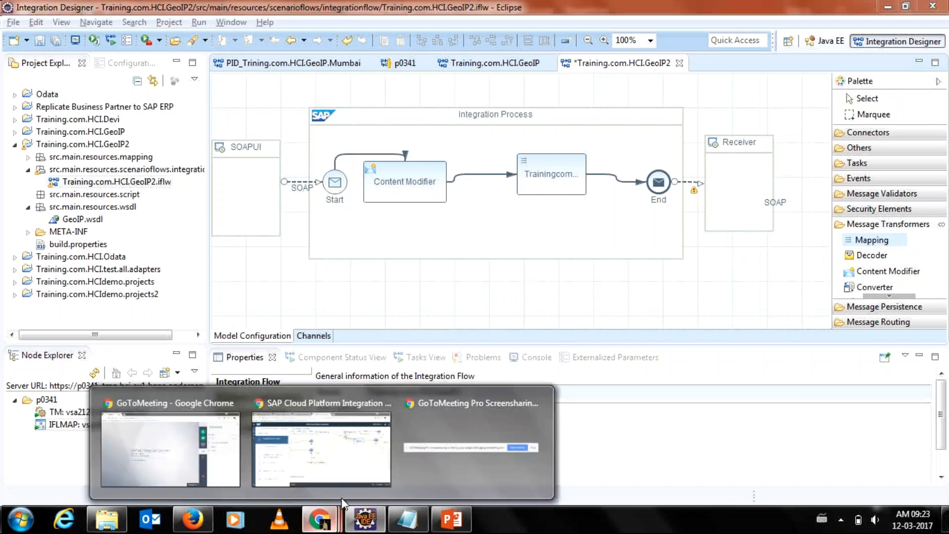
{"action": "left_click", "coordinate": [341, 463]}
Scroll across the SFTP-started chain of filters, mappings and multicasts, then select the sender participant.
{"action": "left_click_drag", "start_coordinate": [576, 418], "coordinate": [369, 421]}
{"action": "left_click_drag", "start_coordinate": [944, 324], "coordinate": [912, 255]}
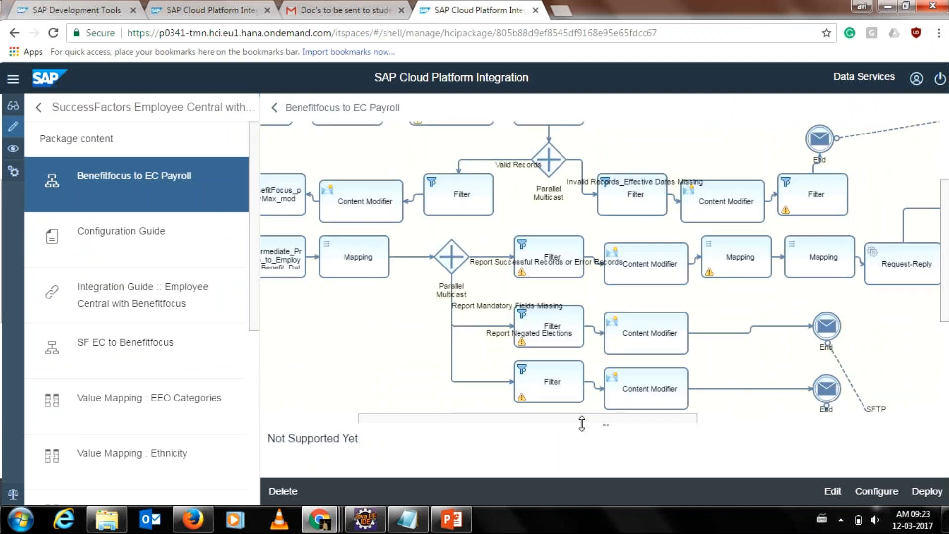
{"action": "left_click_drag", "start_coordinate": [590, 418], "coordinate": [453, 423]}
{"action": "left_click_drag", "start_coordinate": [947, 272], "coordinate": [945, 227]}
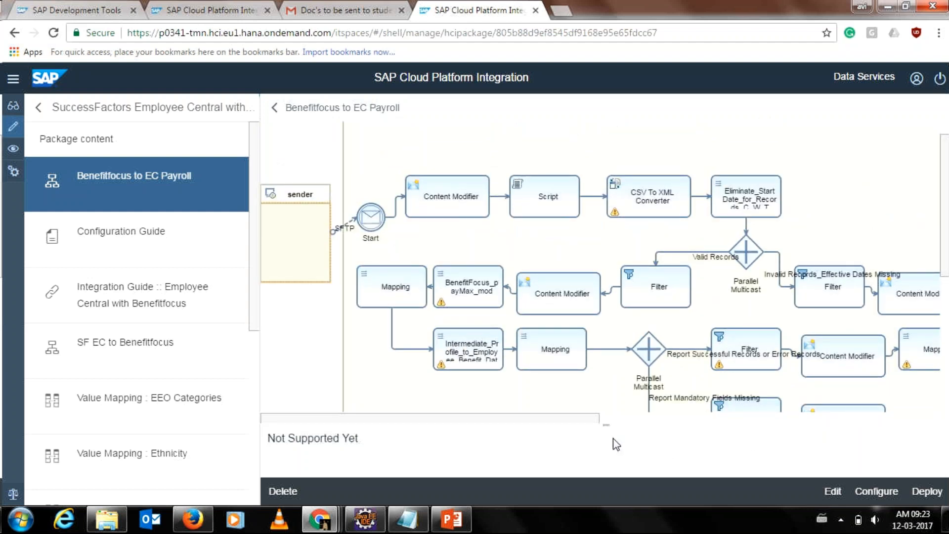
{"action": "left_click_drag", "start_coordinate": [583, 422], "coordinate": [785, 423]}
{"action": "left_click_drag", "start_coordinate": [942, 238], "coordinate": [945, 353]}
{"action": "left_click_drag", "start_coordinate": [767, 419], "coordinate": [908, 419]}
{"action": "left_click_drag", "start_coordinate": [945, 348], "coordinate": [945, 279]}
{"action": "left_click_drag", "start_coordinate": [754, 421], "coordinate": [387, 428]}
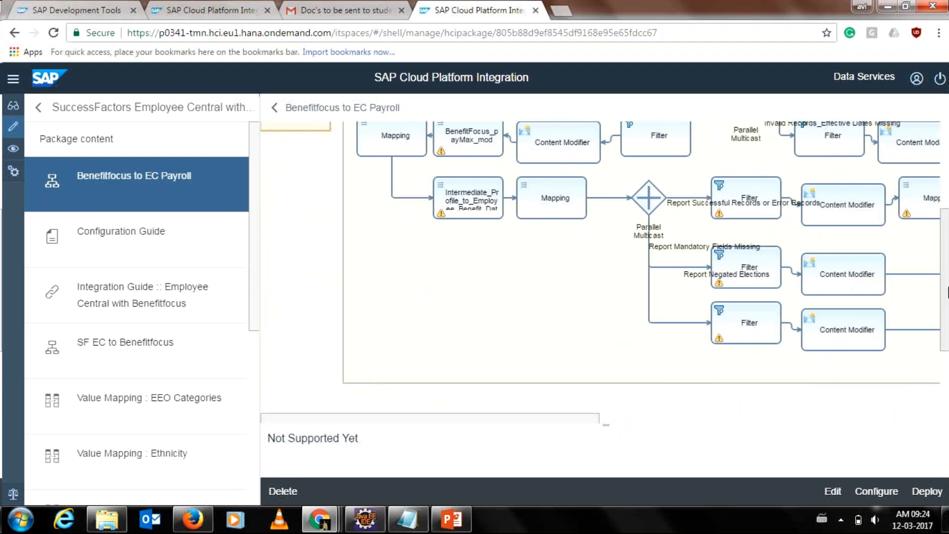
{"action": "left_click_drag", "start_coordinate": [945, 291], "coordinate": [945, 229]}
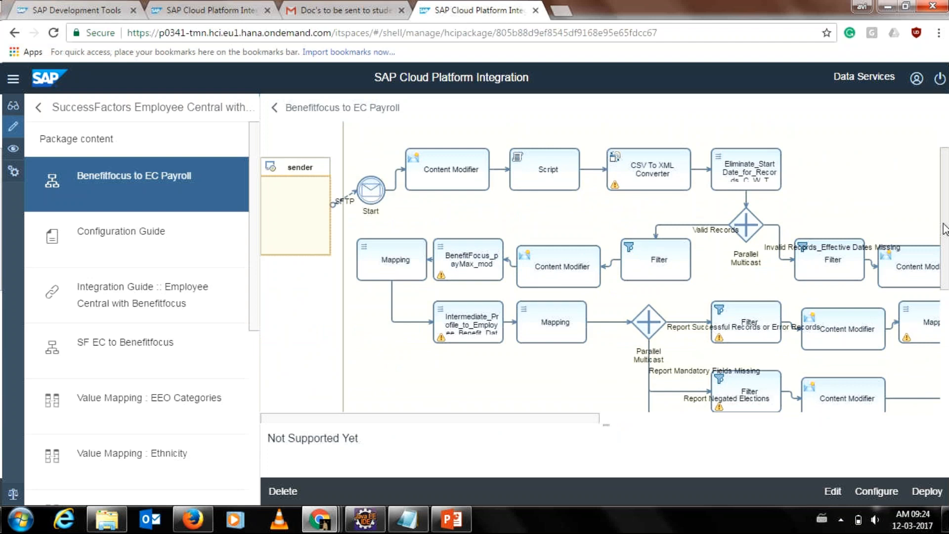
{"action": "left_click", "coordinate": [312, 174]}
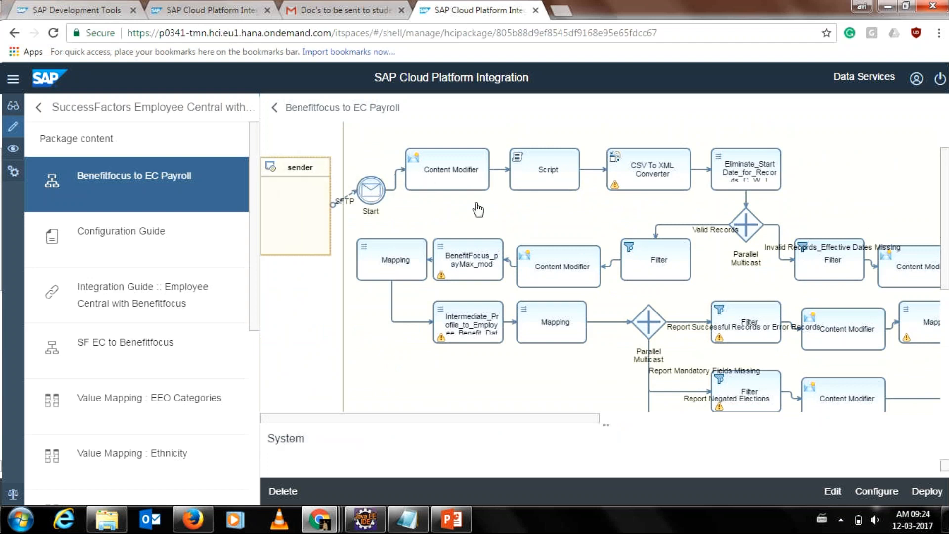
Select the first Content Modifier, enlarge the properties panel, and view its Message Body and Exchange Property tabs.
{"action": "left_click", "coordinate": [450, 178]}
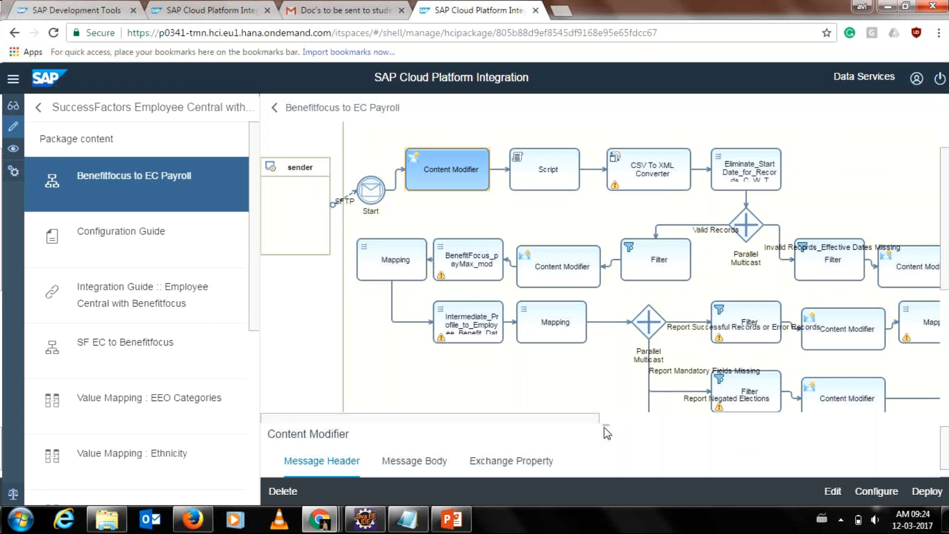
{"action": "left_click_drag", "start_coordinate": [603, 422], "coordinate": [599, 315]}
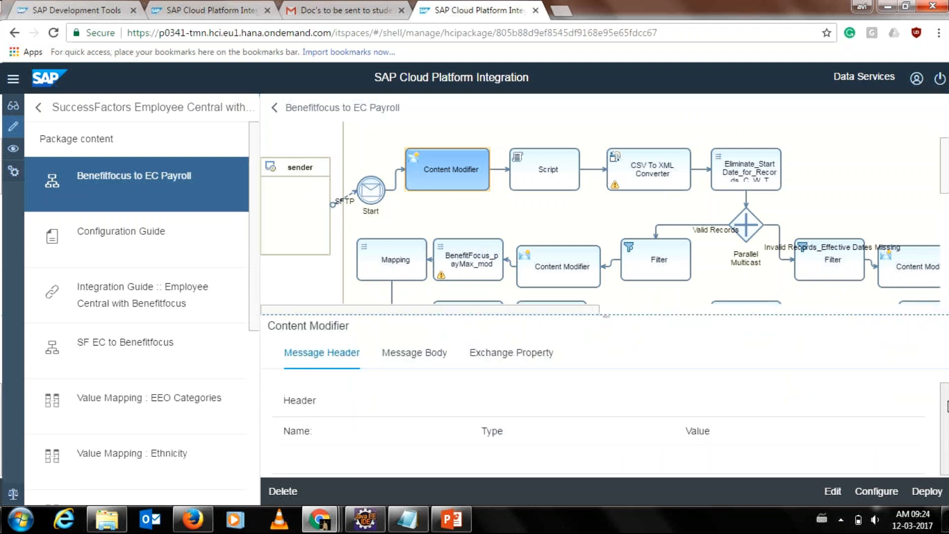
{"action": "left_click", "coordinate": [394, 357]}
{"action": "left_click", "coordinate": [532, 356]}
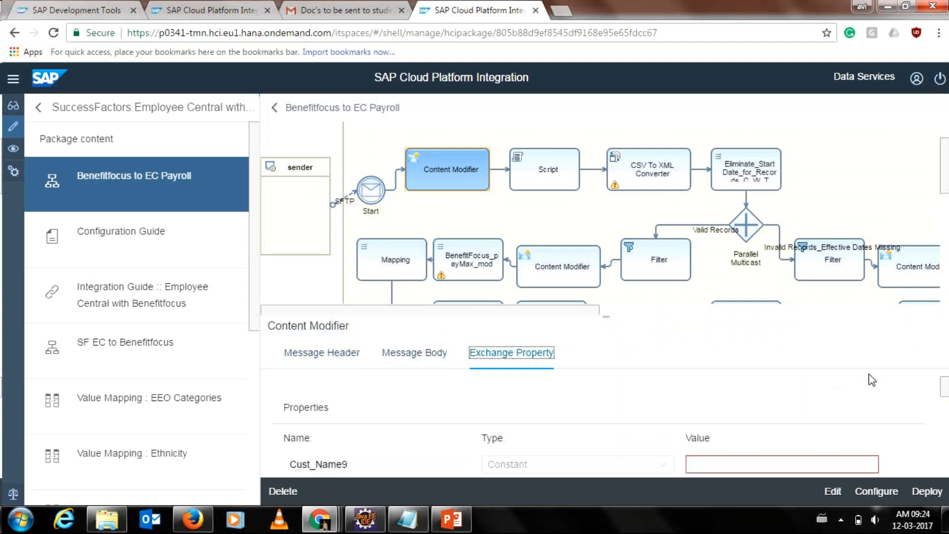
Scroll through the Constant properties Cust_Name9 and Cust_Name1, shrink the panel, and select the Content Modifier after Request-Reply.
{"action": "mouse_move", "coordinate": [943, 387]}
{"action": "left_mouse_down"}
{"action": "mouse_move", "coordinate": [946, 469]}
{"action": "mouse_move", "coordinate": [941, 400]}
{"action": "left_mouse_up"}
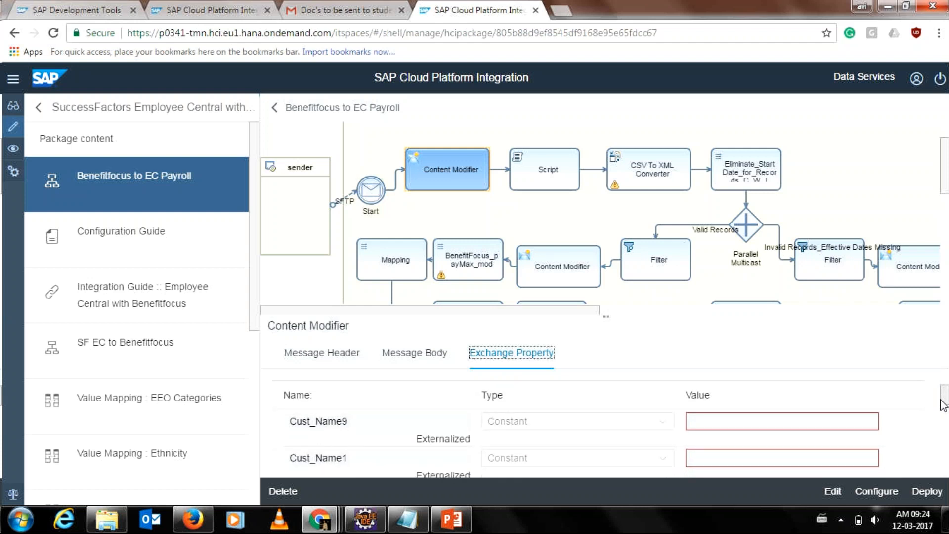
{"action": "mouse_move", "coordinate": [941, 401]}
{"action": "left_mouse_down"}
{"action": "mouse_move", "coordinate": [942, 435]}
{"action": "mouse_move", "coordinate": [943, 394]}
{"action": "mouse_move", "coordinate": [941, 406]}
{"action": "left_mouse_up"}
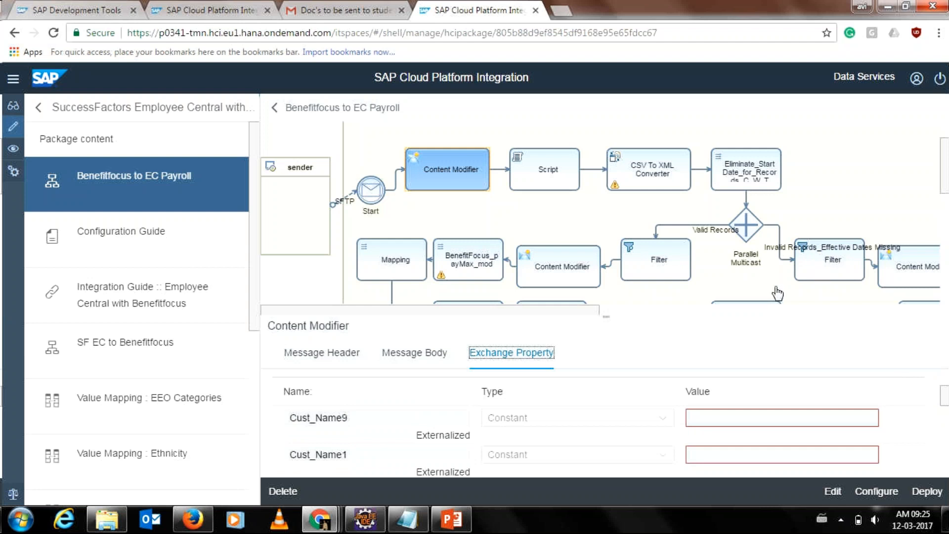
{"action": "left_click", "coordinate": [605, 321]}
{"action": "left_click_drag", "start_coordinate": [605, 313], "coordinate": [863, 399]}
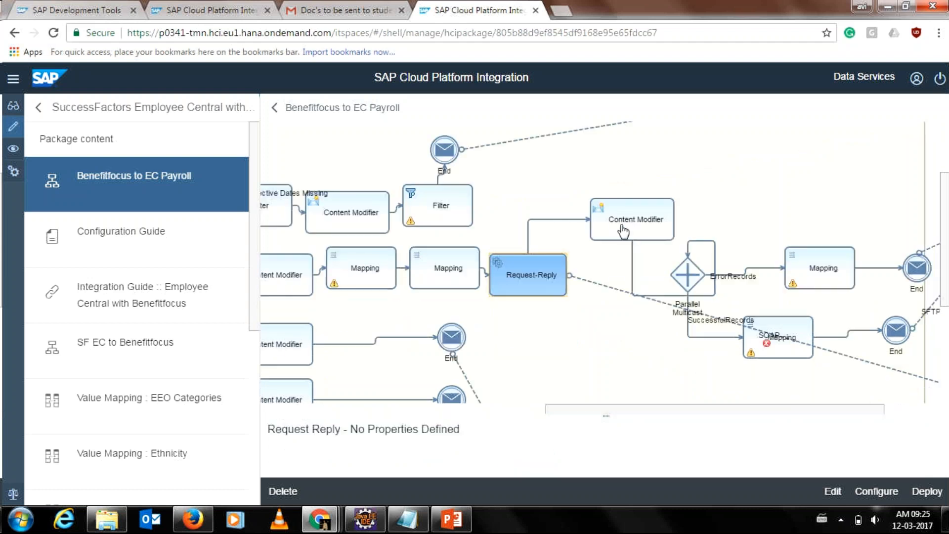
{"action": "left_click", "coordinate": [620, 225]}
{"action": "left_click_drag", "start_coordinate": [668, 414], "coordinate": [522, 421]}
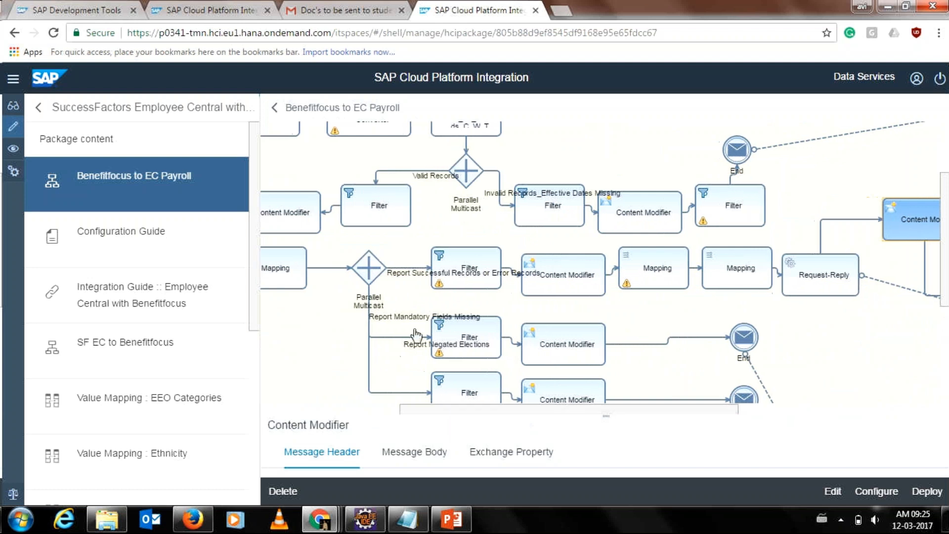
{"action": "left_click", "coordinate": [473, 349]}
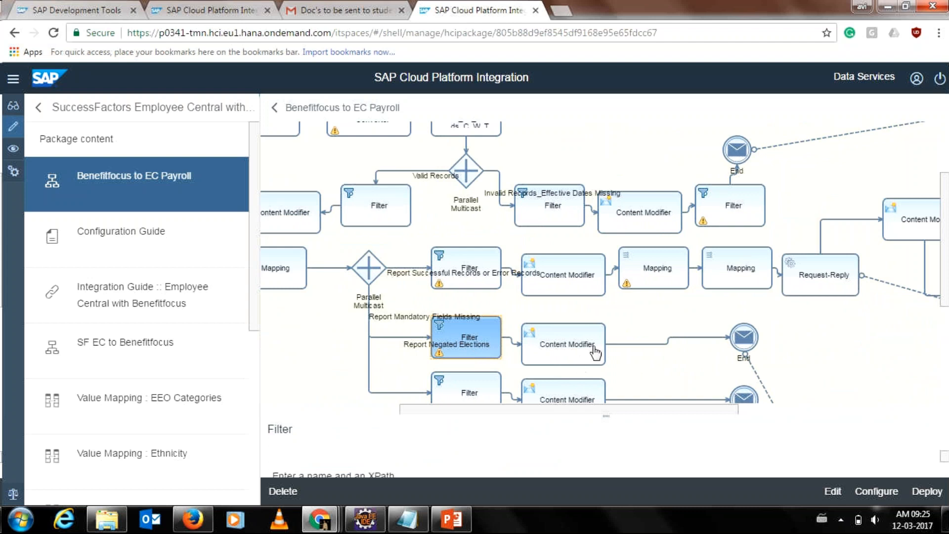
{"action": "left_click_drag", "start_coordinate": [944, 262], "coordinate": [947, 300]}
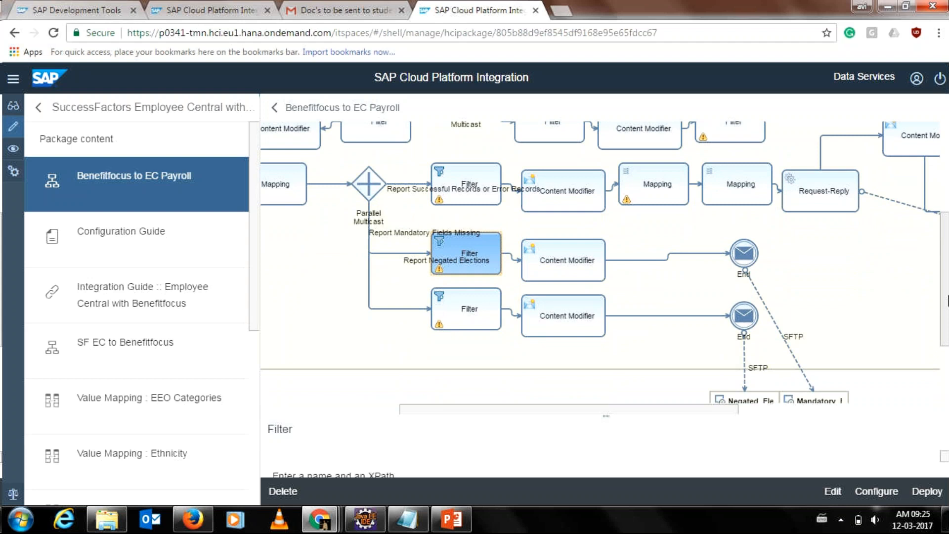
{"action": "left_click_drag", "start_coordinate": [943, 309], "coordinate": [946, 386]}
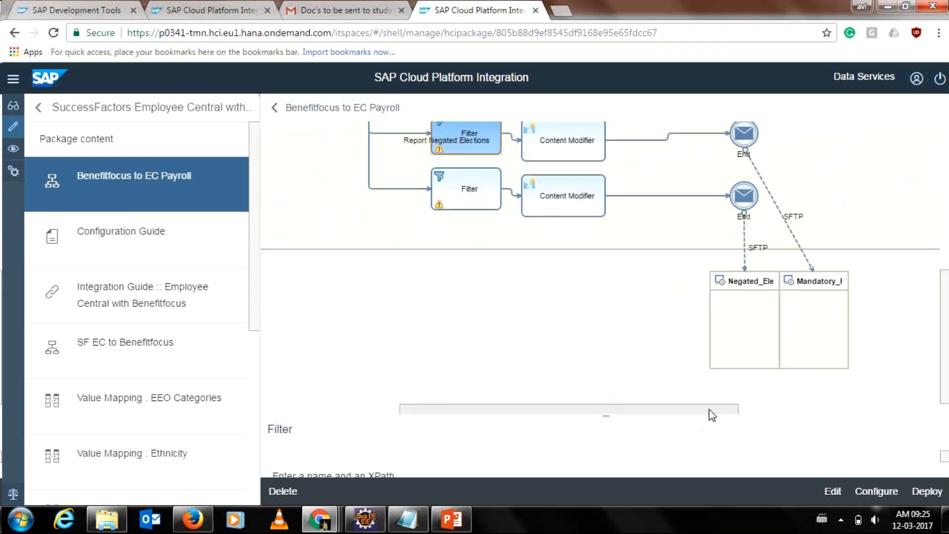
{"action": "left_click_drag", "start_coordinate": [708, 410], "coordinate": [758, 413]}
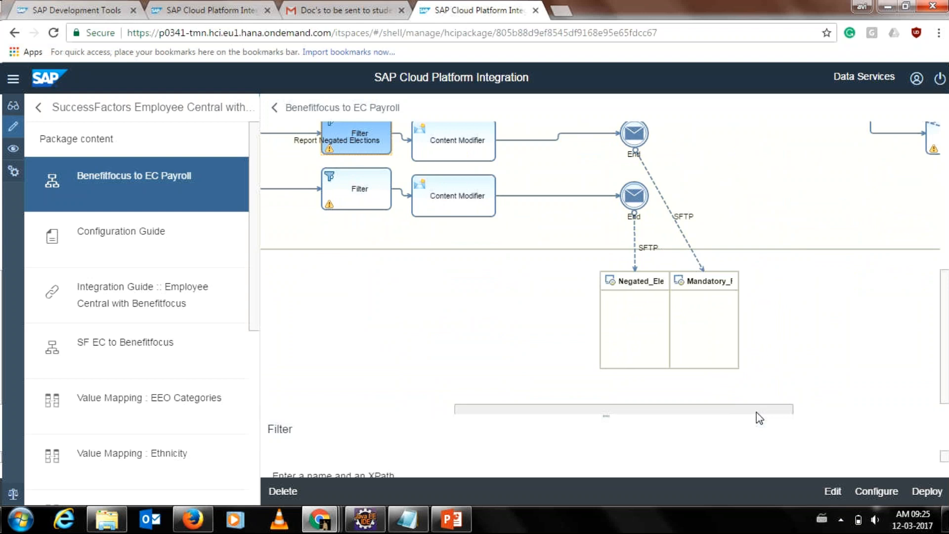
{"action": "left_click_drag", "start_coordinate": [756, 412], "coordinate": [564, 413]}
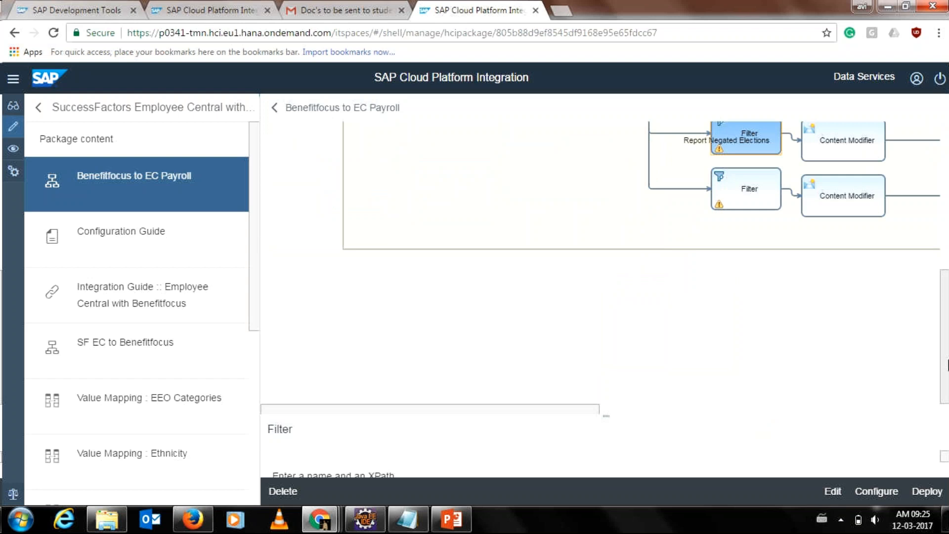
{"action": "left_click_drag", "start_coordinate": [948, 365], "coordinate": [948, 274]}
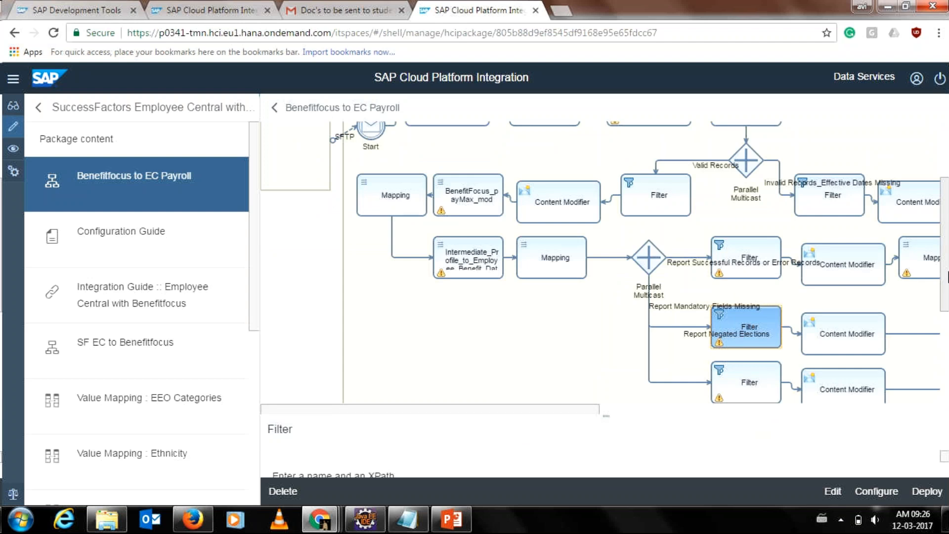
Select the Content Modifier, enlarge its properties panel, and compare its Message Body and Exchange Property tabs.
{"action": "left_click", "coordinate": [565, 196]}
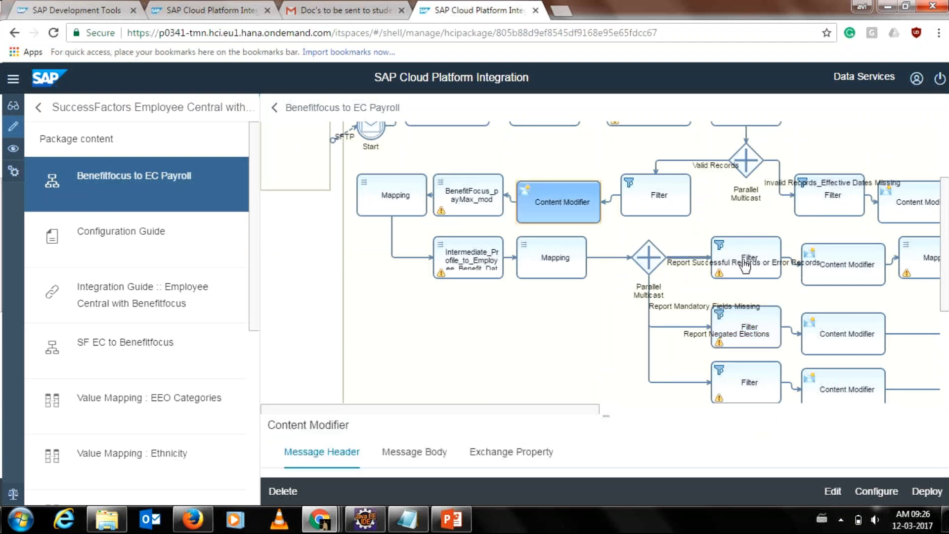
{"action": "scroll", "coordinate": [745, 267], "scroll_direction": "down", "scroll_amount": 1}
{"action": "left_click_drag", "start_coordinate": [619, 414], "coordinate": [613, 293]}
{"action": "left_click", "coordinate": [415, 325]}
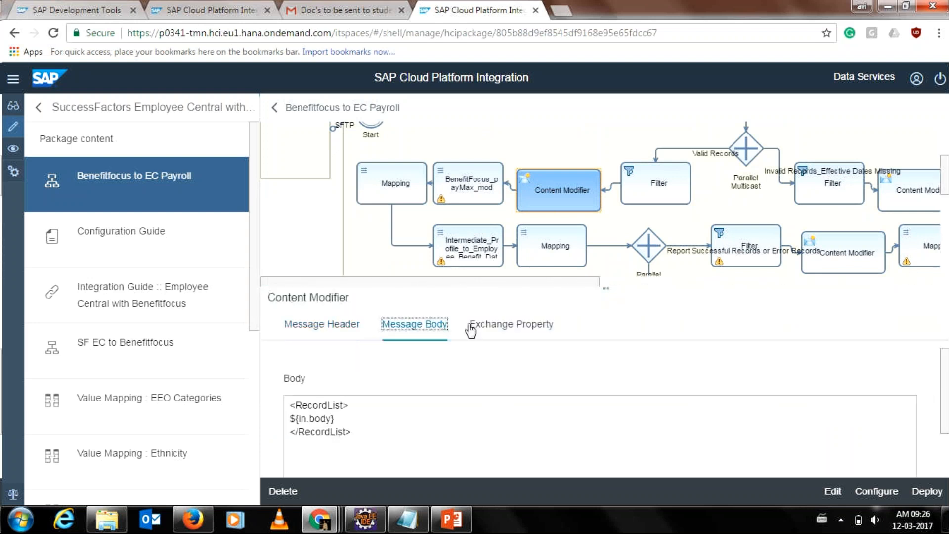
{"action": "left_click", "coordinate": [471, 330]}
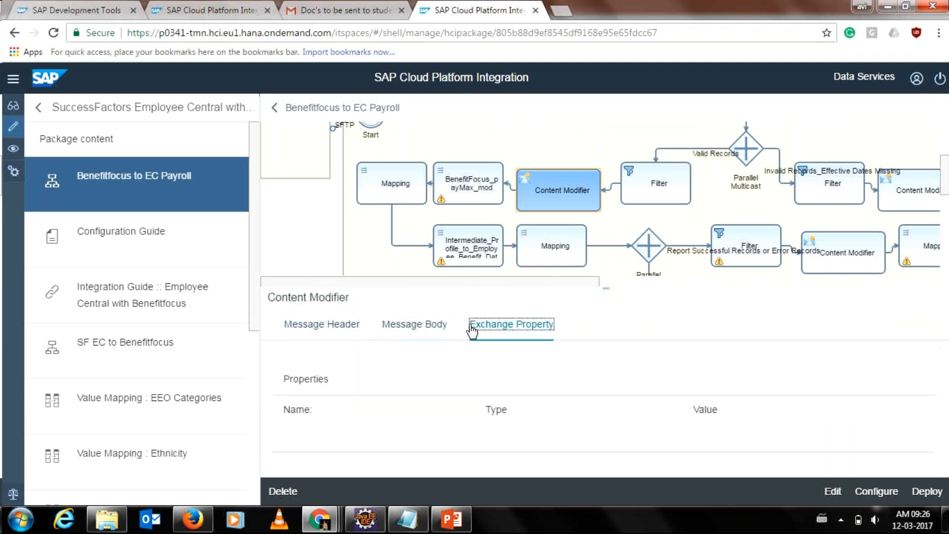
{"action": "left_click", "coordinate": [399, 327]}
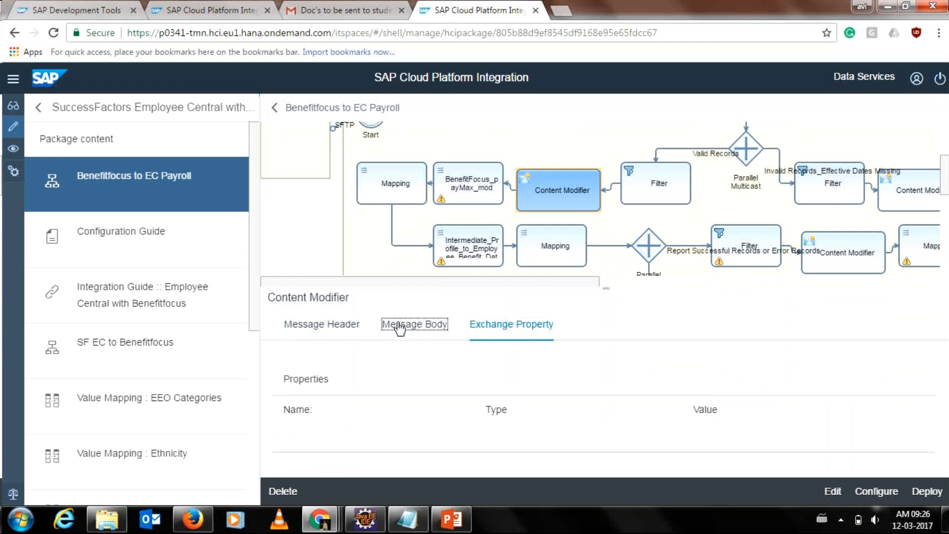
{"action": "left_click", "coordinate": [490, 339]}
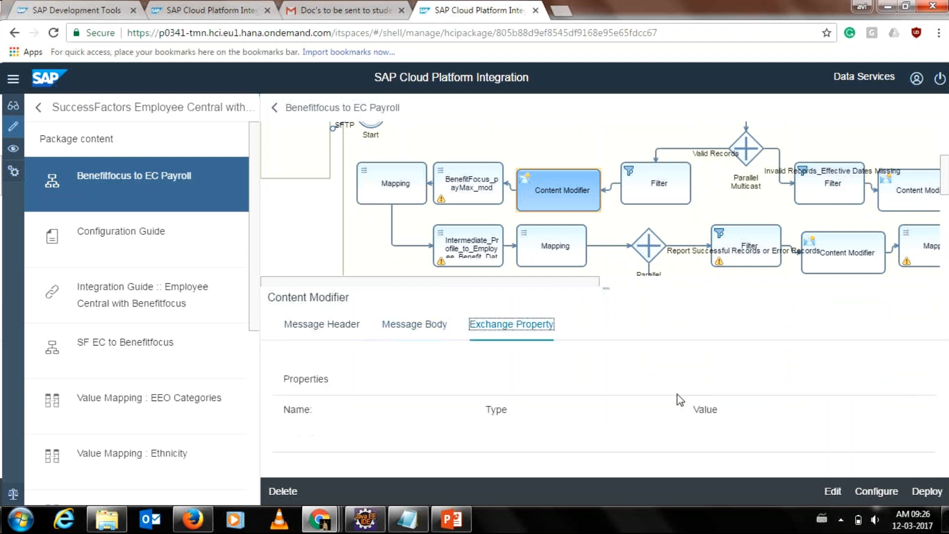
Try making the flow editable, dismiss the cannot-edit error, recheck body, headers and properties, then leave for Eclipse.
{"action": "left_click", "coordinate": [829, 492]}
{"action": "left_click", "coordinate": [618, 316]}
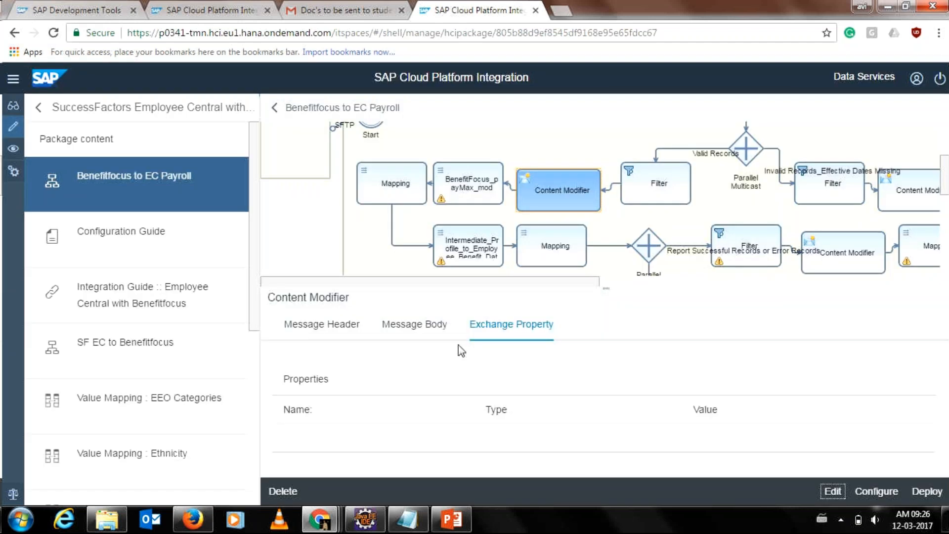
{"action": "left_click", "coordinate": [414, 324]}
{"action": "left_click", "coordinate": [329, 325]}
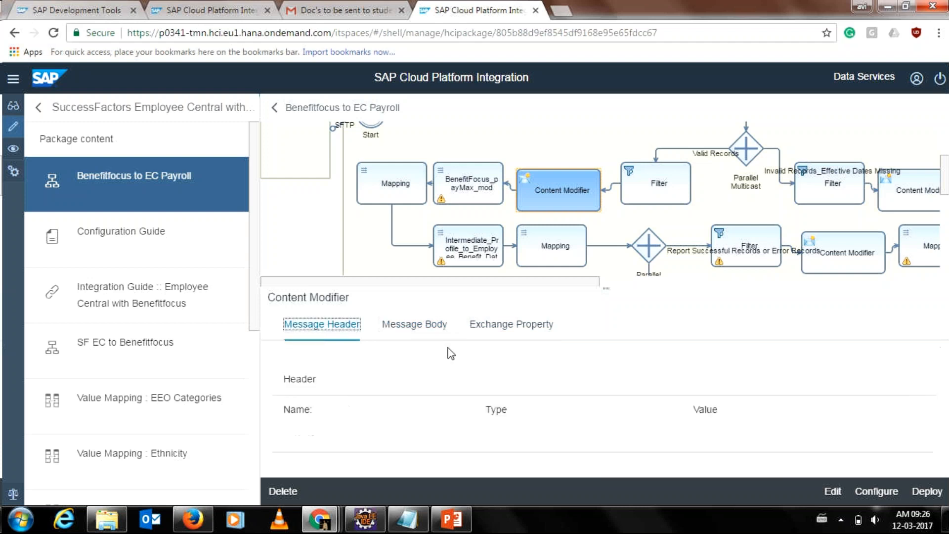
{"action": "left_click", "coordinate": [491, 326]}
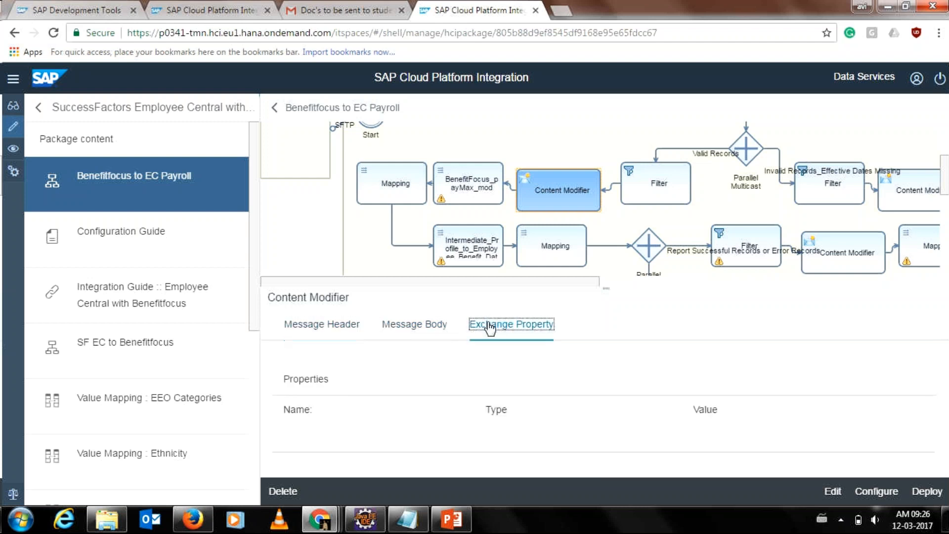
{"action": "left_click_drag", "start_coordinate": [235, 278], "coordinate": [254, 303]}
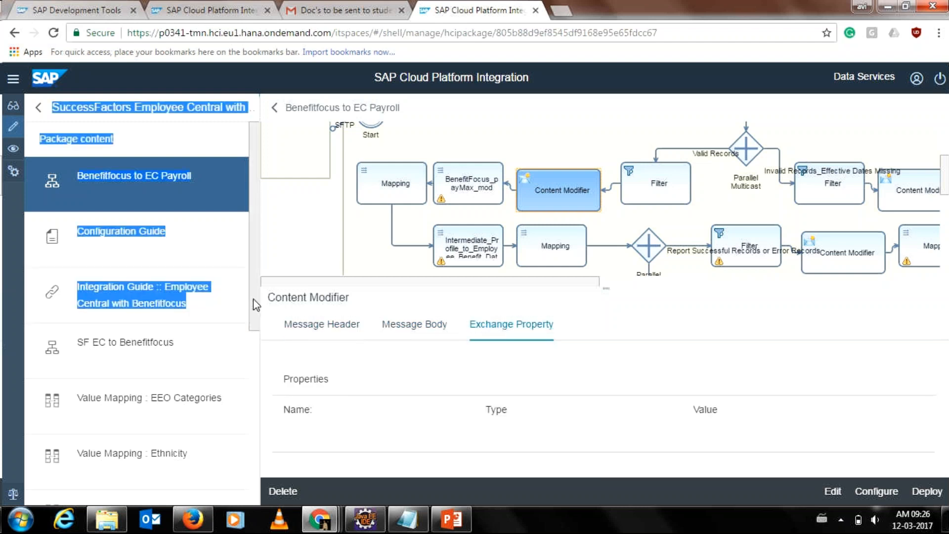
{"action": "left_click", "coordinate": [199, 243]}
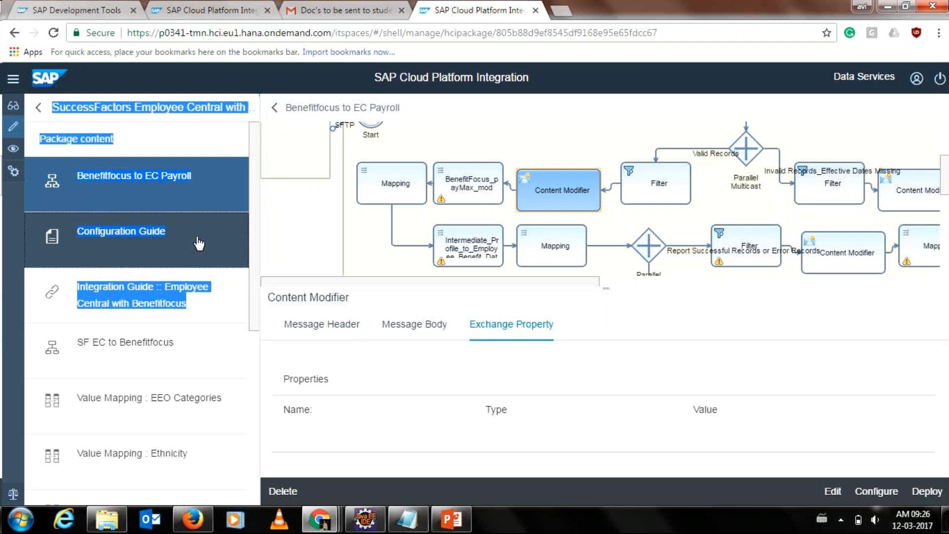
{"action": "left_click", "coordinate": [366, 8]}
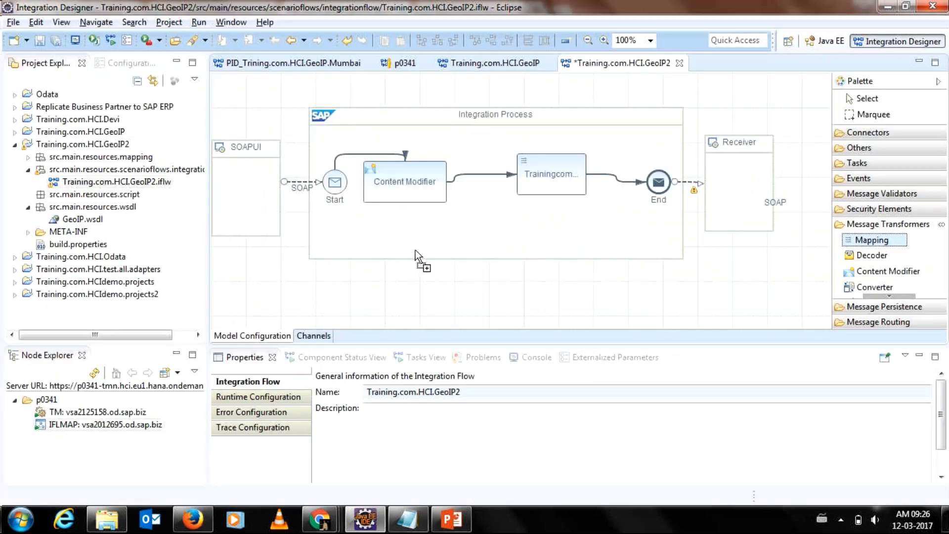
Drop a new Mapping step into the GeoIP2 integration process, then delete it again.
{"action": "left_click_drag", "start_coordinate": [415, 250], "coordinate": [476, 184]}
{"action": "left_click", "coordinate": [501, 225]}
{"action": "left_click", "coordinate": [501, 226]}
{"action": "left_click_drag", "start_coordinate": [498, 228], "coordinate": [485, 236]}
{"action": "left_click", "coordinate": [514, 202]}
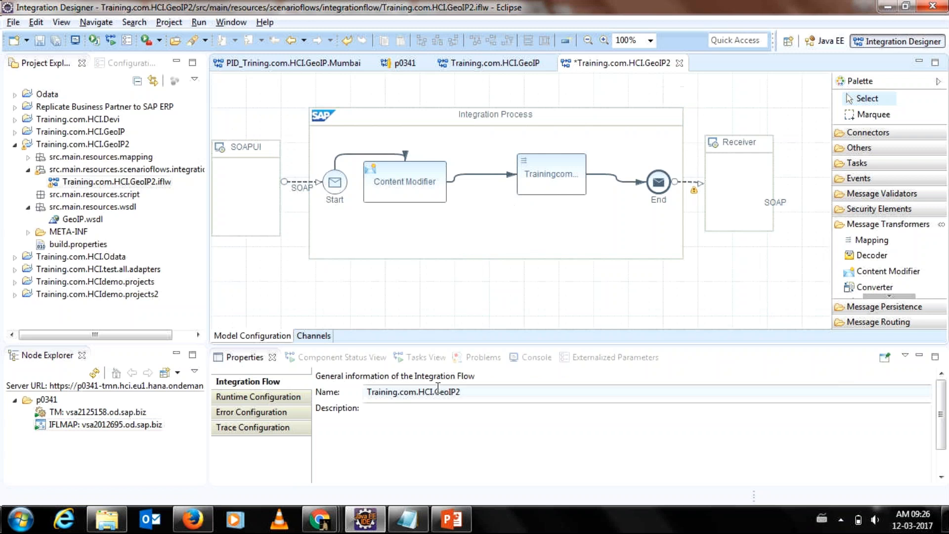
Shift the TrainingcomHCIGeoIP2Mapping step and the Content Modifier so their spacing after Start is even.
{"action": "mouse_move", "coordinate": [599, 243]}
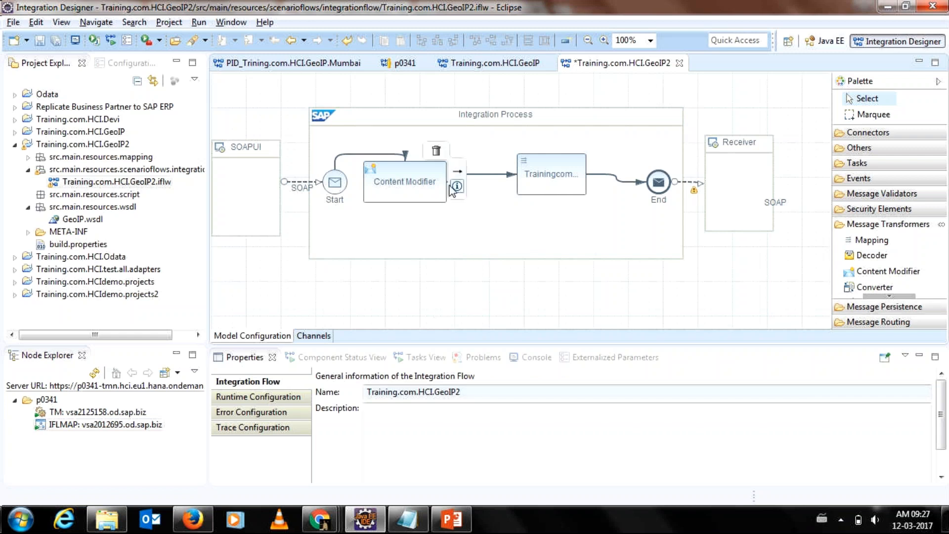
{"action": "left_click", "coordinate": [450, 190]}
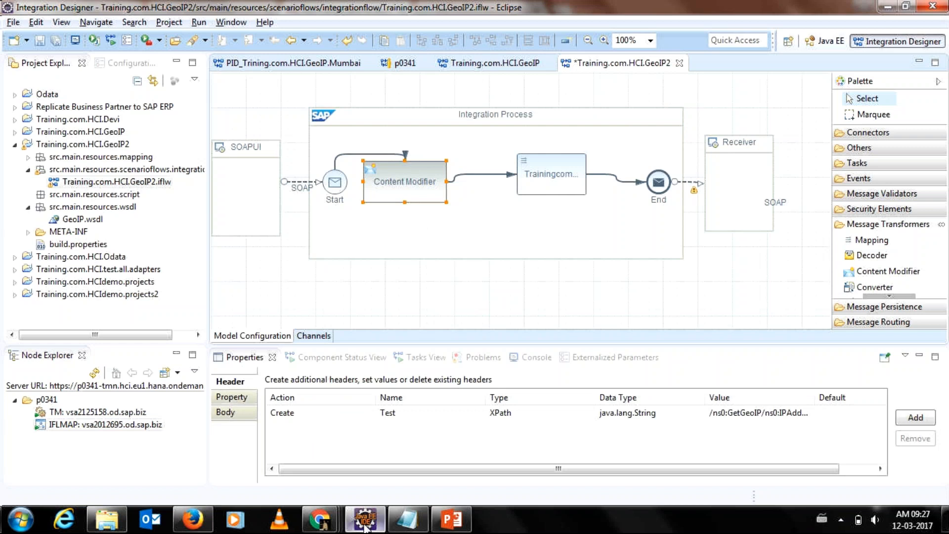
{"action": "mouse_move", "coordinate": [562, 168]}
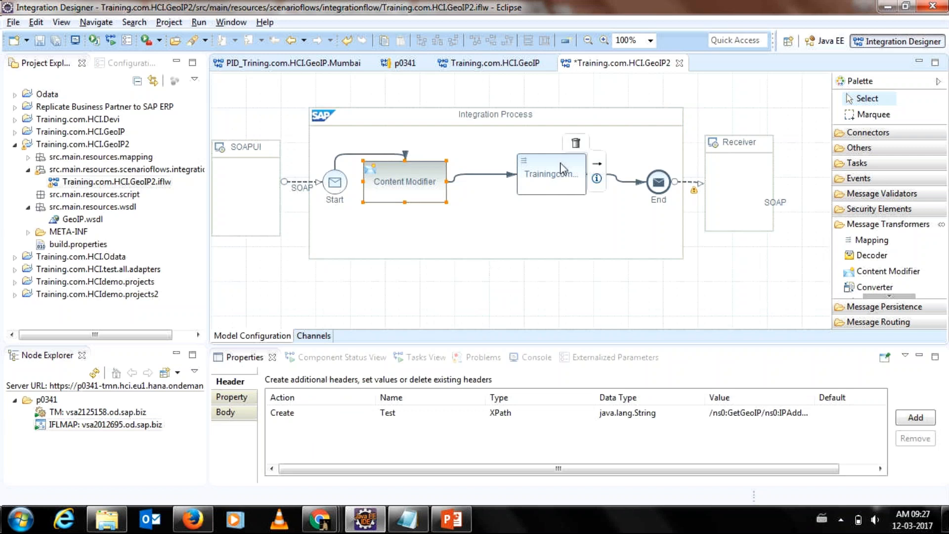
{"action": "left_click_drag", "start_coordinate": [562, 168], "coordinate": [521, 176]}
{"action": "mouse_move", "coordinate": [410, 191]}
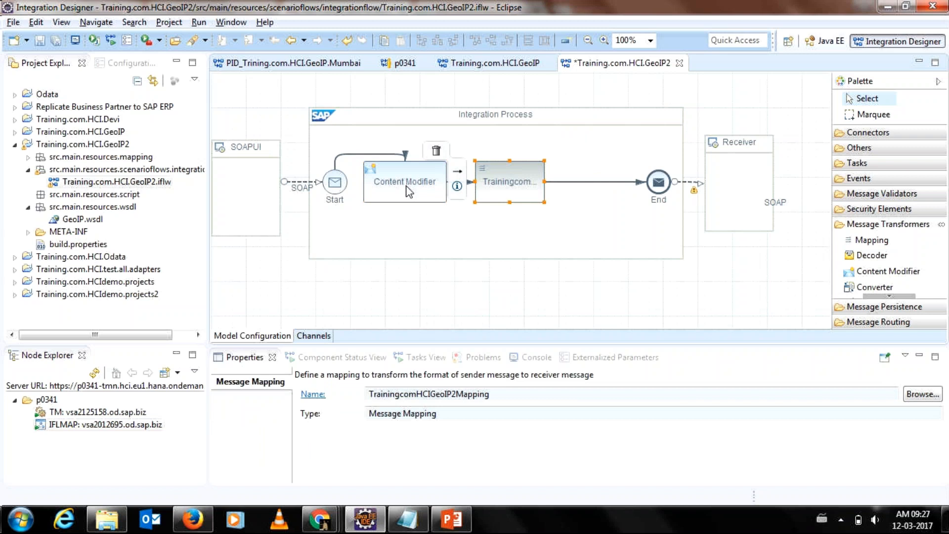
{"action": "left_click", "coordinate": [397, 189]}
{"action": "left_click_drag", "start_coordinate": [508, 183], "coordinate": [570, 183]}
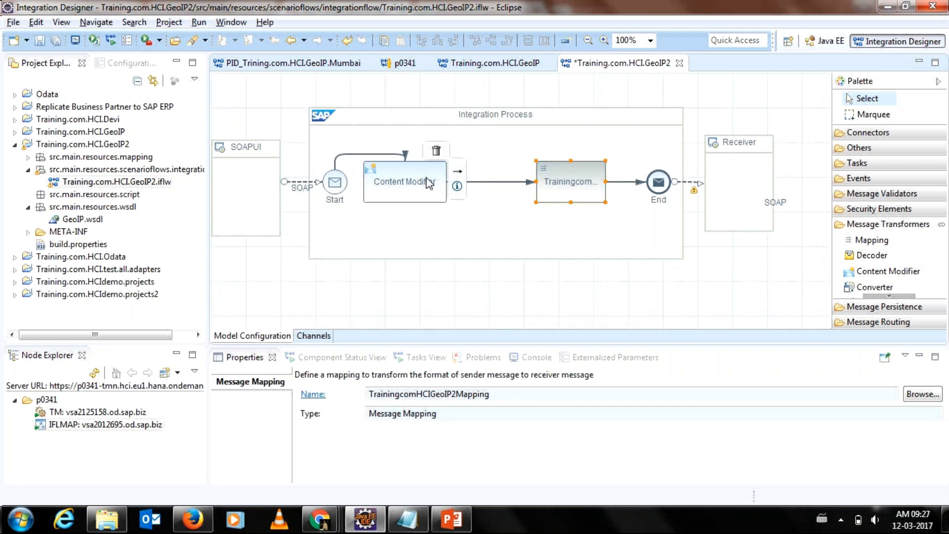
{"action": "left_click_drag", "start_coordinate": [429, 183], "coordinate": [459, 185]}
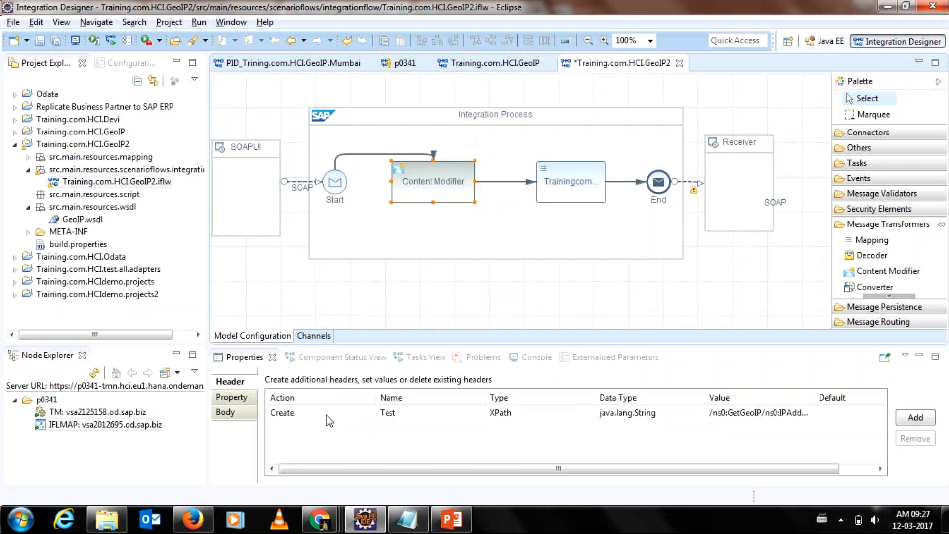
Check the Content Modifier's empty body, TestProperty exchange property and Test header, then Alt+Tab to the PowerPoint slides.
{"action": "left_click", "coordinate": [327, 475]}
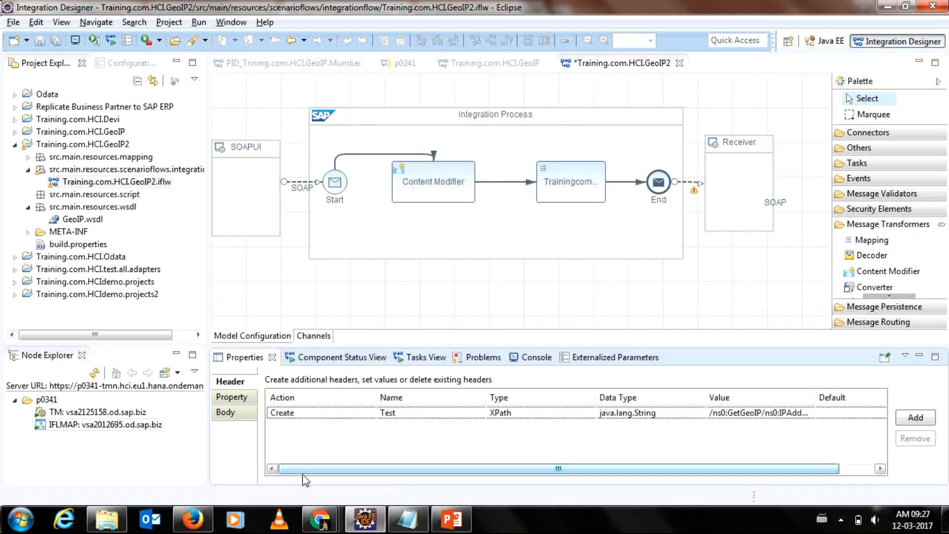
{"action": "left_click", "coordinate": [242, 410]}
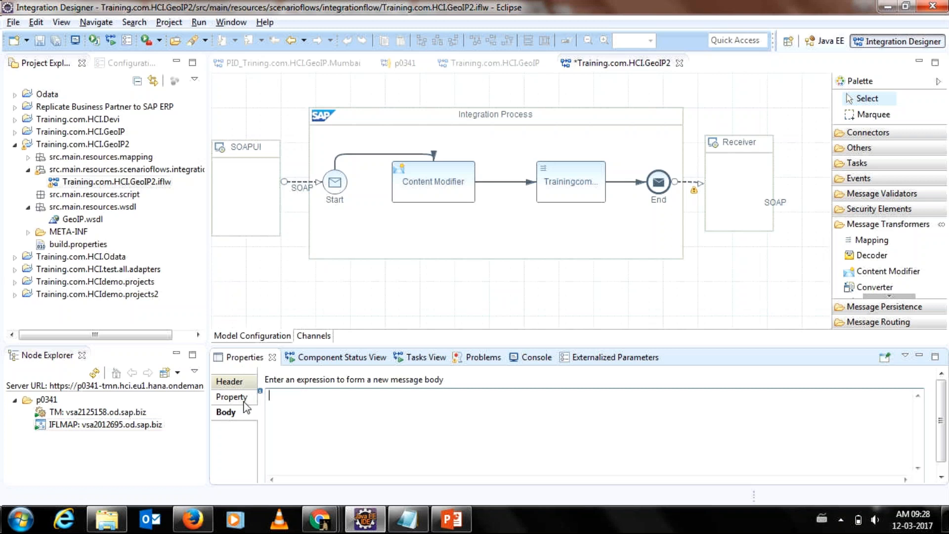
{"action": "left_click", "coordinate": [244, 402]}
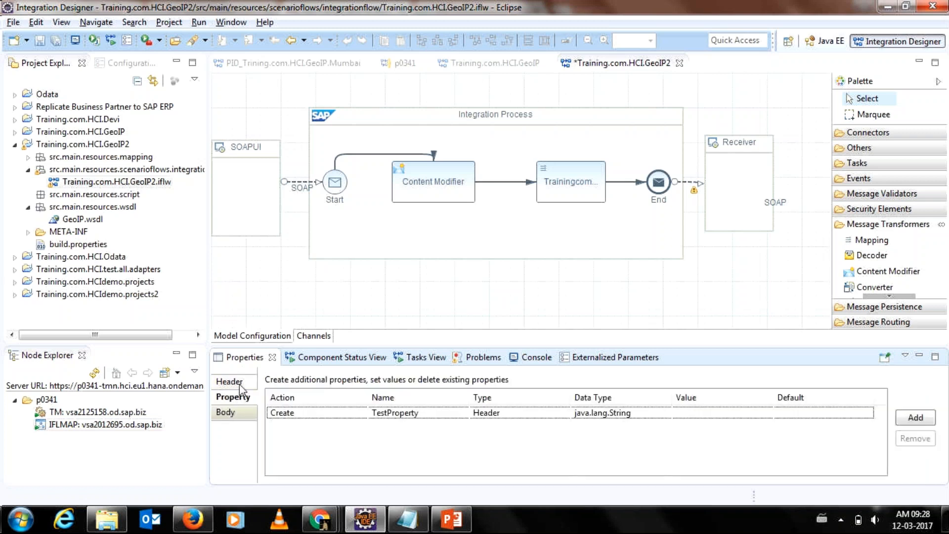
{"action": "left_click", "coordinate": [240, 384]}
{"action": "left_click", "coordinate": [236, 400]}
{"action": "key", "text": "alt+Tab"}
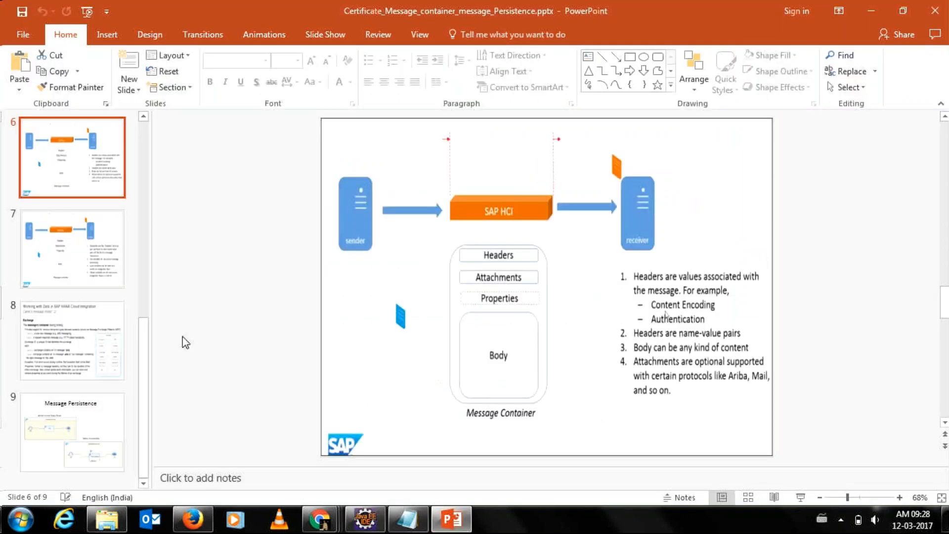